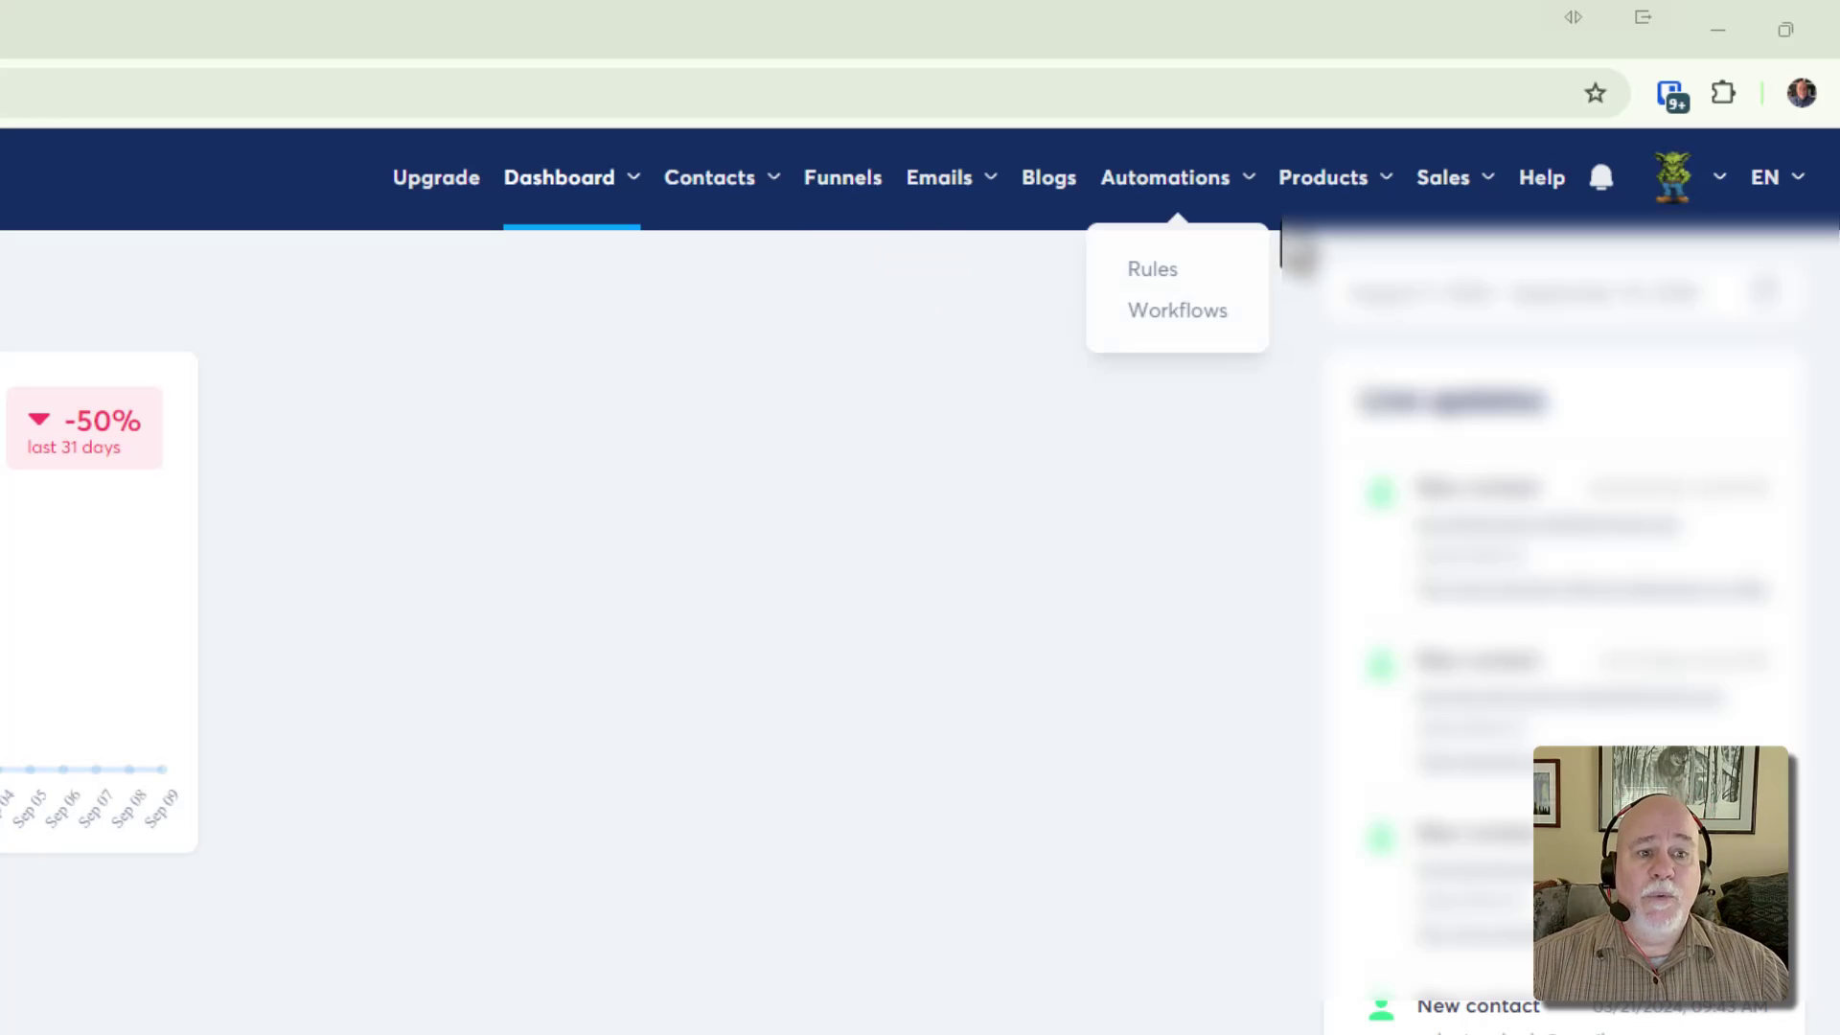
Open the communities list and start a new community named "The Tech Gremlin Warriros"
{"action": "mouse_move", "coordinate": [1340, 204]}
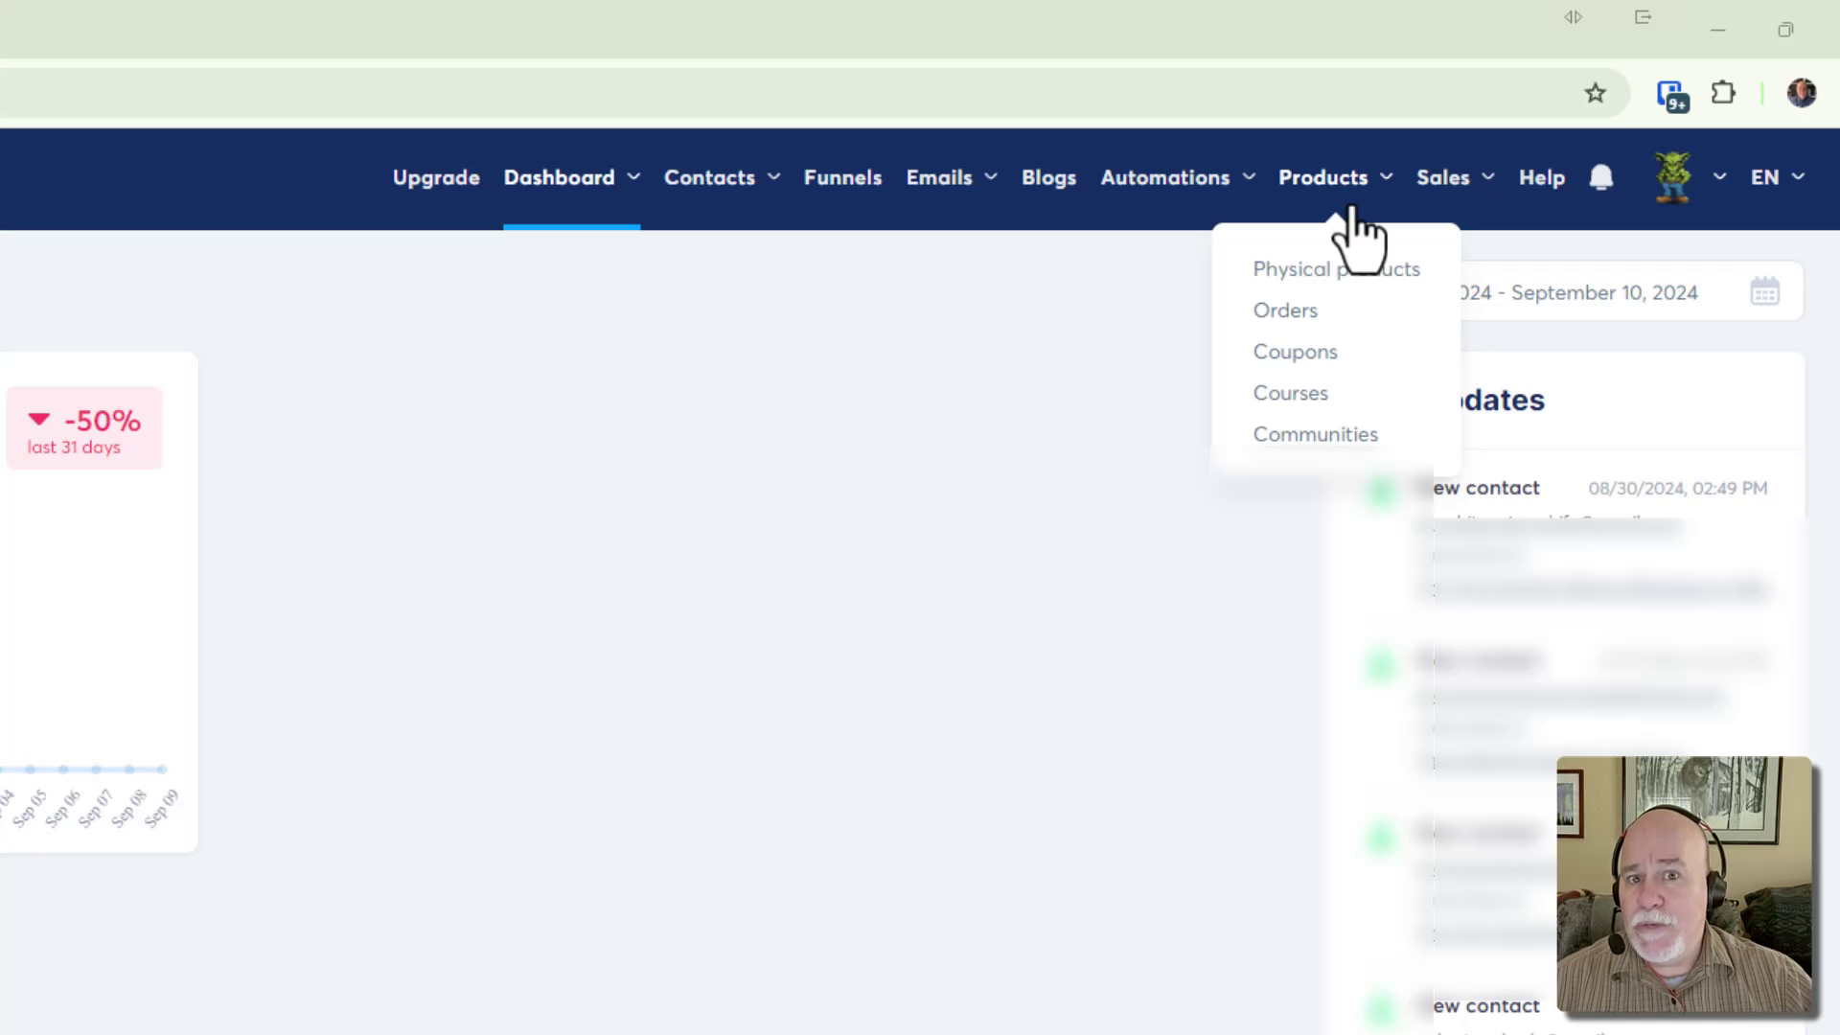
{"action": "left_click", "coordinate": [1315, 436]}
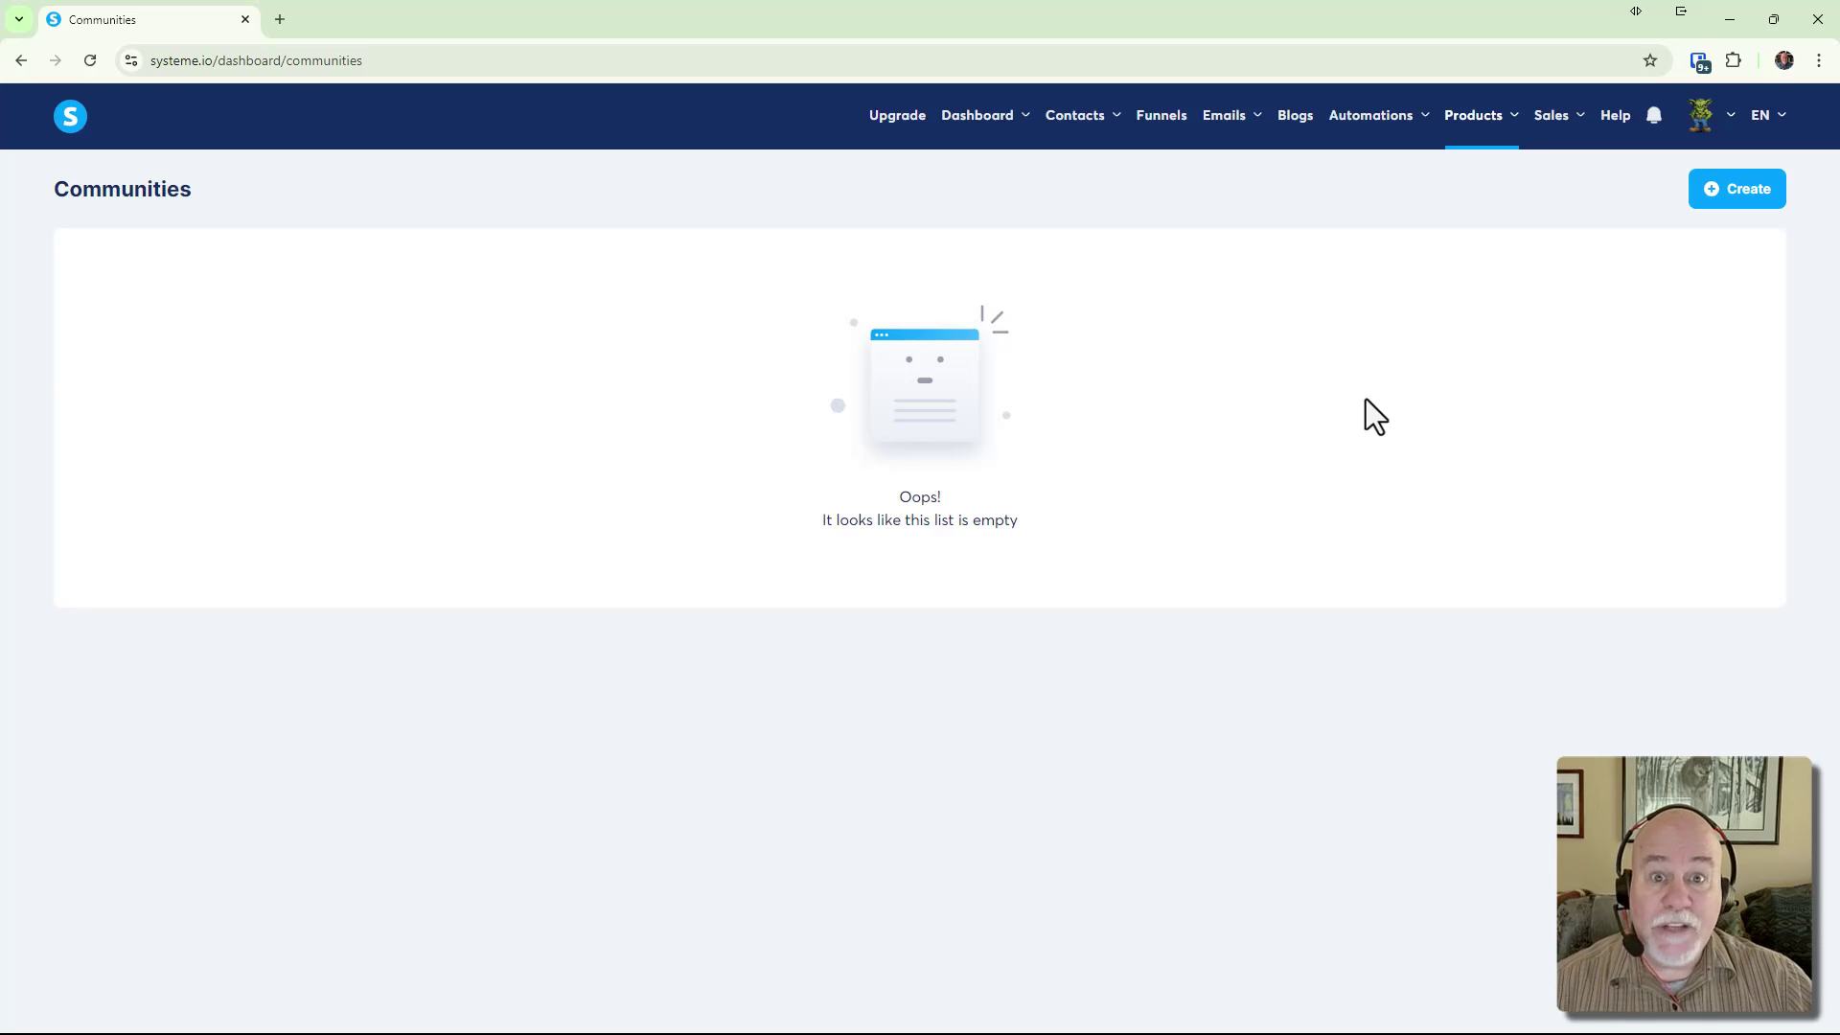
{"action": "left_click", "coordinate": [1759, 221]}
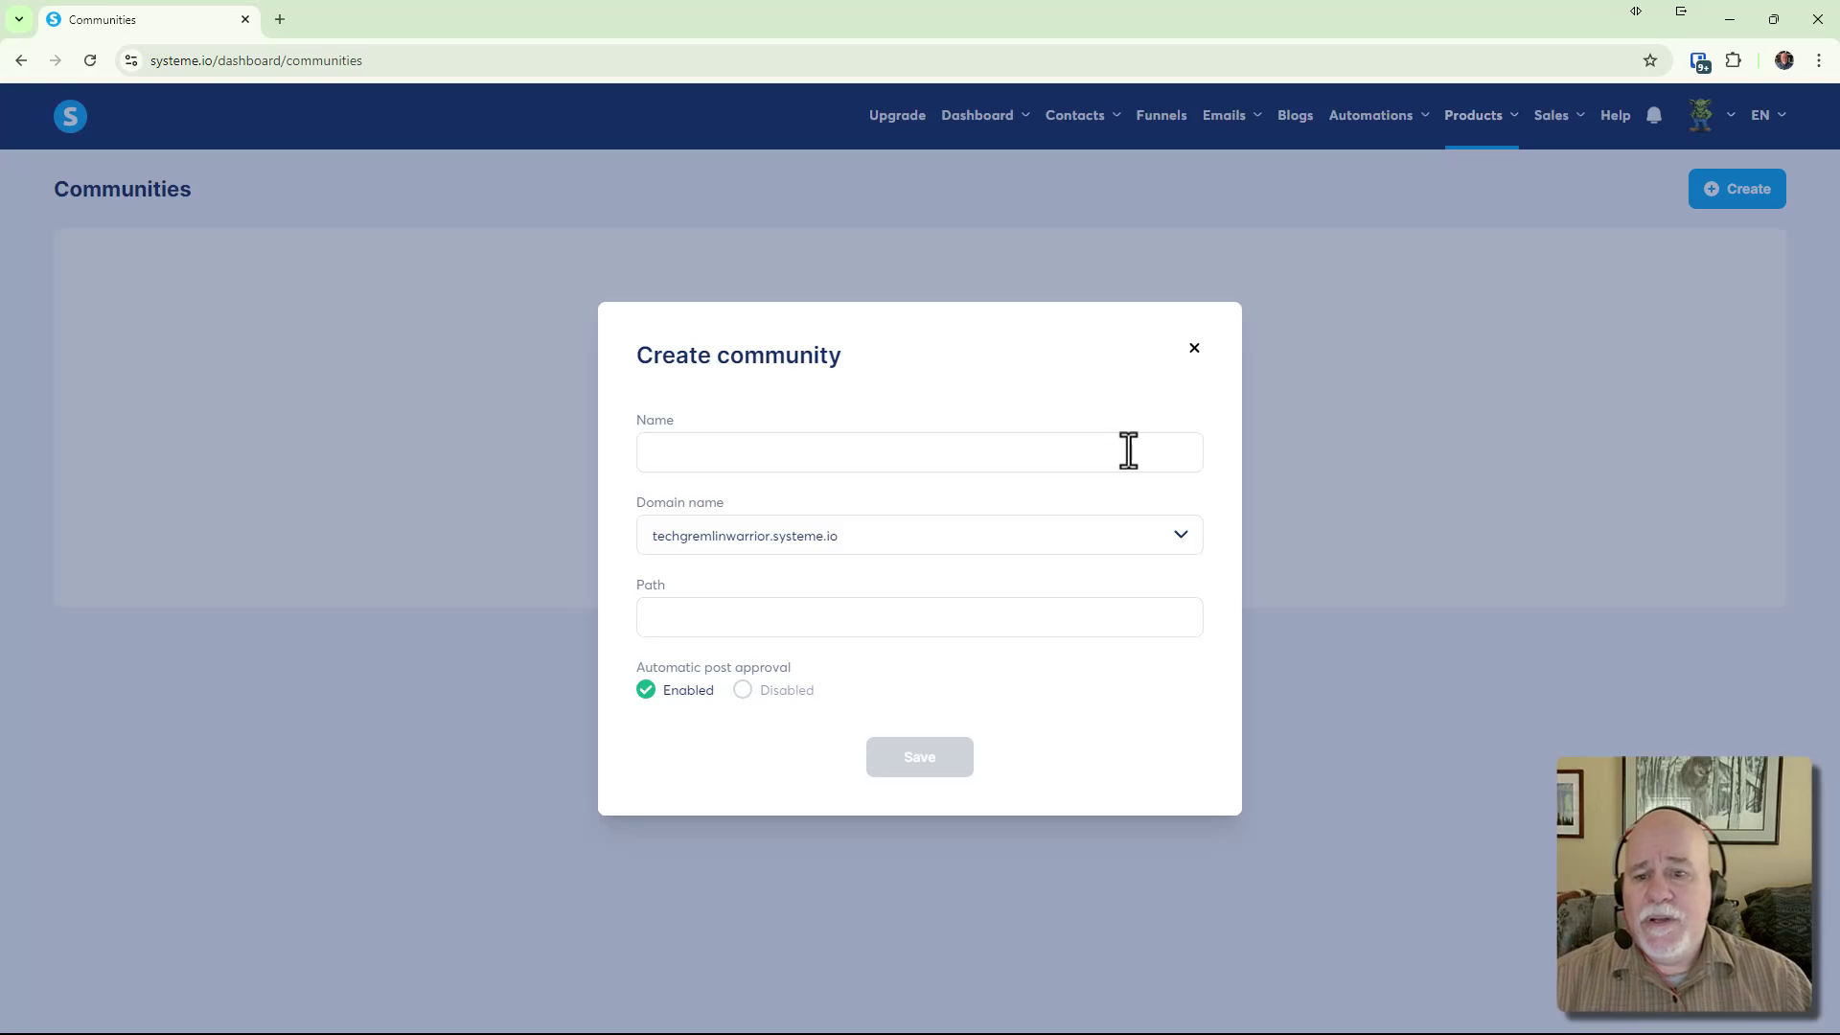
{"action": "left_click", "coordinate": [1098, 456]}
{"action": "type", "text": "The"}
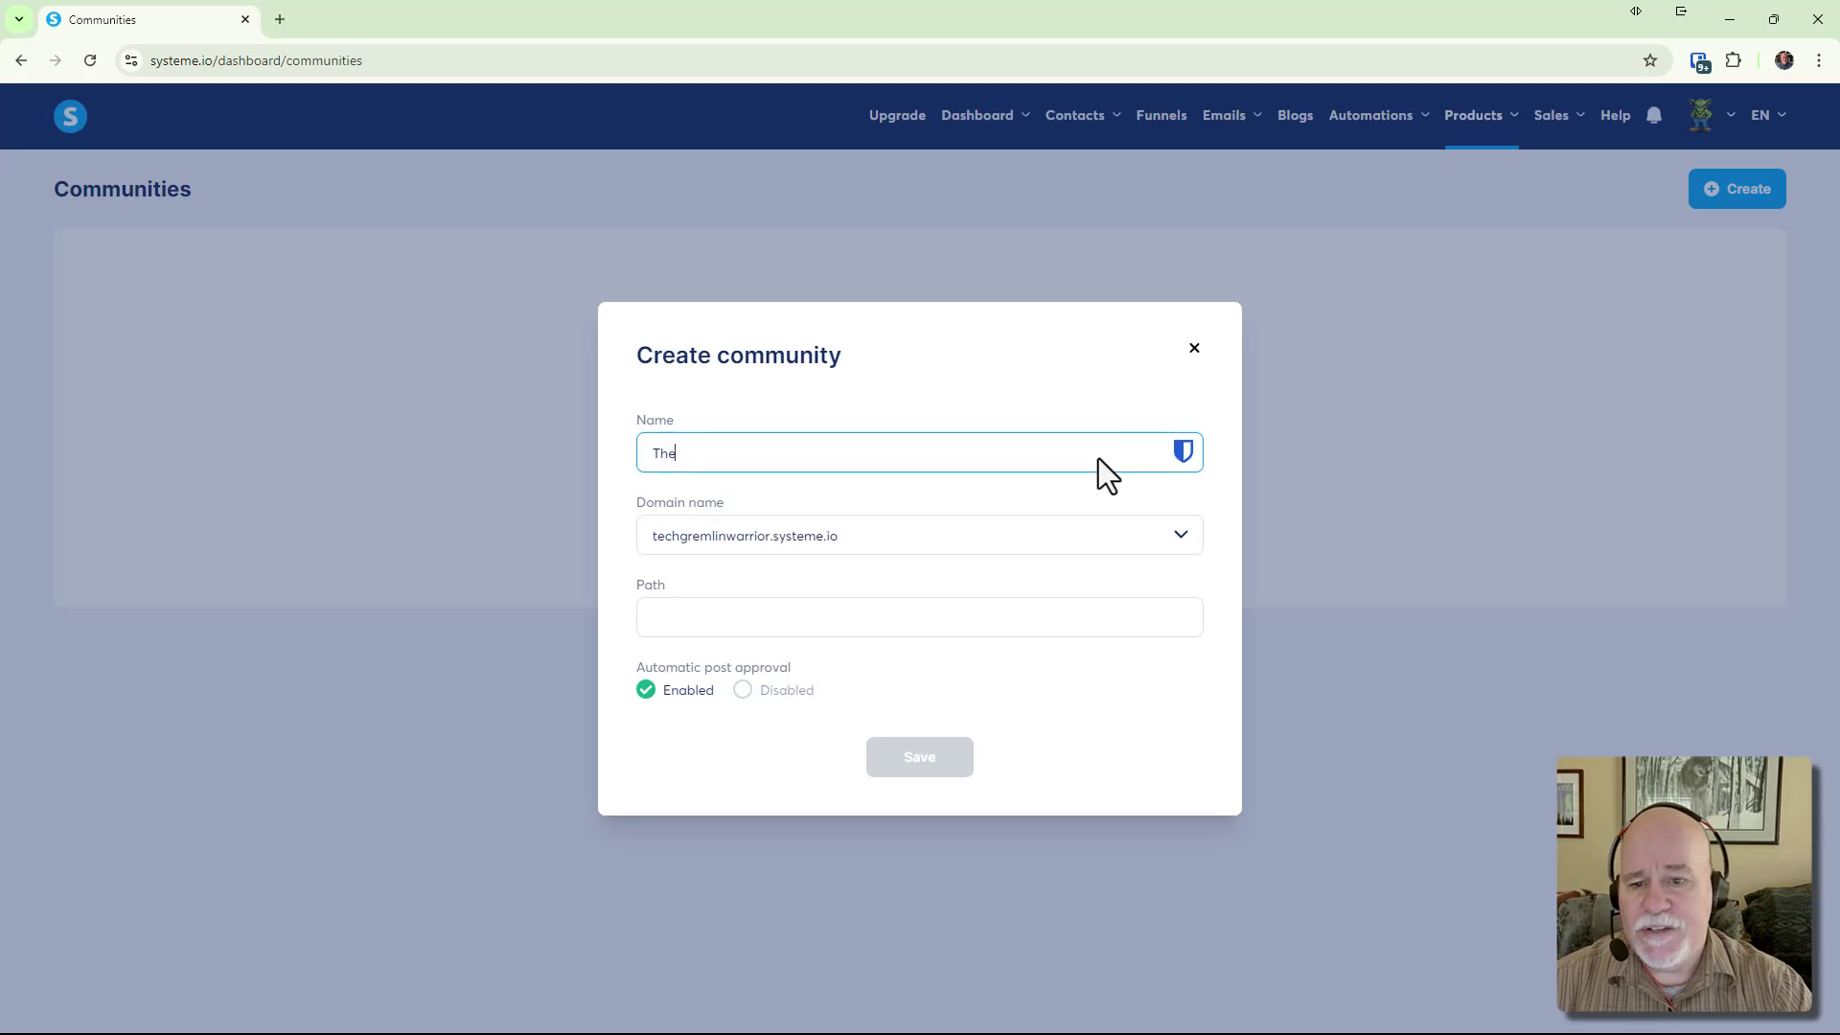
{"action": "type", "text": " Tech Greml"}
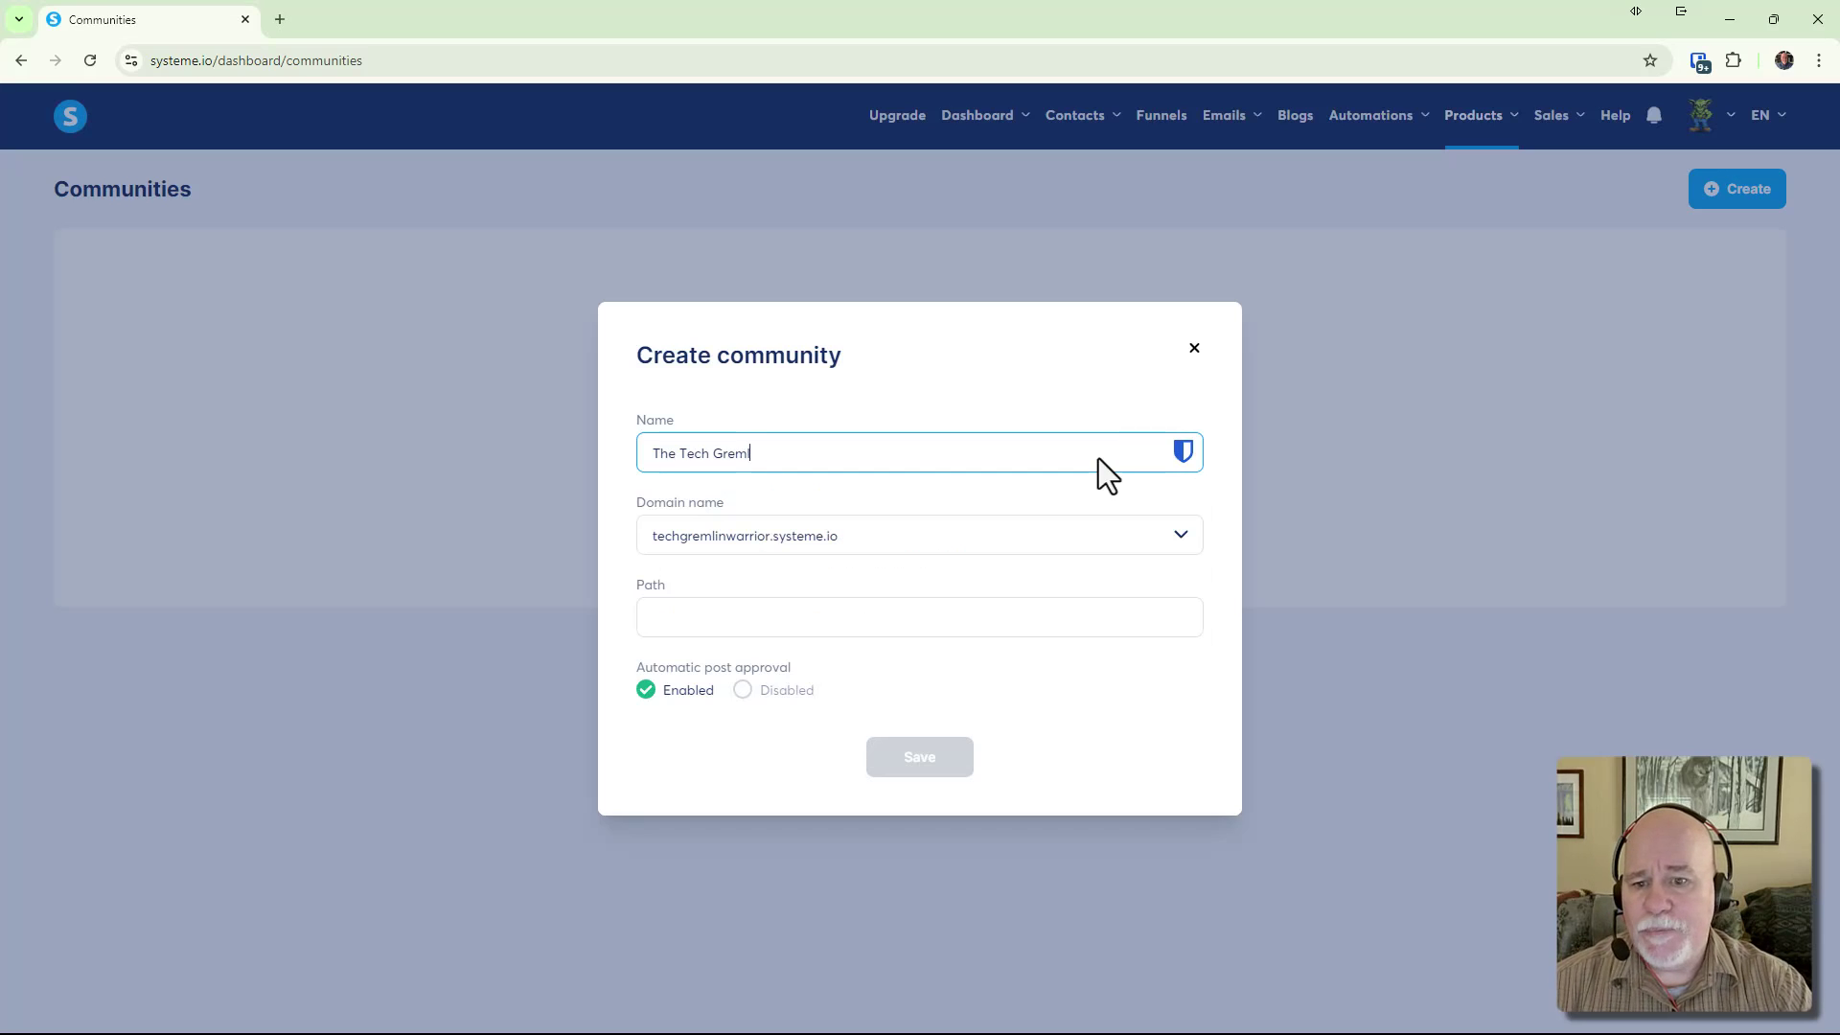
{"action": "type", "text": "in Warriros"}
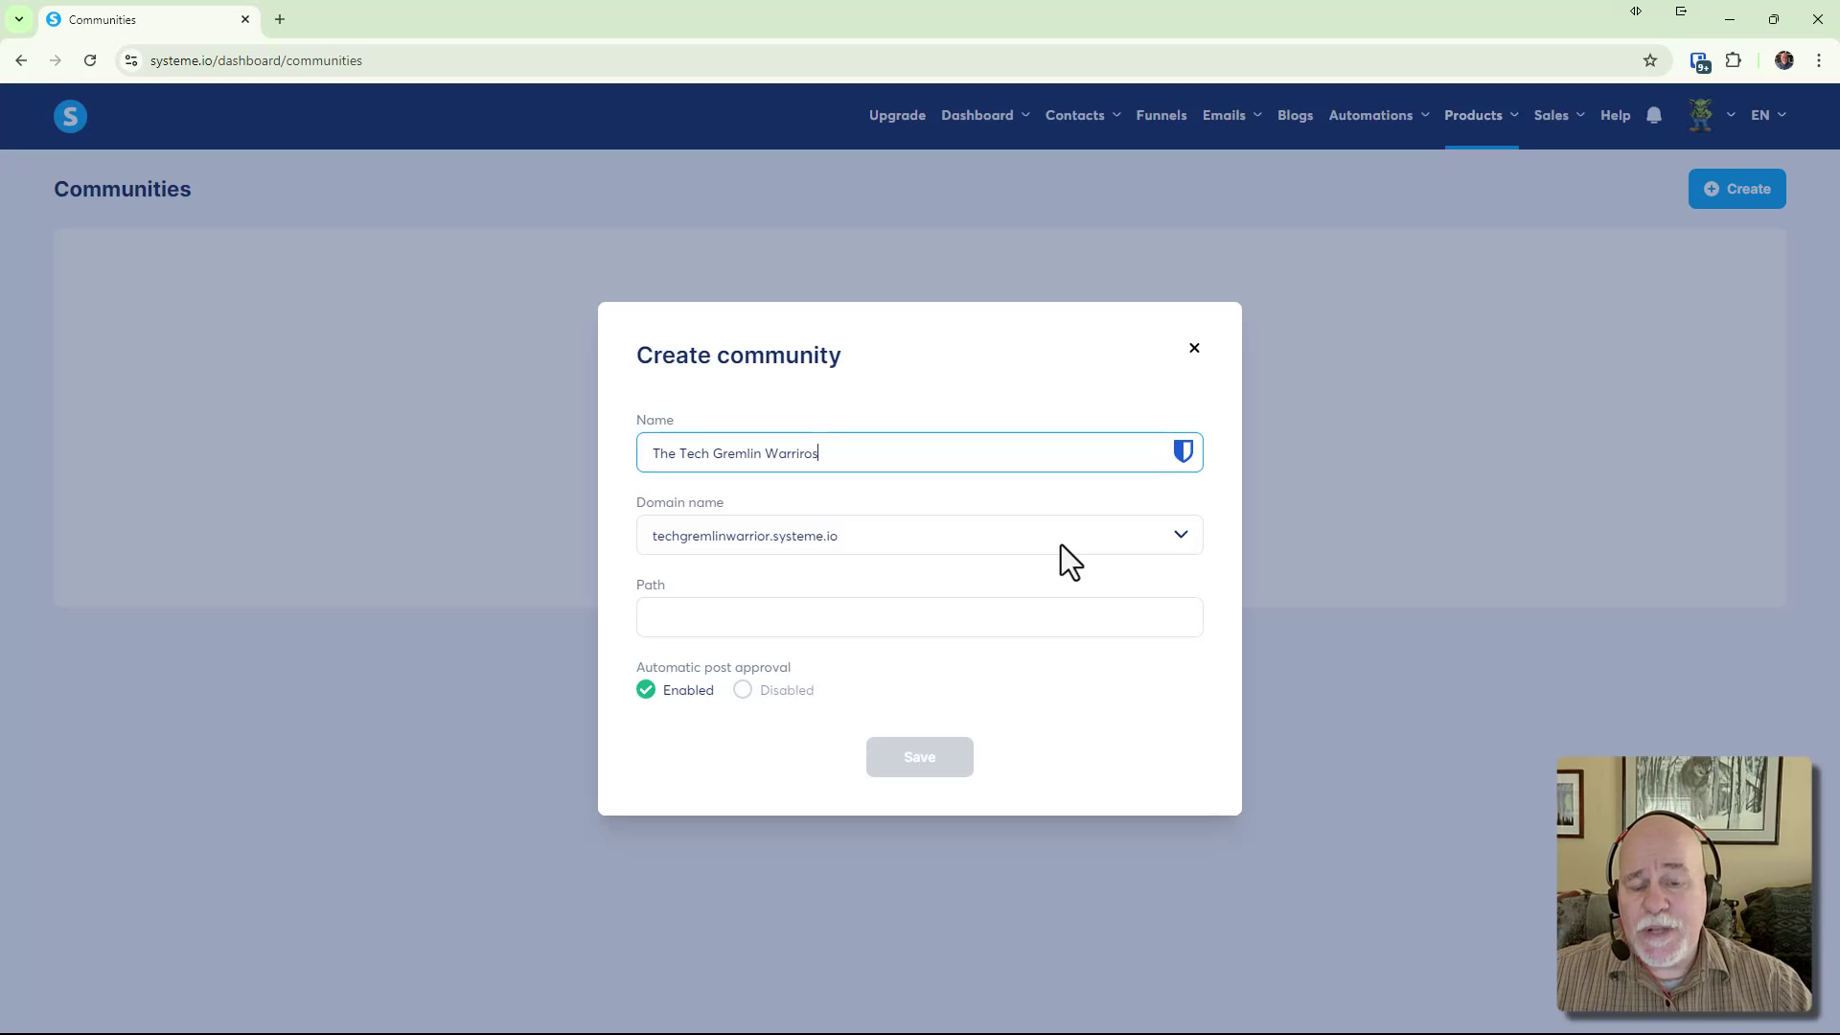
Check the domain names available for the community and keep techgremlinwarrior.systeme.io
{"action": "left_click", "coordinate": [1173, 537]}
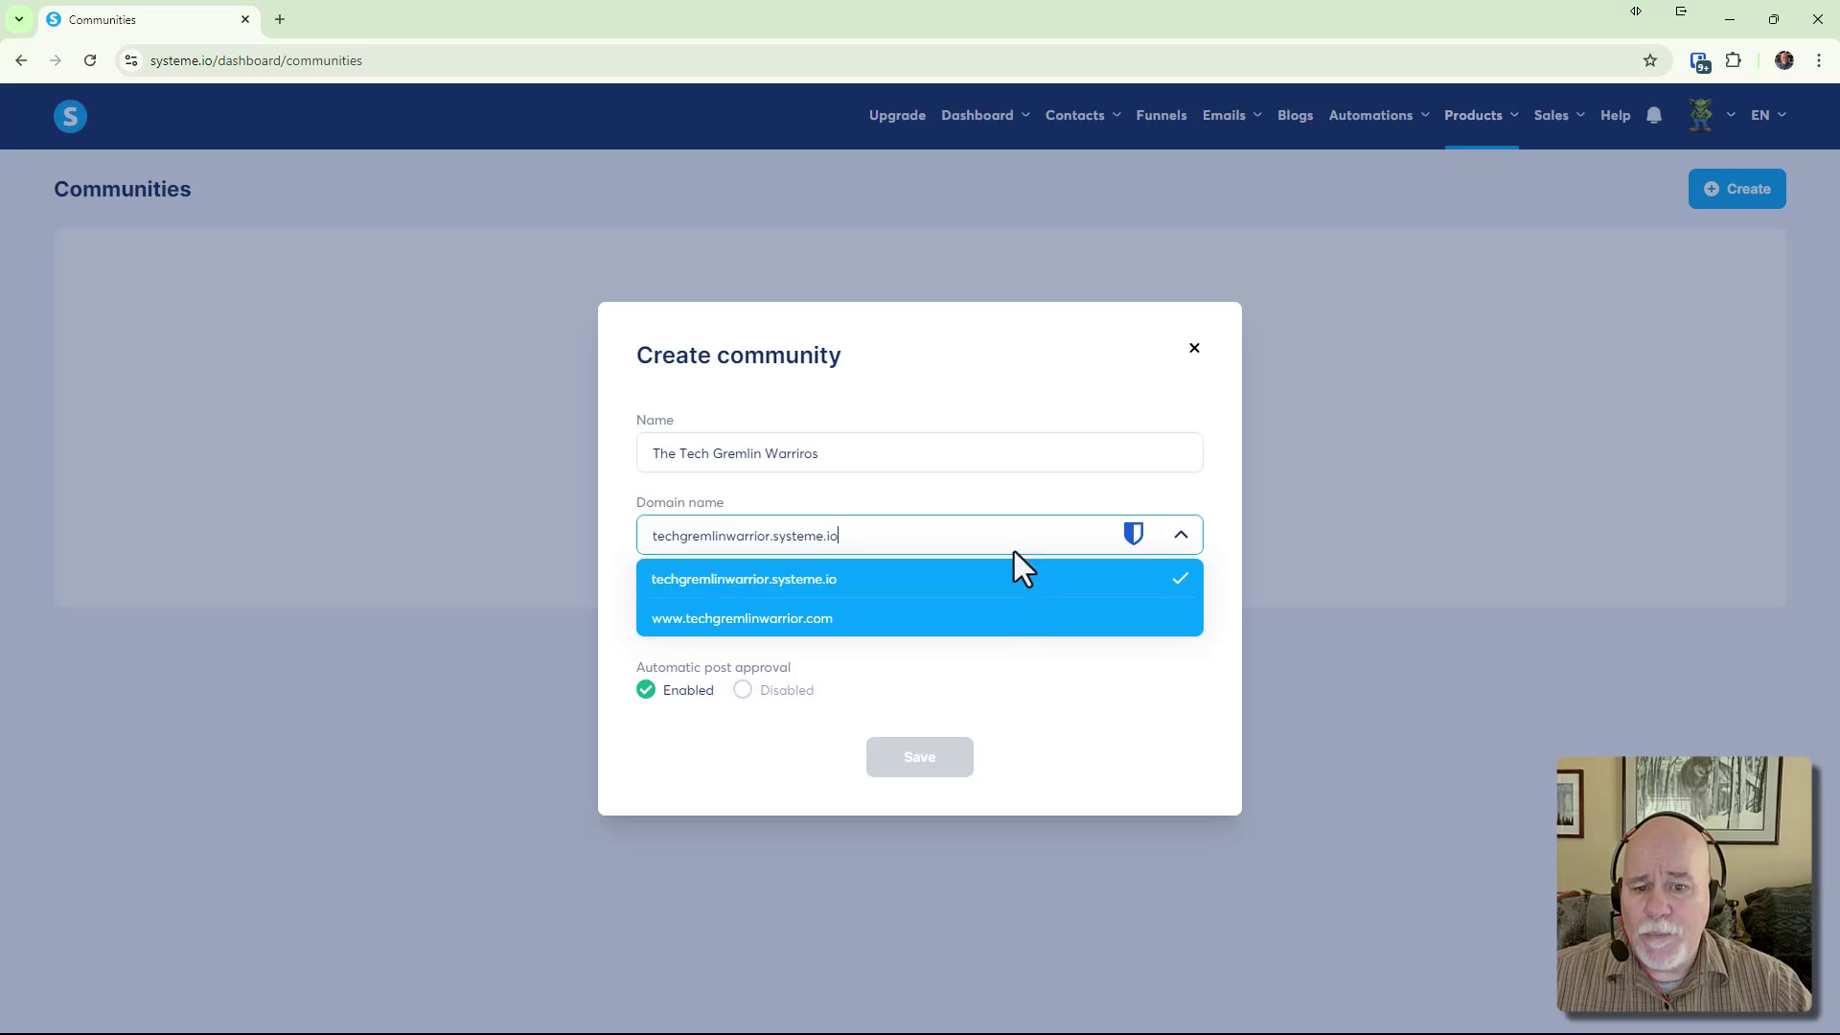
{"action": "left_click", "coordinate": [968, 502]}
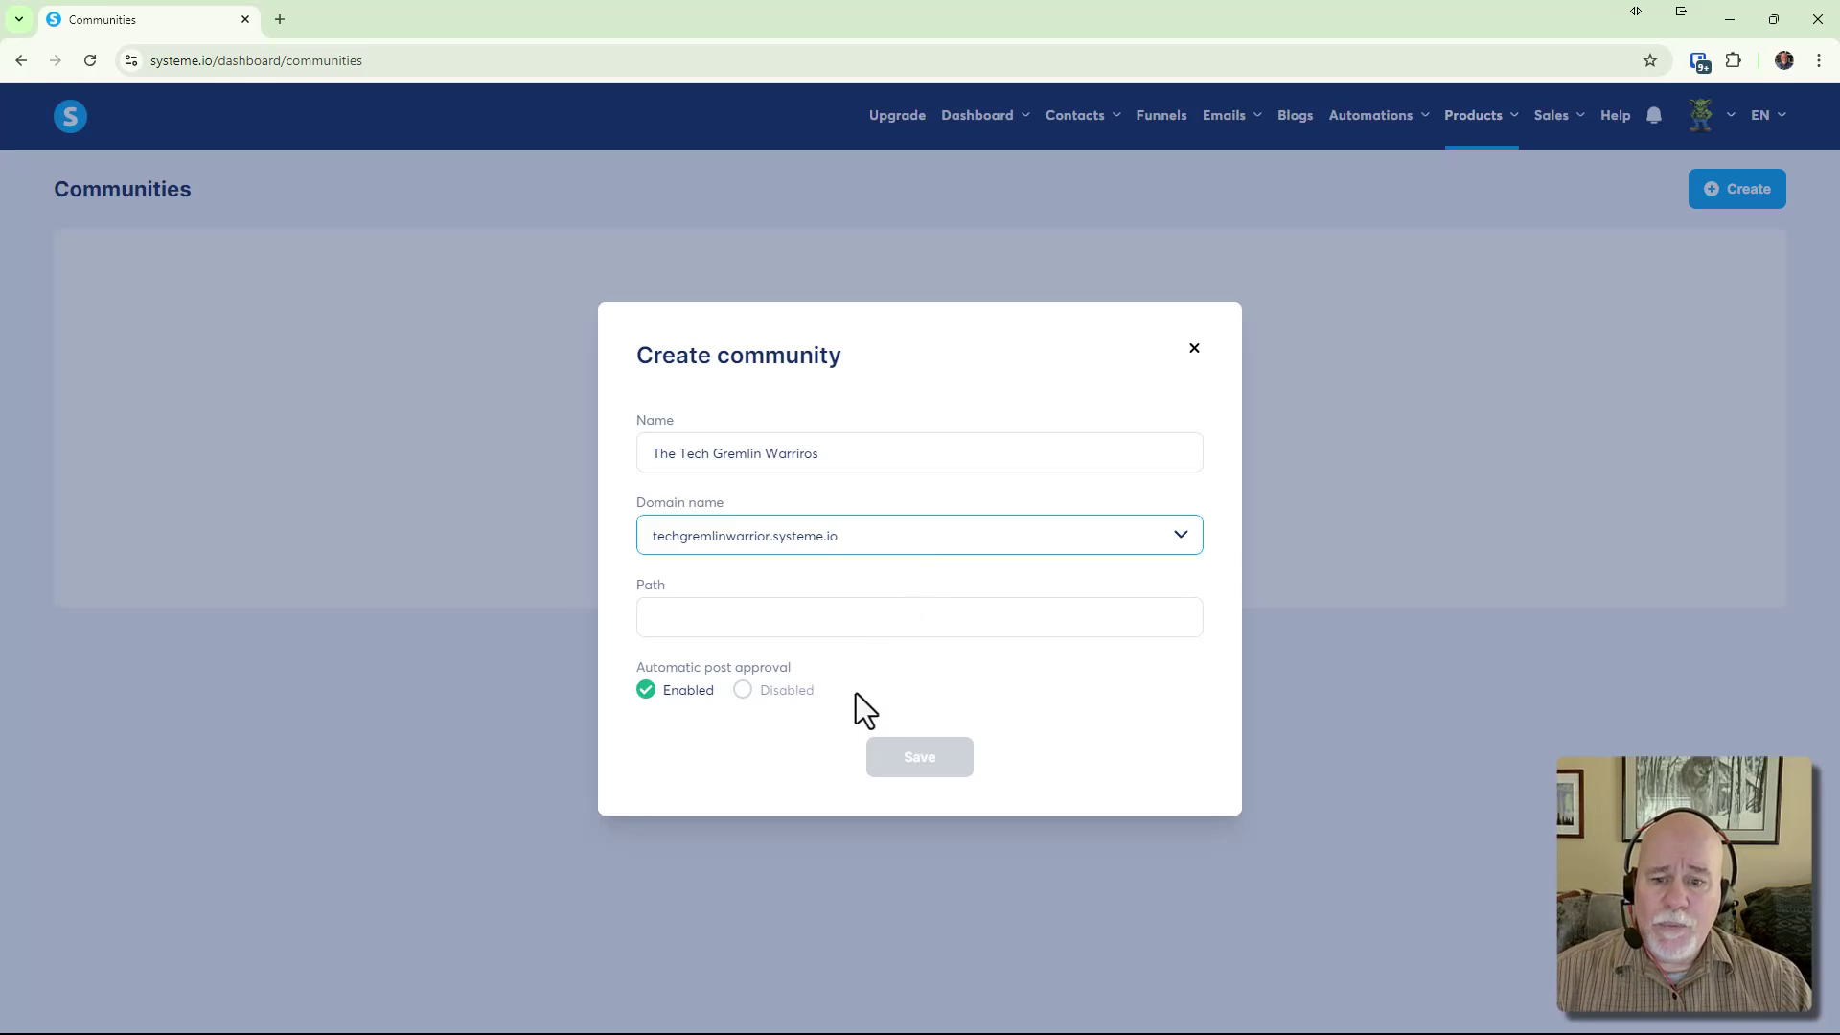
Clear the community's suggested path and try to save the community with a blank path
{"action": "left_click", "coordinate": [841, 633]}
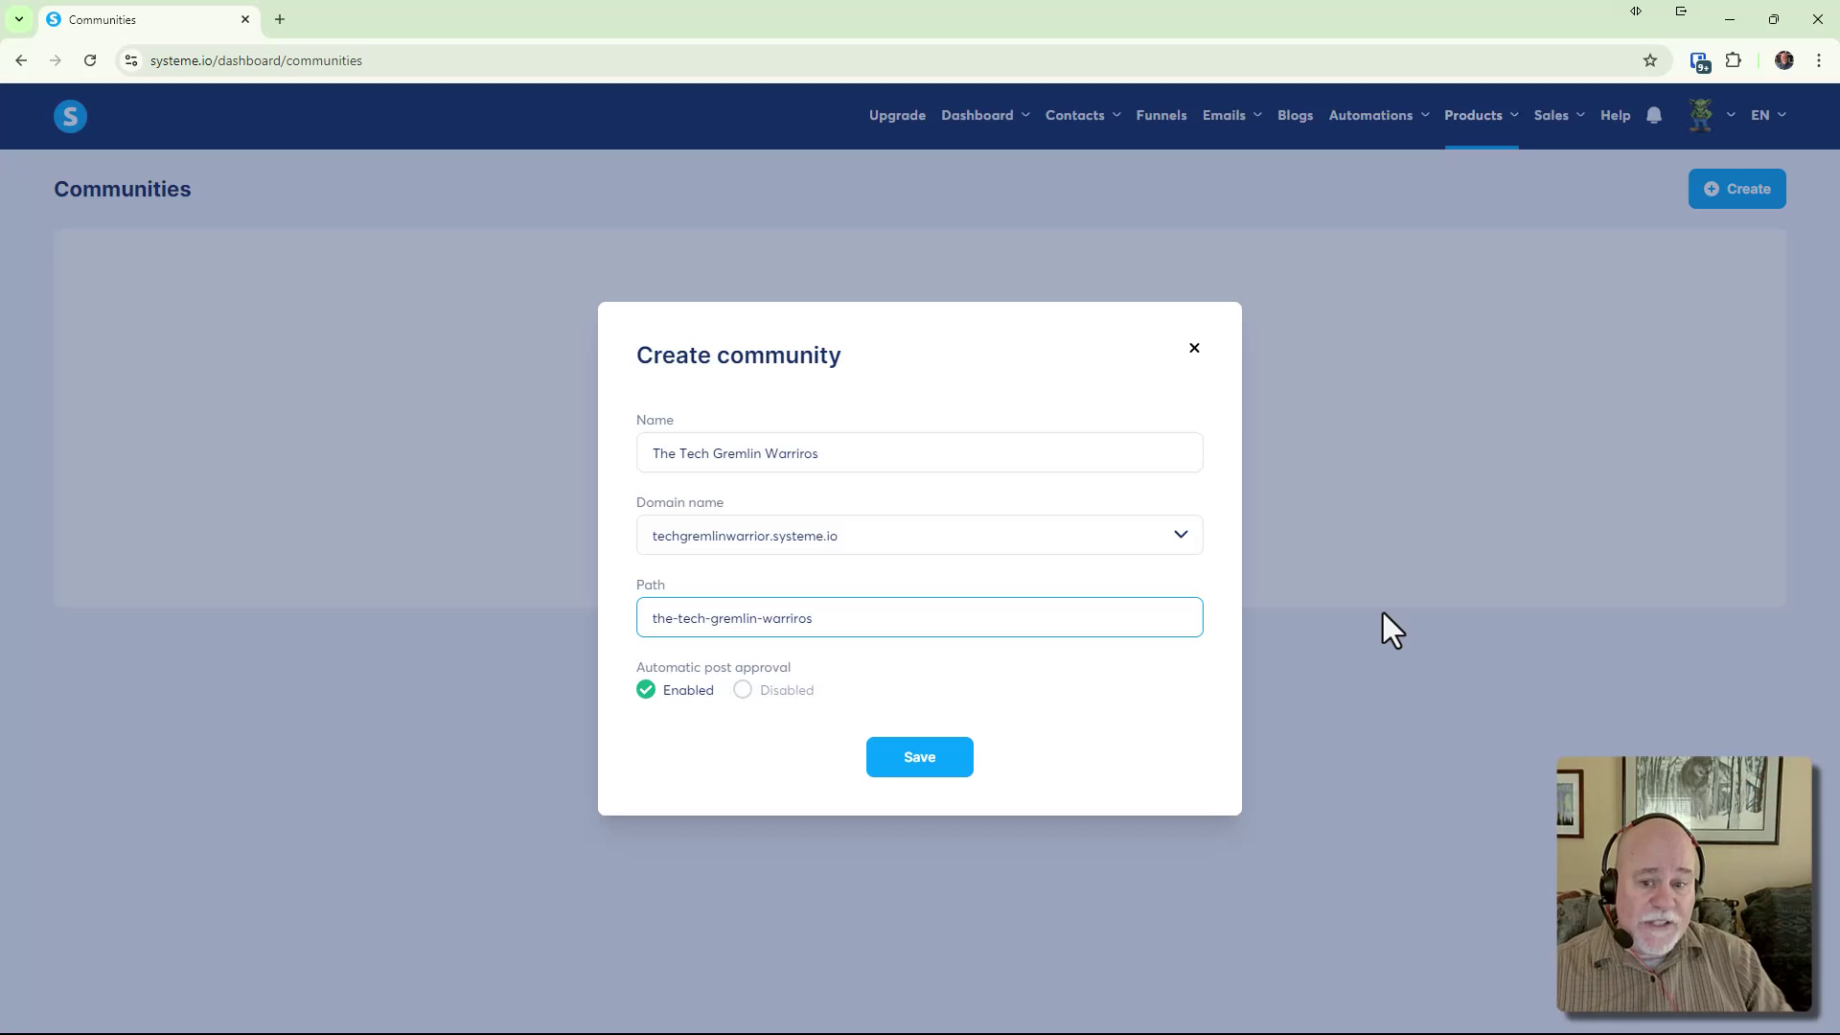
{"action": "left_click_drag", "start_coordinate": [969, 613], "coordinate": [655, 635]}
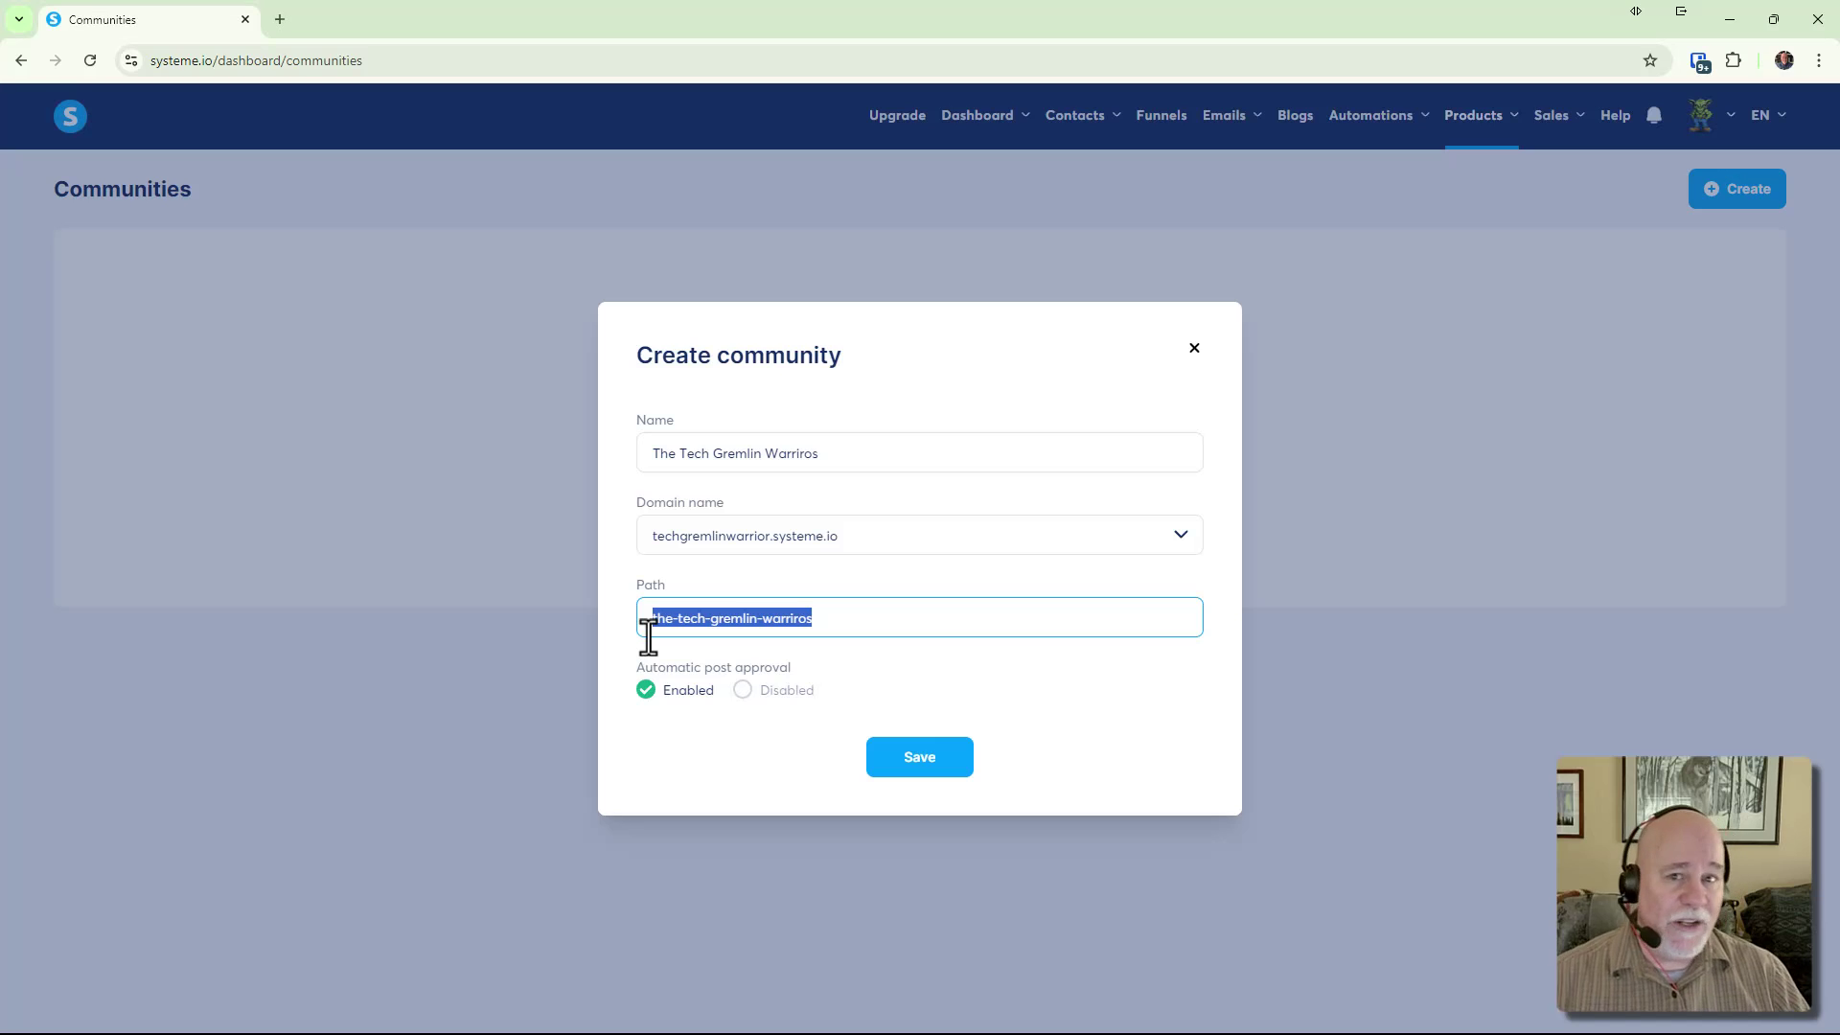
{"action": "left_click", "coordinate": [855, 620]}
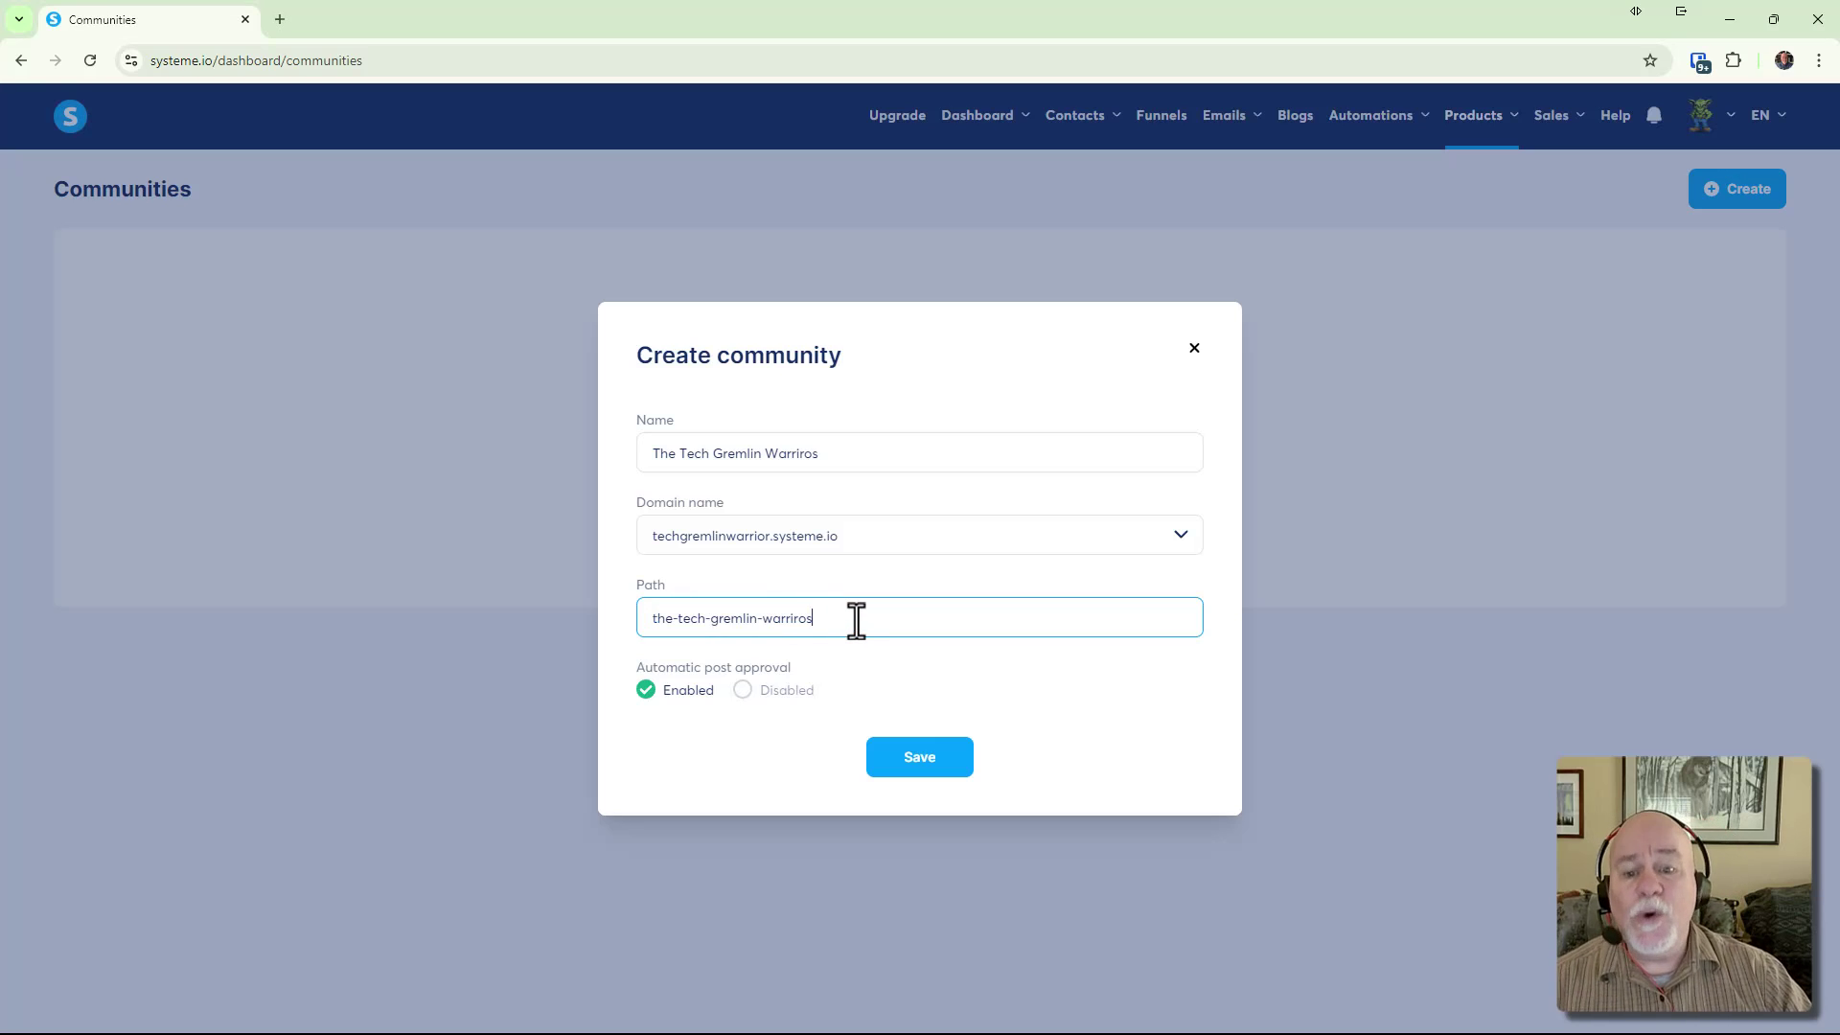
{"action": "left_click_drag", "start_coordinate": [856, 620], "coordinate": [624, 618]}
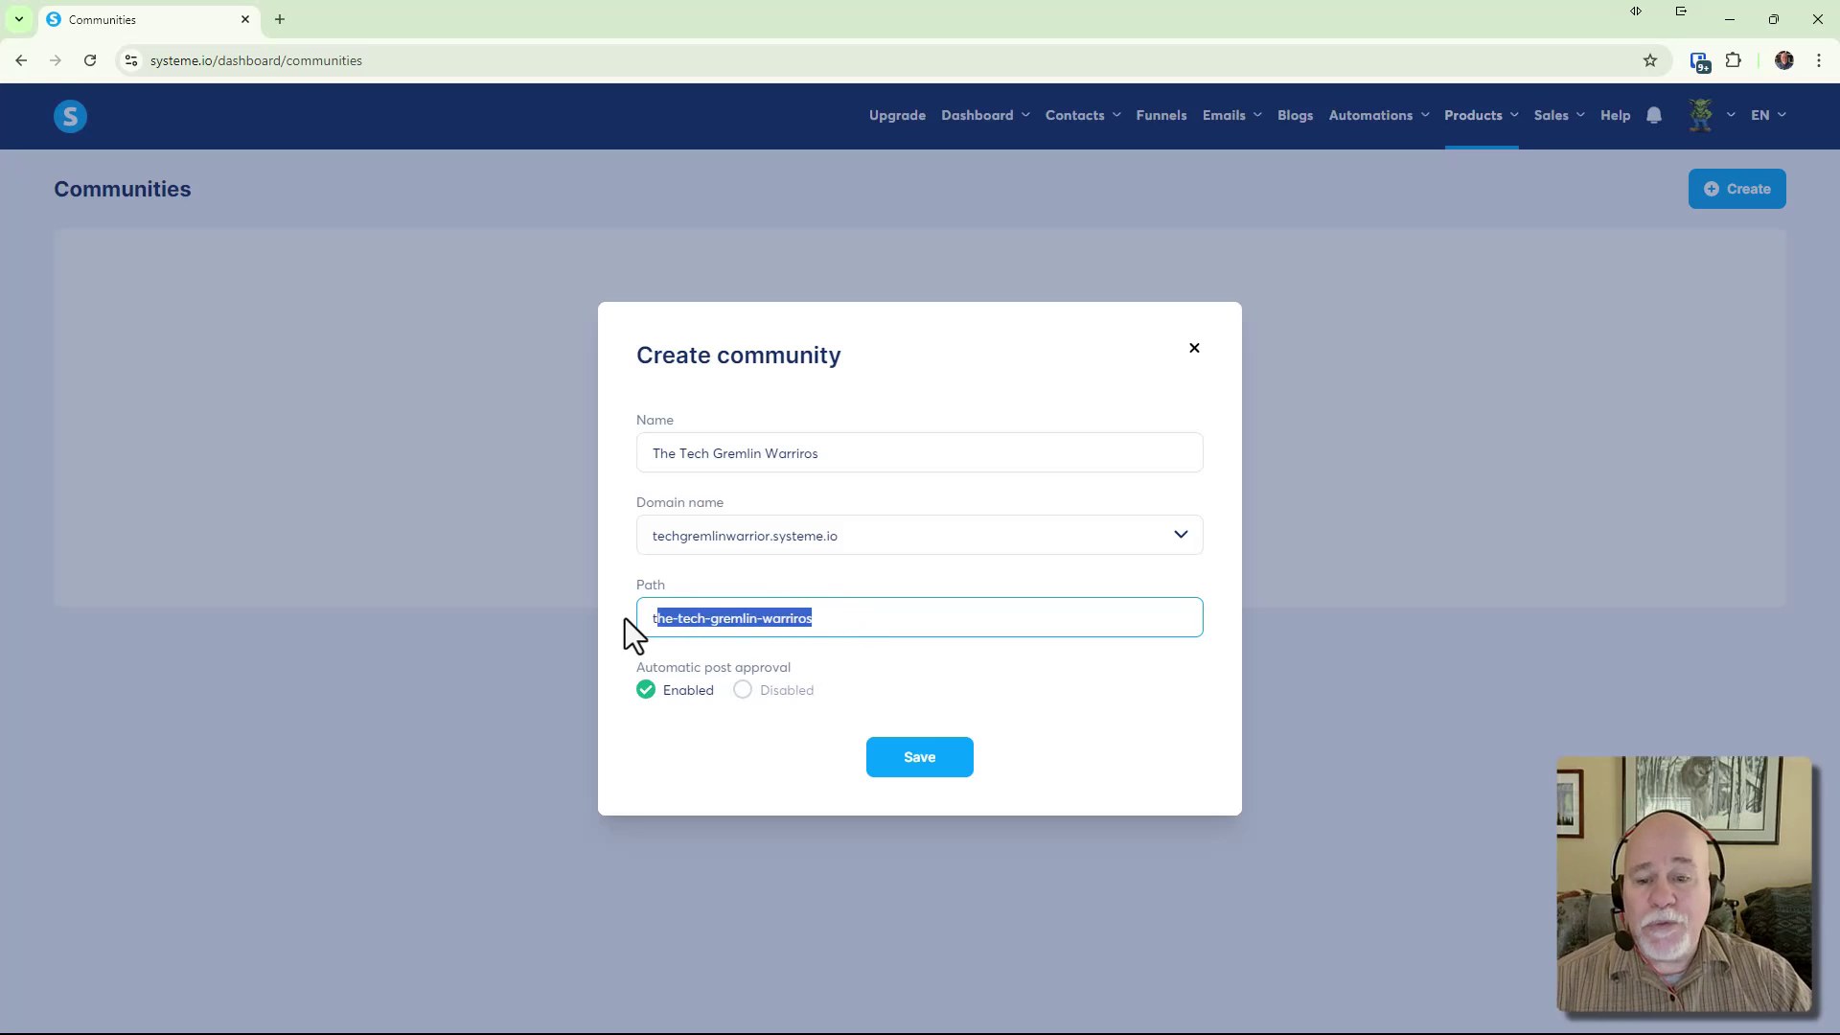
{"action": "key", "text": "BackSpace"}
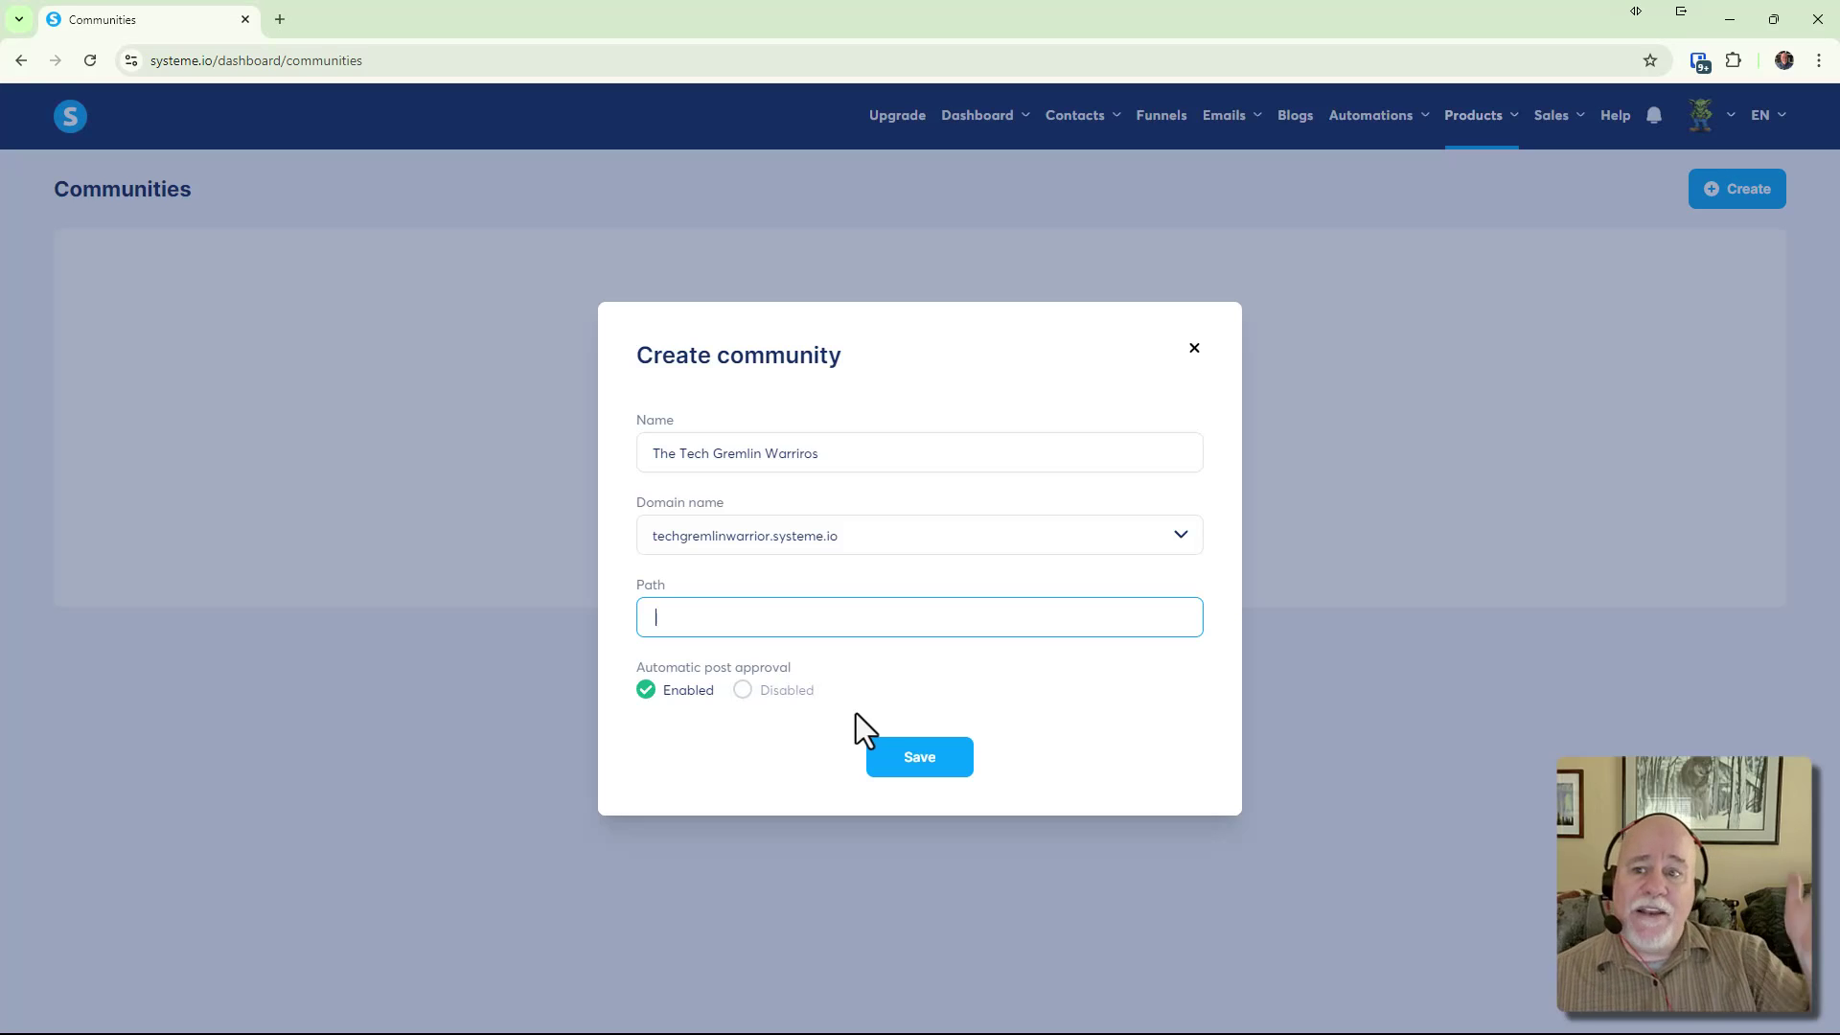
{"action": "left_click", "coordinate": [918, 762]}
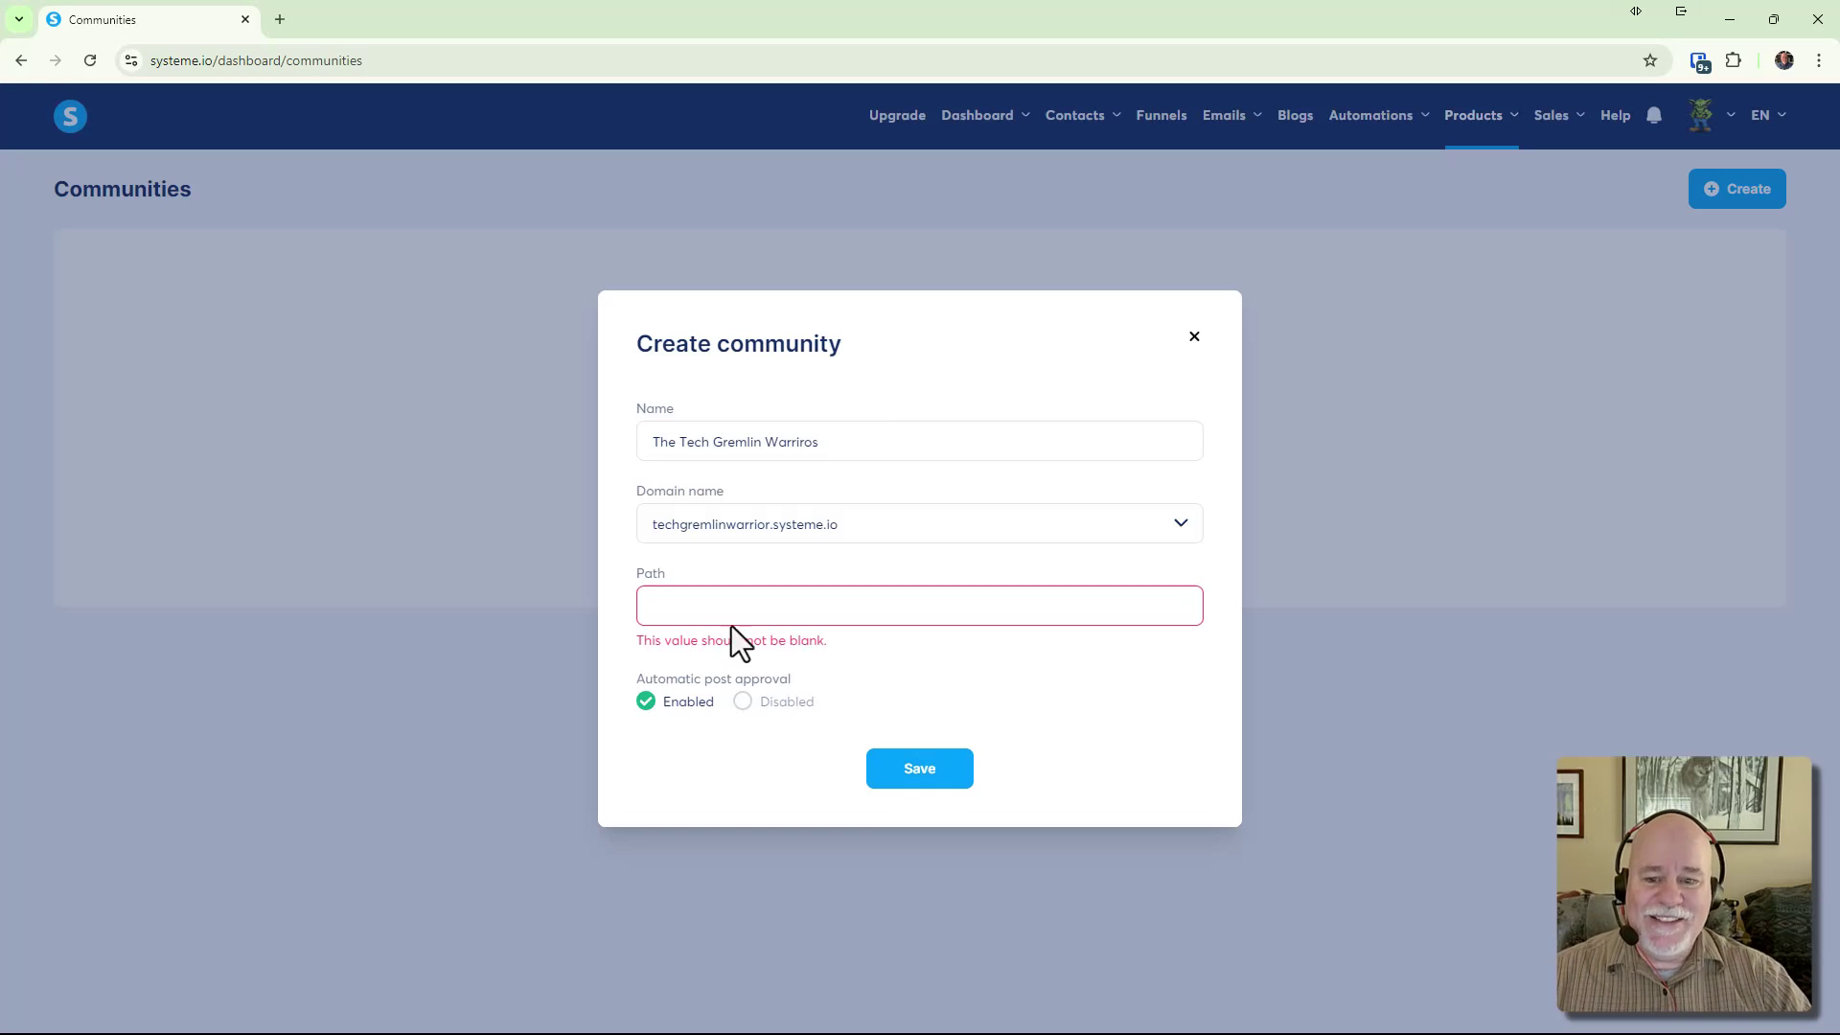
{"action": "left_click", "coordinate": [710, 611]}
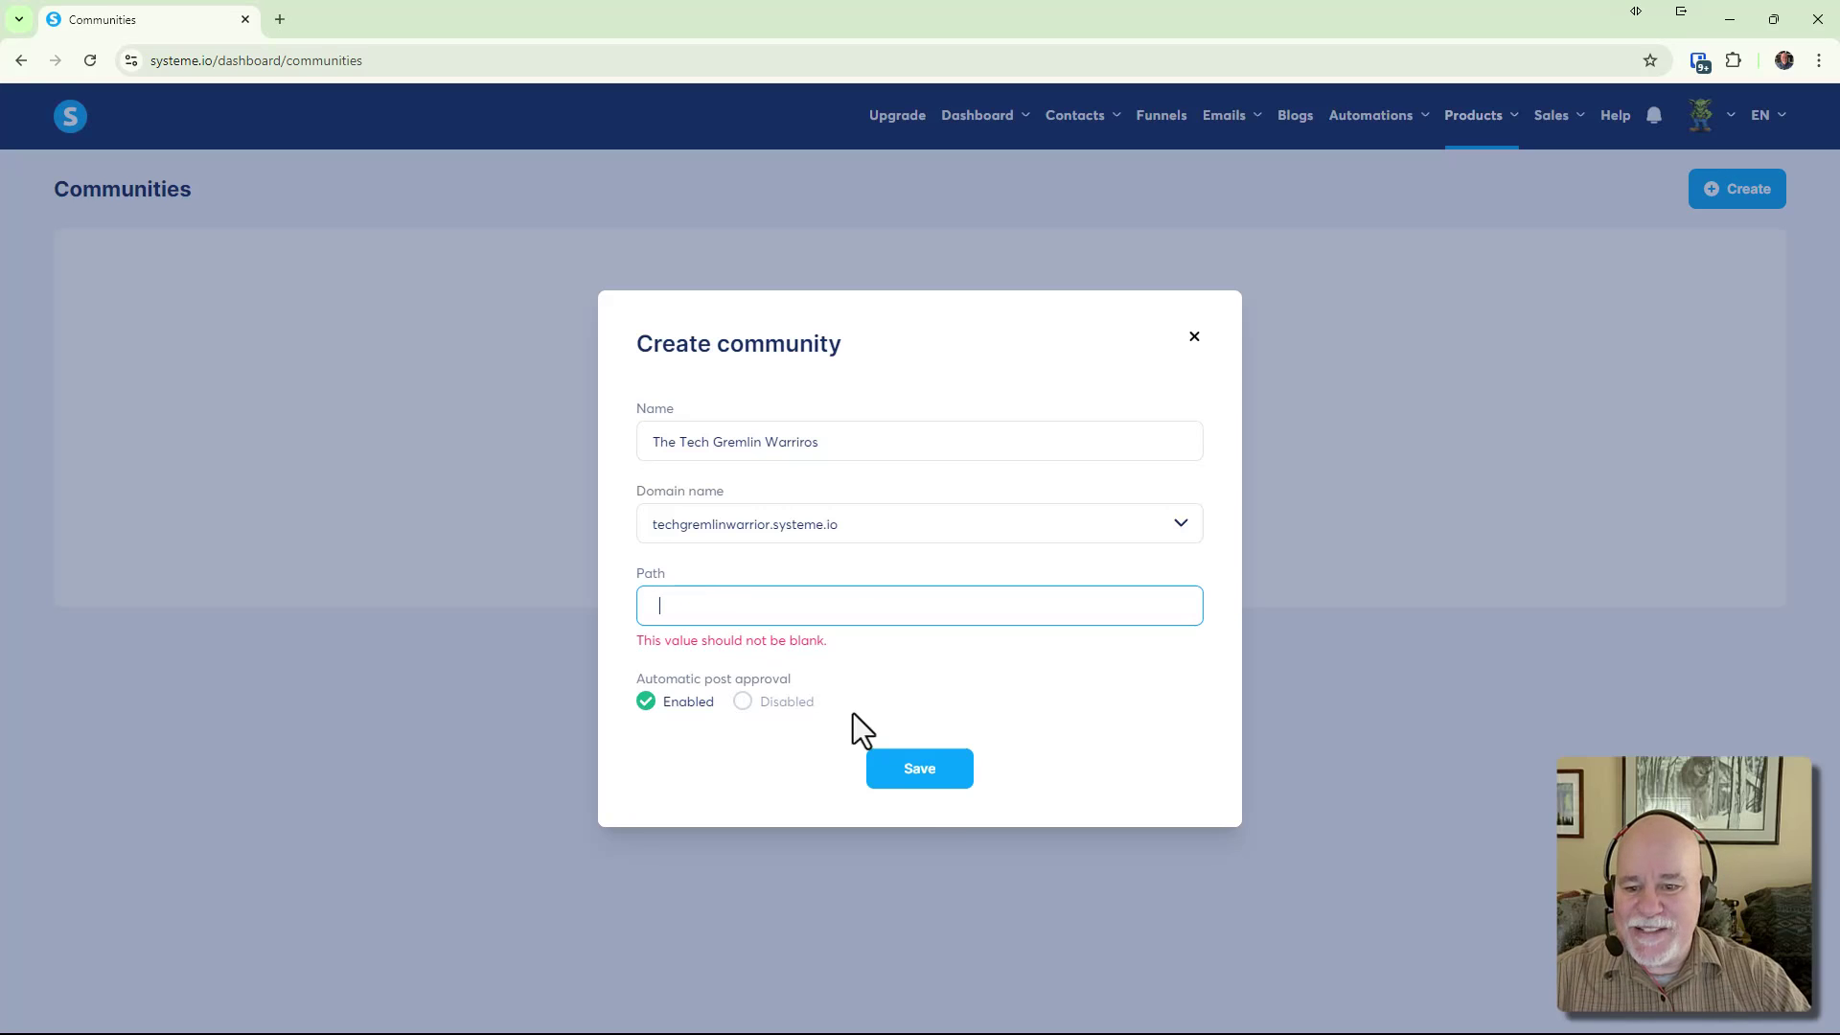
{"action": "left_click", "coordinate": [926, 780]}
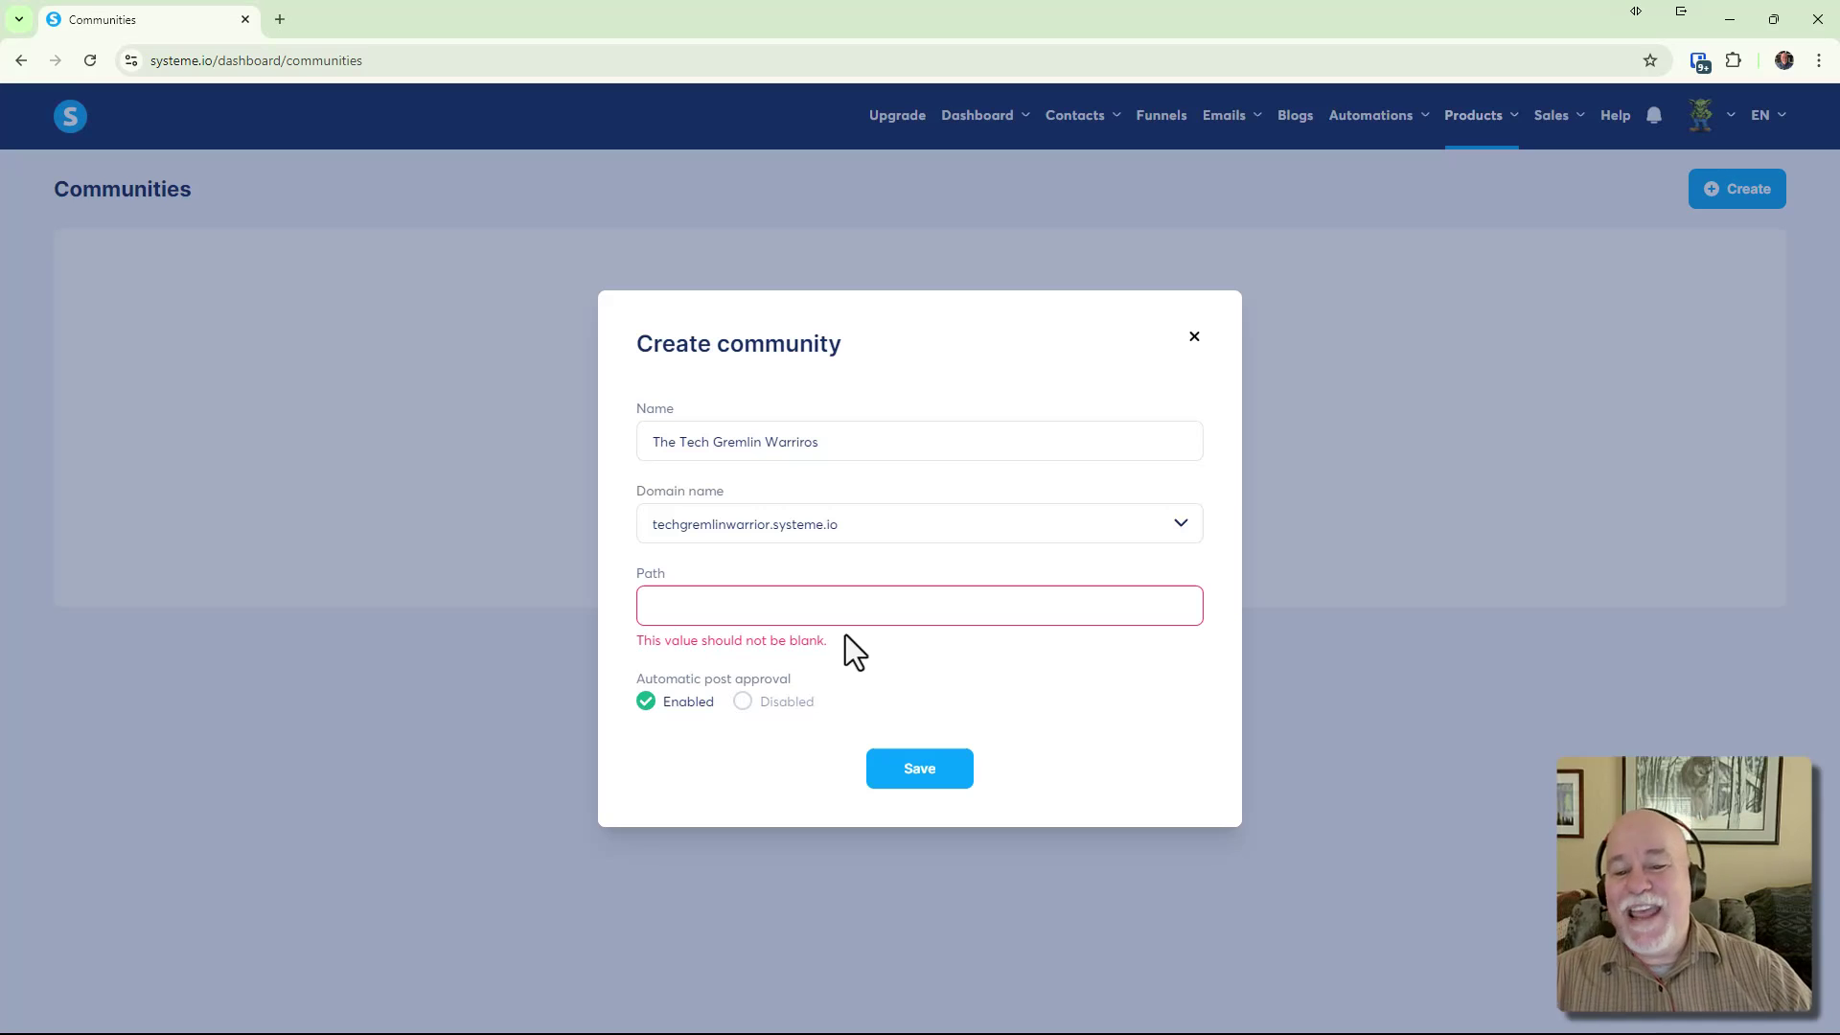
Set the community's path to tech-gremlin-warriors and save the new community
{"action": "left_click", "coordinate": [803, 622]}
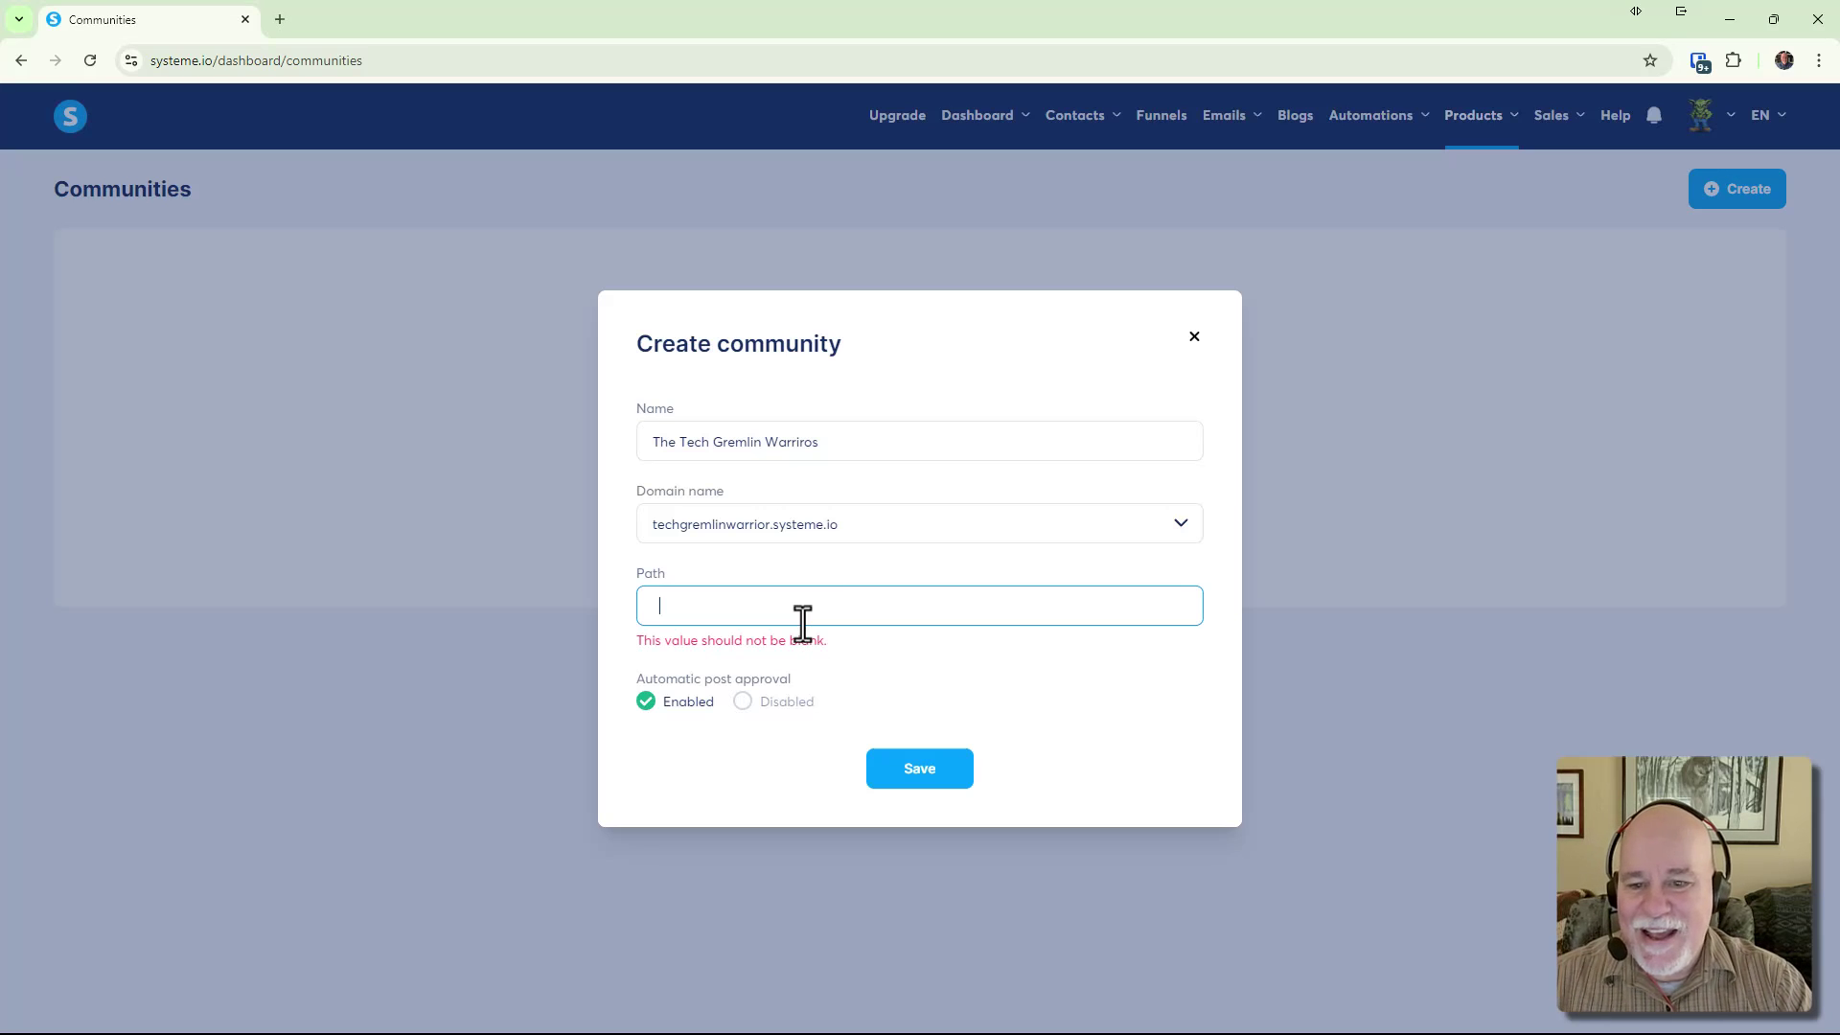
{"action": "type", "text": "tech-gremli"}
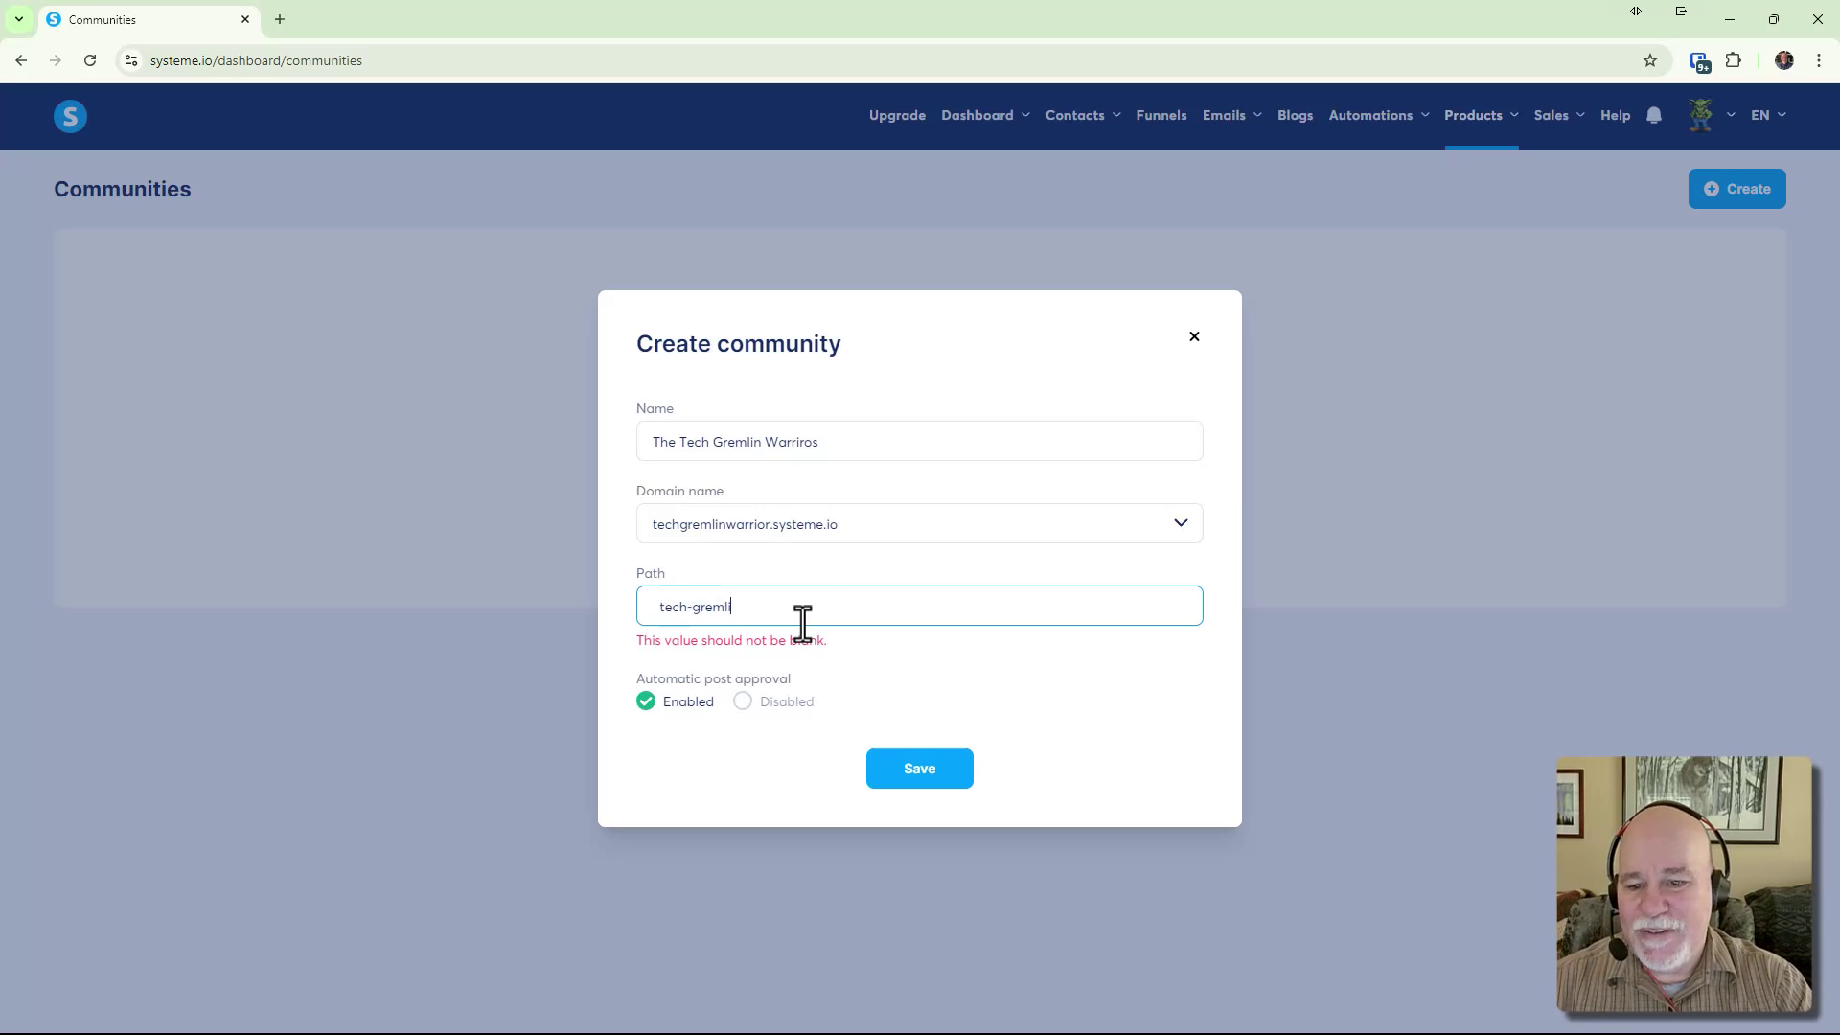
{"action": "type", "text": "n-wa"}
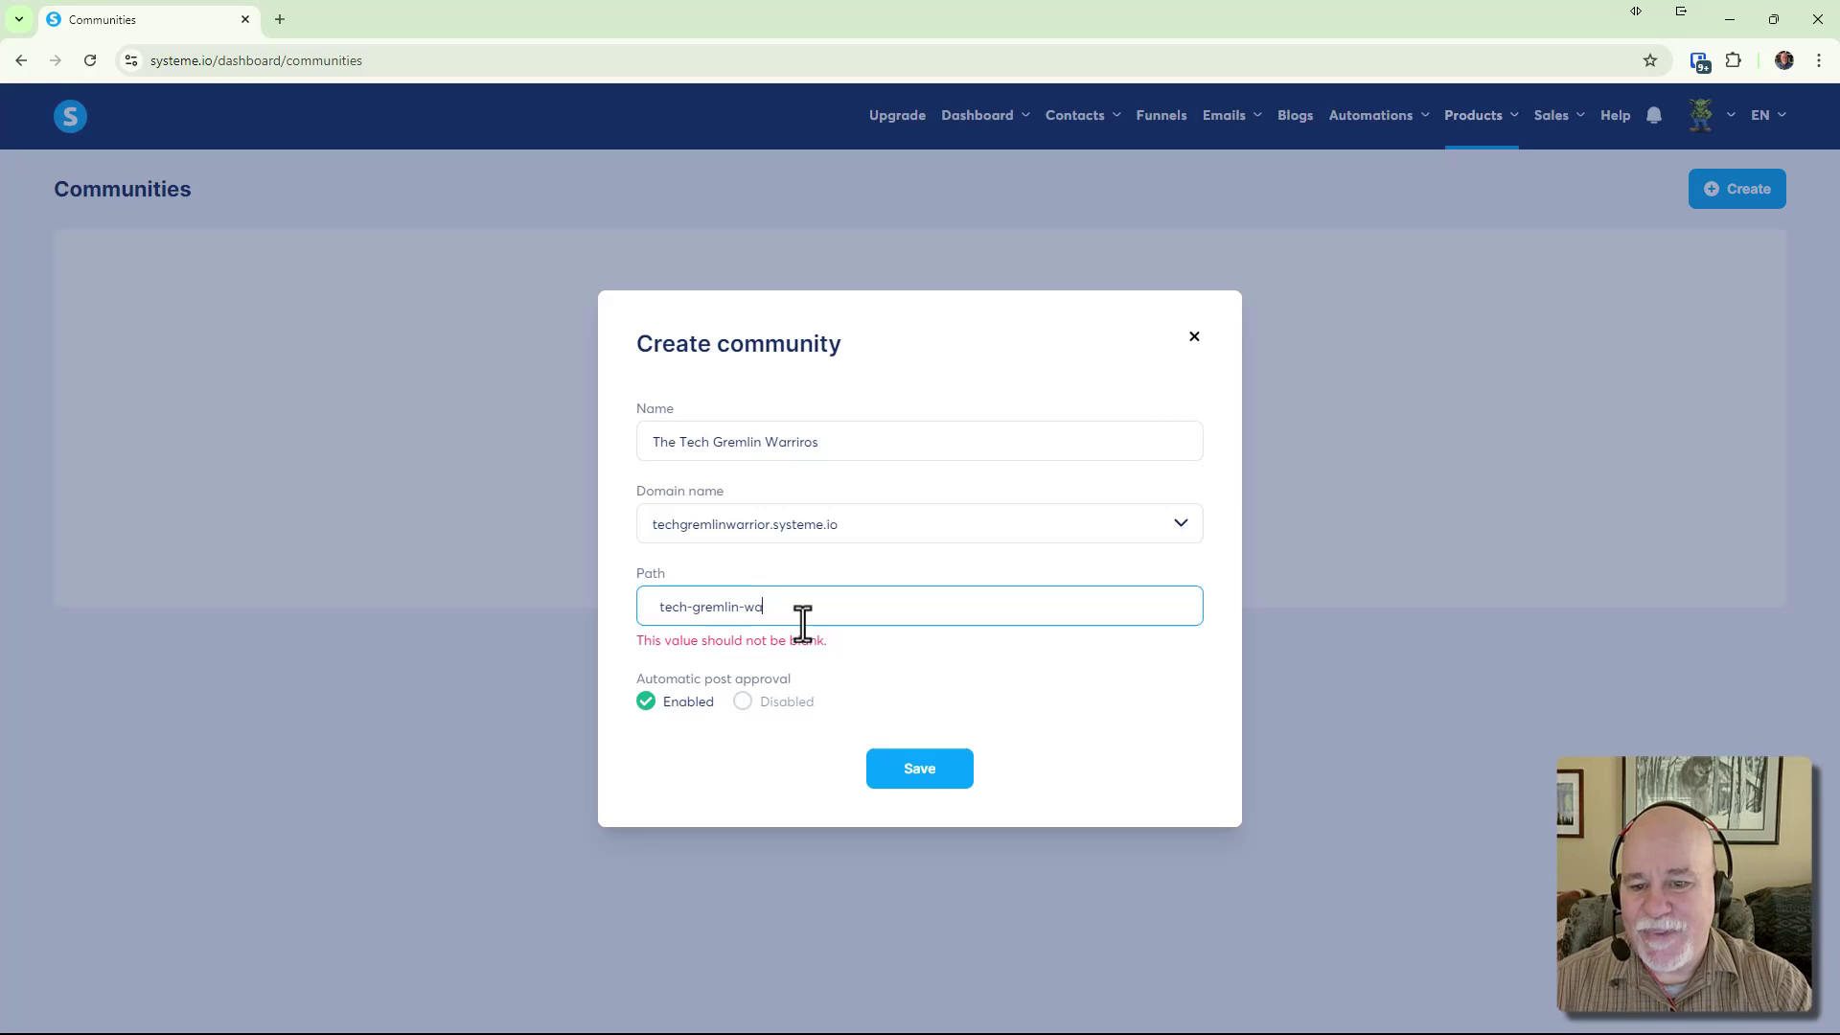
{"action": "type", "text": "rriors"}
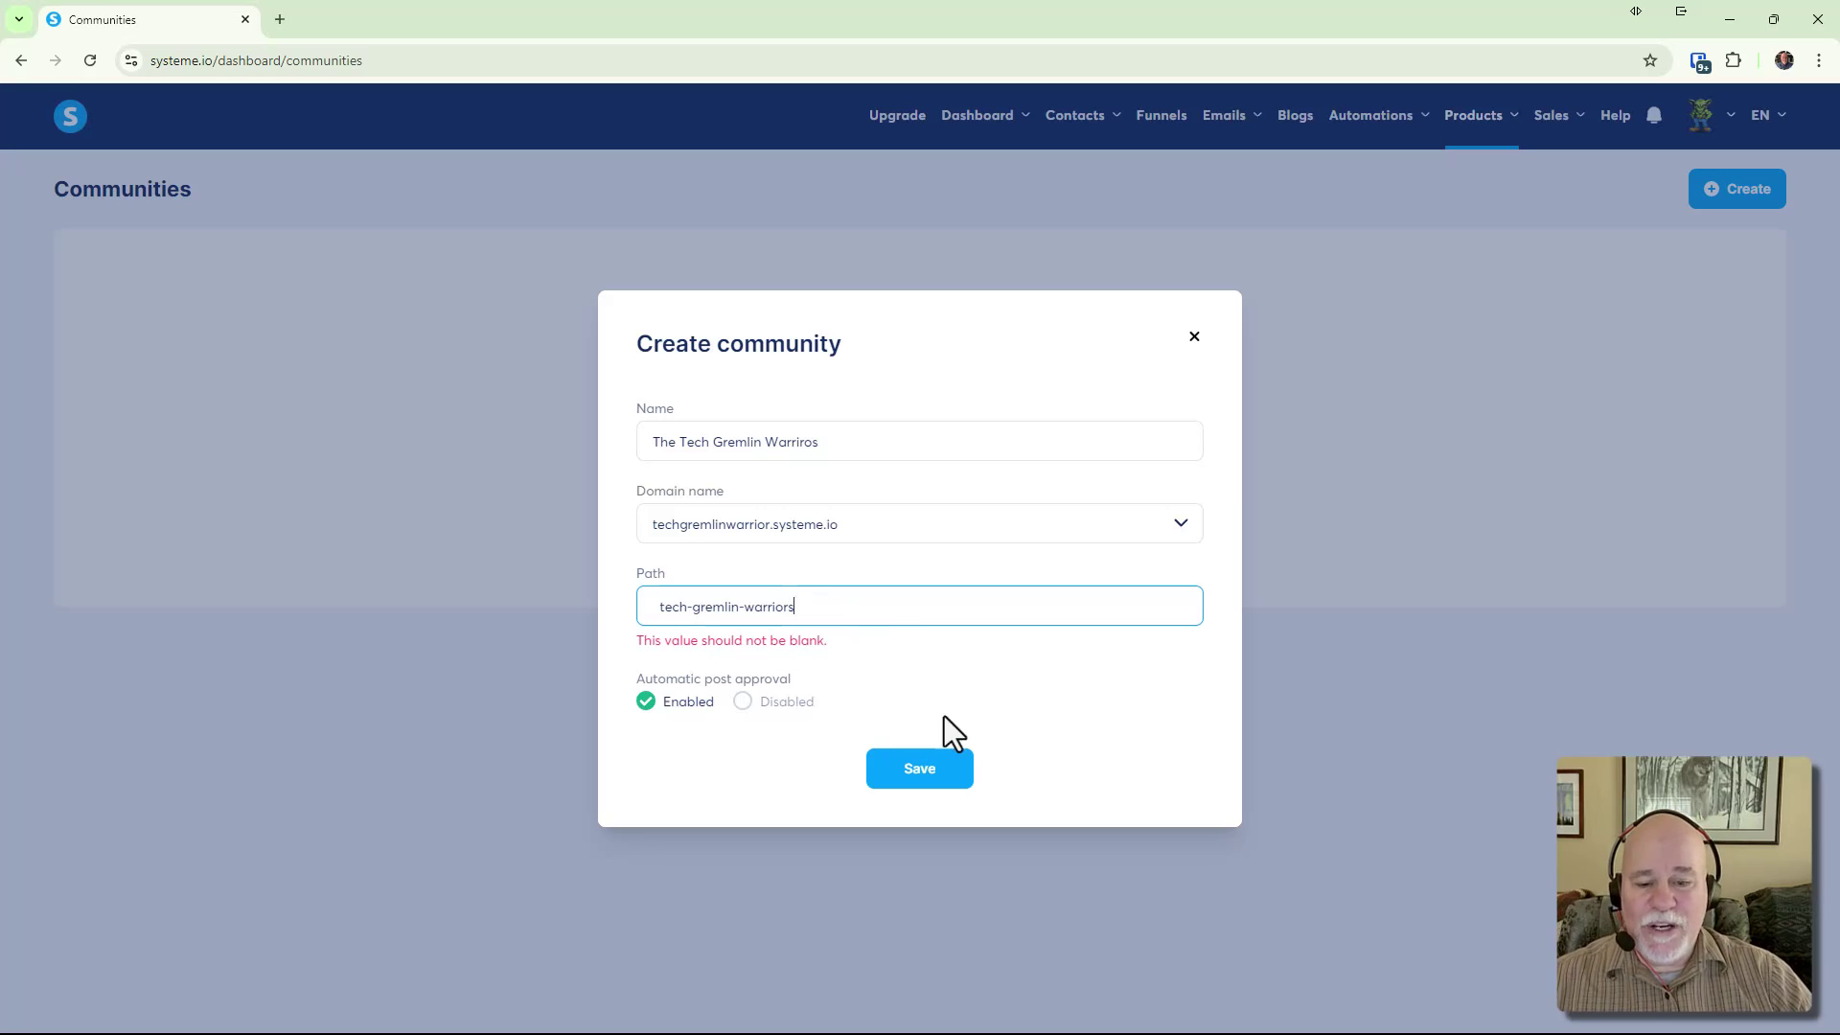
{"action": "left_click", "coordinate": [940, 772]}
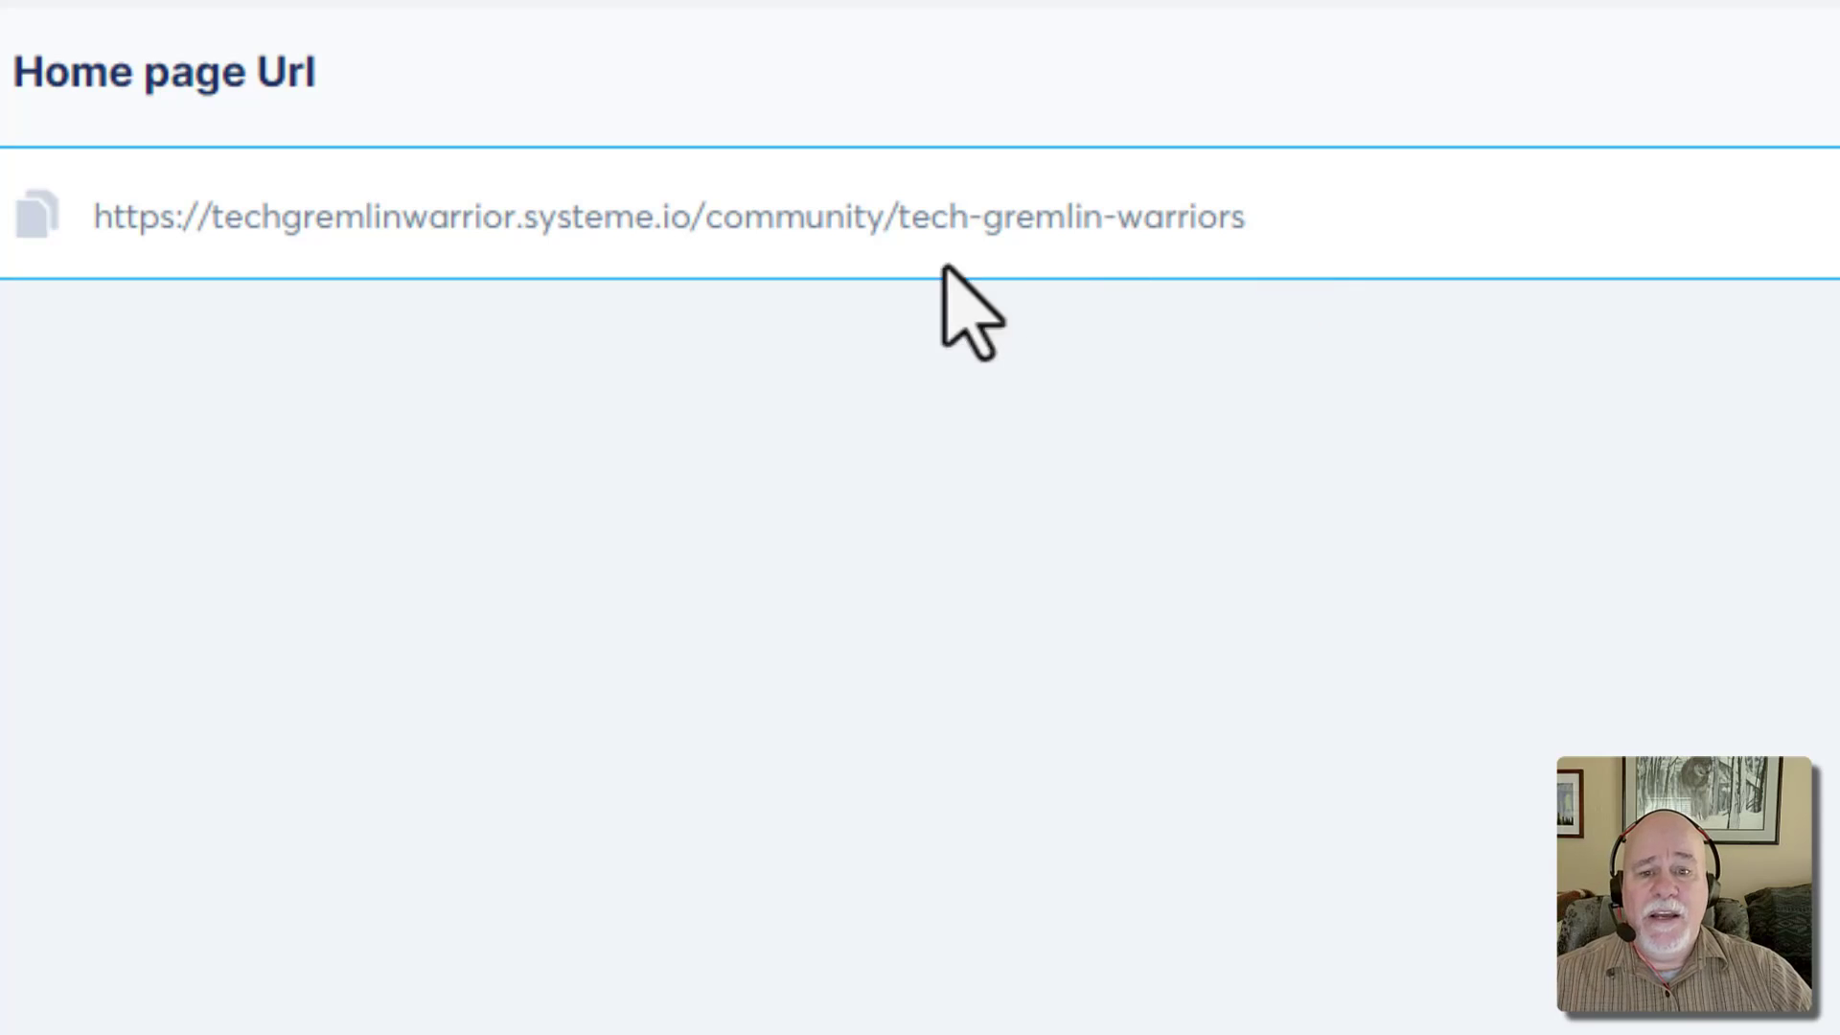
Copy the new community's home page URL and open it in an incognito window
{"action": "left_click_drag", "start_coordinate": [93, 219], "coordinate": [1297, 196]}
{"action": "key", "text": "ctrl+c"}
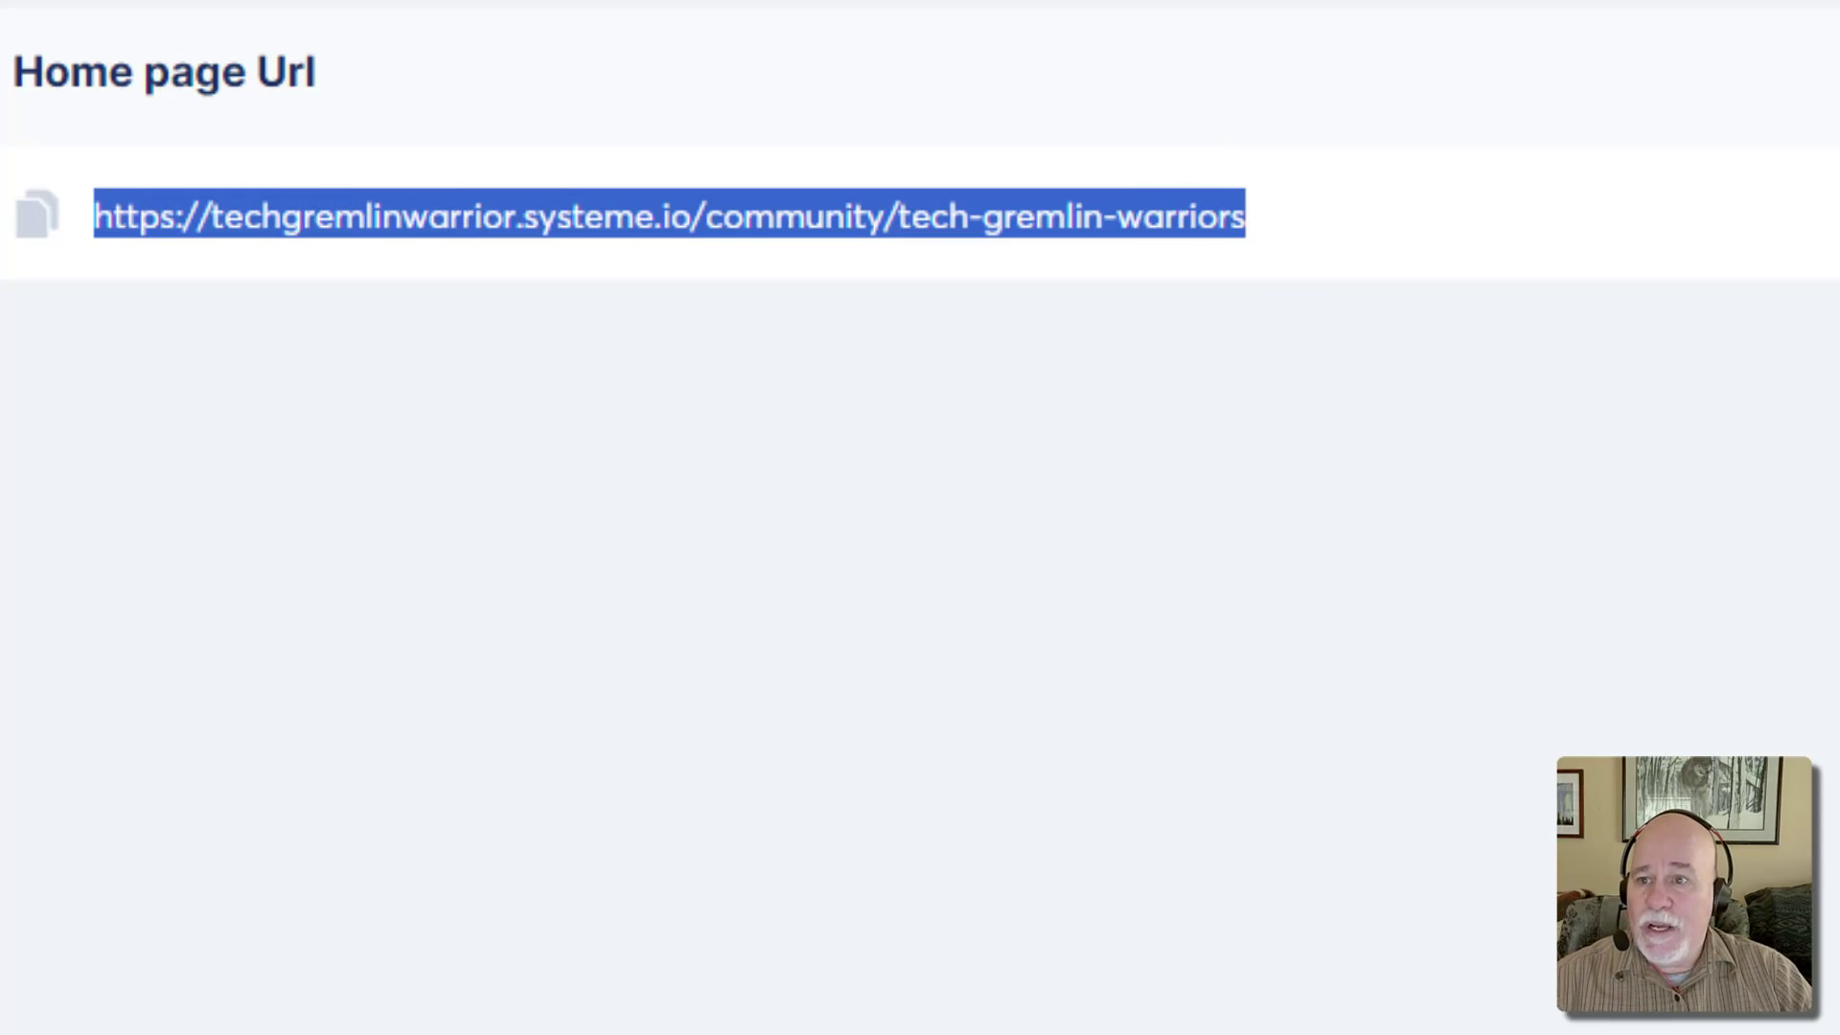
{"action": "left_click", "coordinate": [1819, 54]}
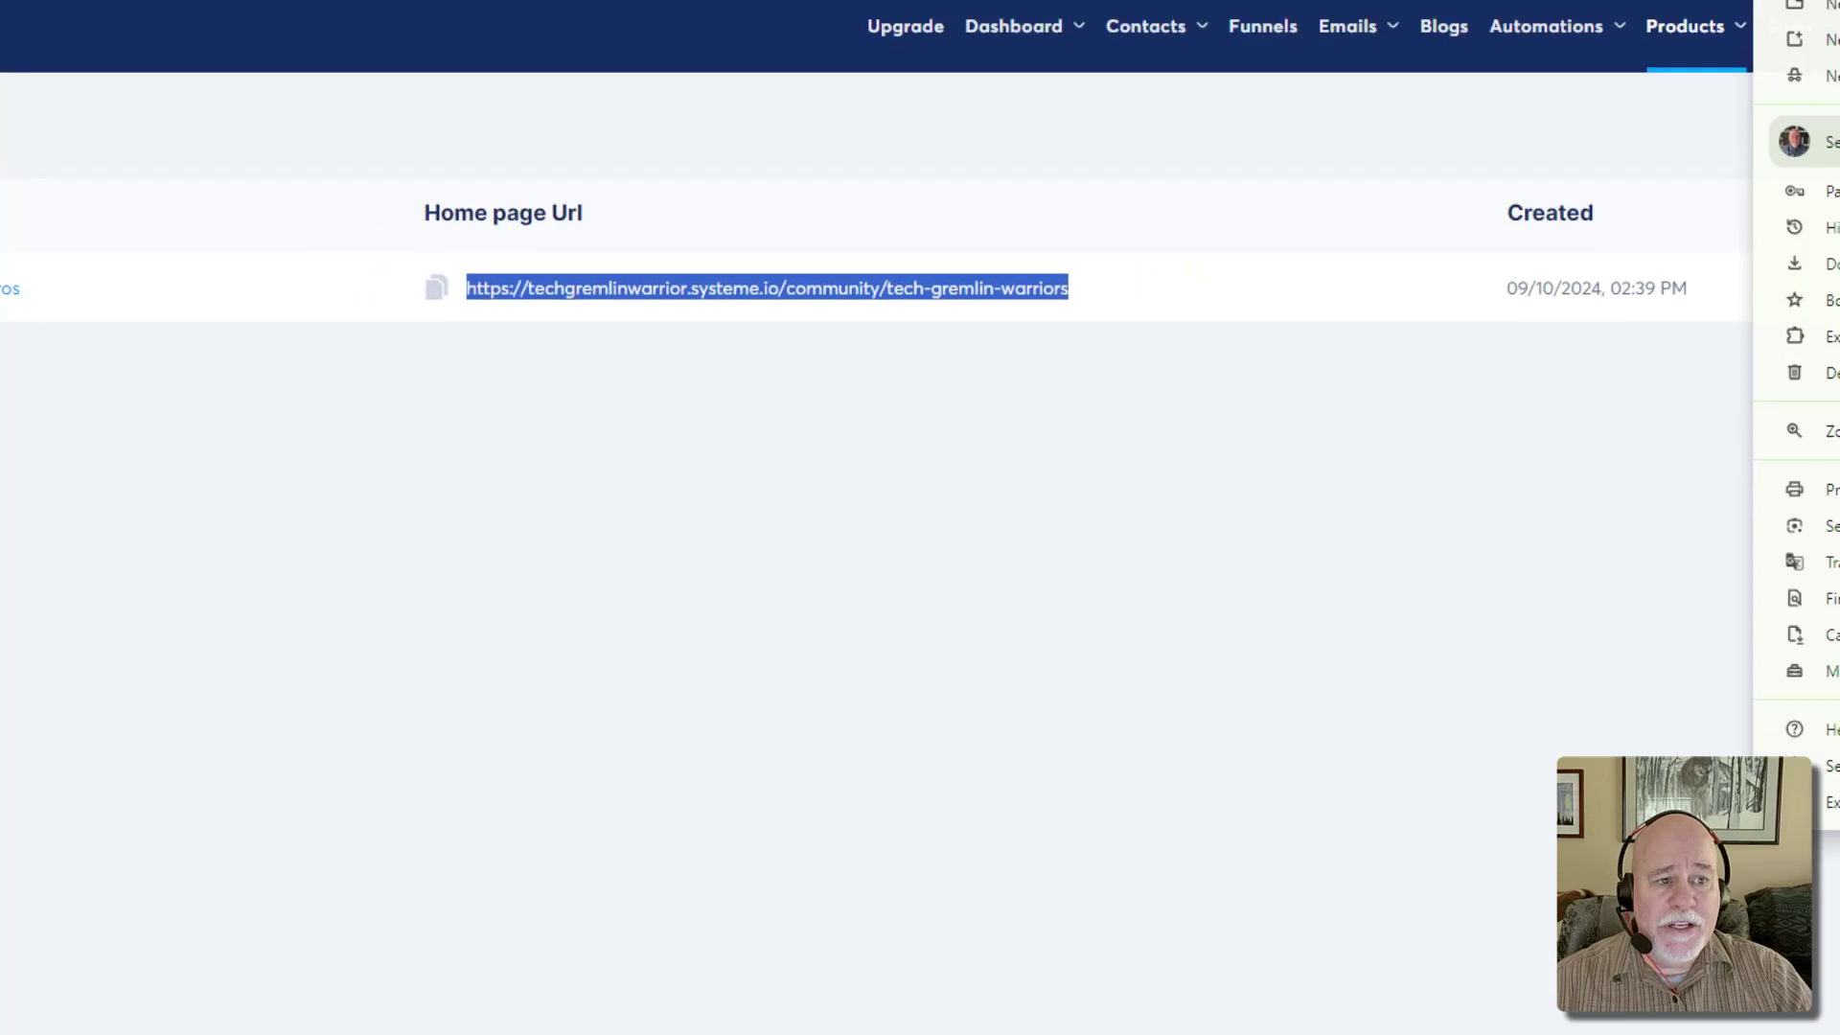
{"action": "left_click", "coordinate": [1663, 159]}
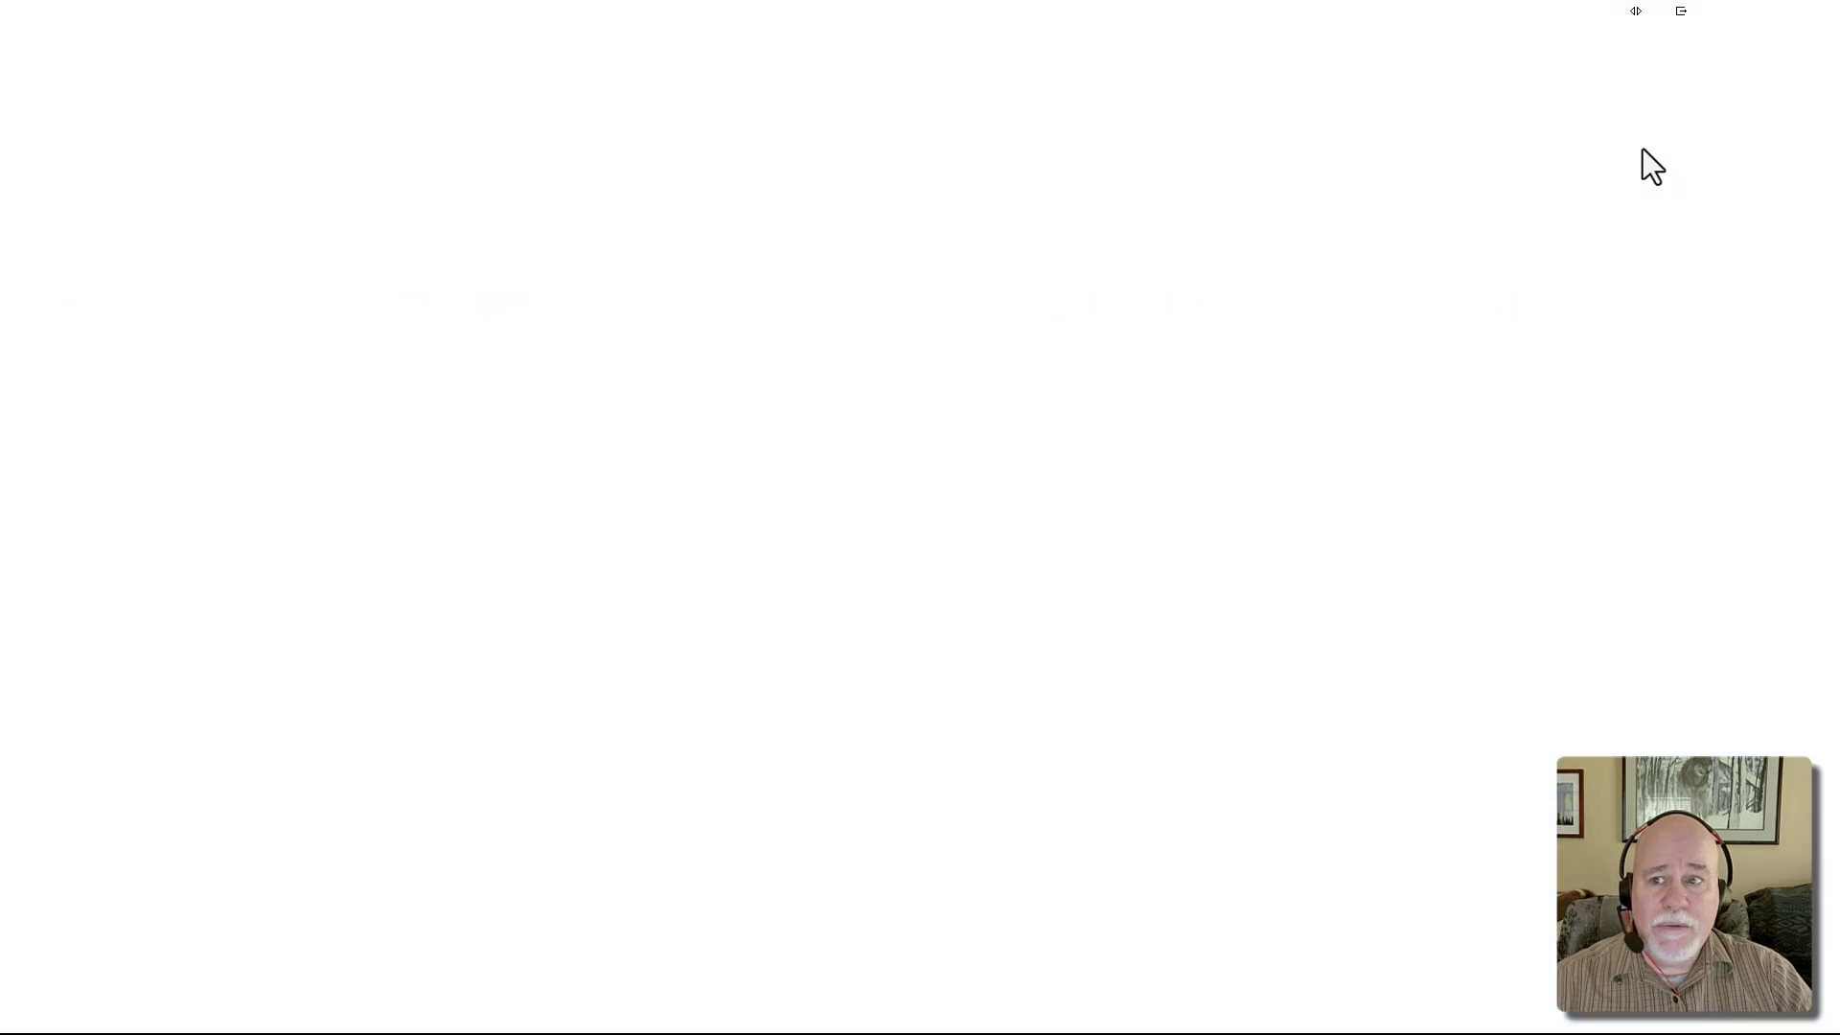
{"action": "key", "text": "ctrl+v"}
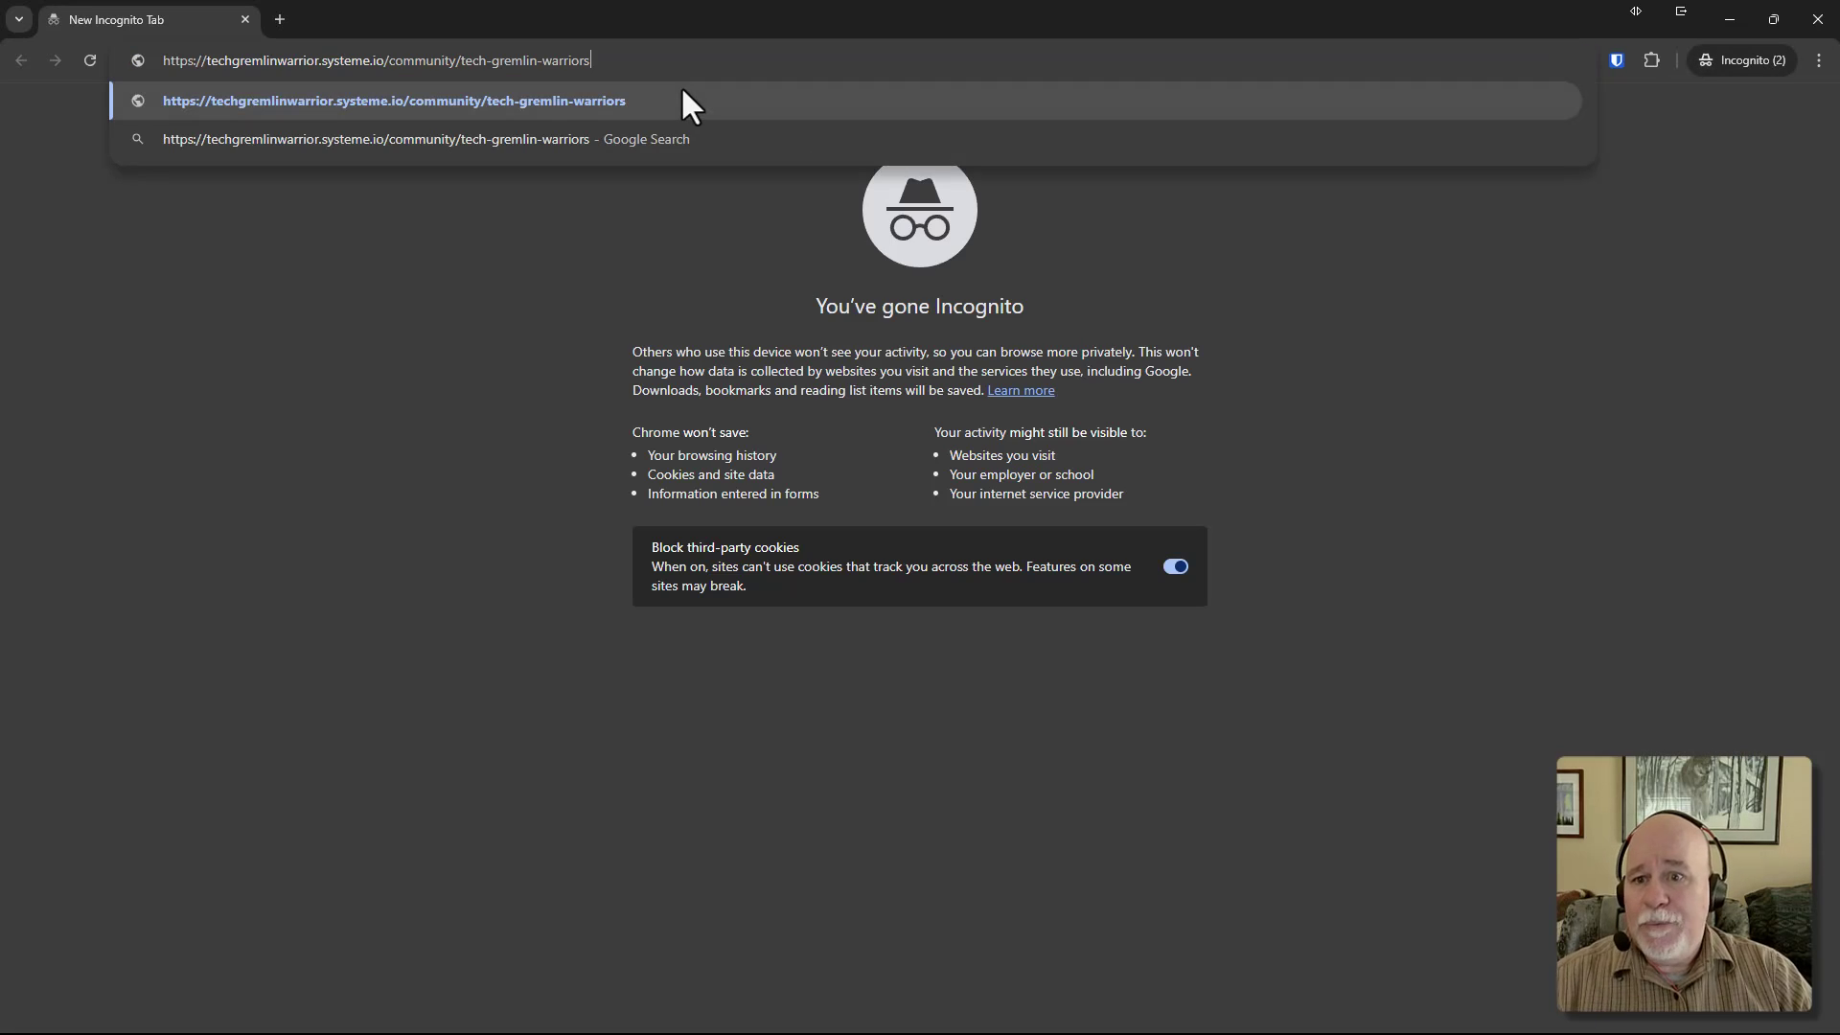
{"action": "key", "text": "Return"}
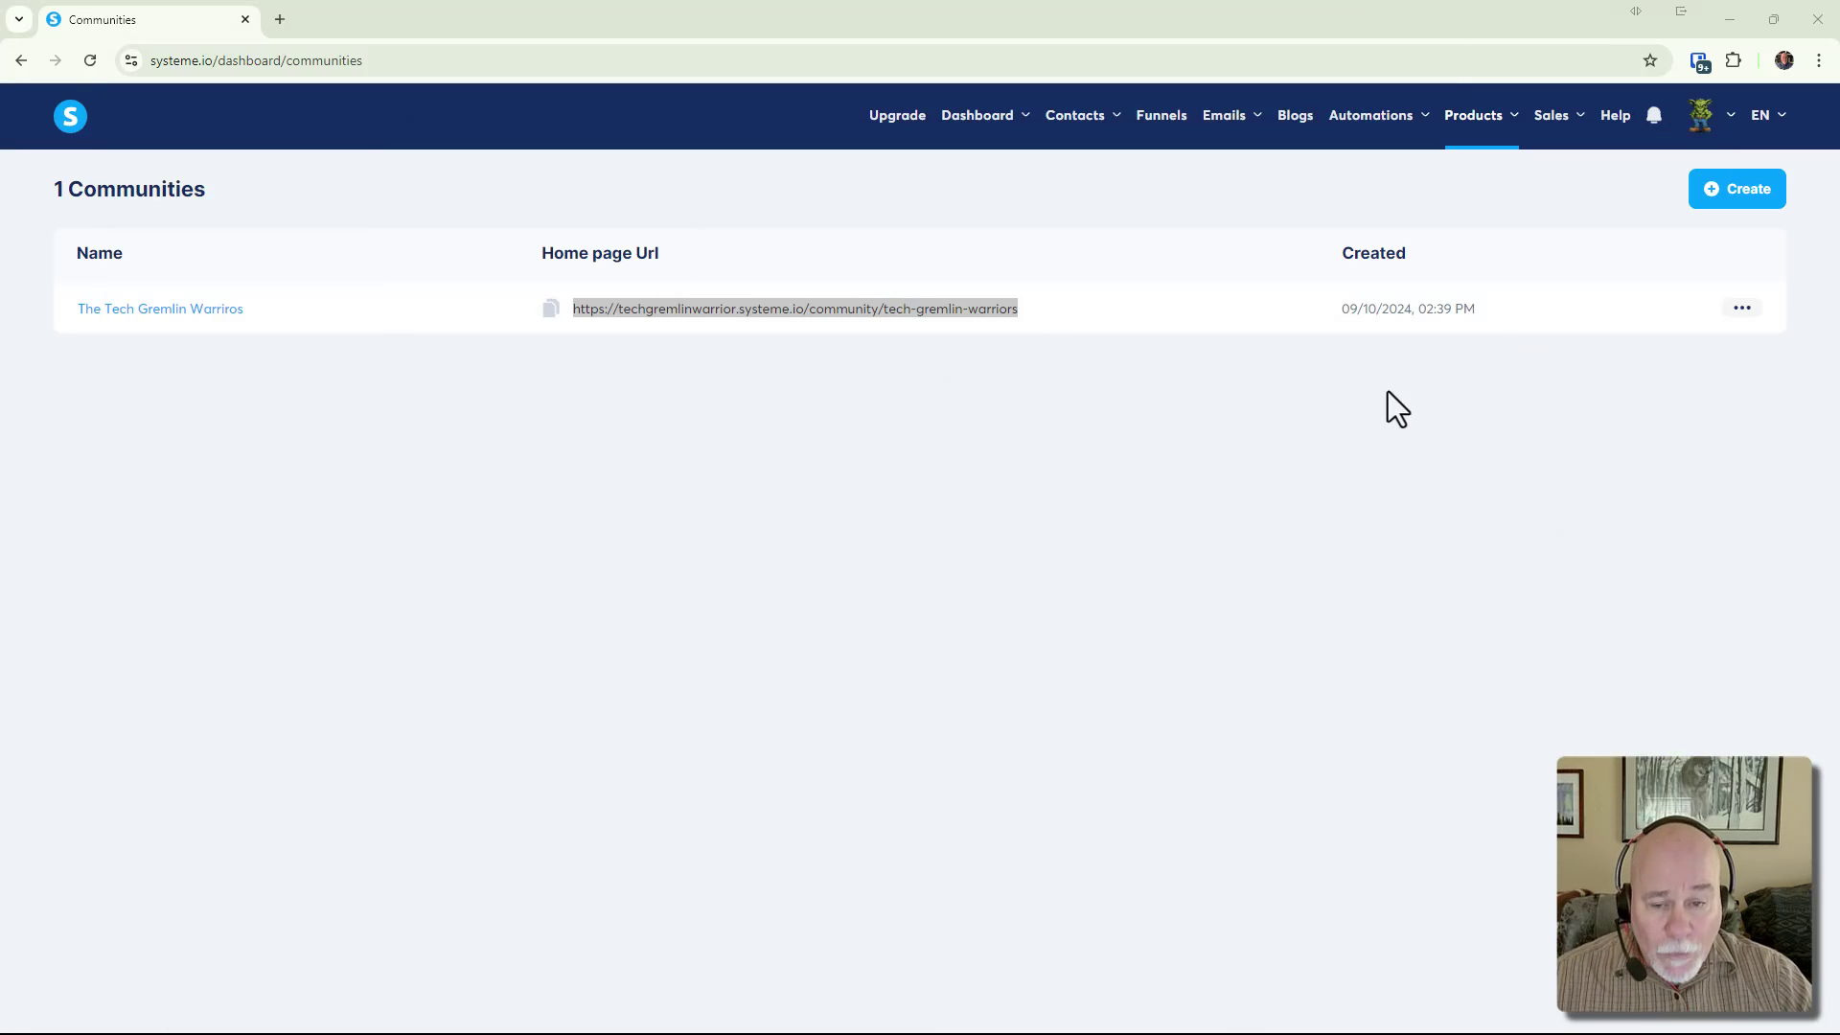
Open the new community from the communities list and start inviting new members from its member list
{"action": "left_click", "coordinate": [1752, 314]}
{"action": "left_click", "coordinate": [1679, 316]}
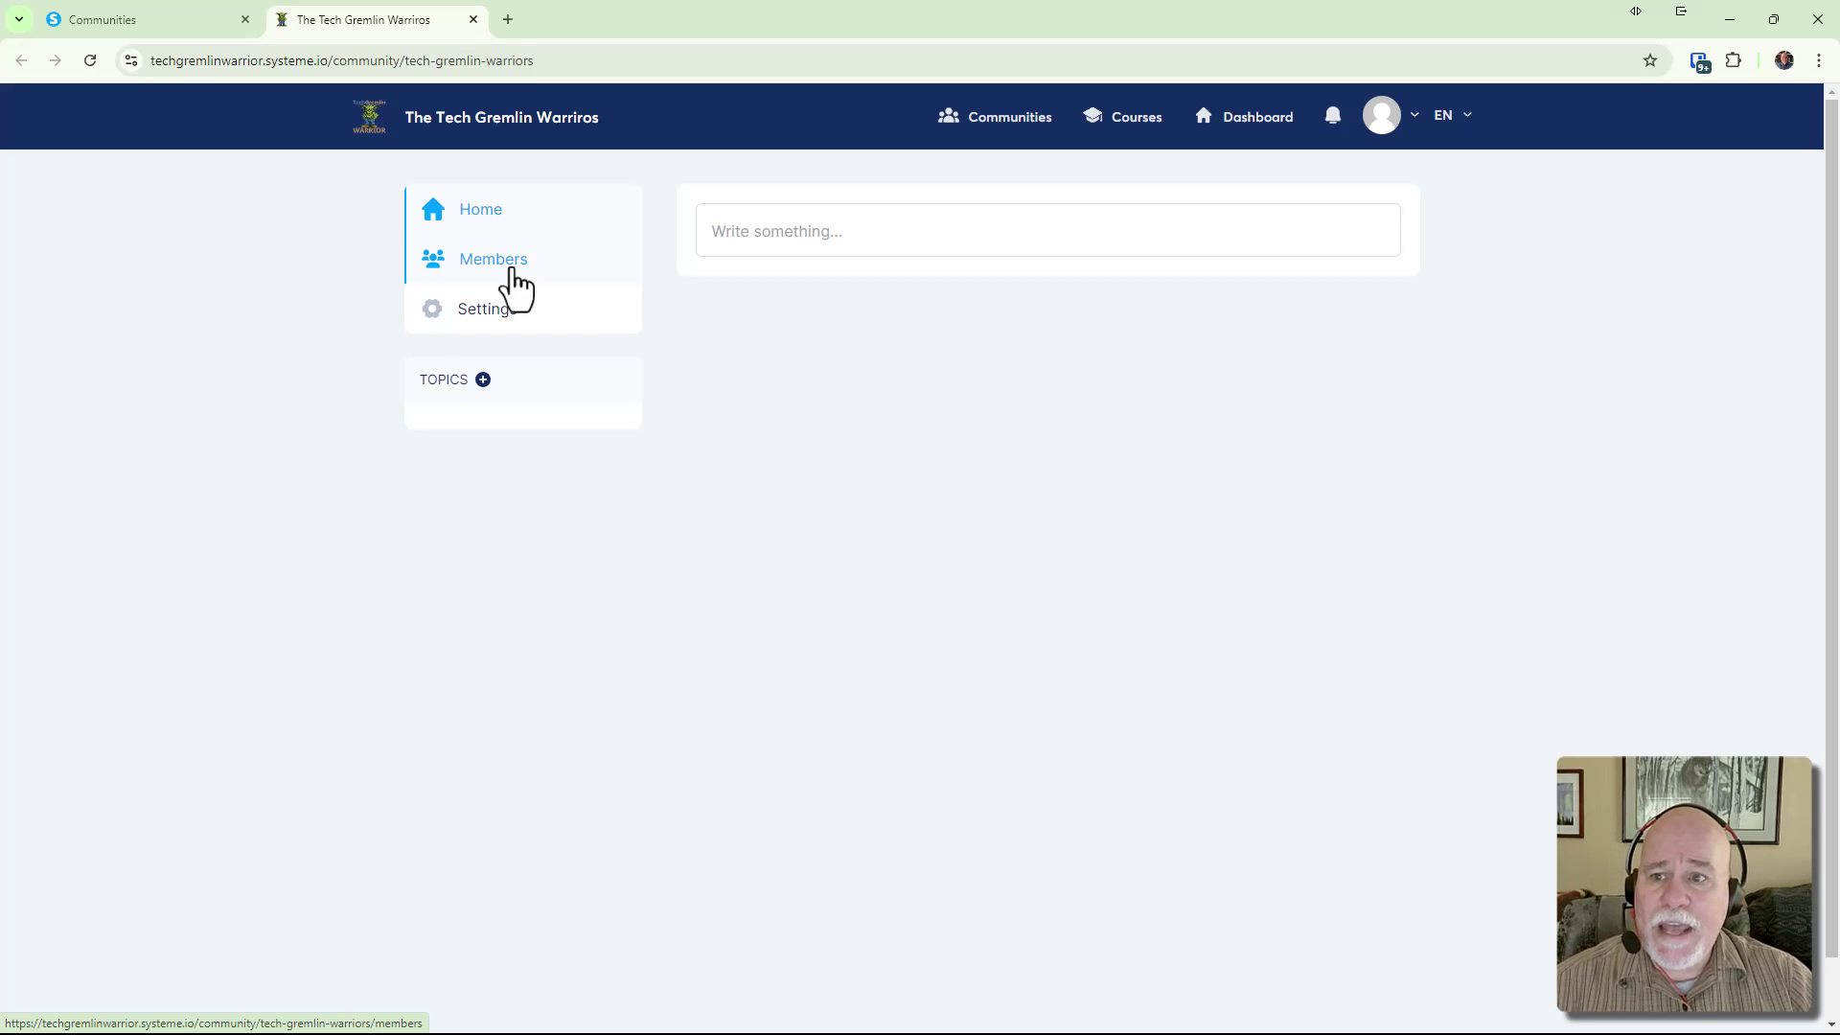
{"action": "left_click", "coordinate": [512, 271]}
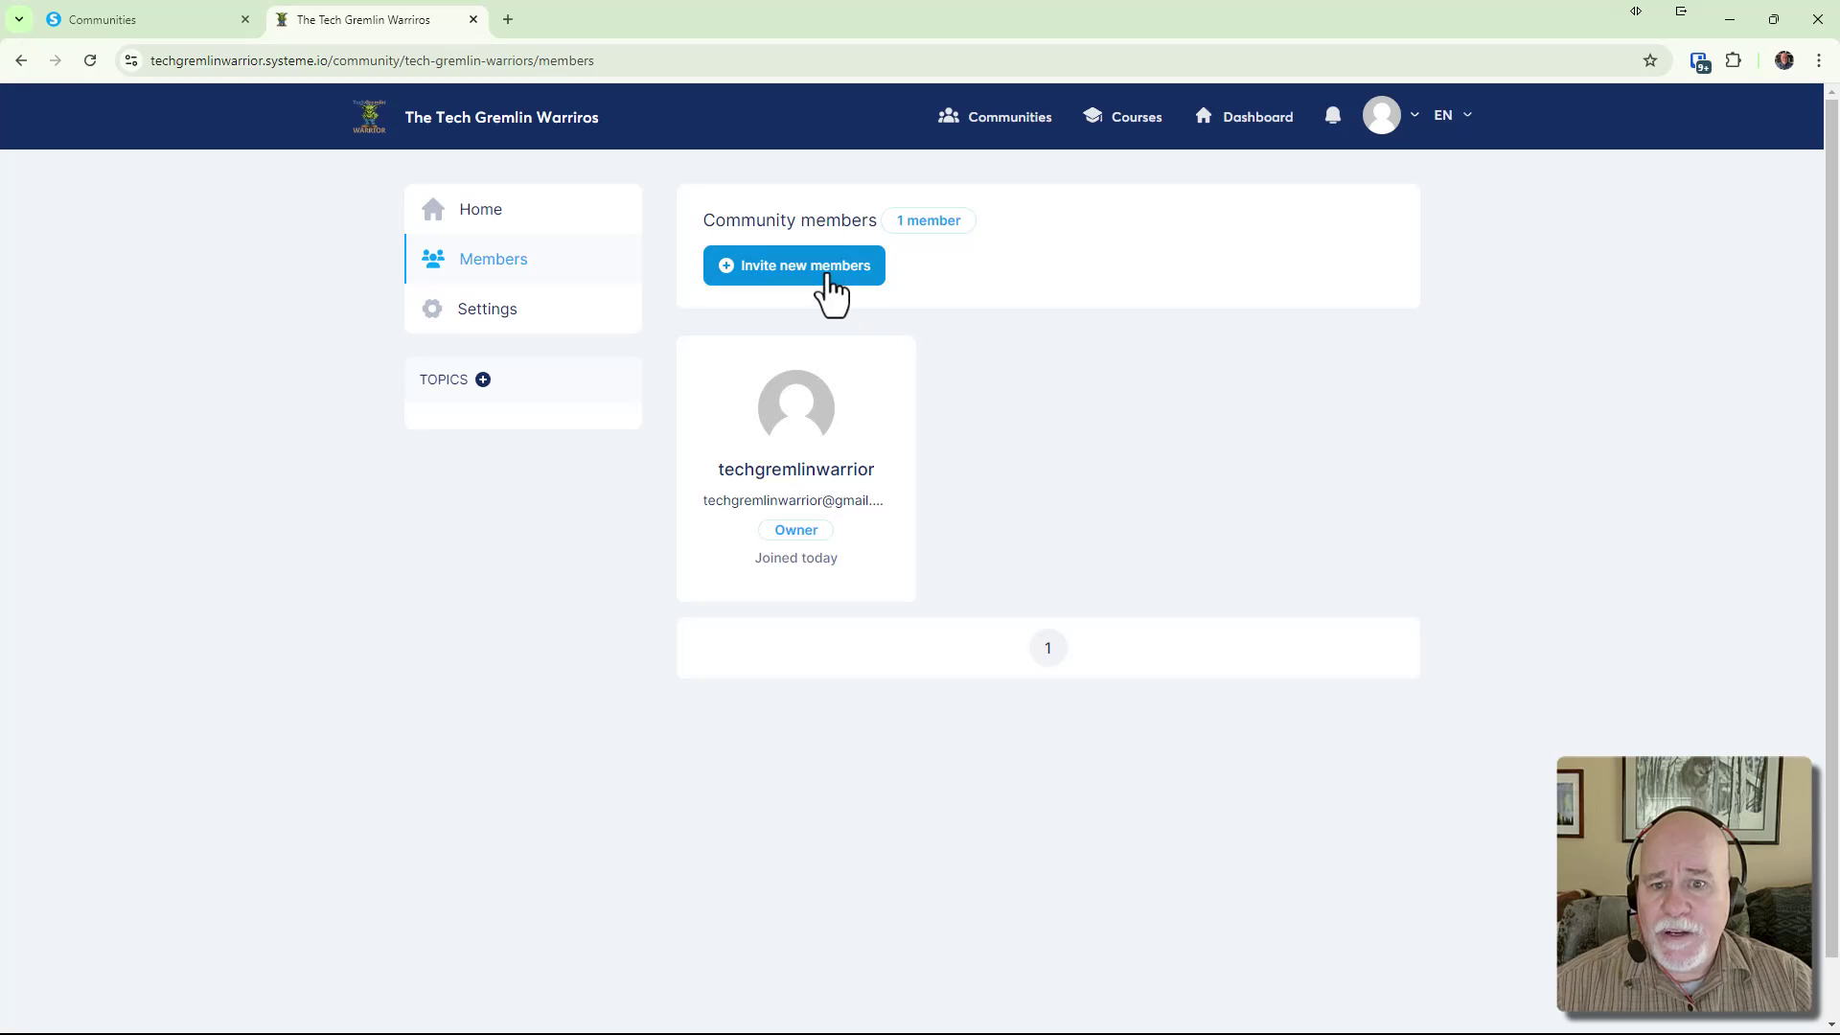
{"action": "left_click", "coordinate": [830, 288]}
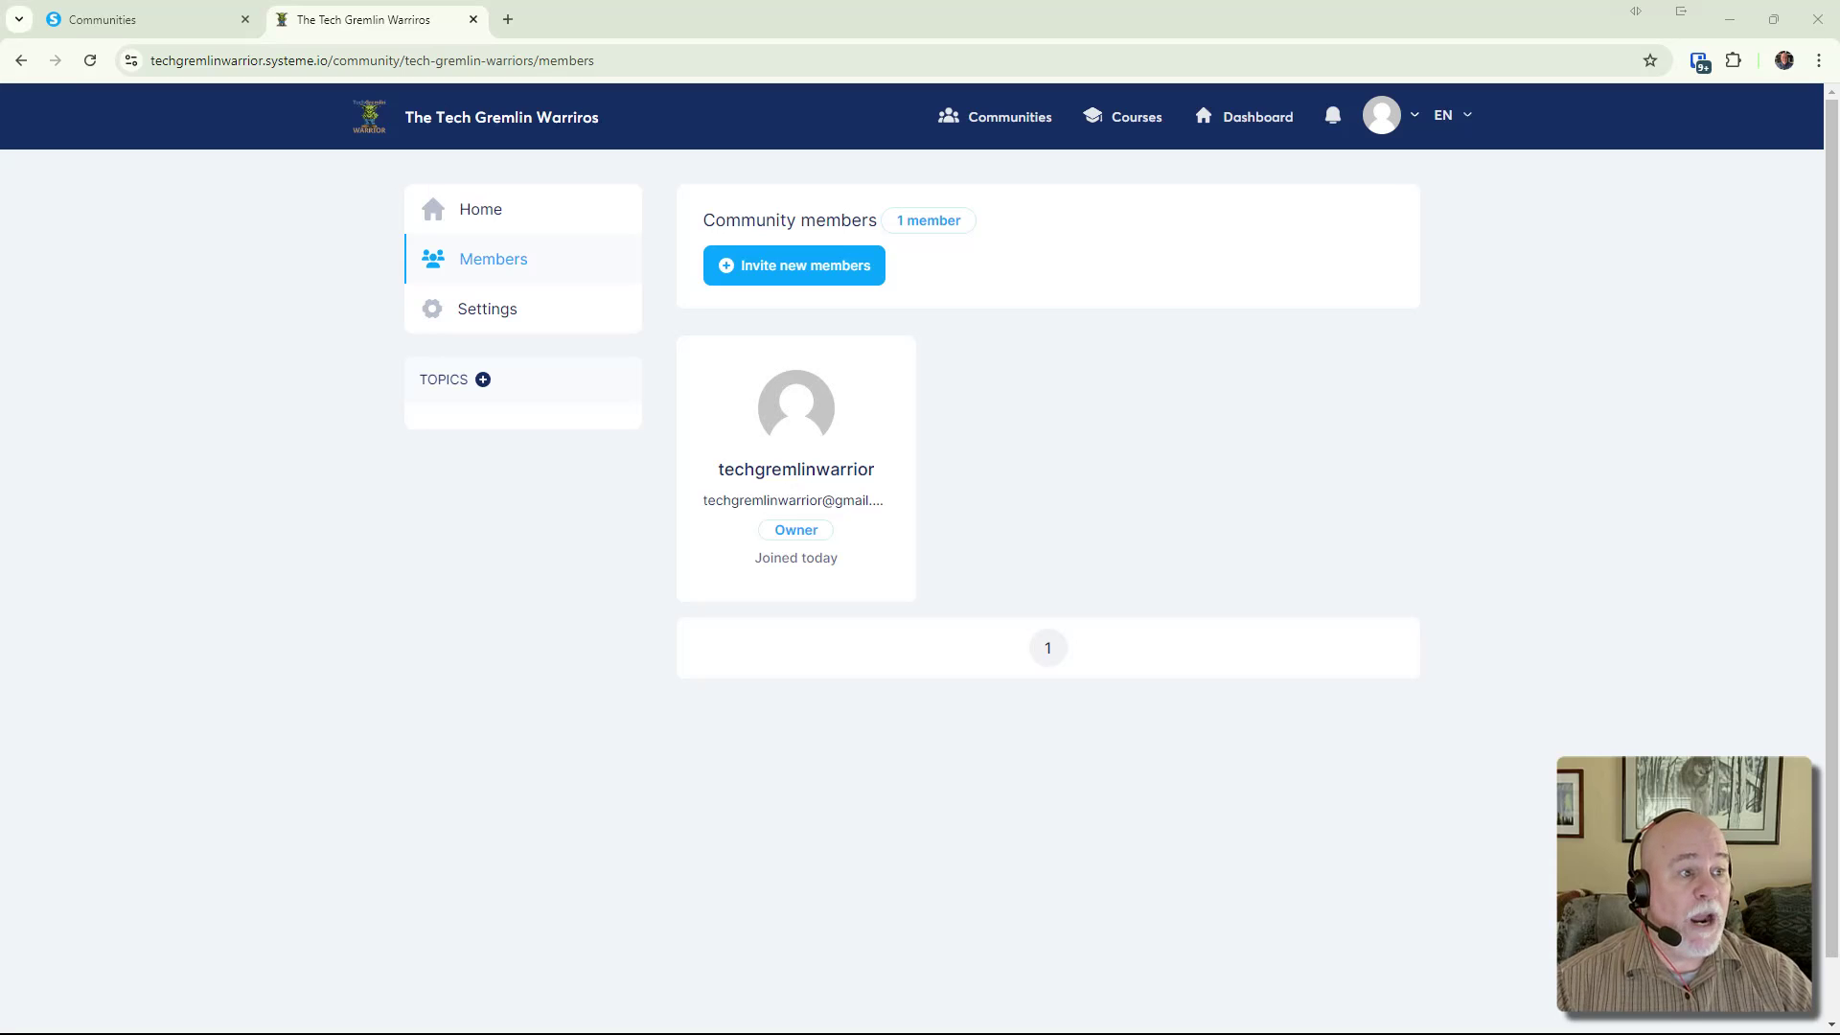
Examine the set-password page and the community home page in the invited member's browser window
{"action": "left_click_drag", "start_coordinate": [1839, 341], "coordinate": [546, 3]}
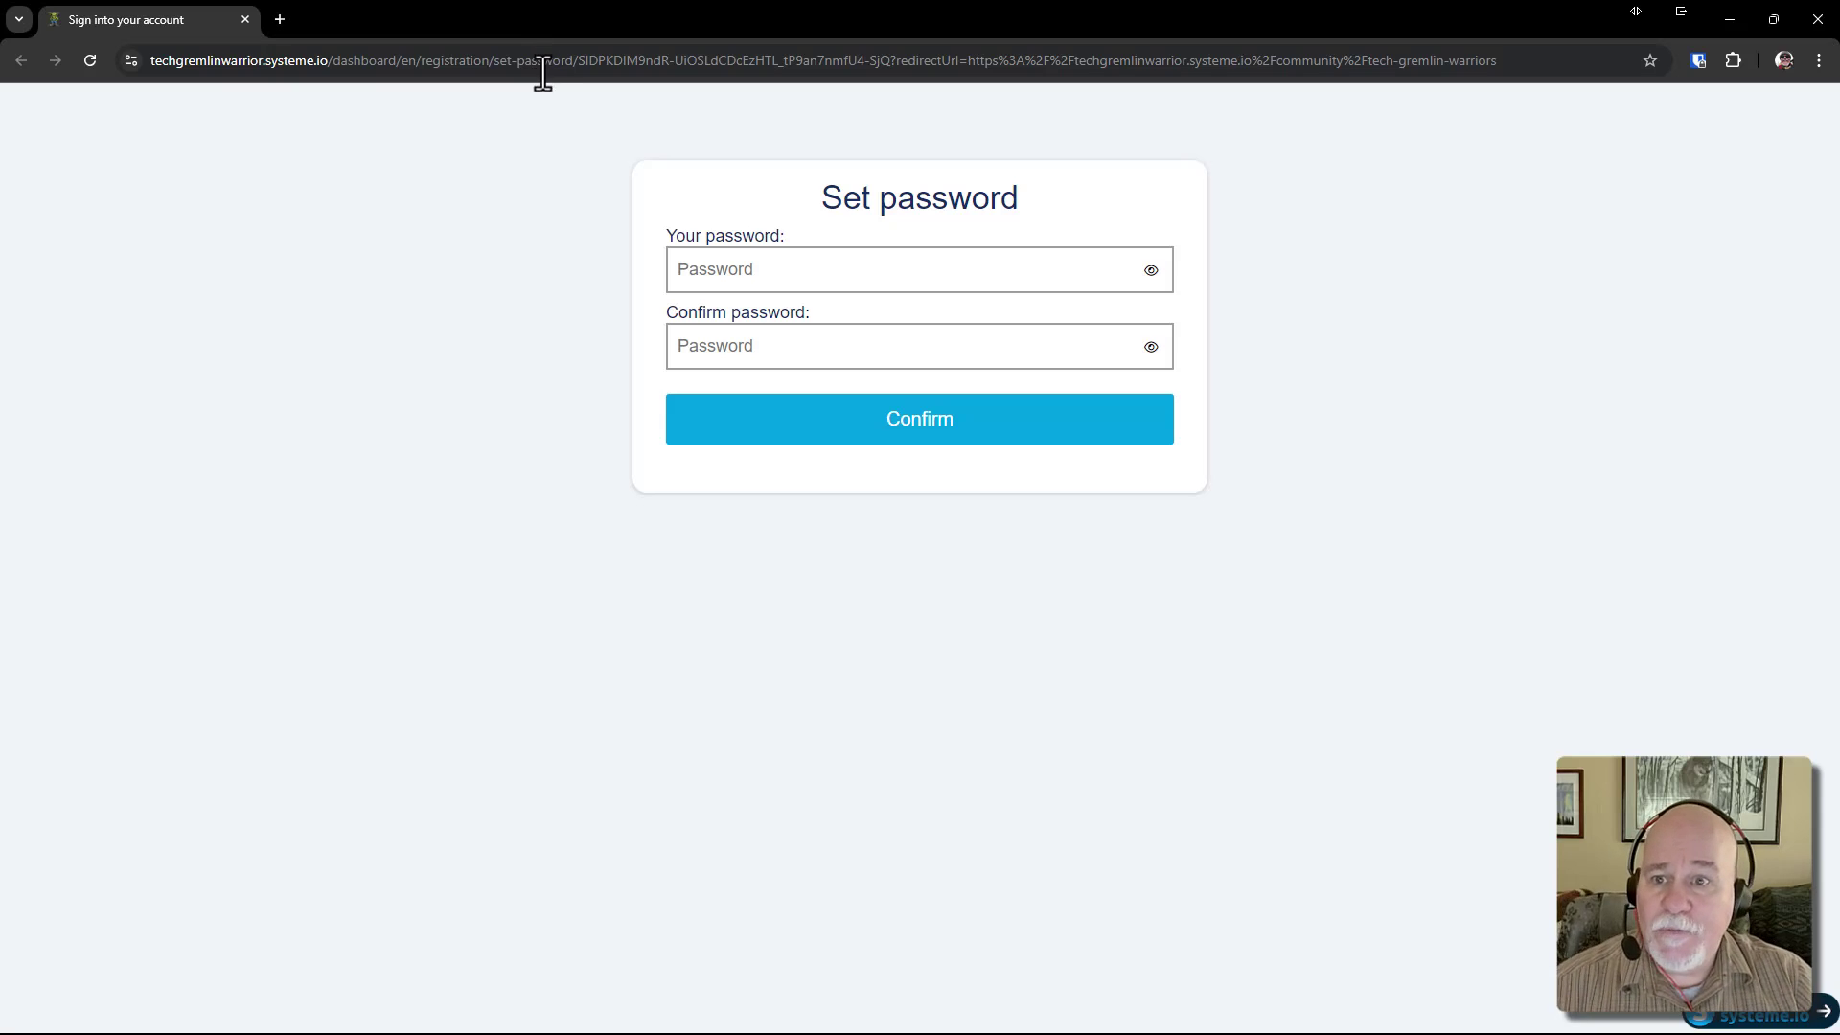
{"action": "double_click", "coordinate": [739, 29]}
{"action": "left_click_drag", "start_coordinate": [742, 23], "coordinate": [1838, 28]}
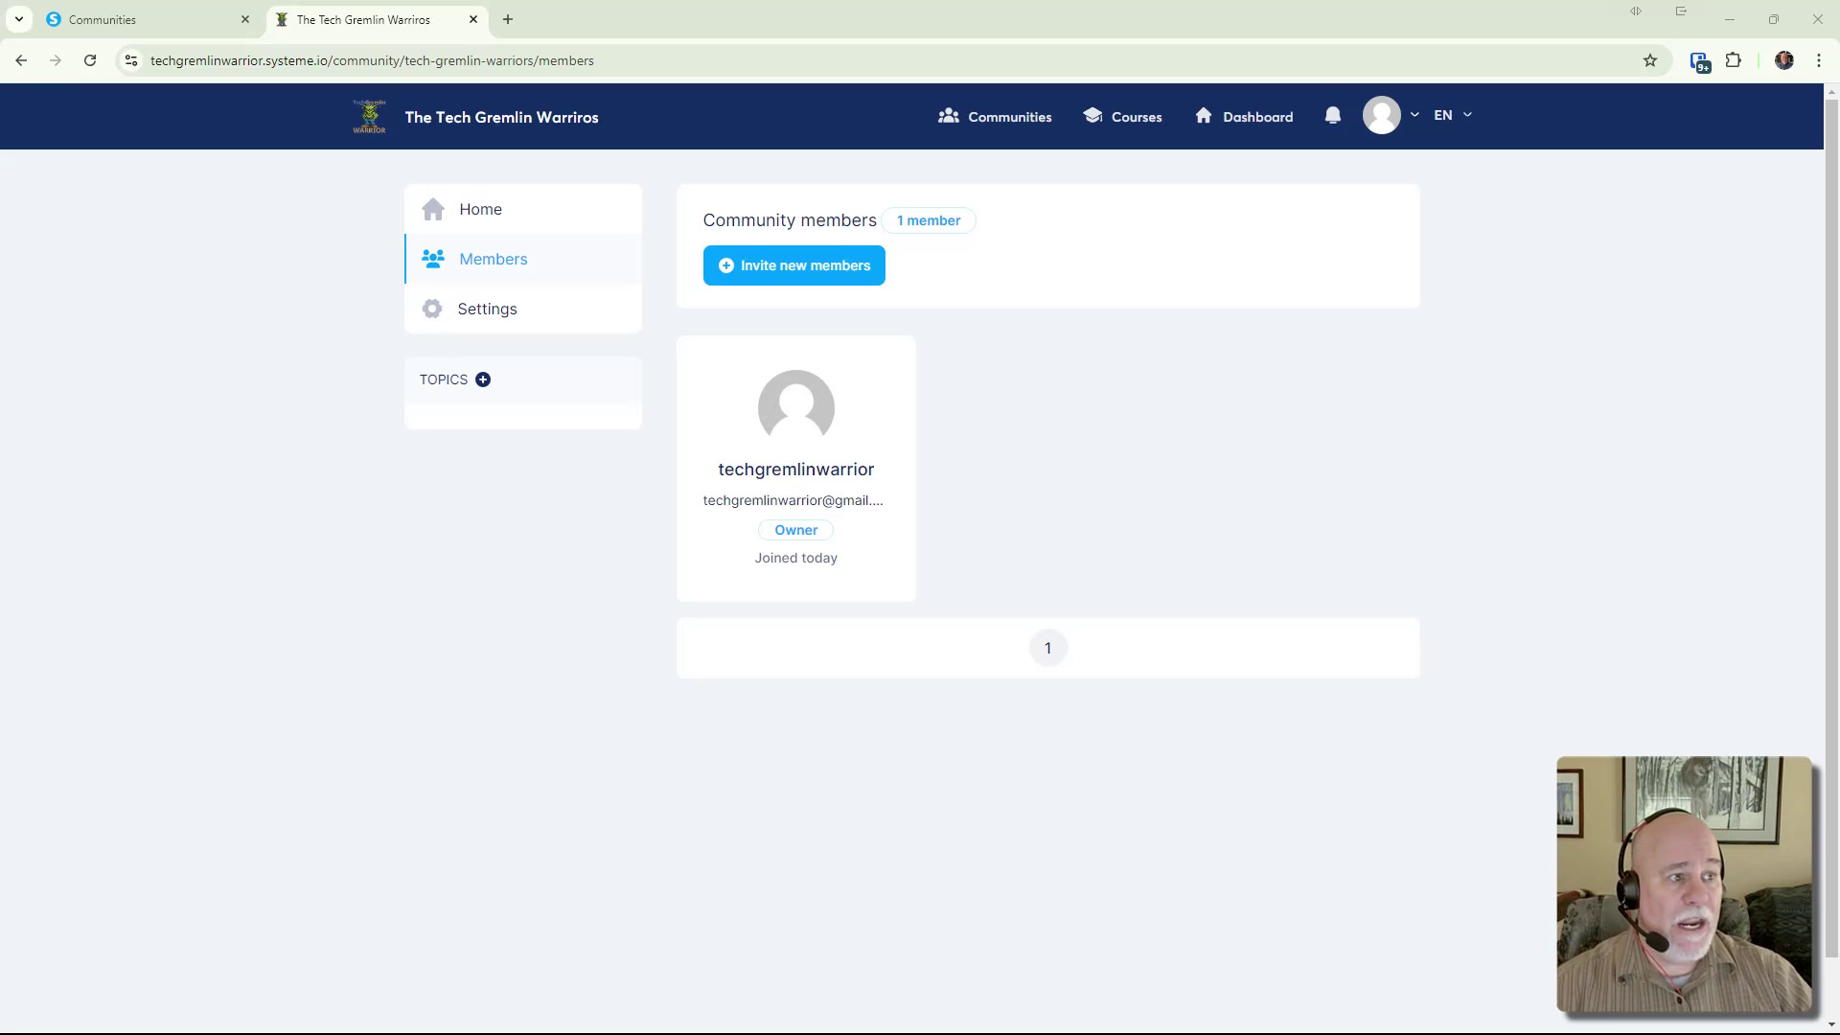
{"action": "left_click_drag", "start_coordinate": [1839, 269], "coordinate": [1839, 403]}
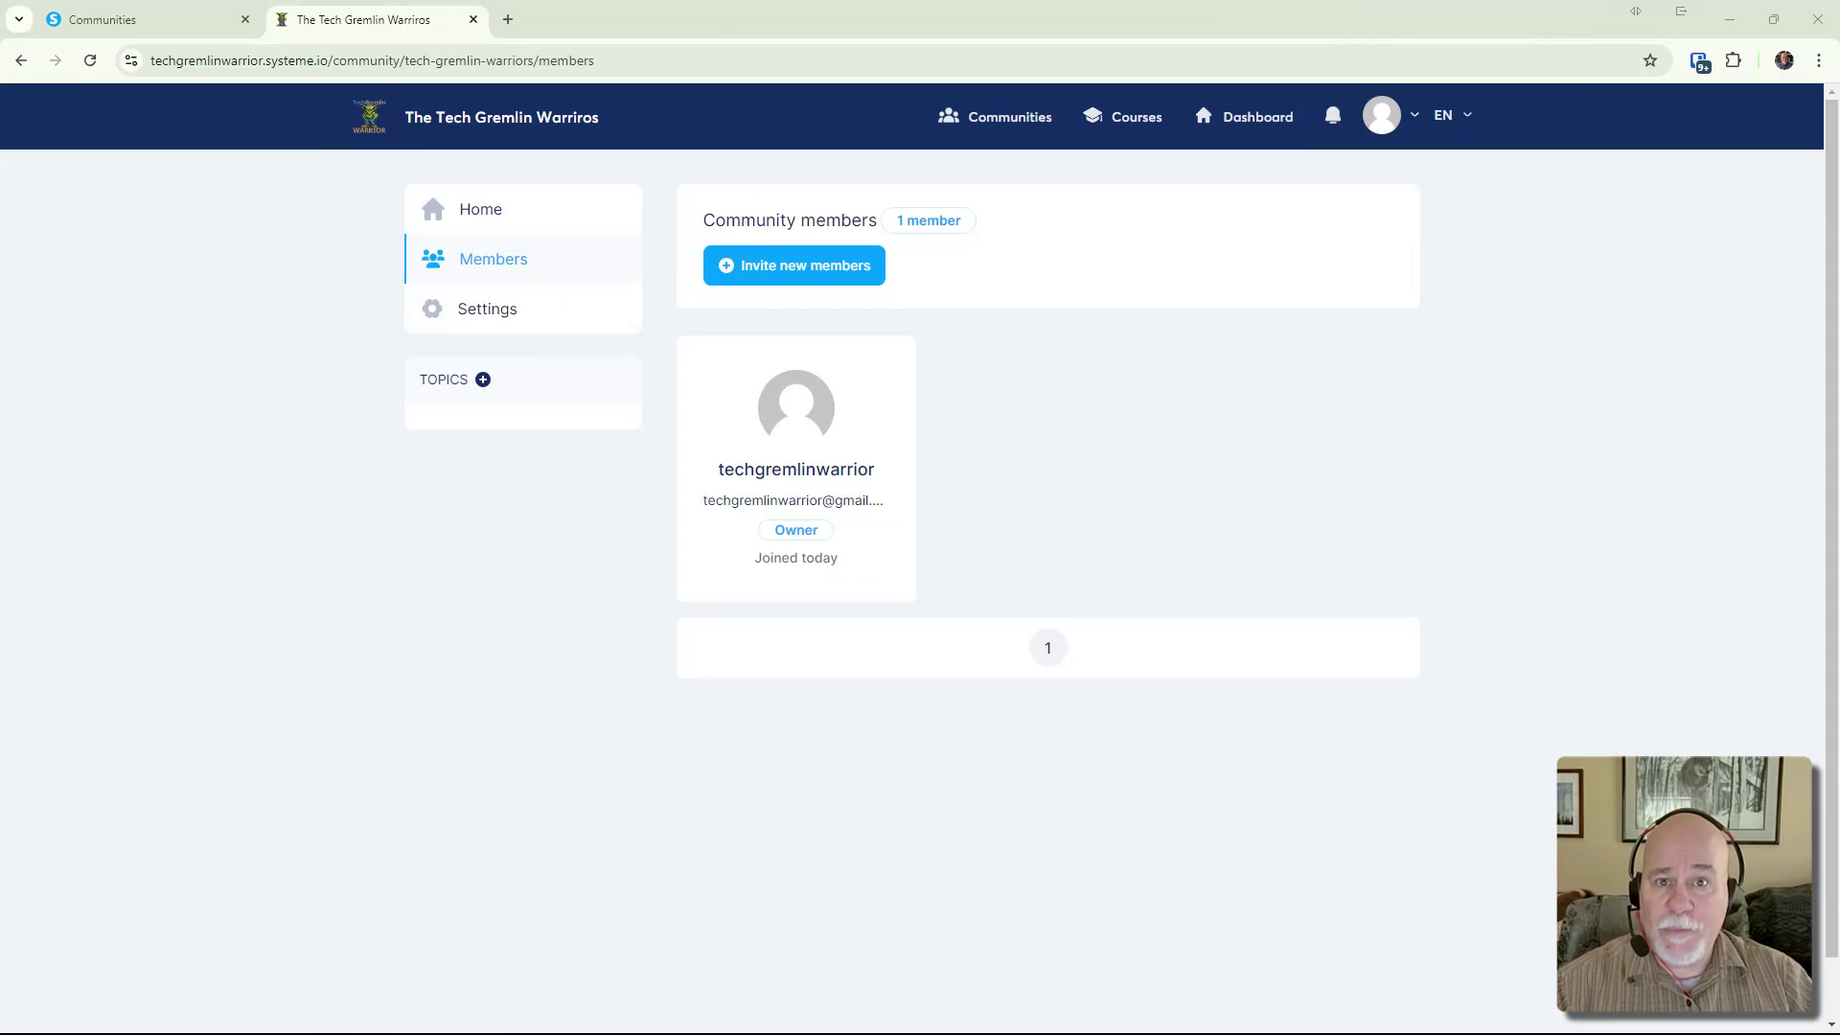
{"action": "left_click_drag", "start_coordinate": [1839, 402], "coordinate": [617, 2]}
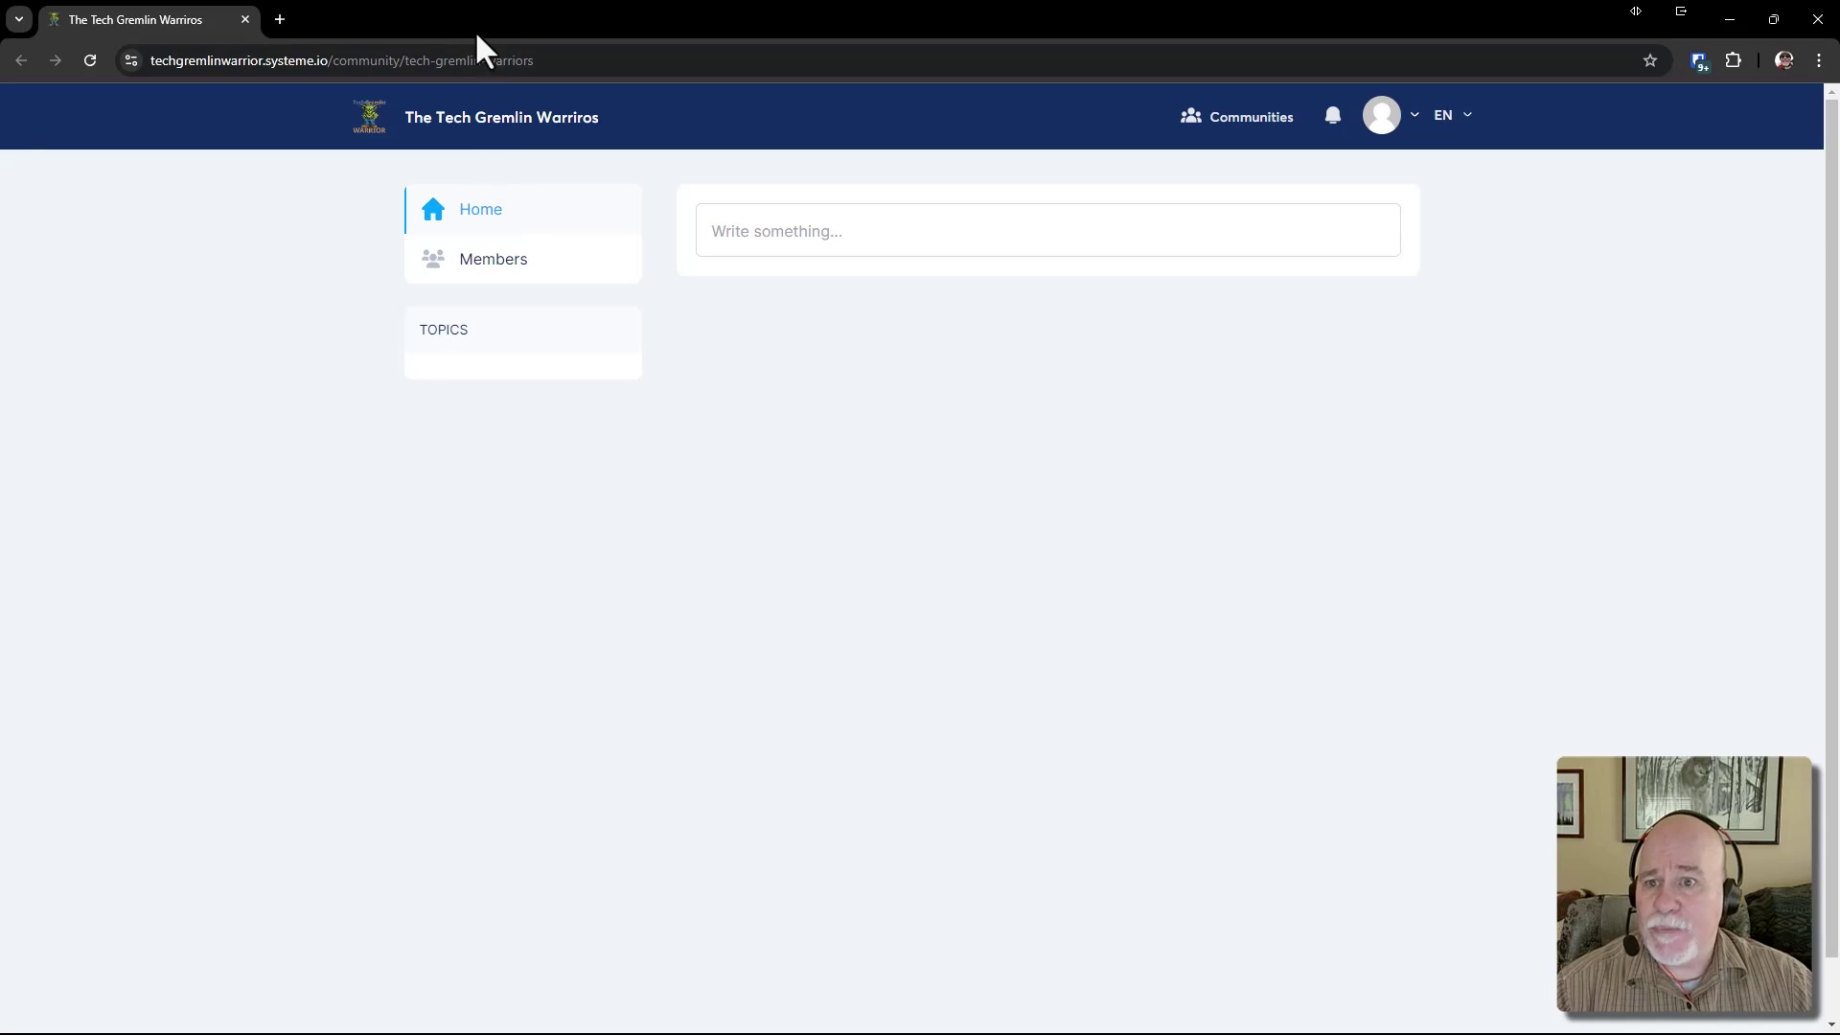
{"action": "left_click_drag", "start_coordinate": [475, 33], "coordinate": [1839, 450]}
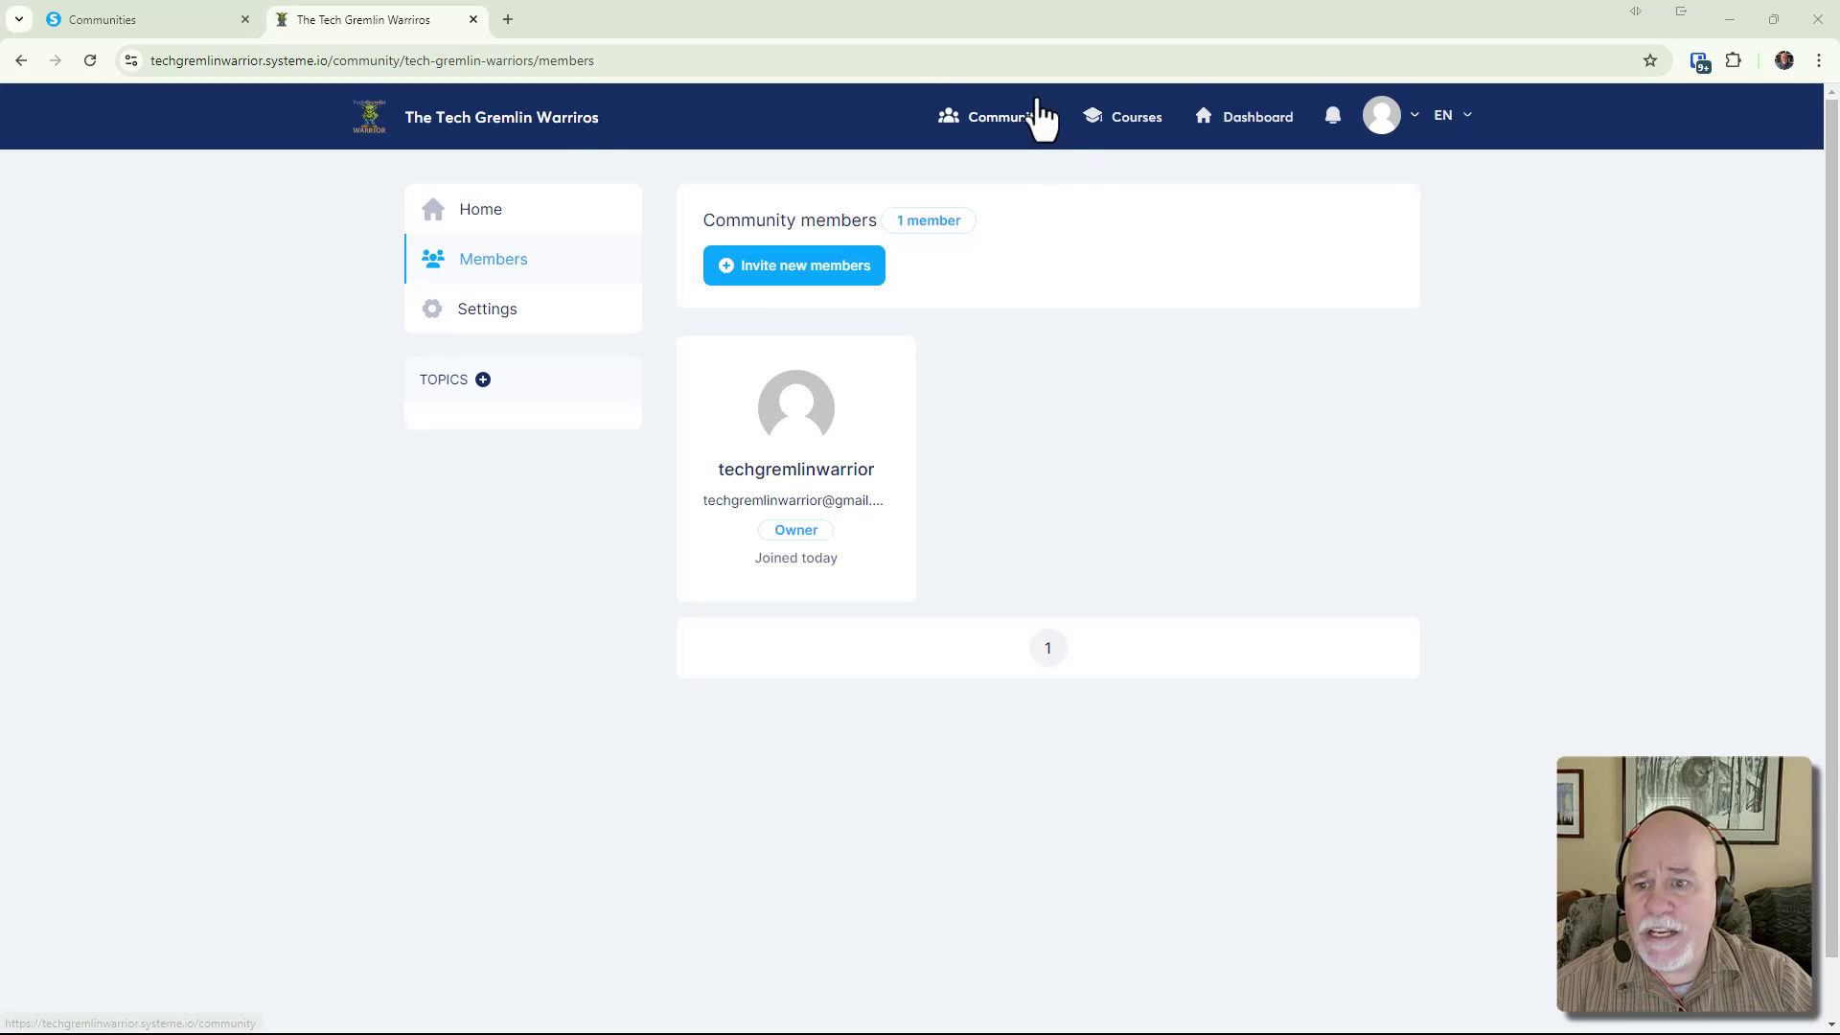
Add a community topic named Resources with the path resources
{"action": "left_click", "coordinate": [482, 381]}
{"action": "left_click", "coordinate": [670, 532]}
{"action": "type", "text": "Resoucr"}
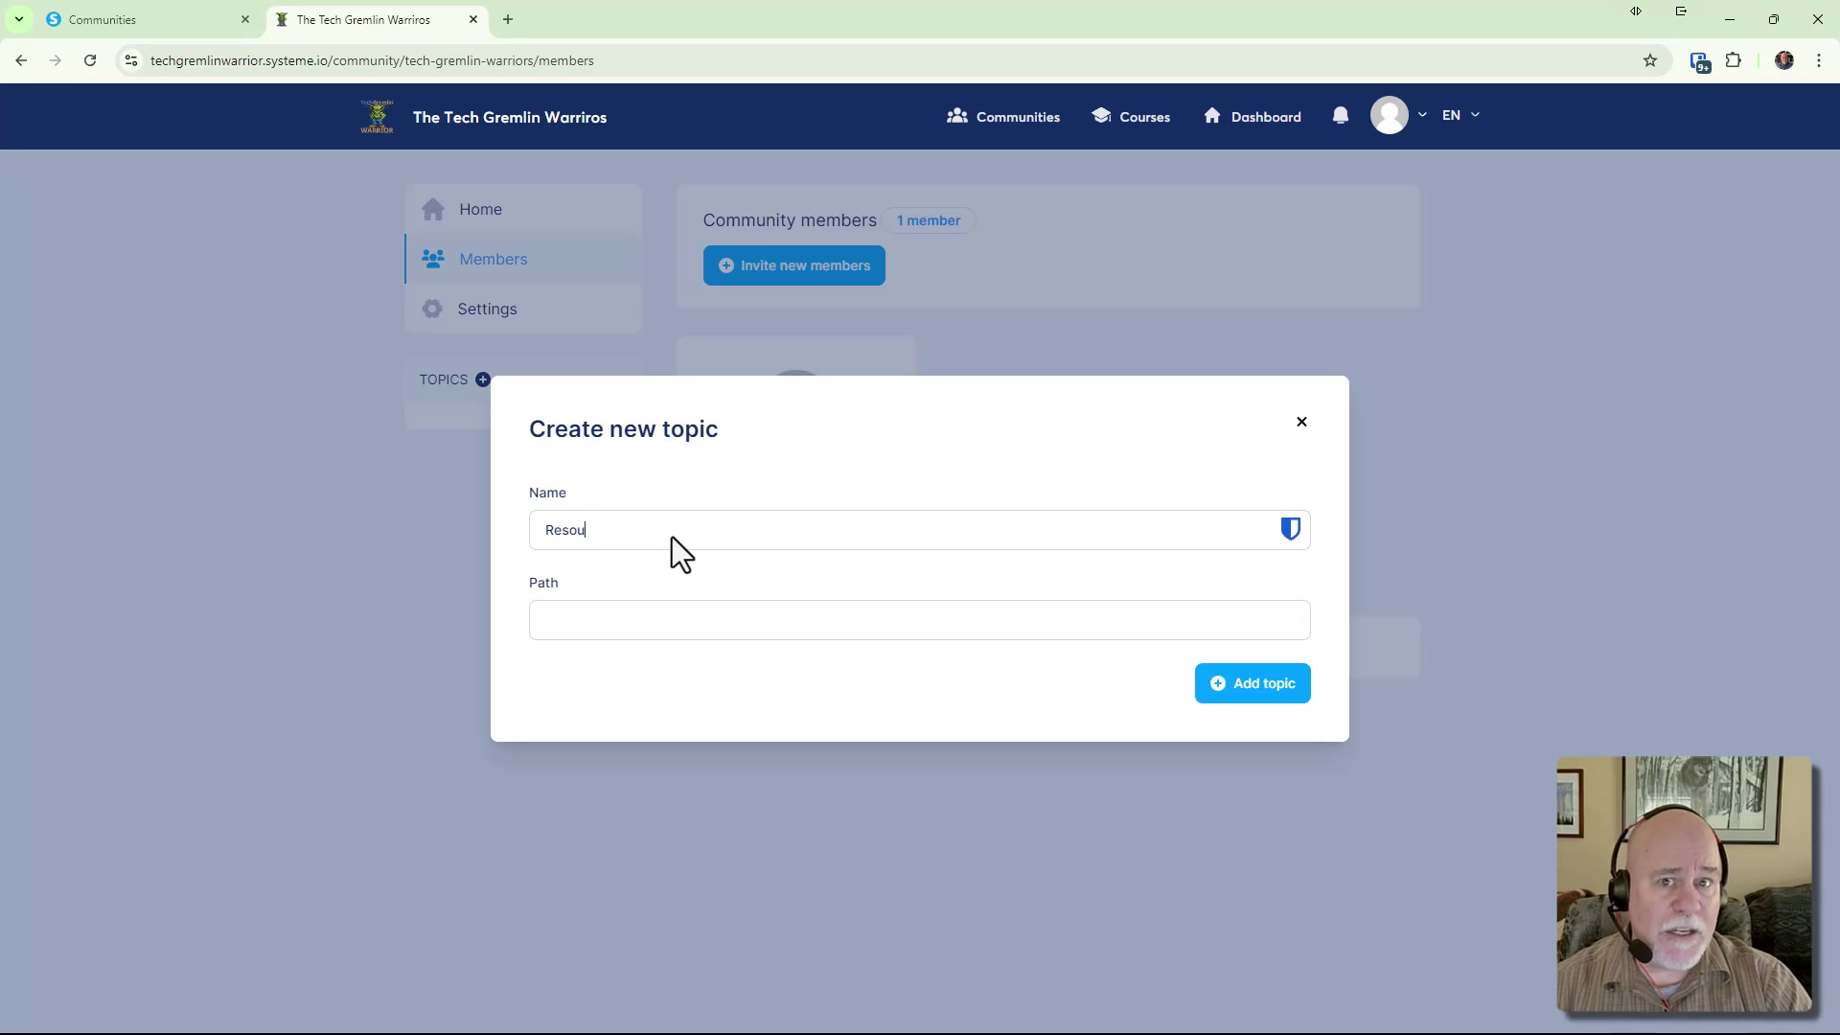
{"action": "key", "text": "BackSpace"}
{"action": "key", "text": "BackSpace"}
{"action": "key", "text": "BackSpace"}
{"action": "key", "text": "BackSpace"}
{"action": "key", "text": "BackSpace"}
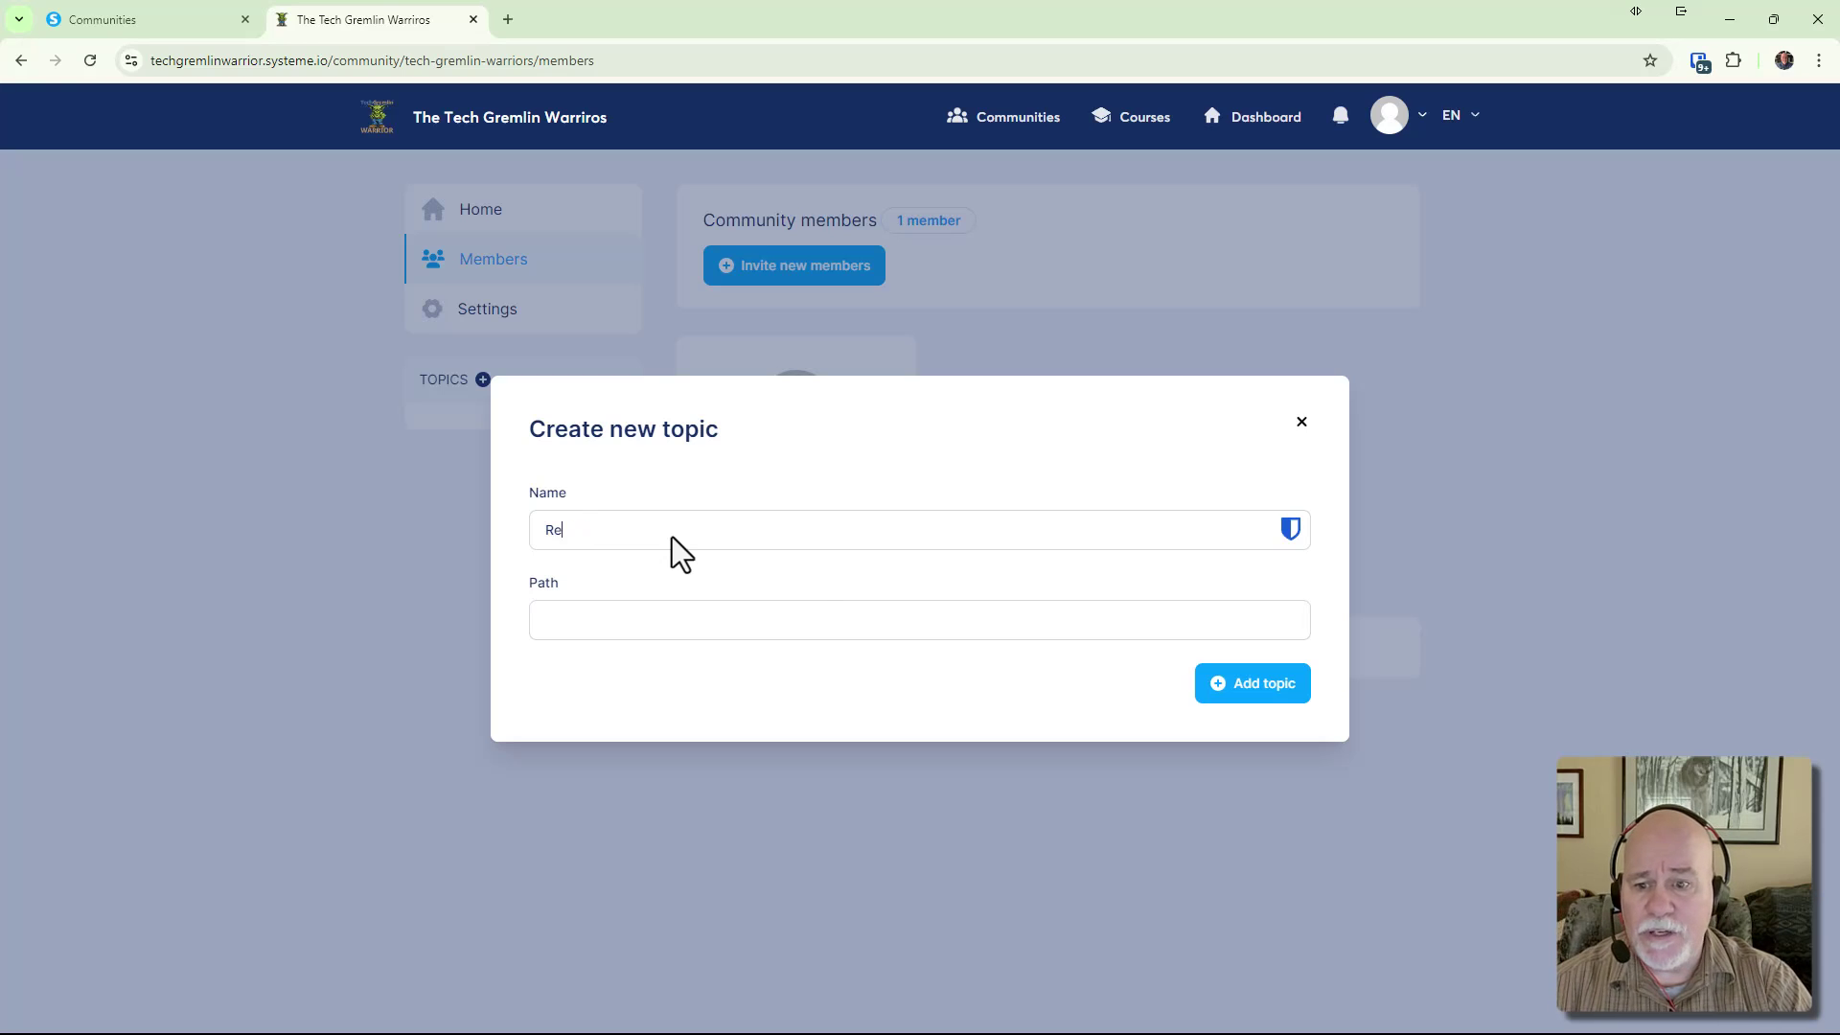
{"action": "type", "text": "Resourcs"}
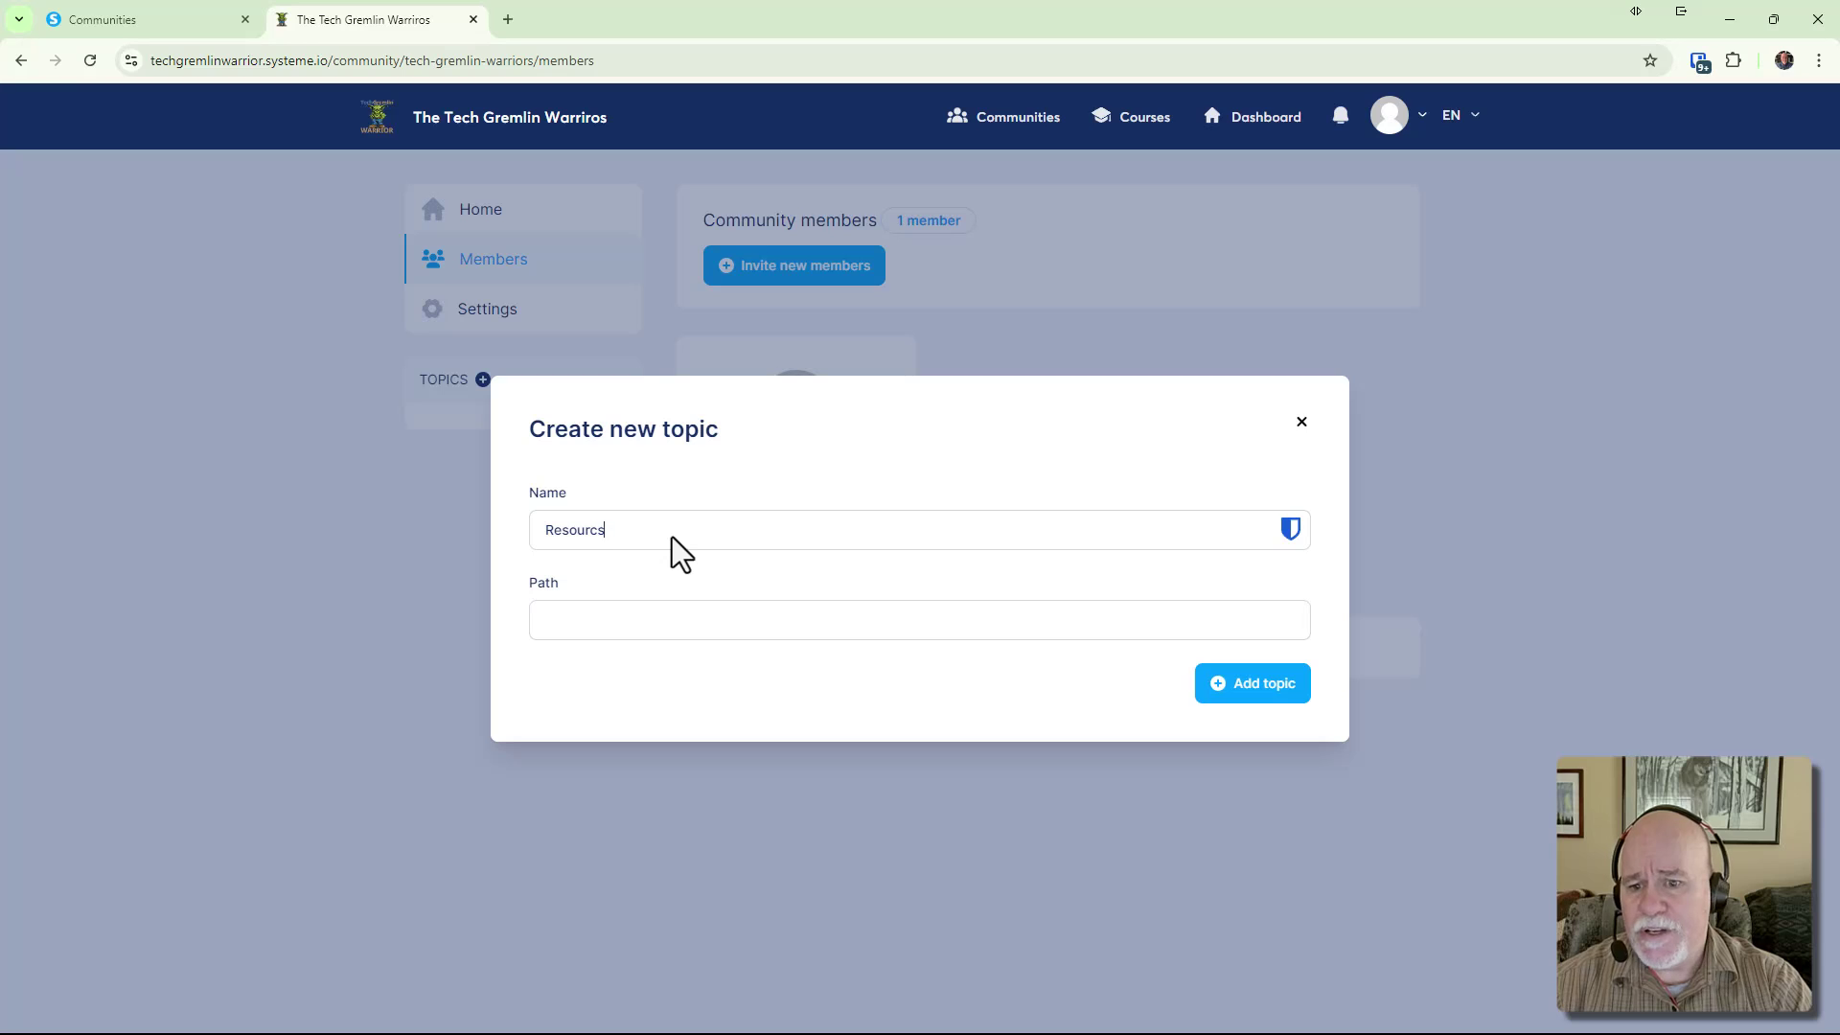
{"action": "key", "text": "BackSpace"}
{"action": "type", "text": "es"}
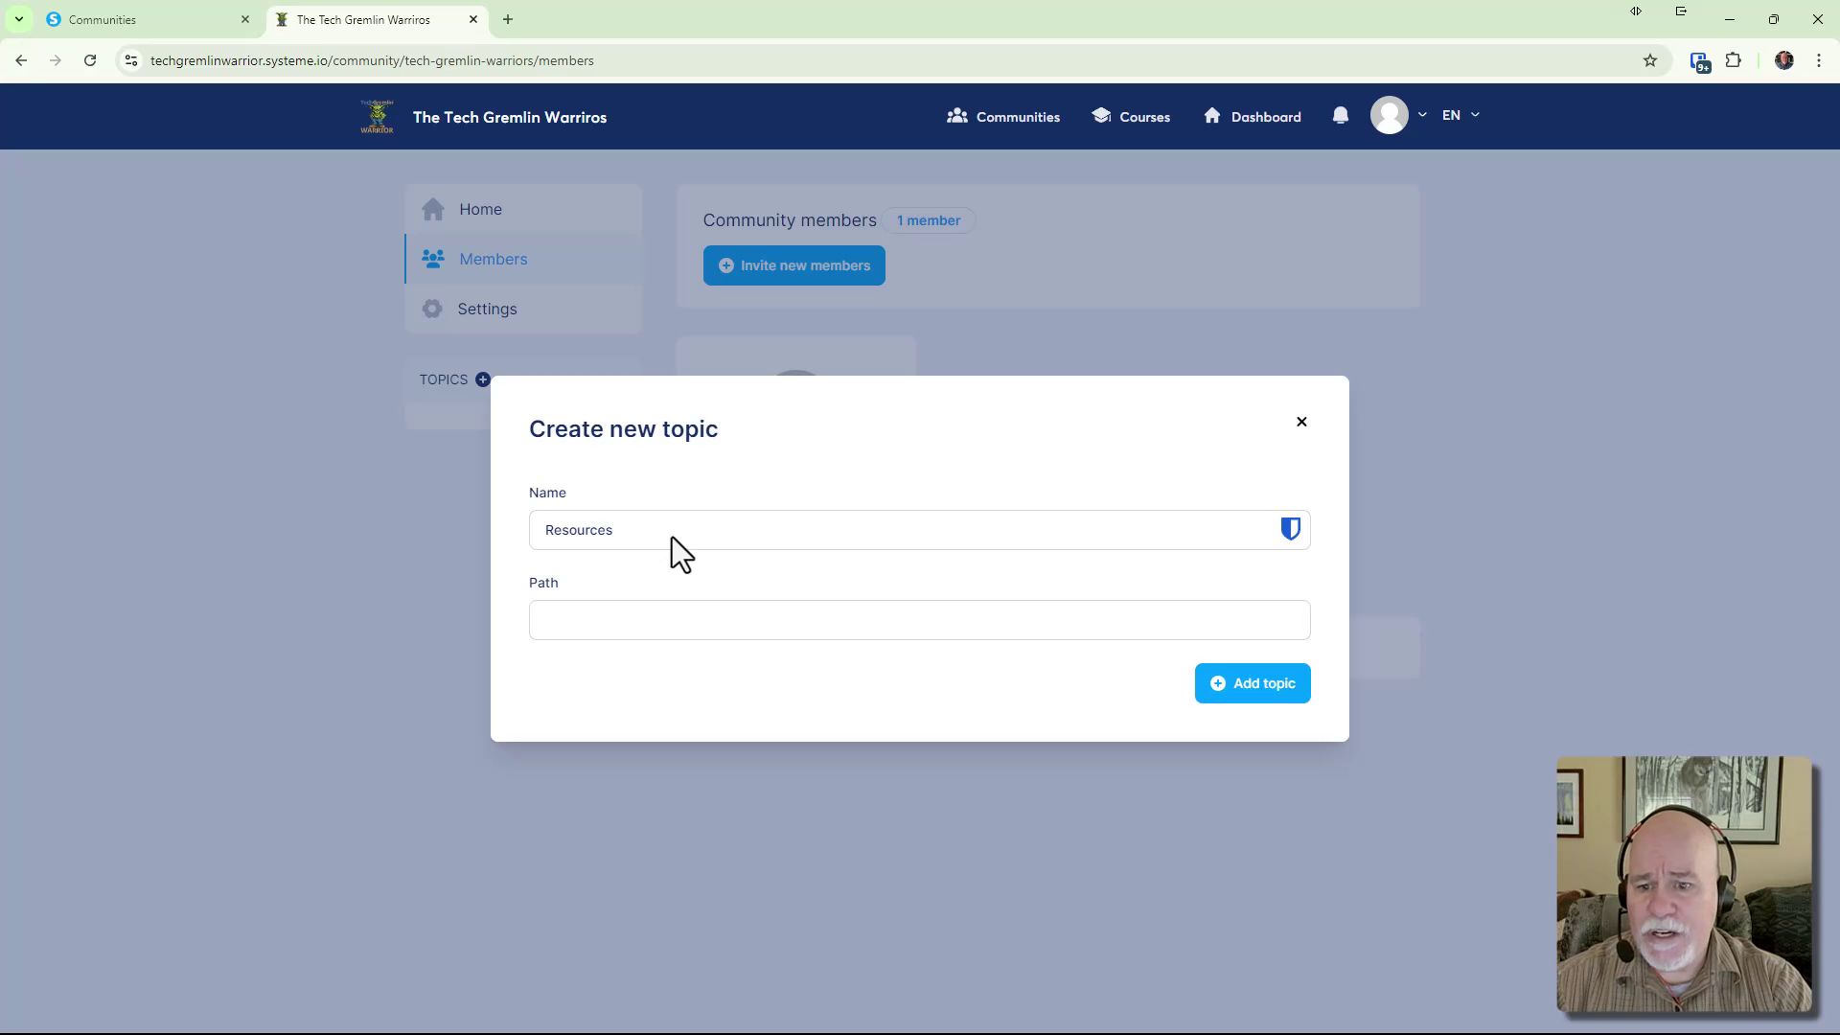
{"action": "key", "text": "Tab"}
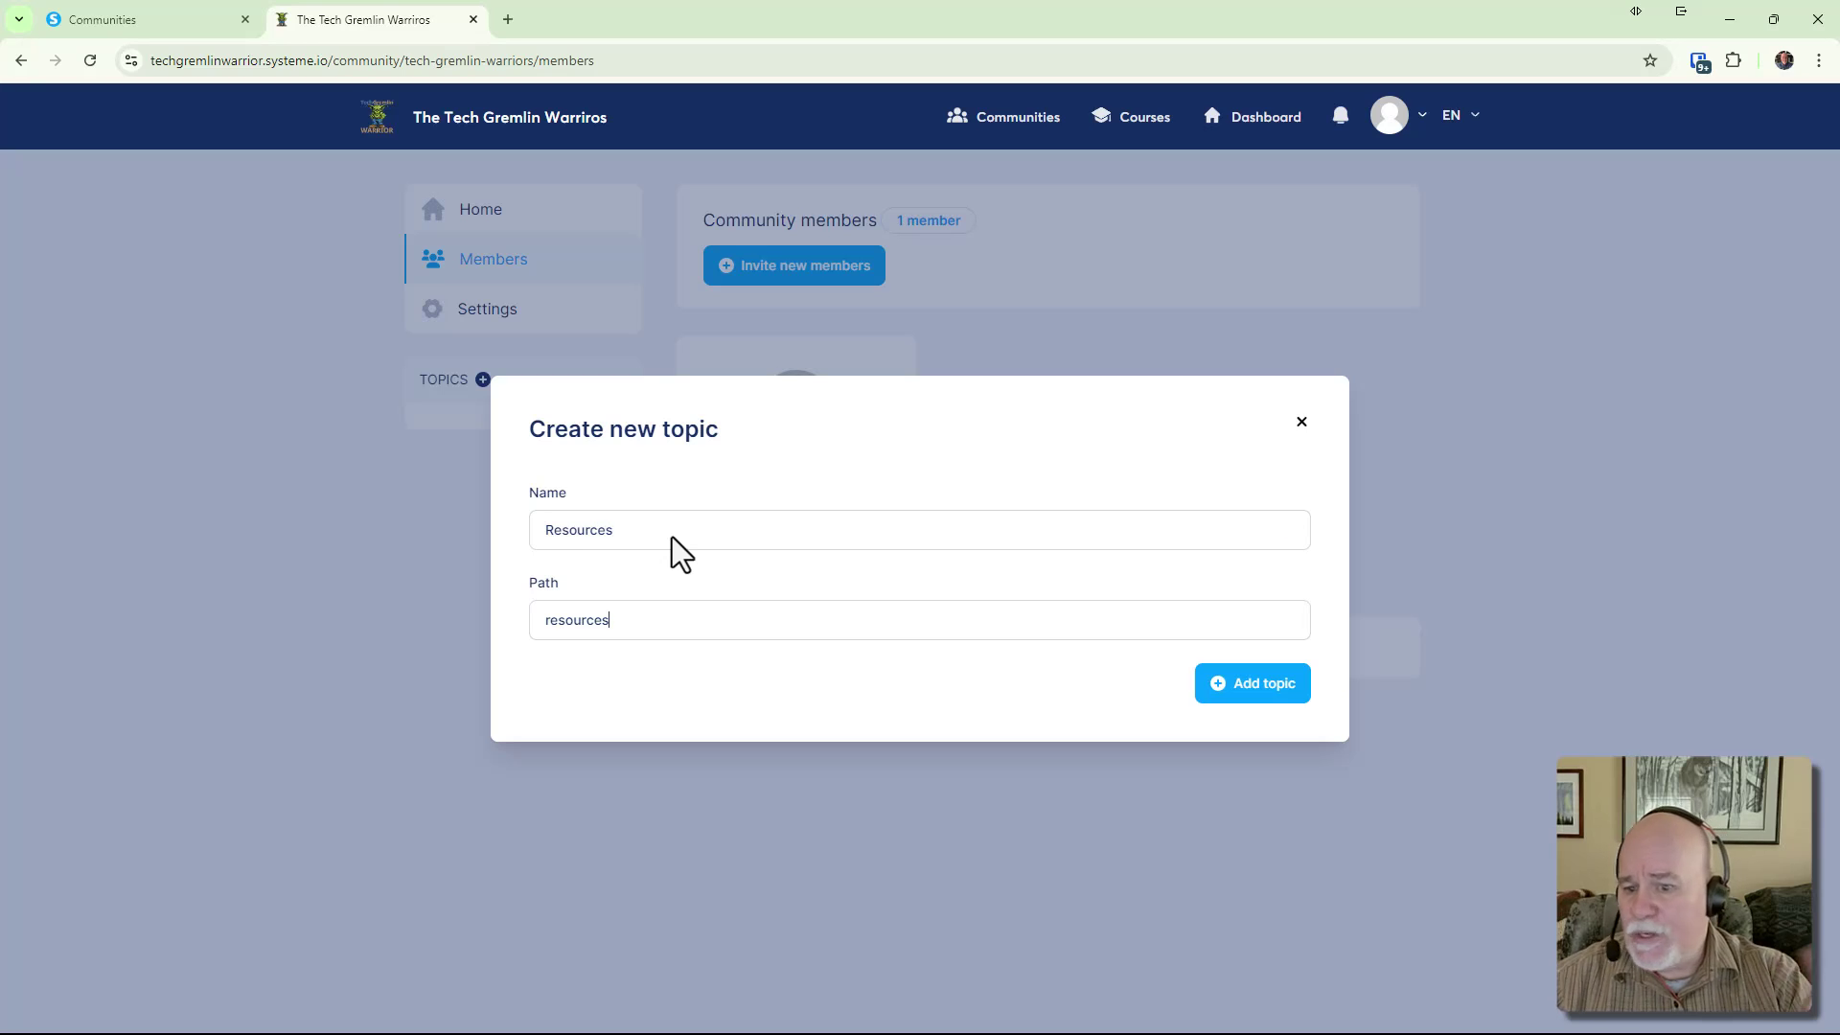
{"action": "left_click", "coordinate": [866, 618]}
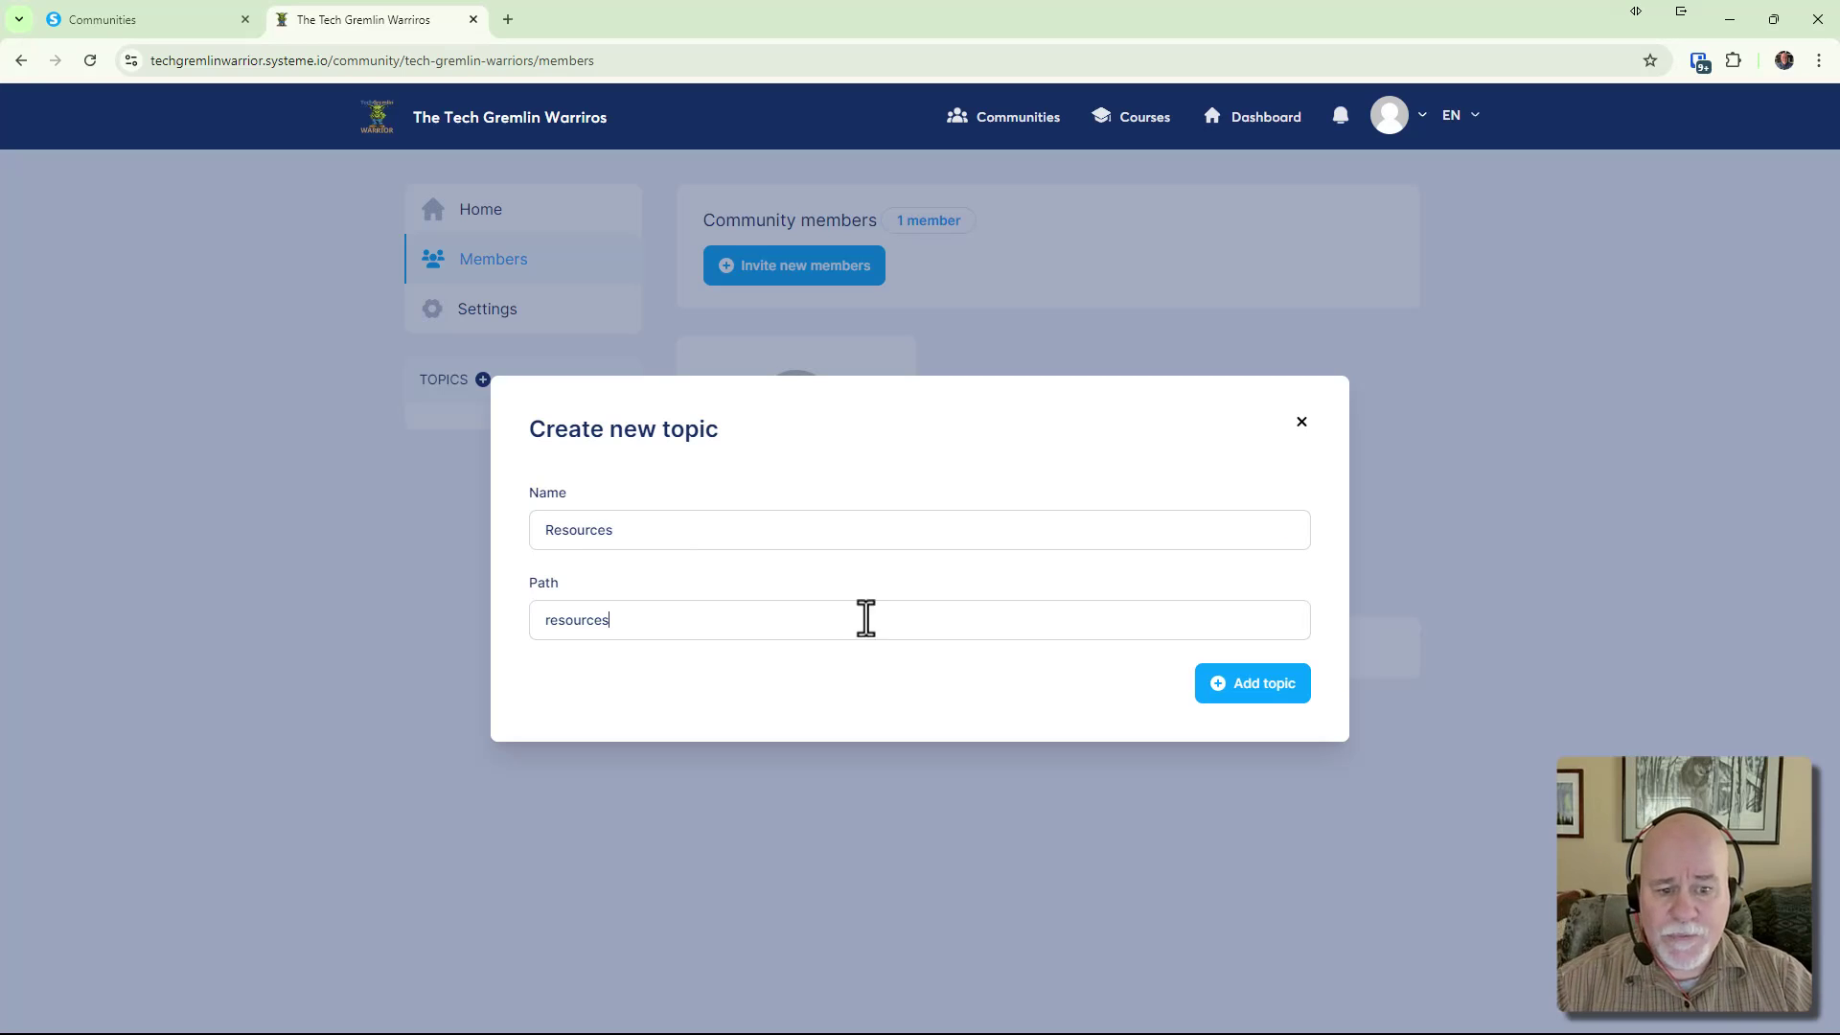
{"action": "left_click", "coordinate": [1242, 692]}
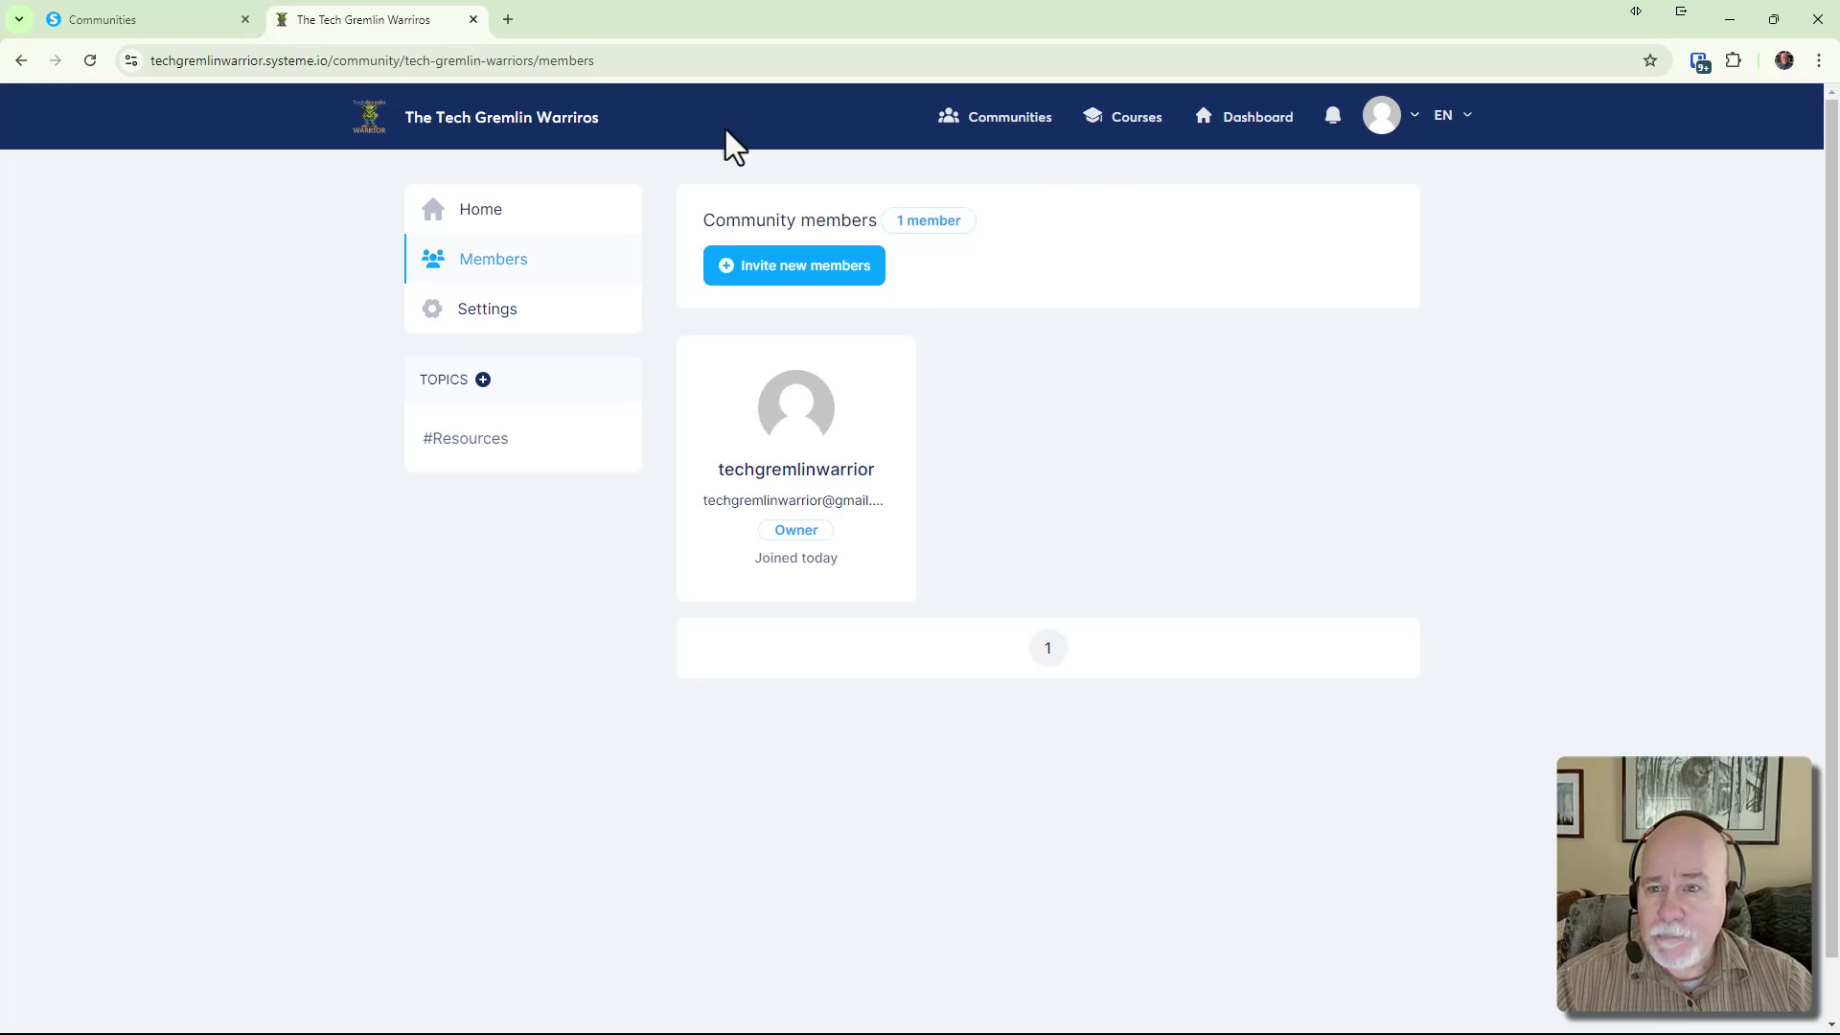
Open the Resources topic, copy its page URL and load it in a new incognito window
{"action": "left_click", "coordinate": [457, 446]}
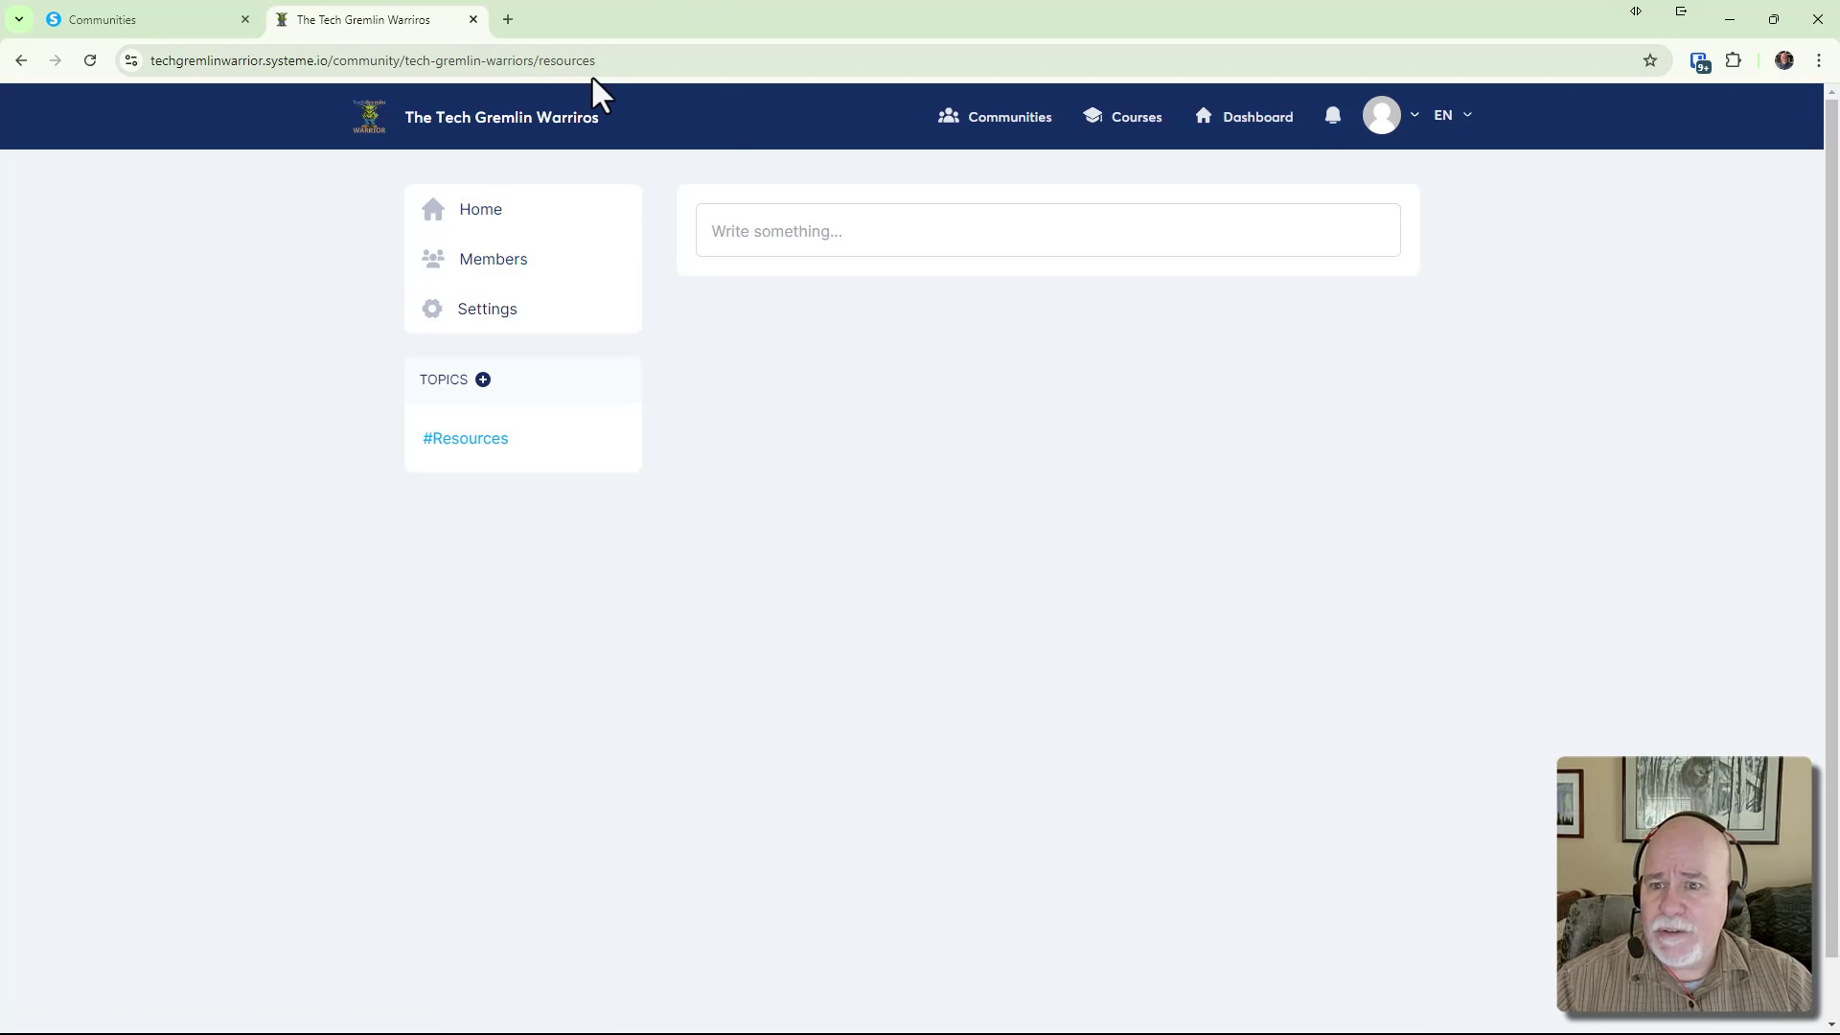
{"action": "left_click", "coordinate": [608, 61]}
{"action": "key", "text": "ctrl+c"}
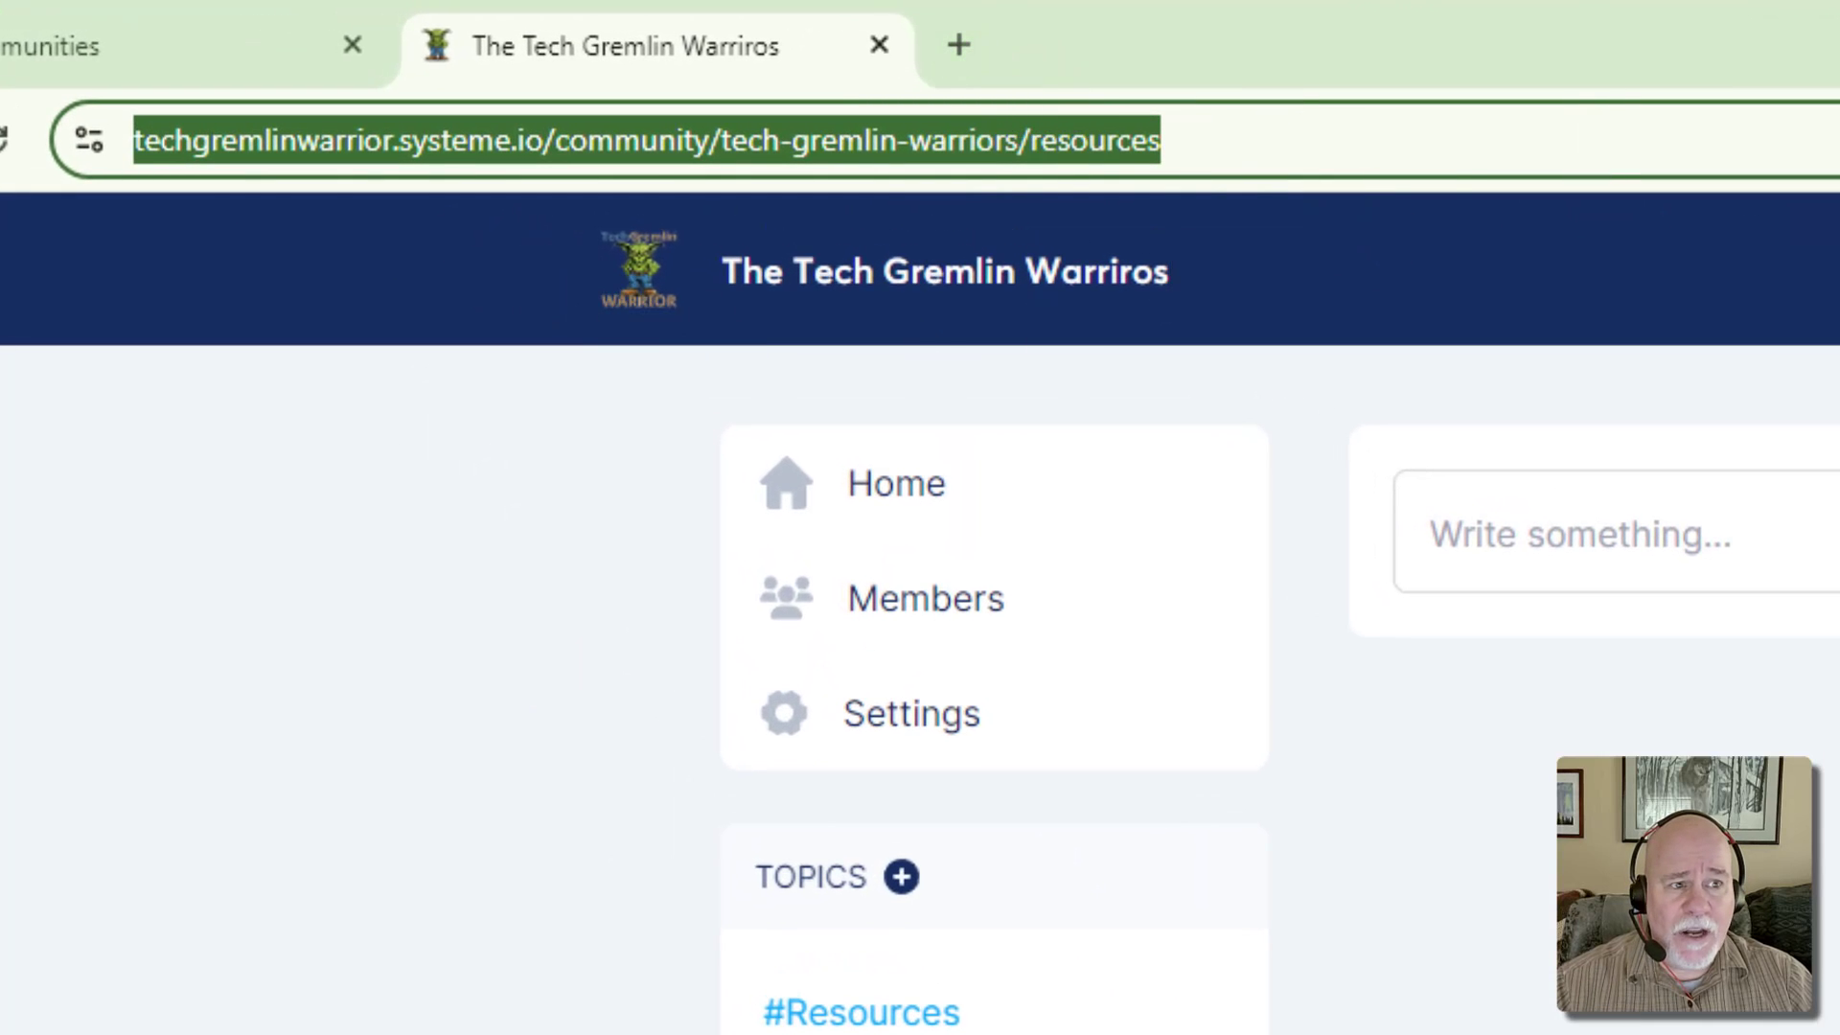
{"action": "key", "text": "ctrl+shift+n"}
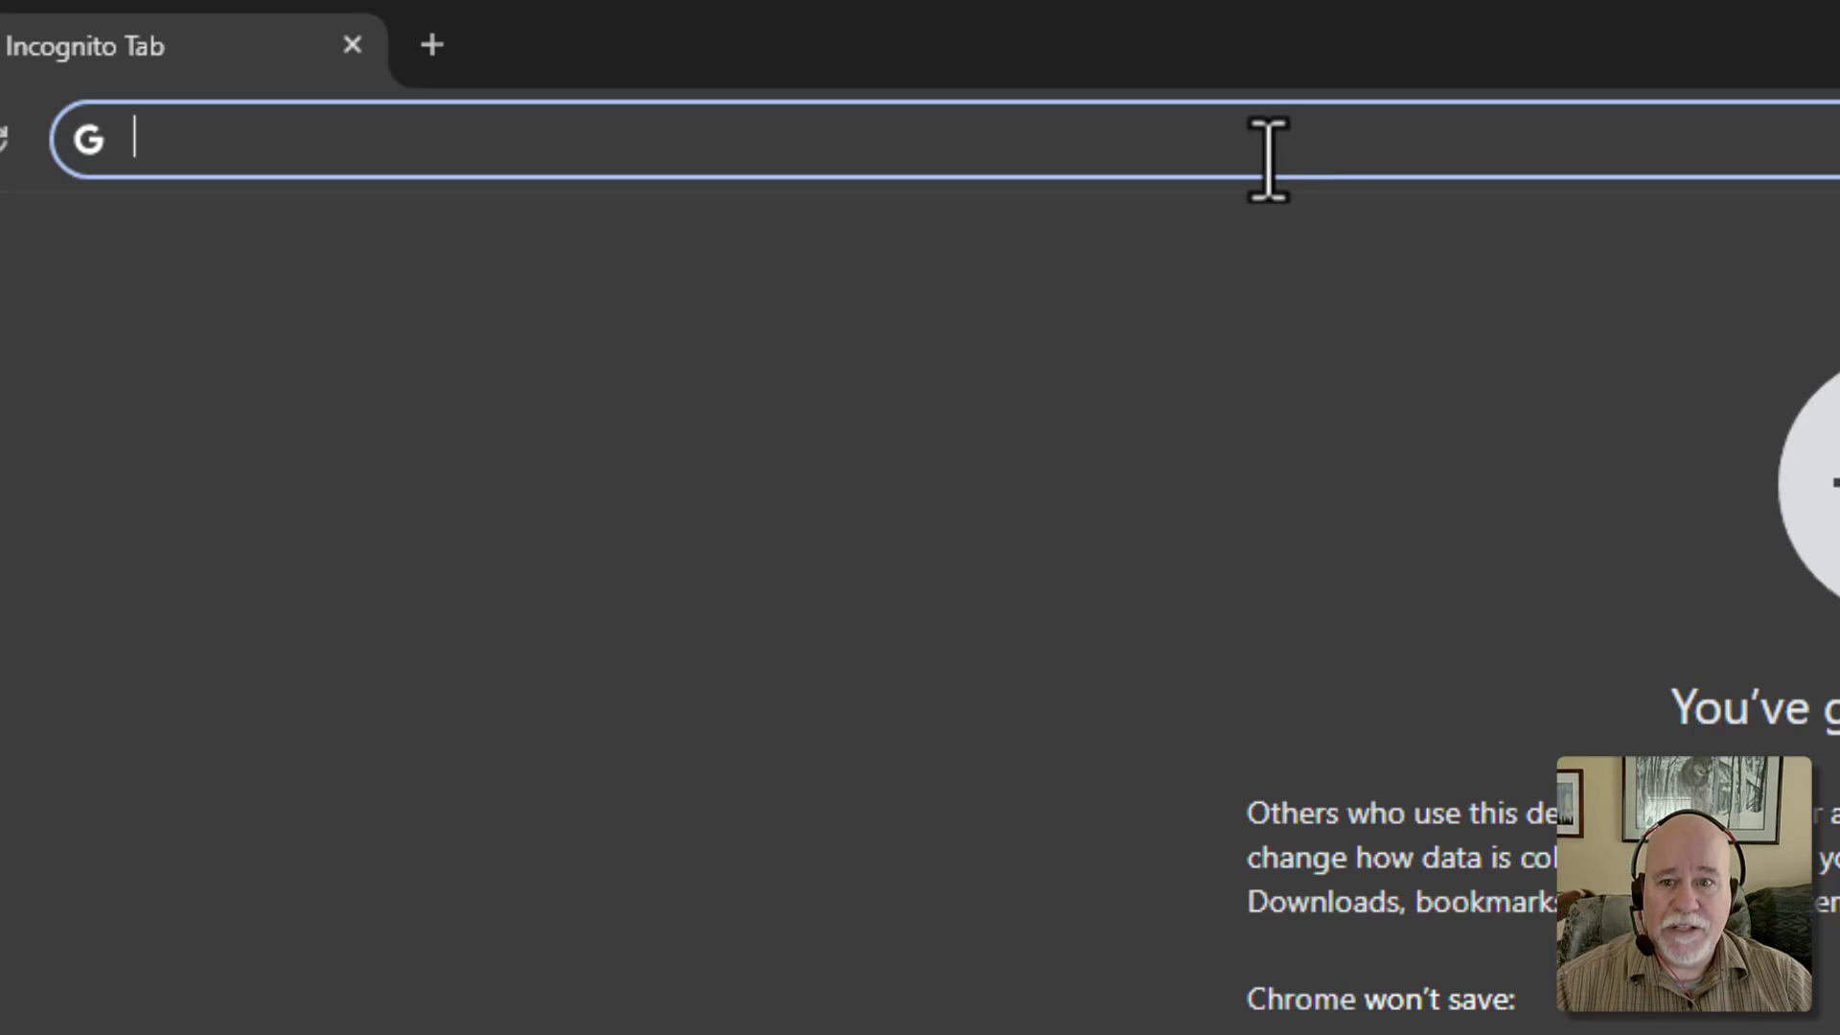
{"action": "key", "text": "ctrl+v"}
{"action": "key", "text": "Return"}
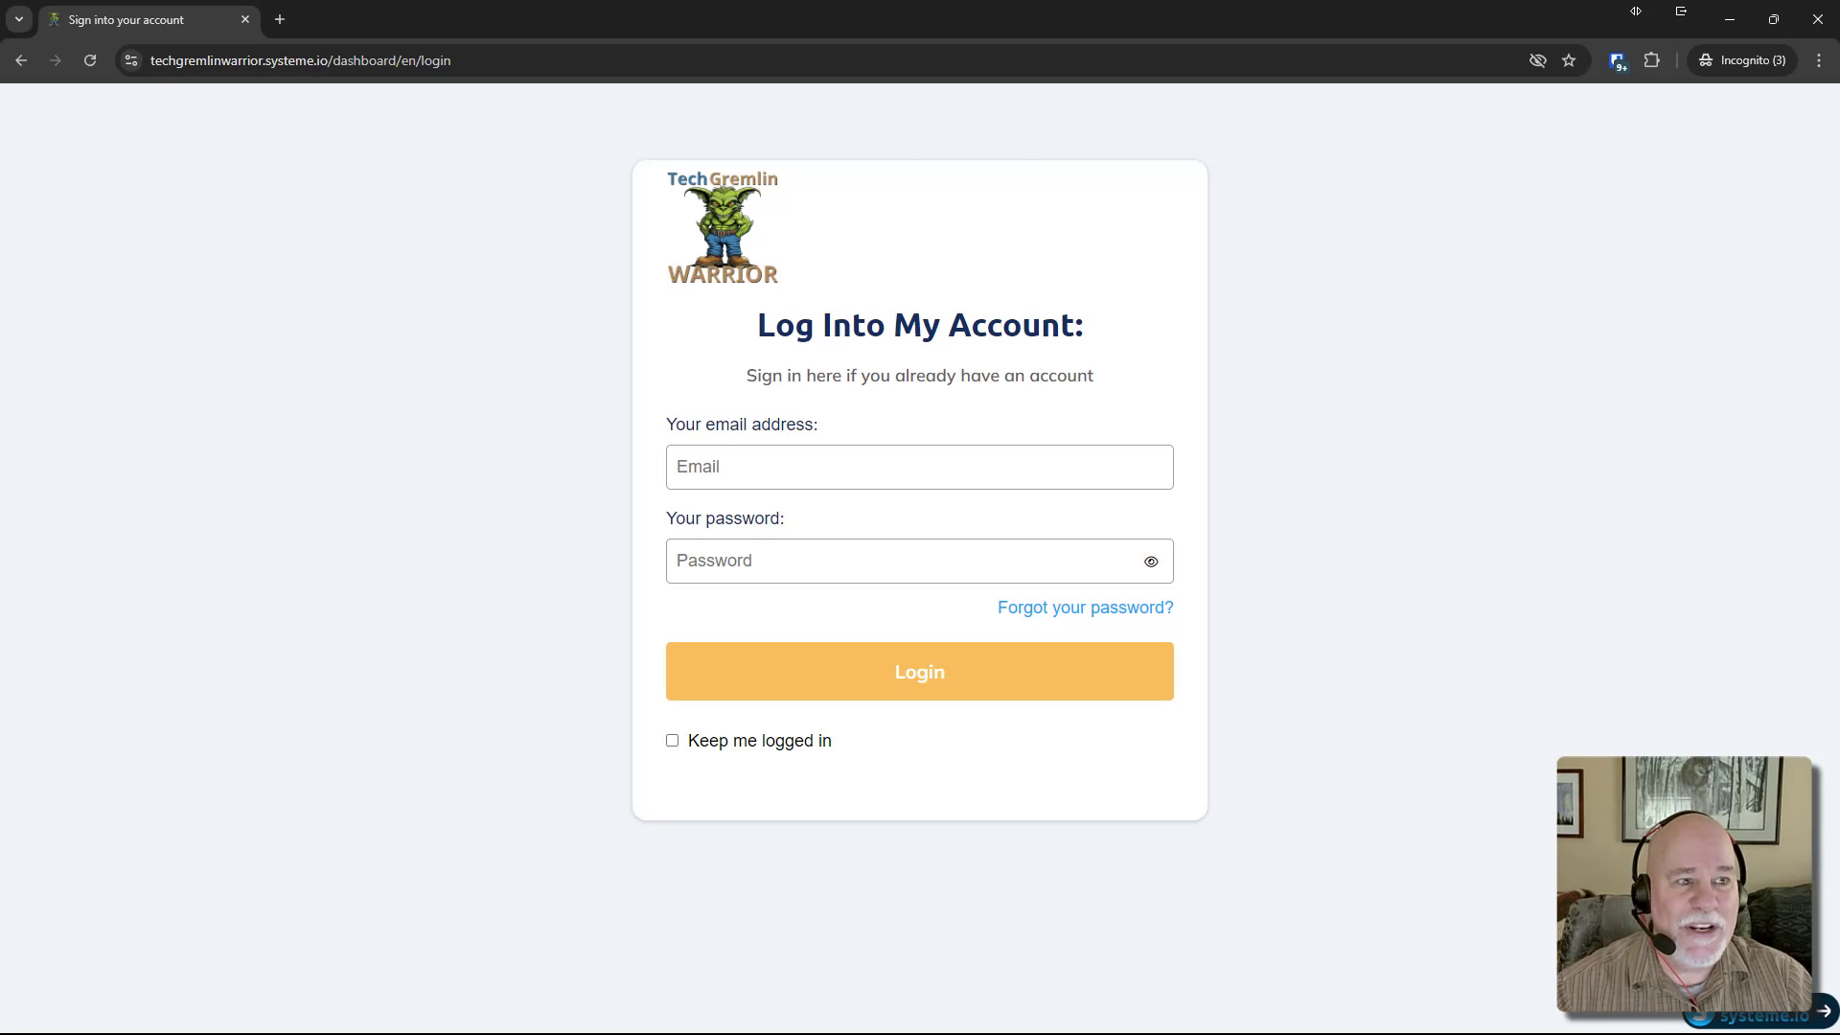
Open the copied Resources URL in a new tab of the member's browser window and start a new post there
{"action": "left_click_drag", "start_coordinate": [1839, 402], "coordinate": [776, 2]}
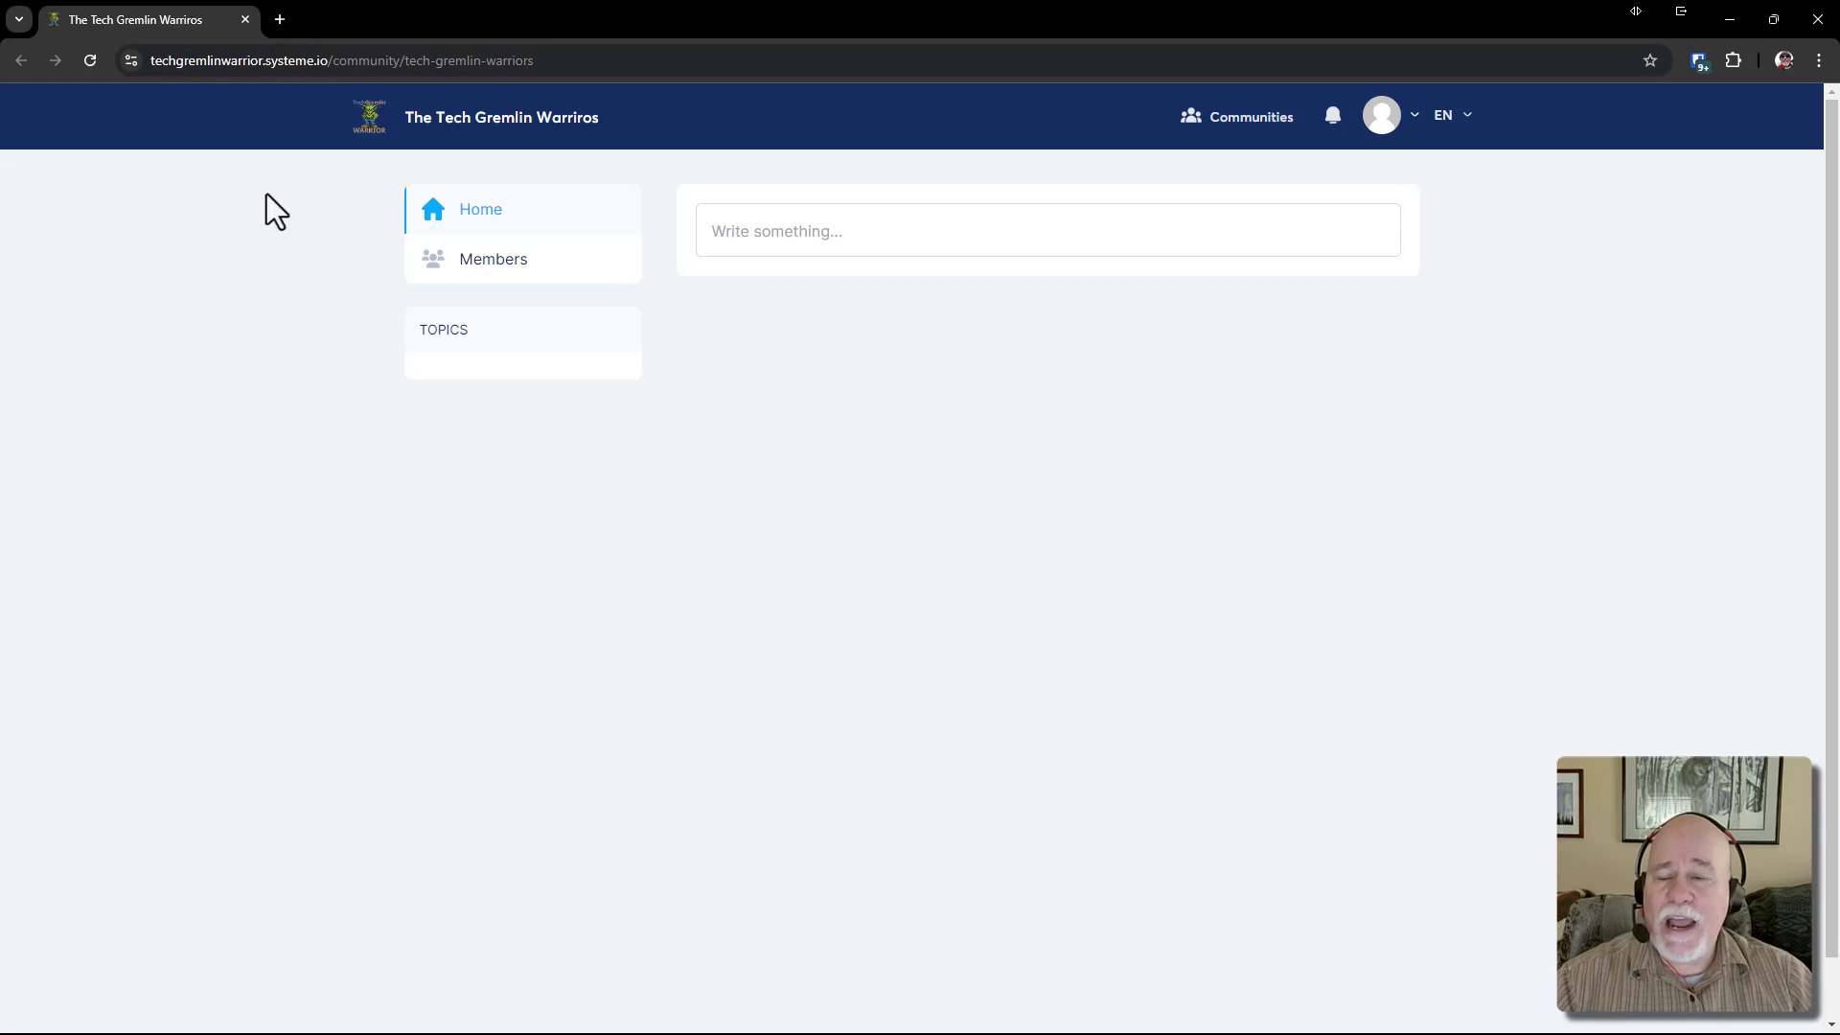
{"action": "left_click", "coordinate": [279, 20]}
{"action": "key", "text": "ctrl+v"}
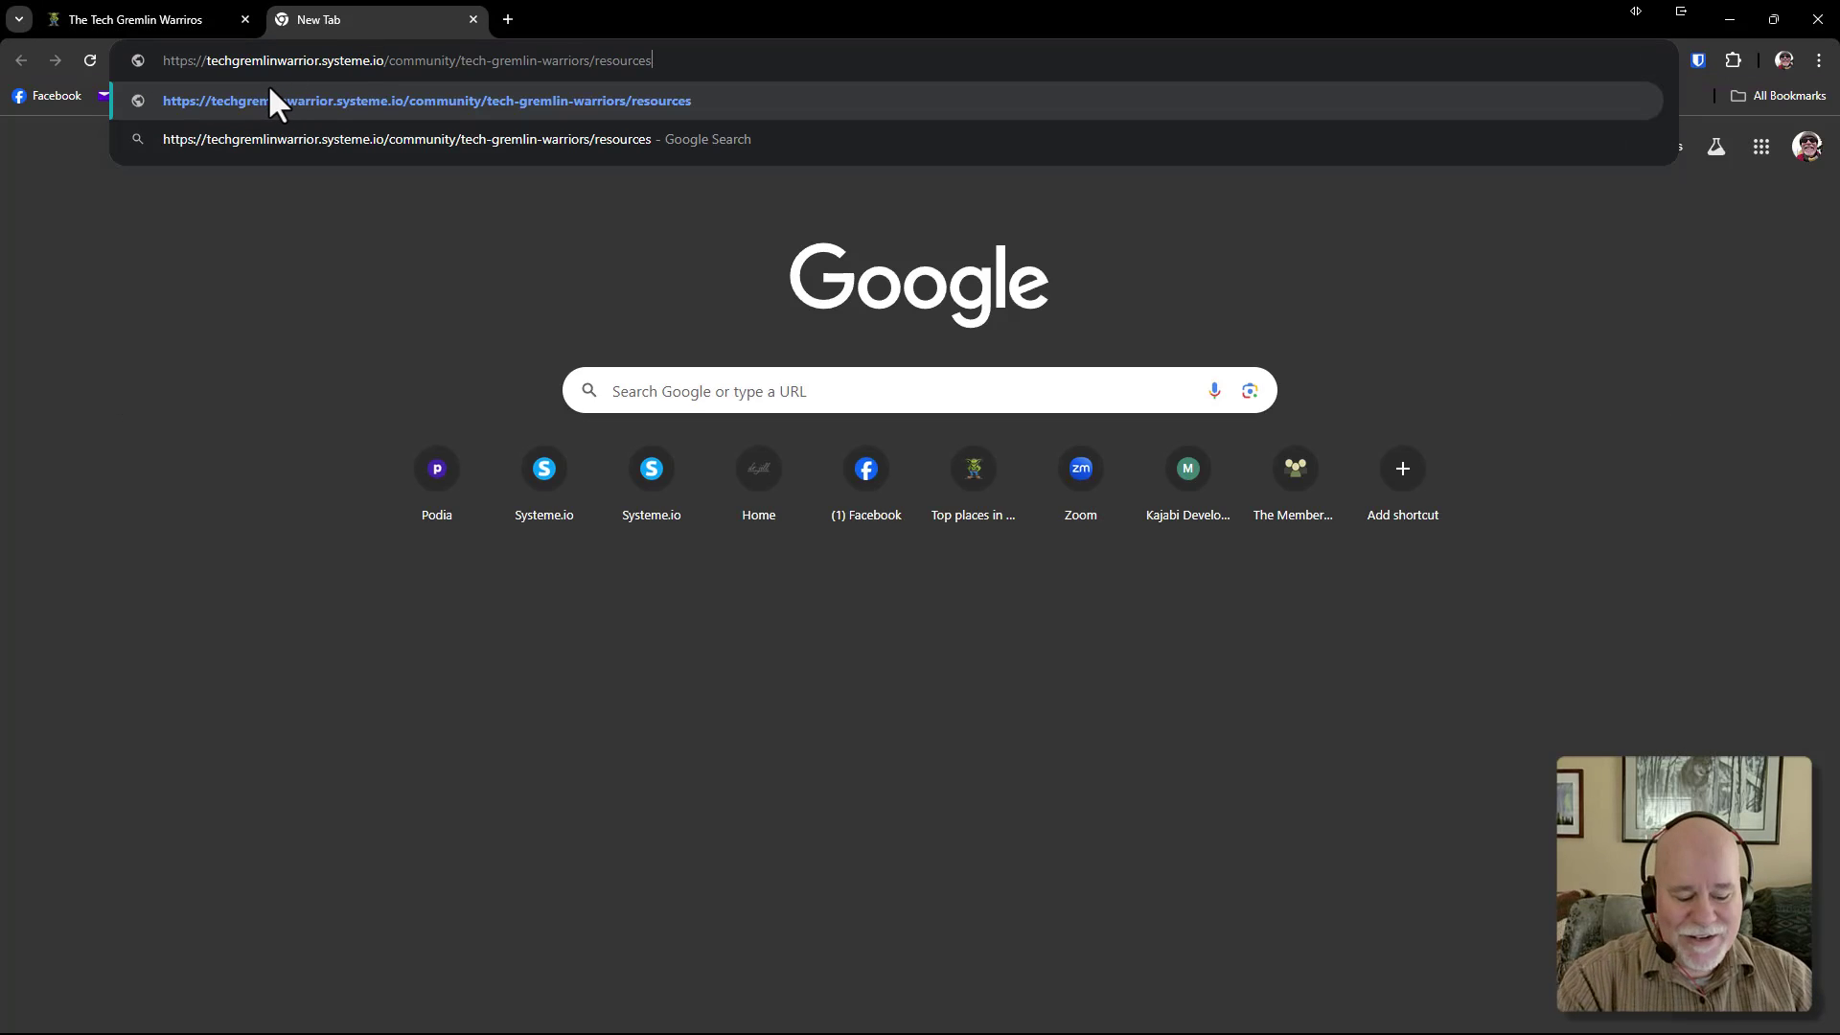
{"action": "key", "text": "Return"}
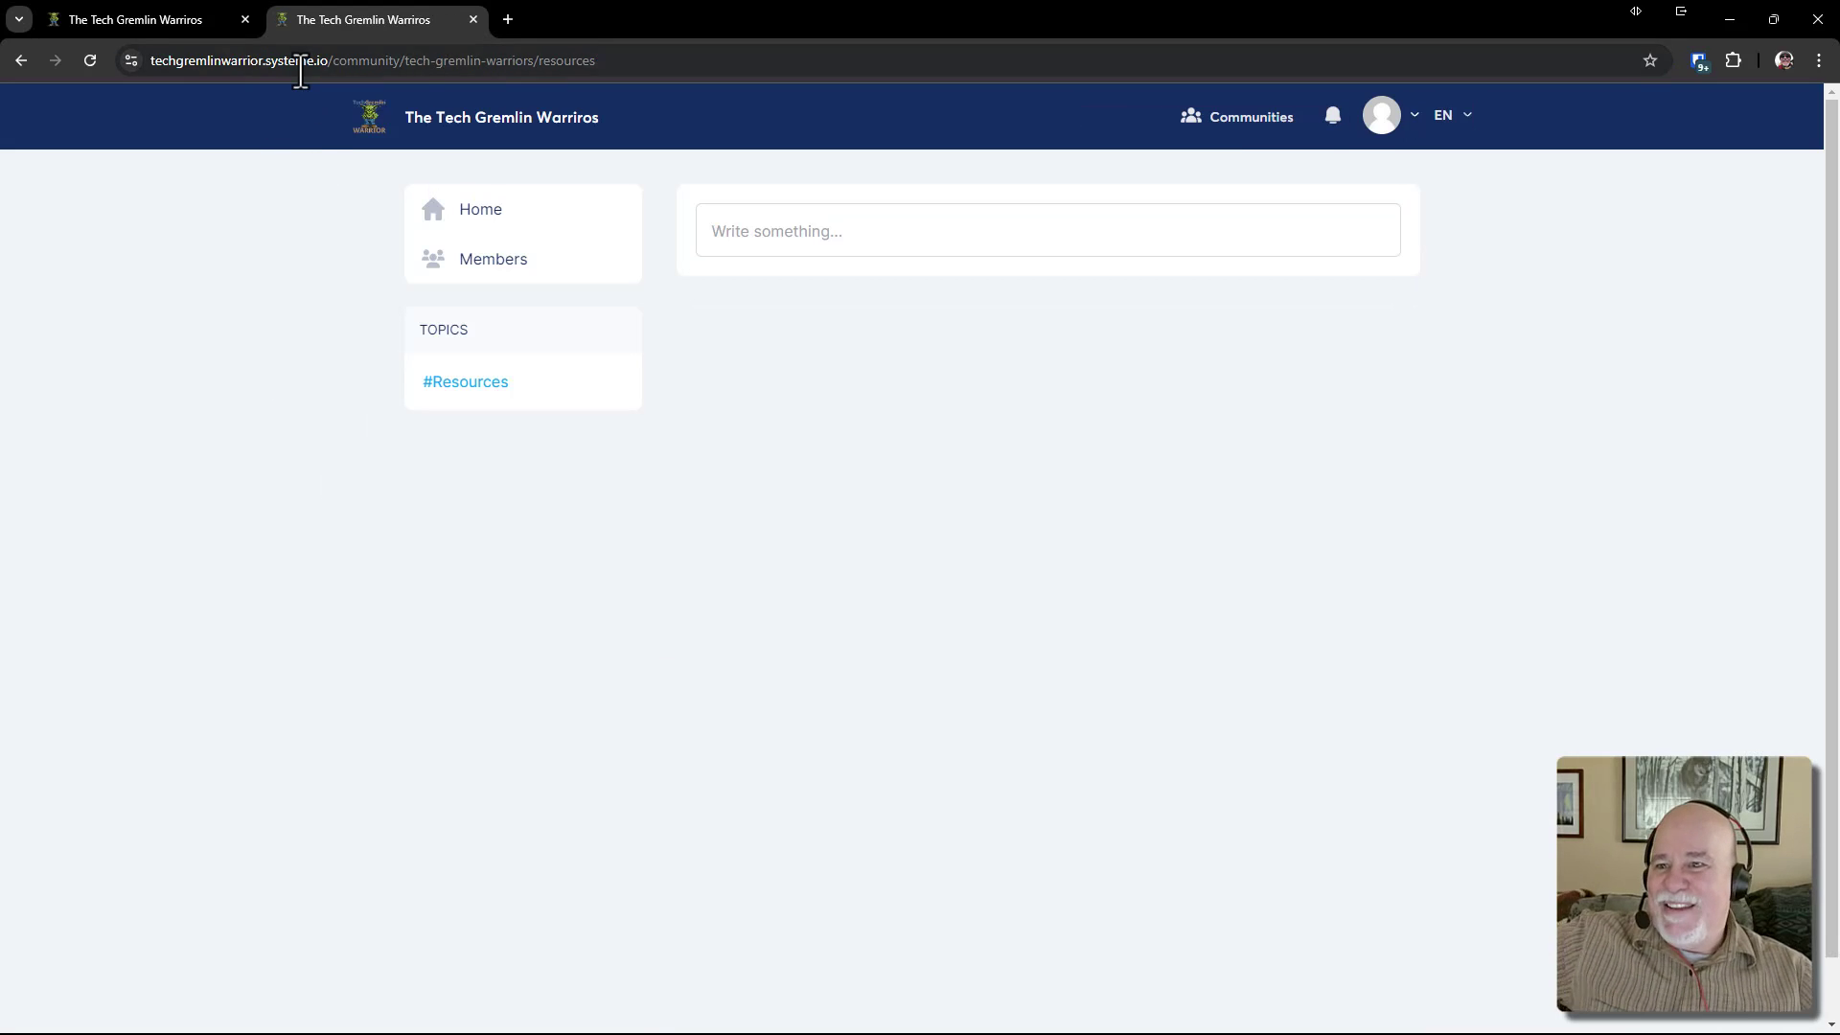
{"action": "left_click", "coordinate": [759, 236]}
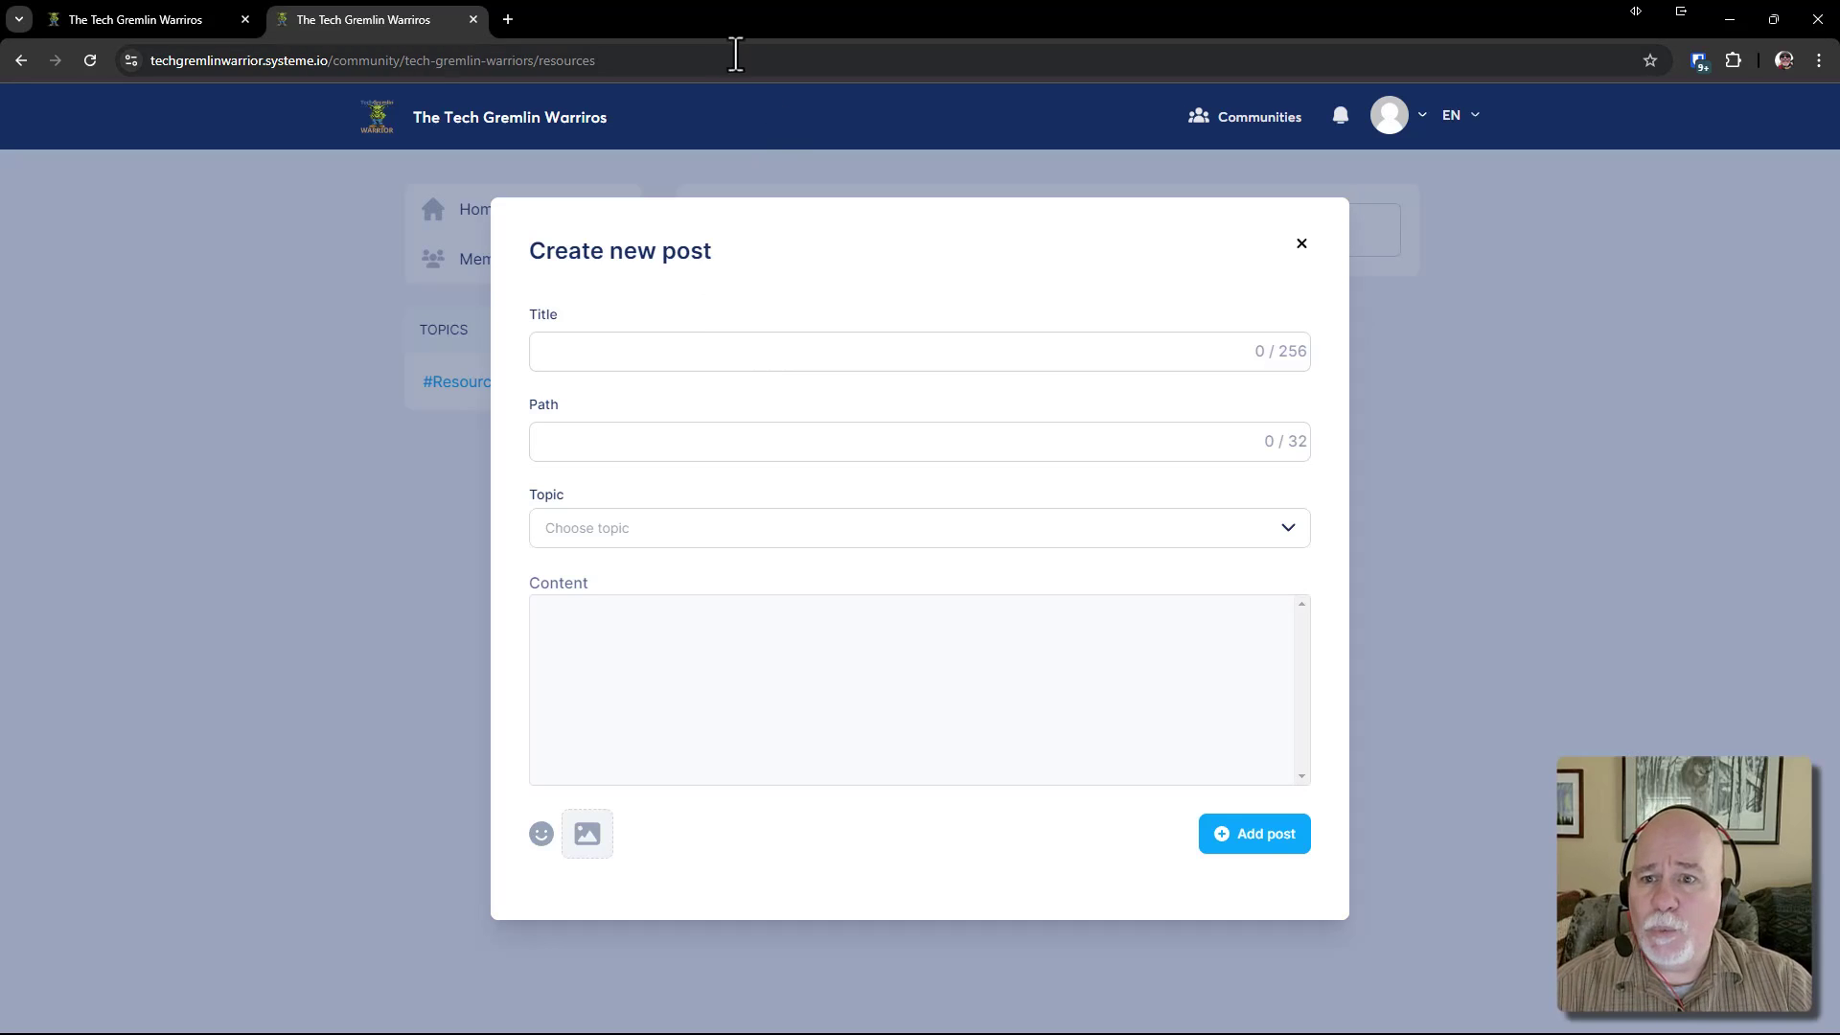
Close the incognito login window and view the community's settings as the owner
{"action": "left_click_drag", "start_coordinate": [742, 19], "coordinate": [1839, 822]}
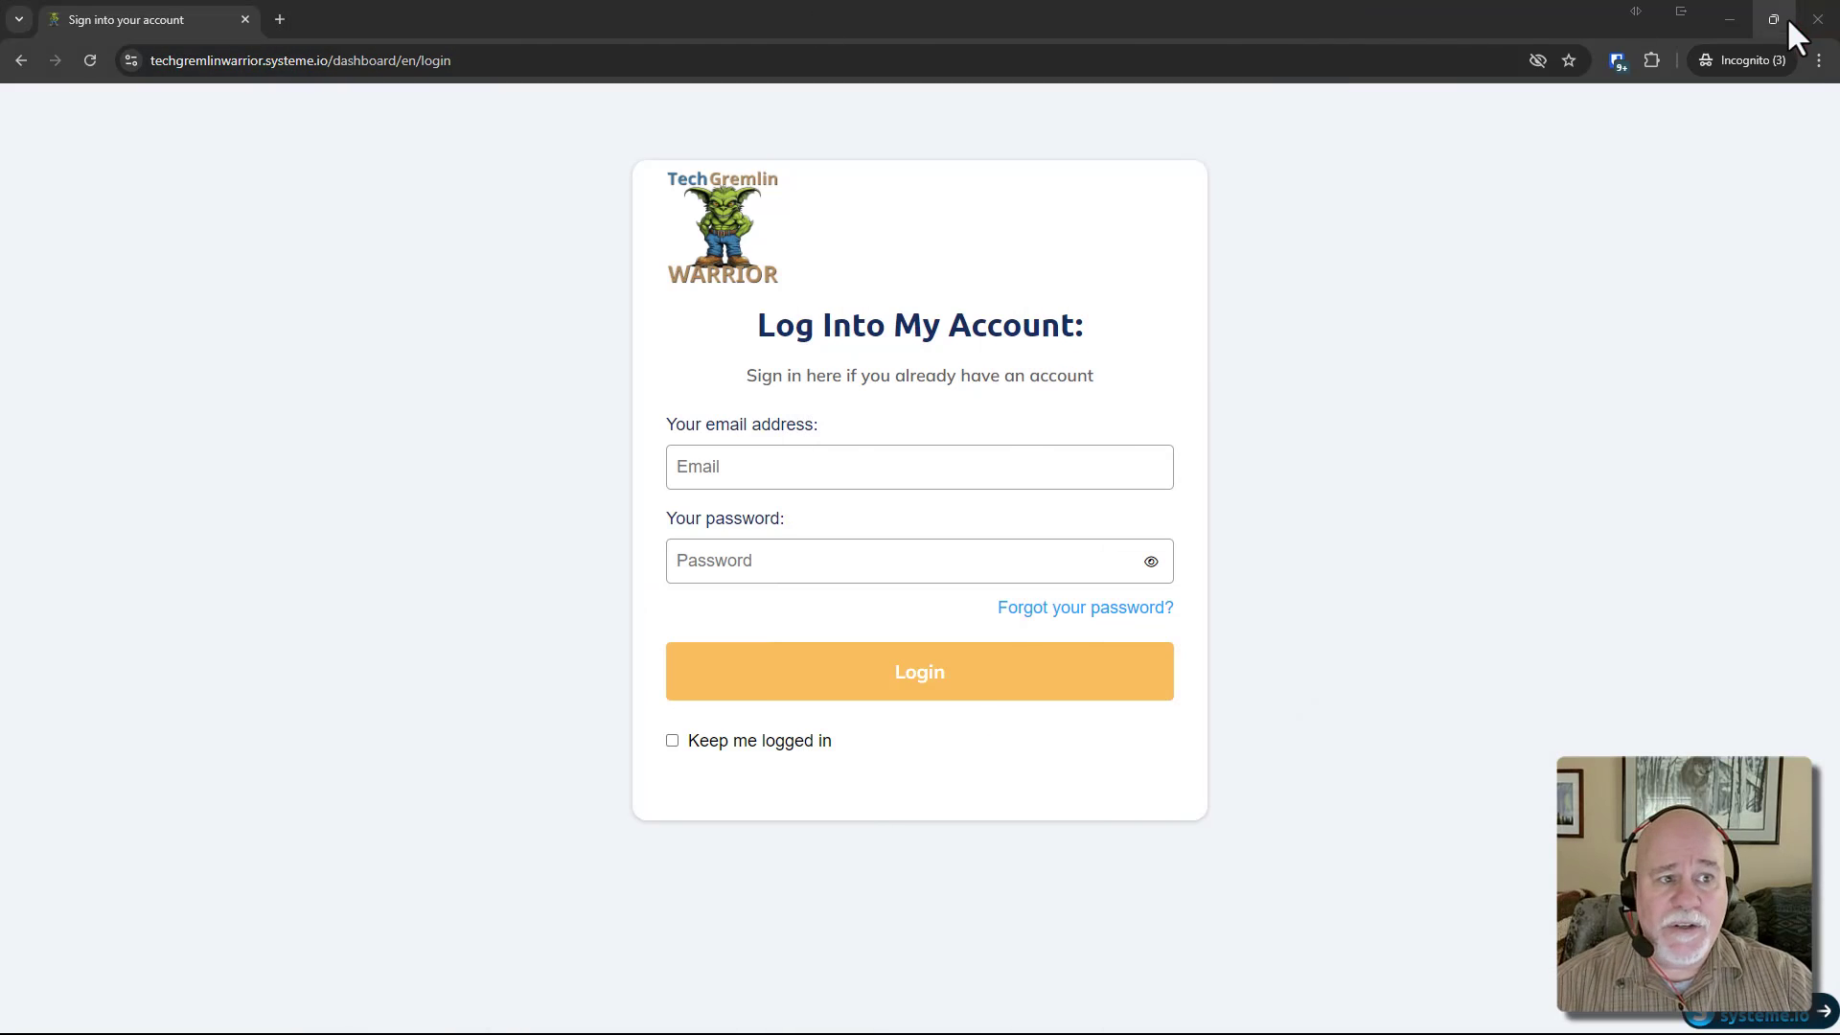
{"action": "left_click", "coordinate": [1817, 19]}
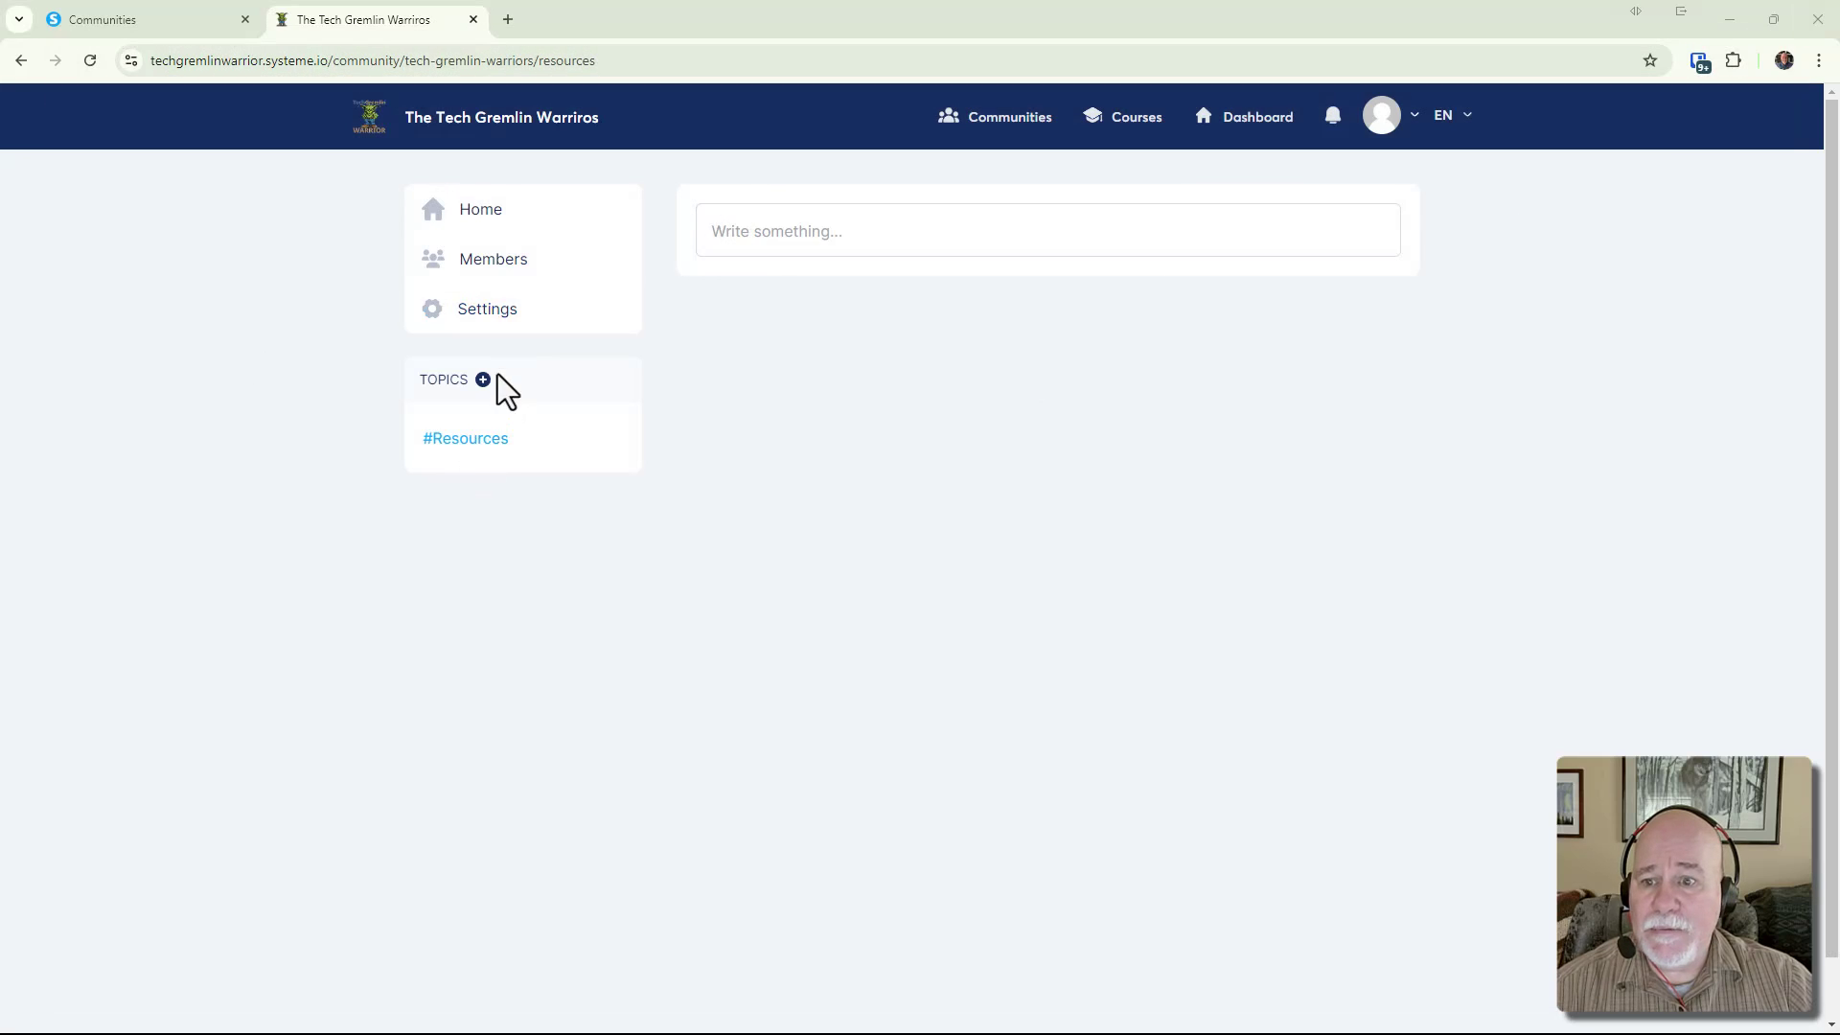
{"action": "left_click", "coordinate": [496, 326]}
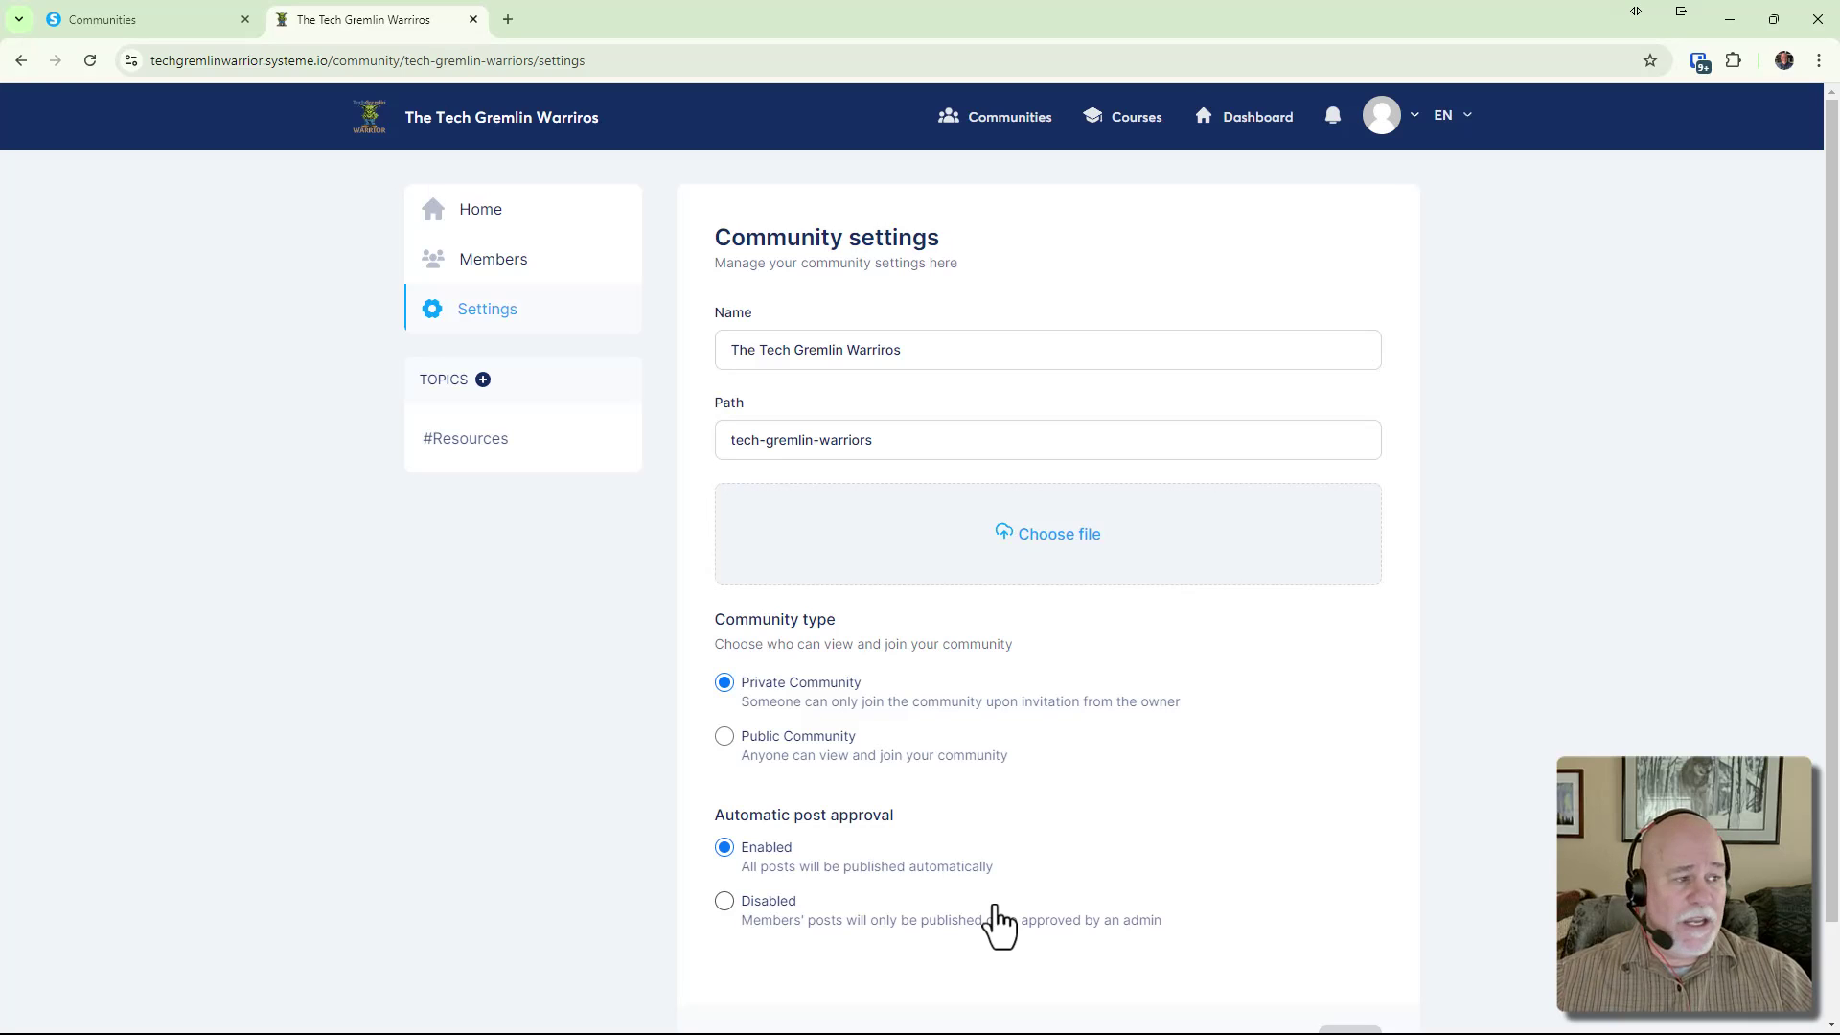
Bring the member's browser window with the new post form back to the front and maximize it
{"action": "left_click_drag", "start_coordinate": [1839, 17], "coordinate": [798, 1]}
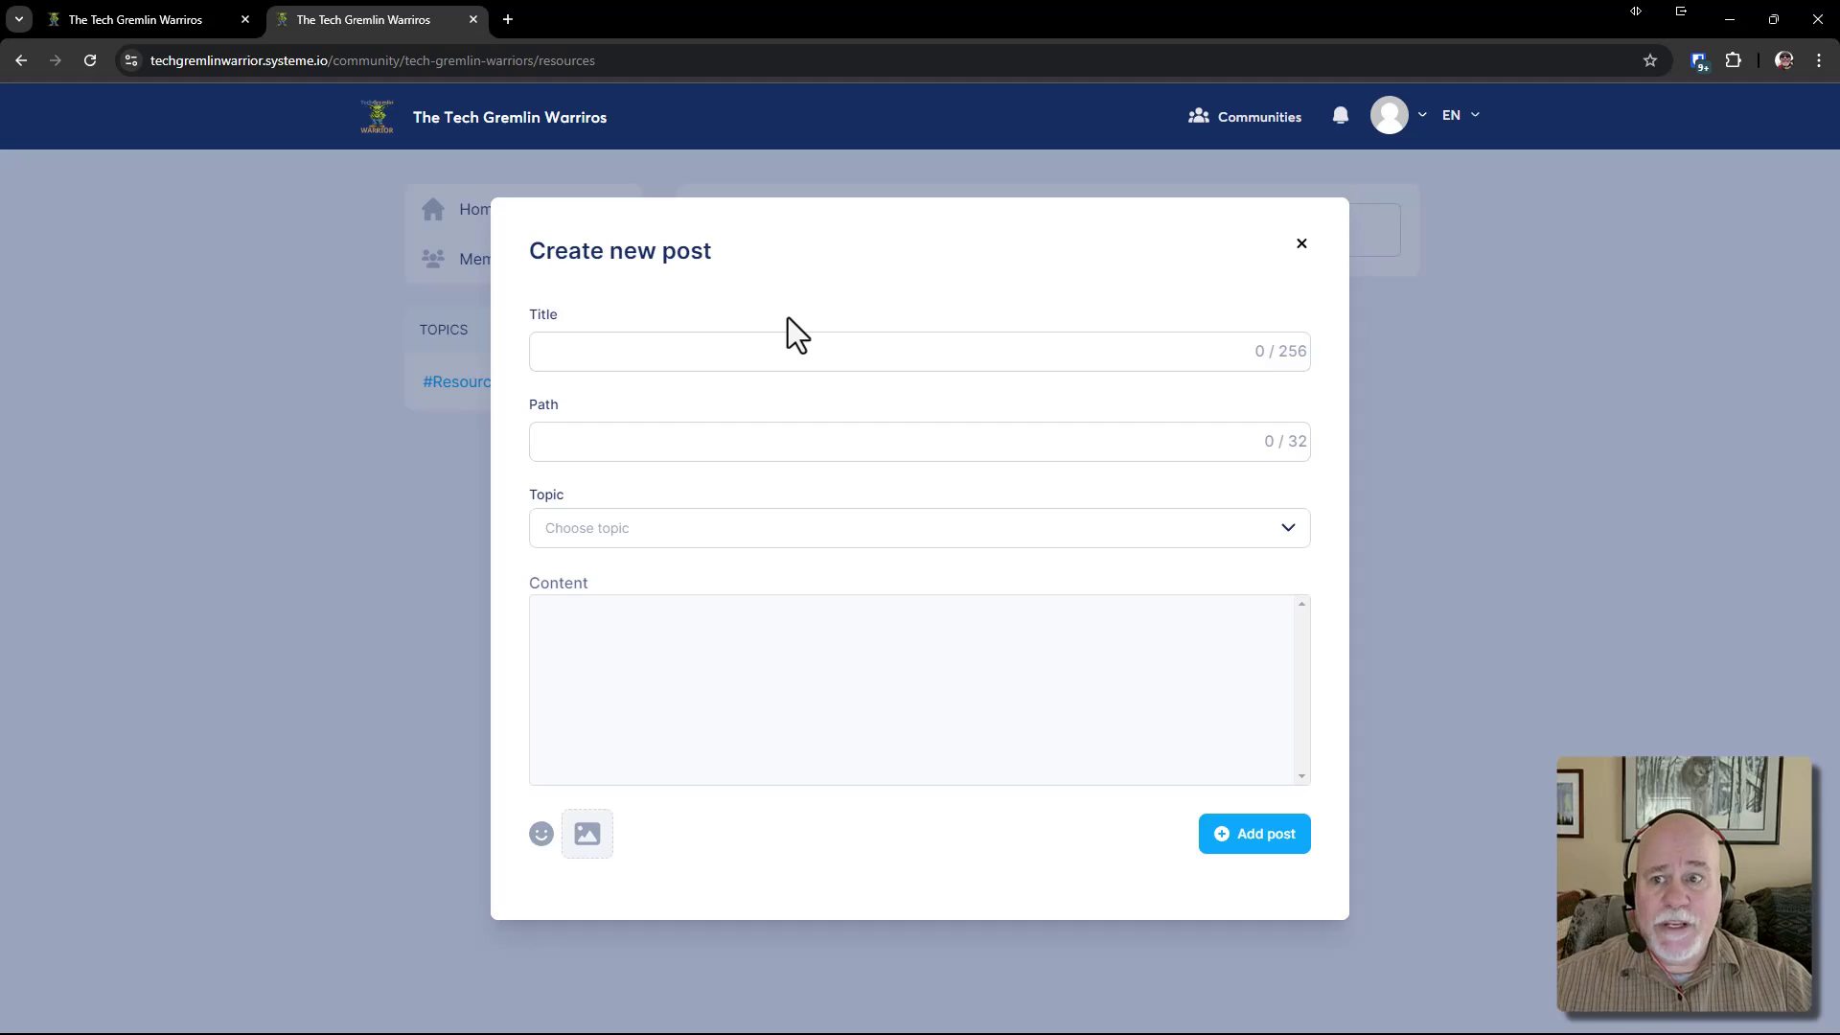
{"action": "left_click_drag", "start_coordinate": [719, 17], "coordinate": [1839, 143]}
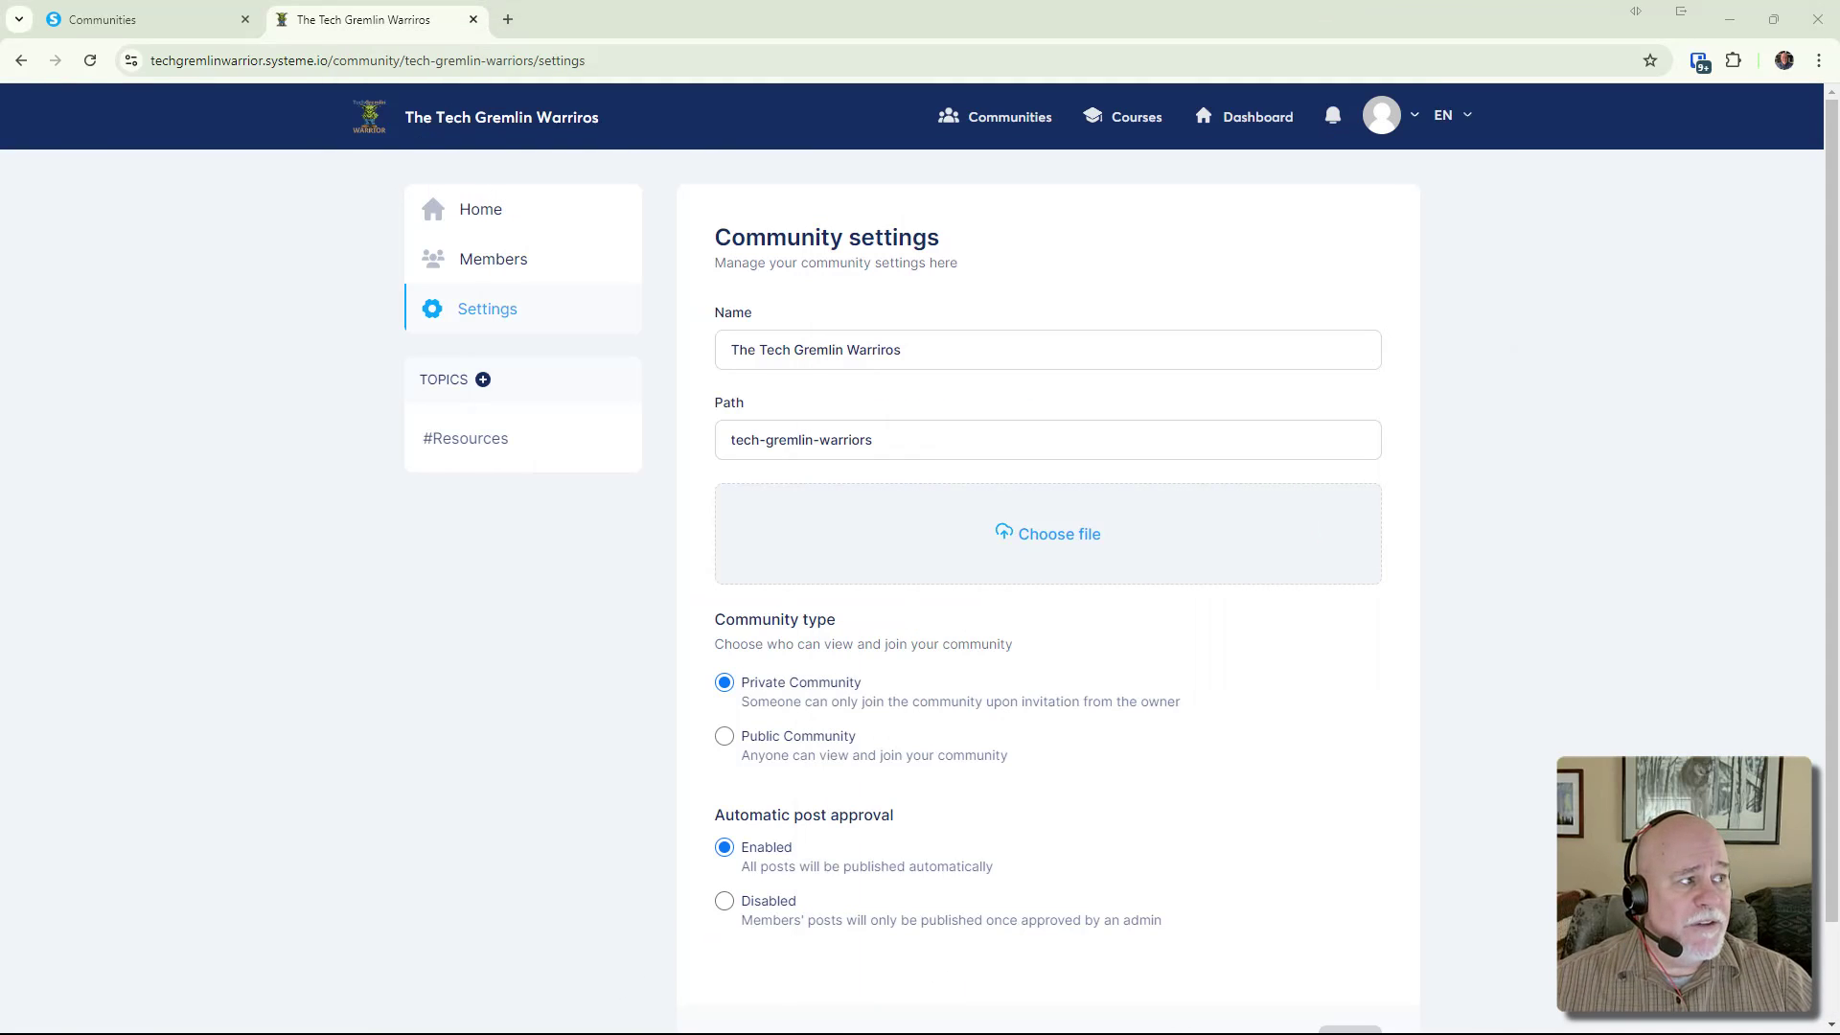
{"action": "left_click_drag", "start_coordinate": [1838, 17], "coordinate": [949, 0]}
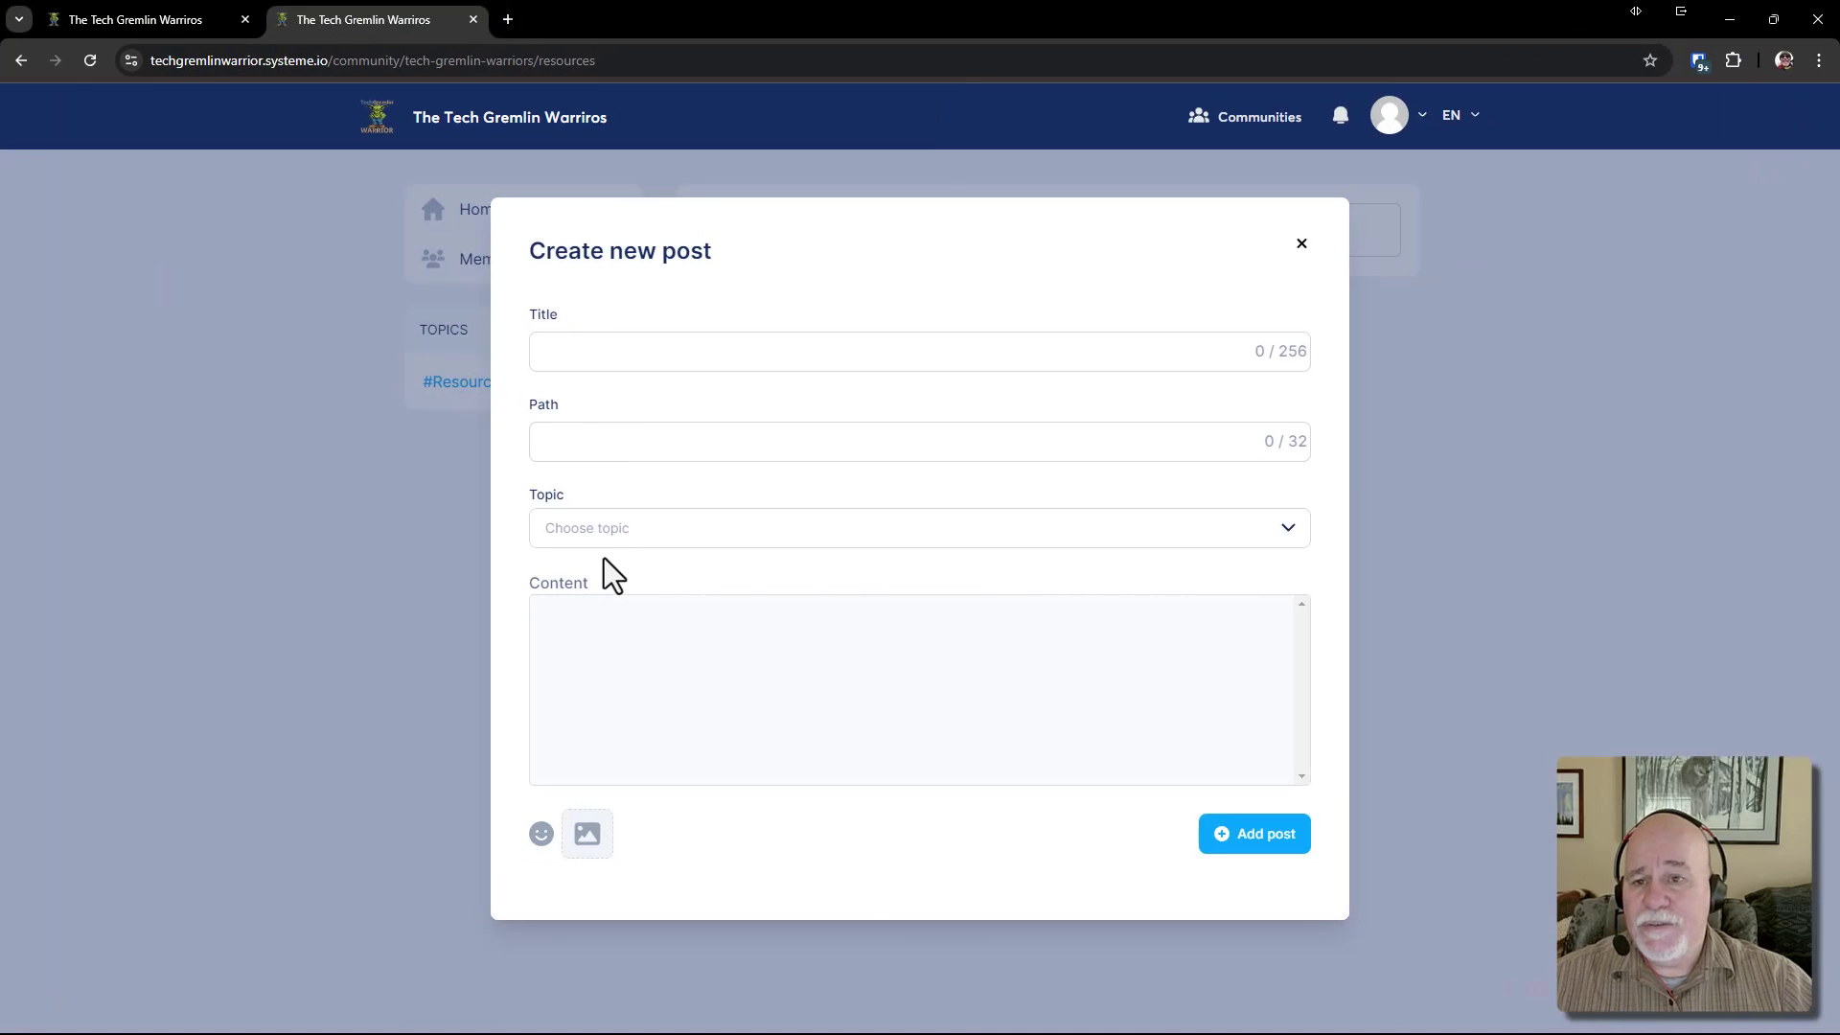
{"action": "left_click_drag", "start_coordinate": [870, 27], "coordinate": [1075, 100]}
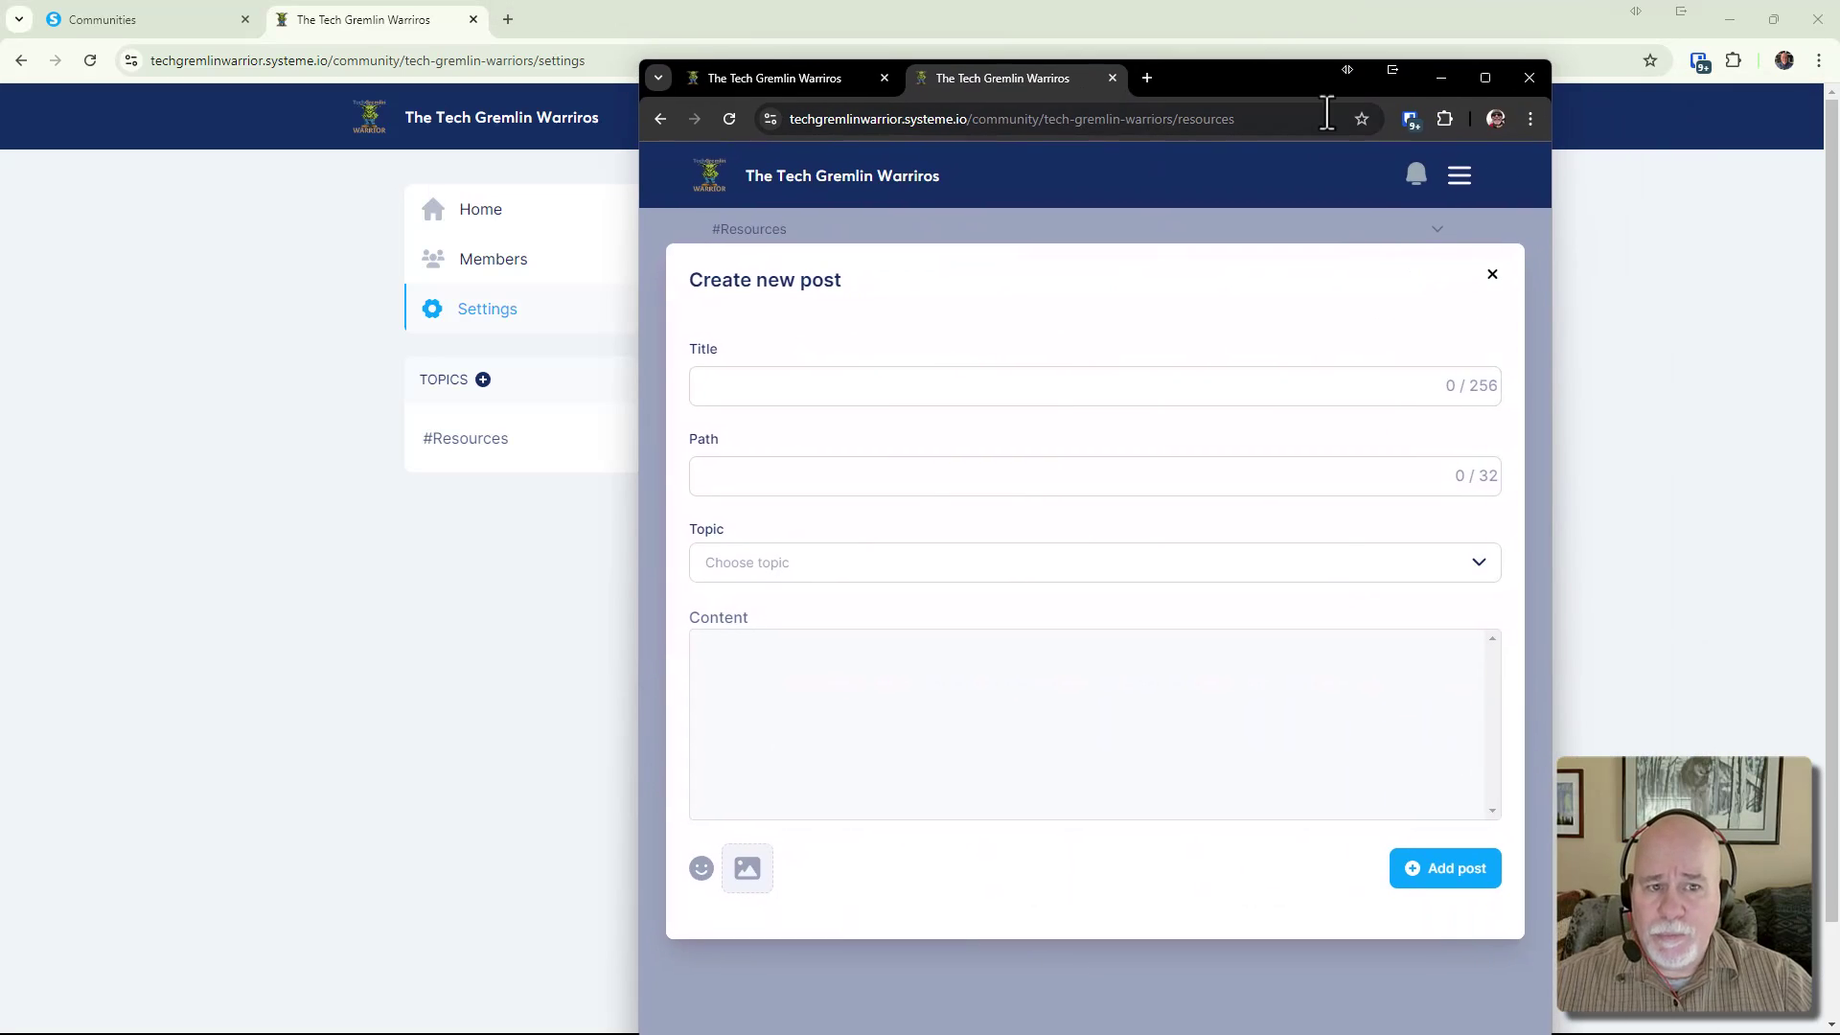
{"action": "left_click", "coordinate": [1485, 83]}
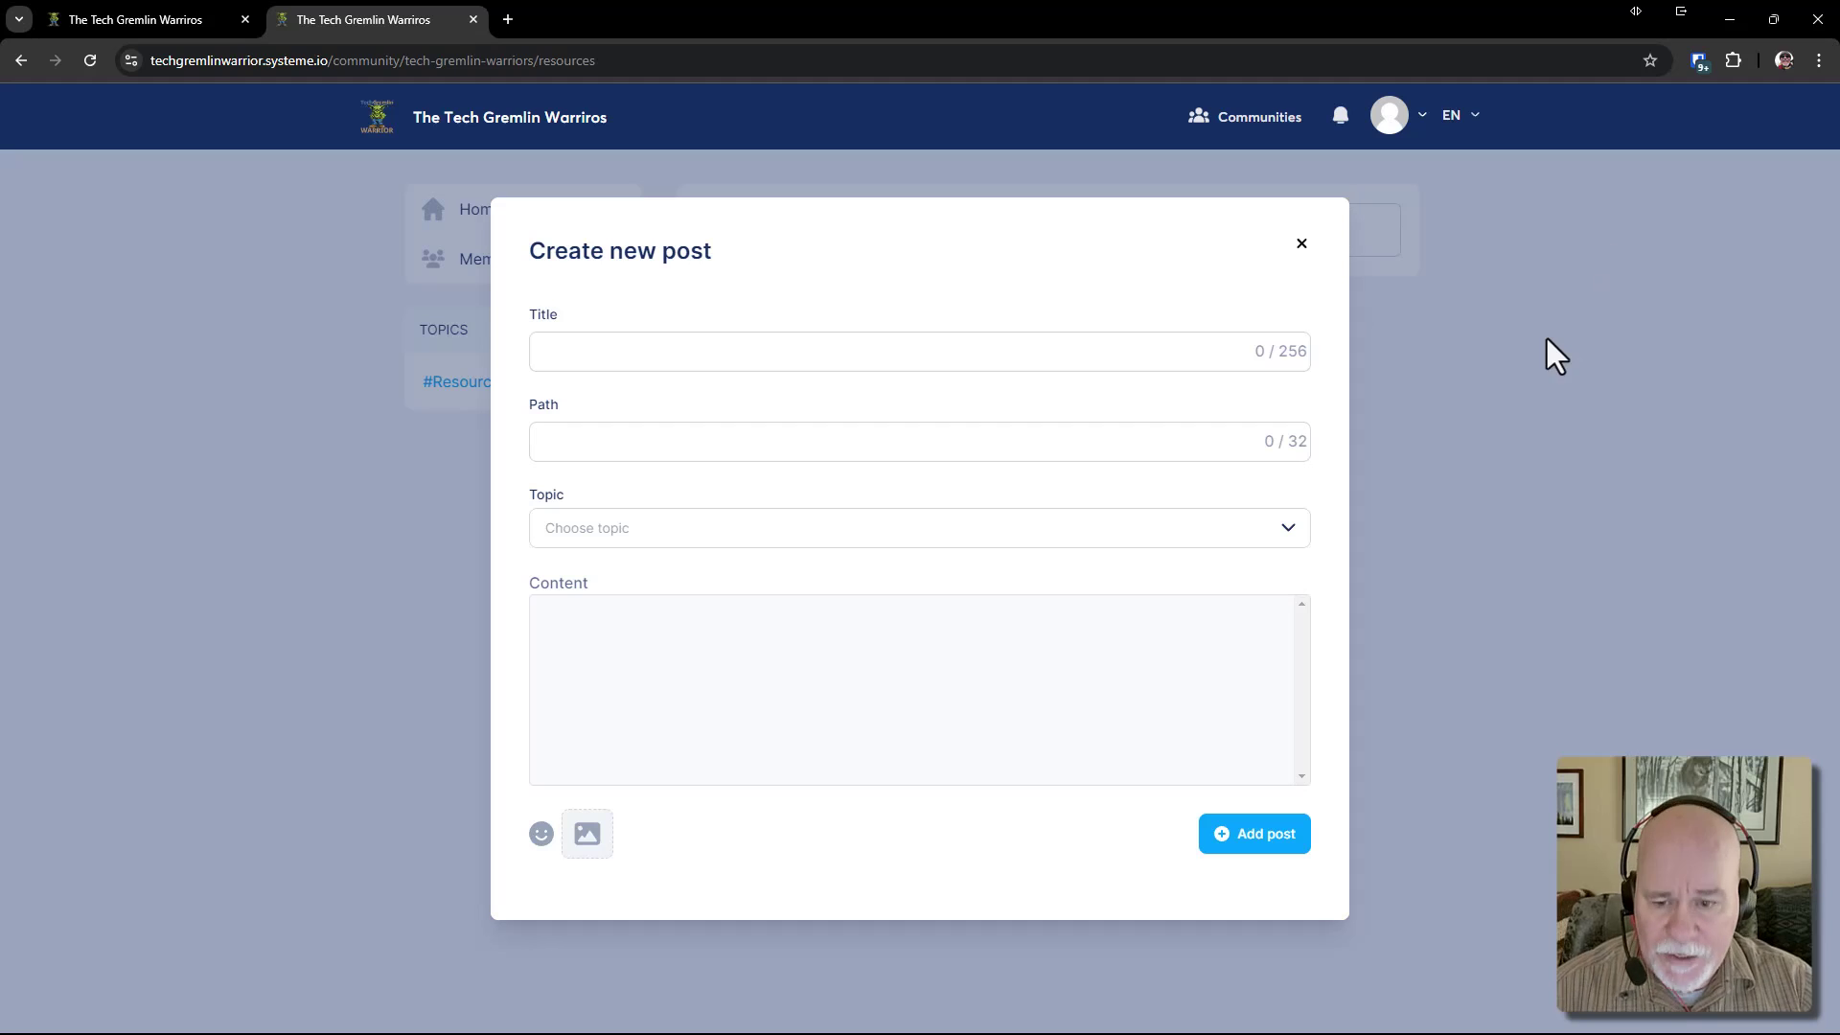
Title the member's new post "This is a resource" and let its path fill in as this-is-a-resource
{"action": "left_click", "coordinate": [998, 359]}
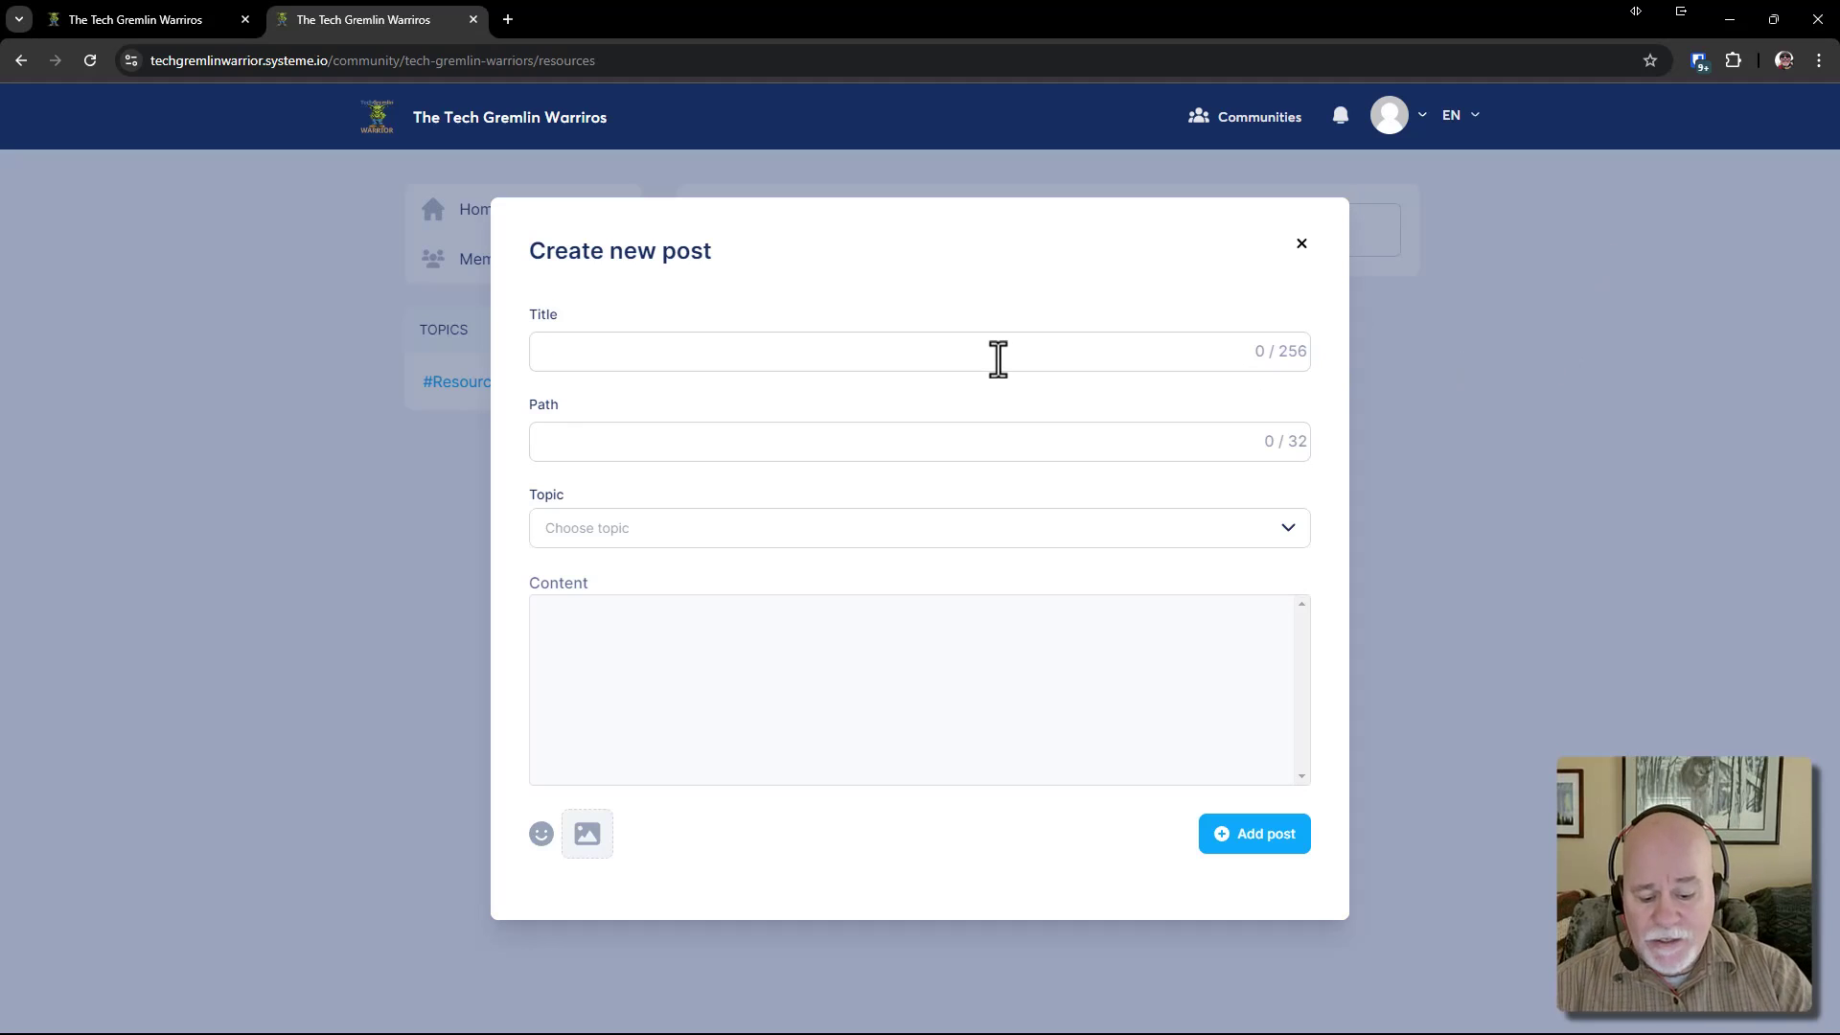
{"action": "type", "text": "This is a rew"}
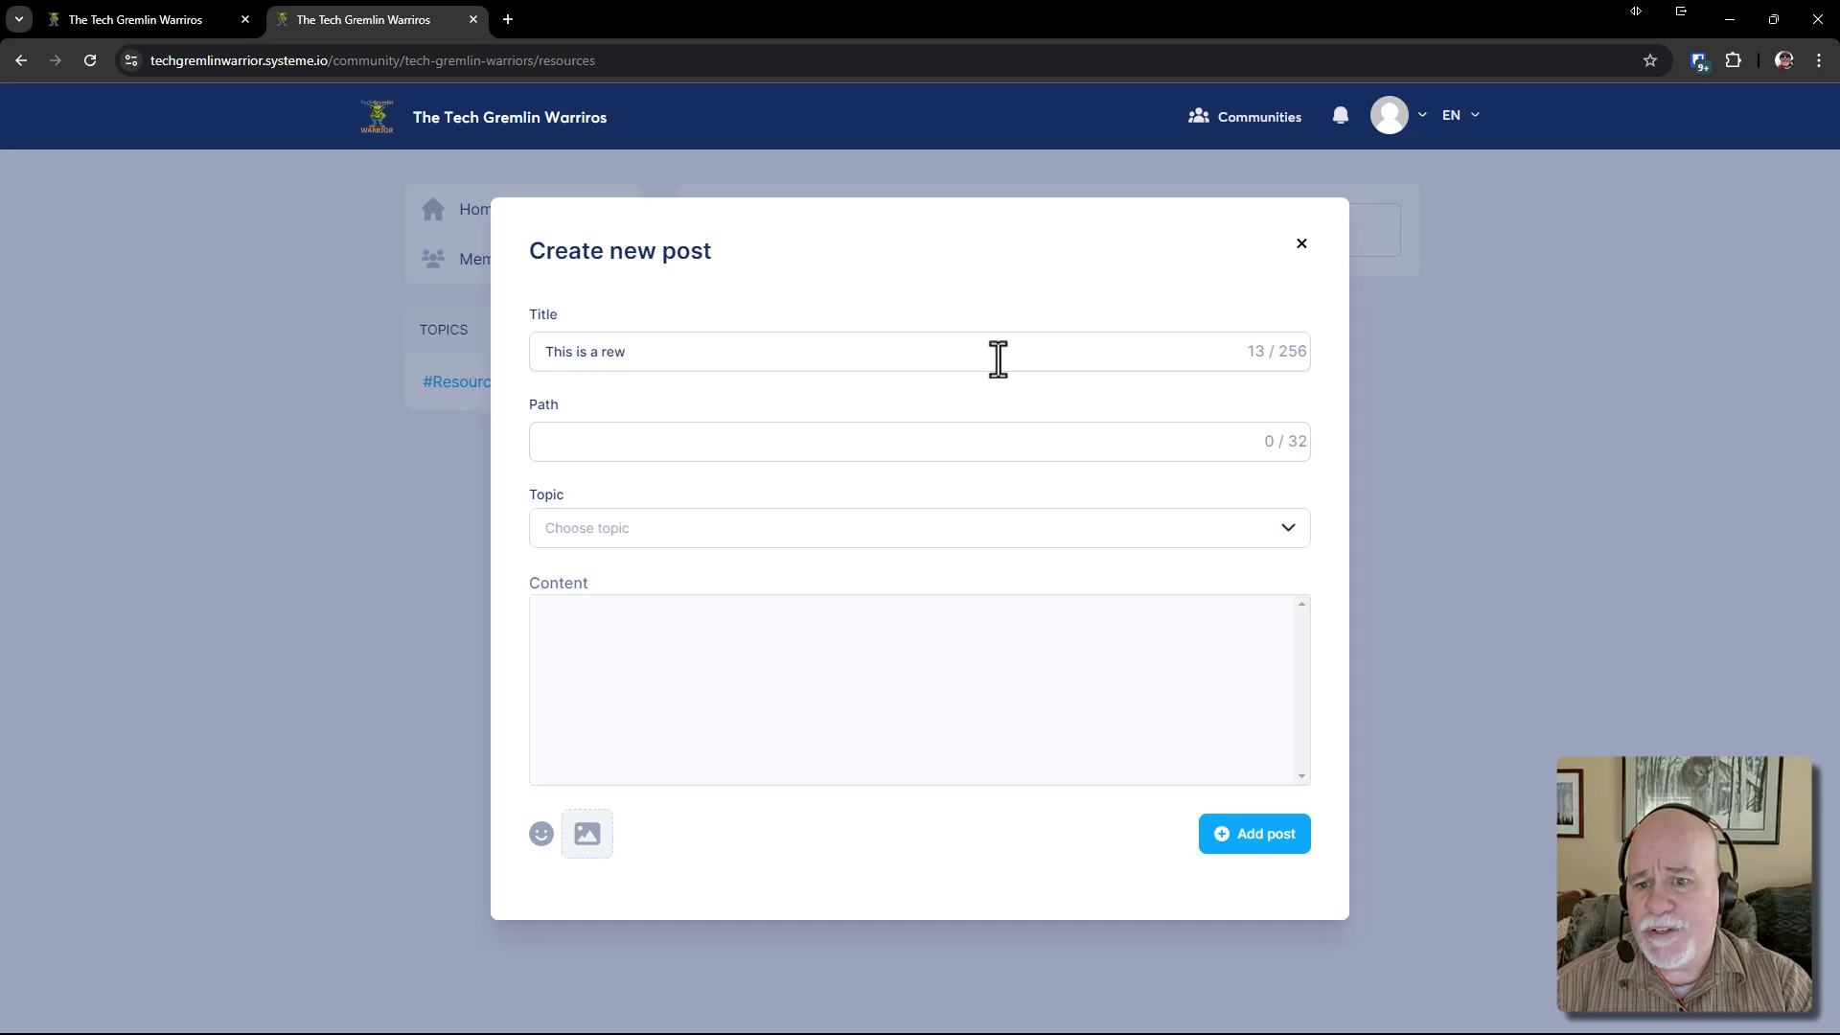
{"action": "key", "text": "BackSpace"}
{"action": "type", "text": "sourcde"}
{"action": "key", "text": "BackSpace"}
{"action": "key", "text": "BackSpace"}
{"action": "type", "text": "e"}
{"action": "key", "text": "Tab"}
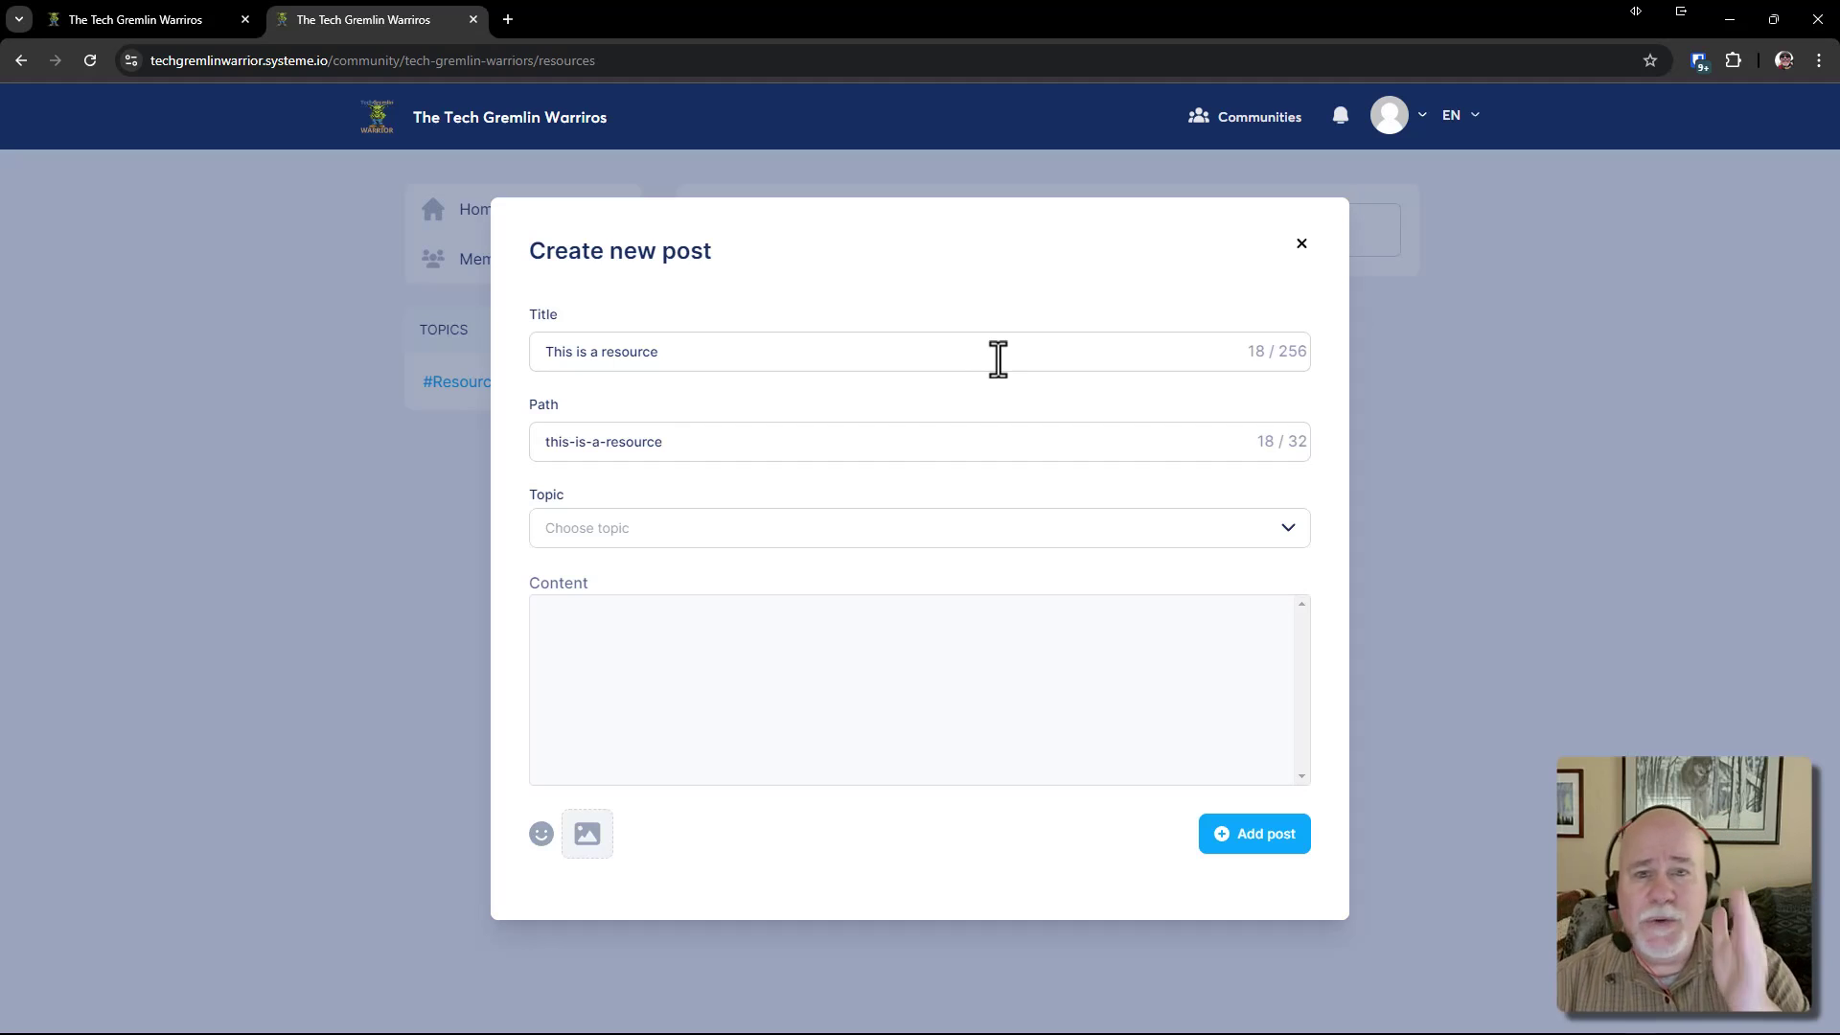
{"action": "key", "text": "Tab"}
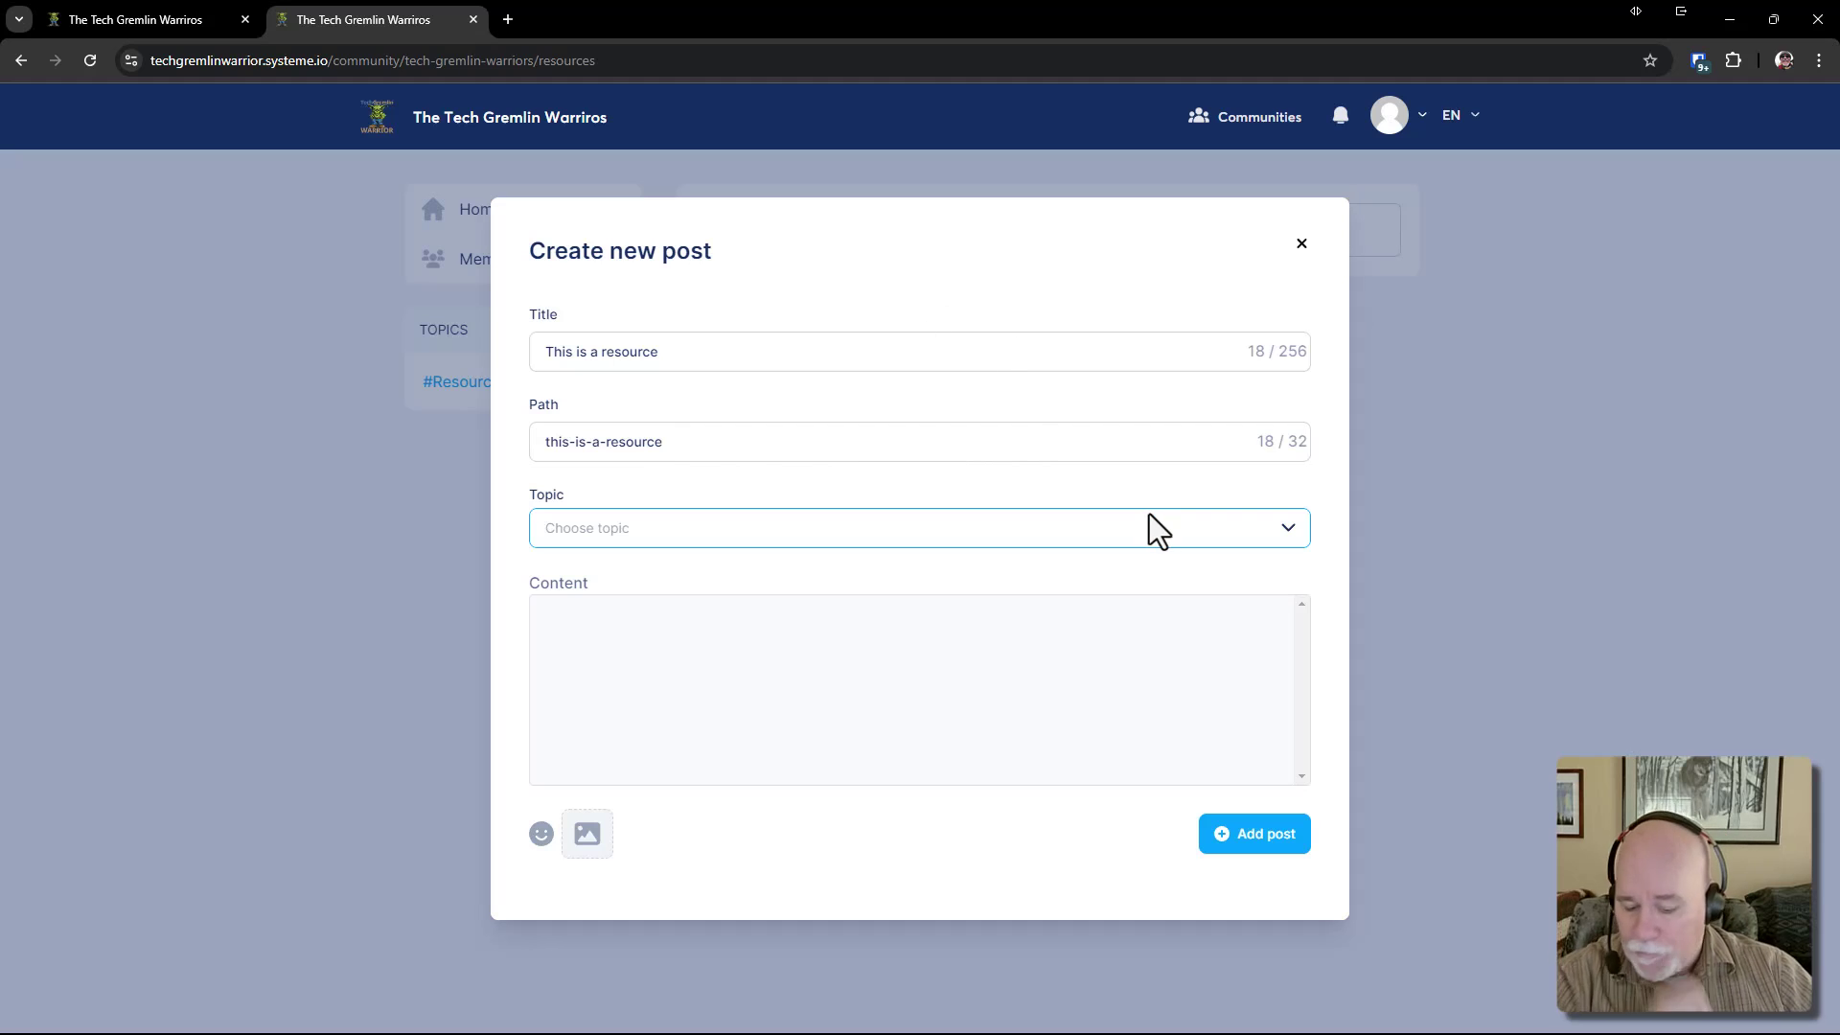
{"action": "type", "text": "New"}
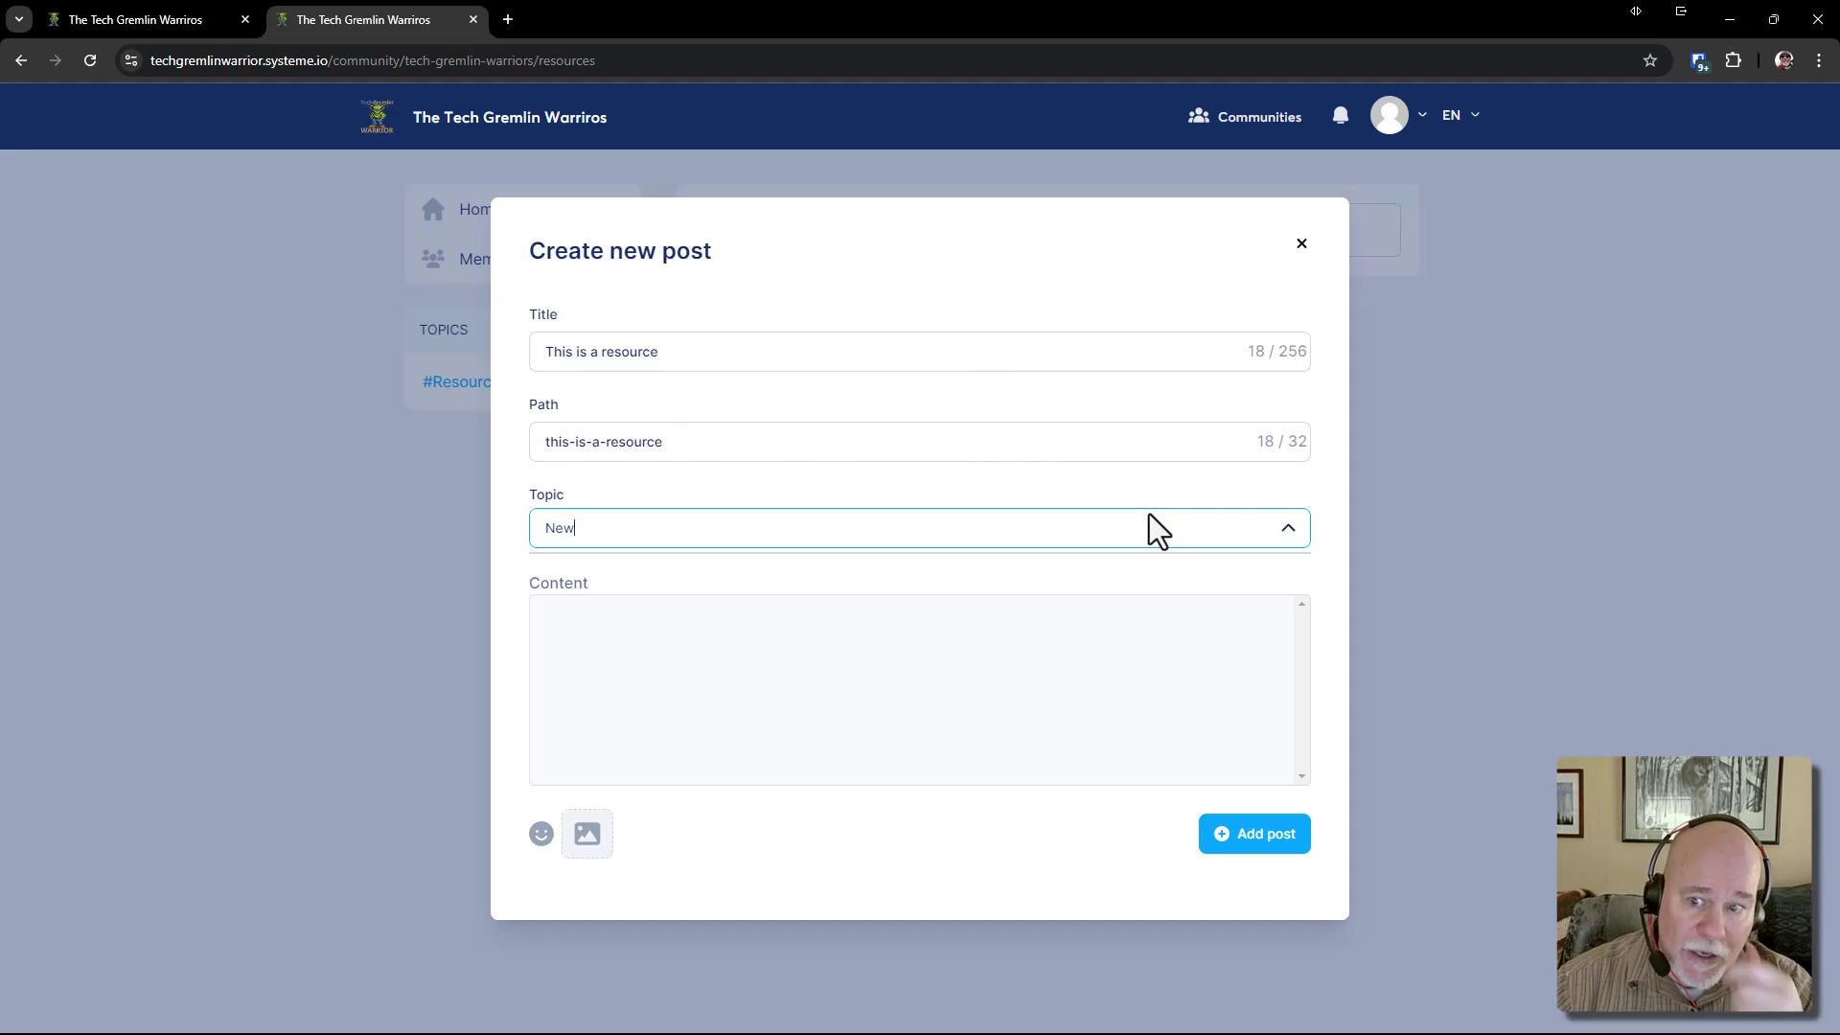
{"action": "type", "text": "Col"}
{"action": "key", "text": "BackSpace"}
{"action": "key", "text": "BackSpace"}
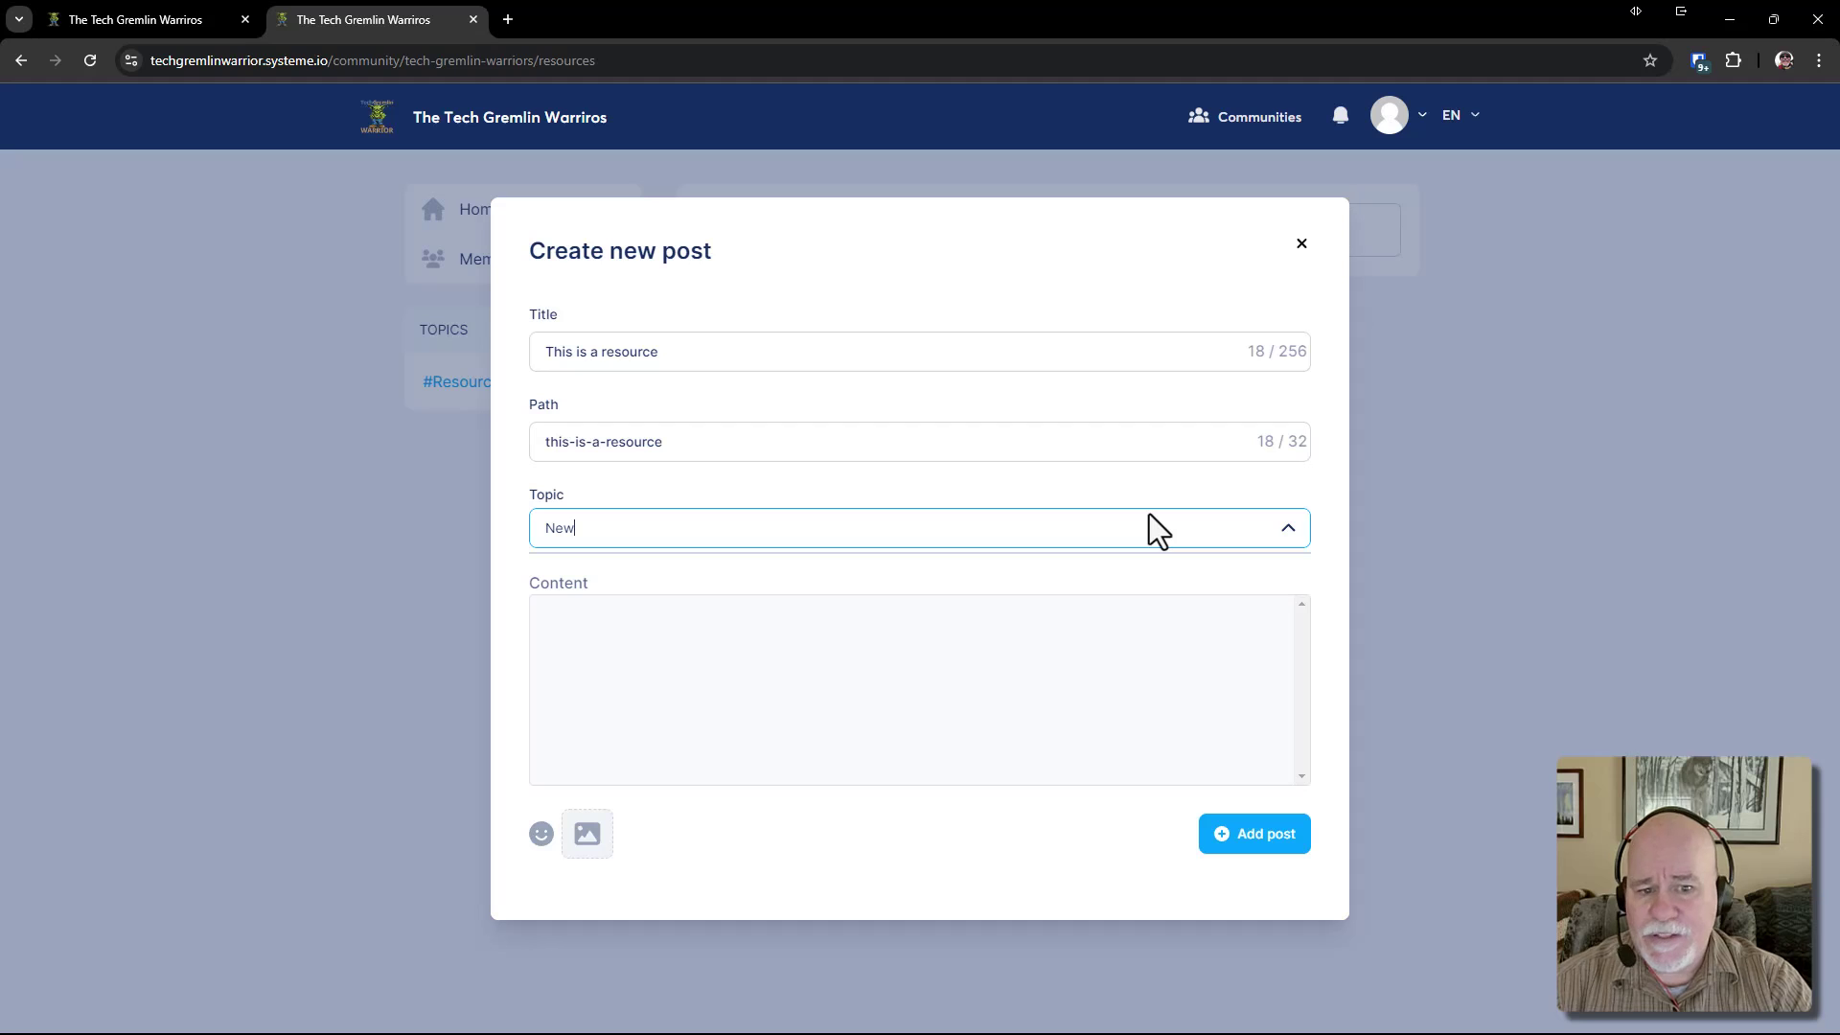
{"action": "type", "text": "Card"}
{"action": "key", "text": "BackSpace"}
{"action": "key", "text": "BackSpace"}
{"action": "key", "text": "BackSpace"}
{"action": "key", "text": "BackSpace"}
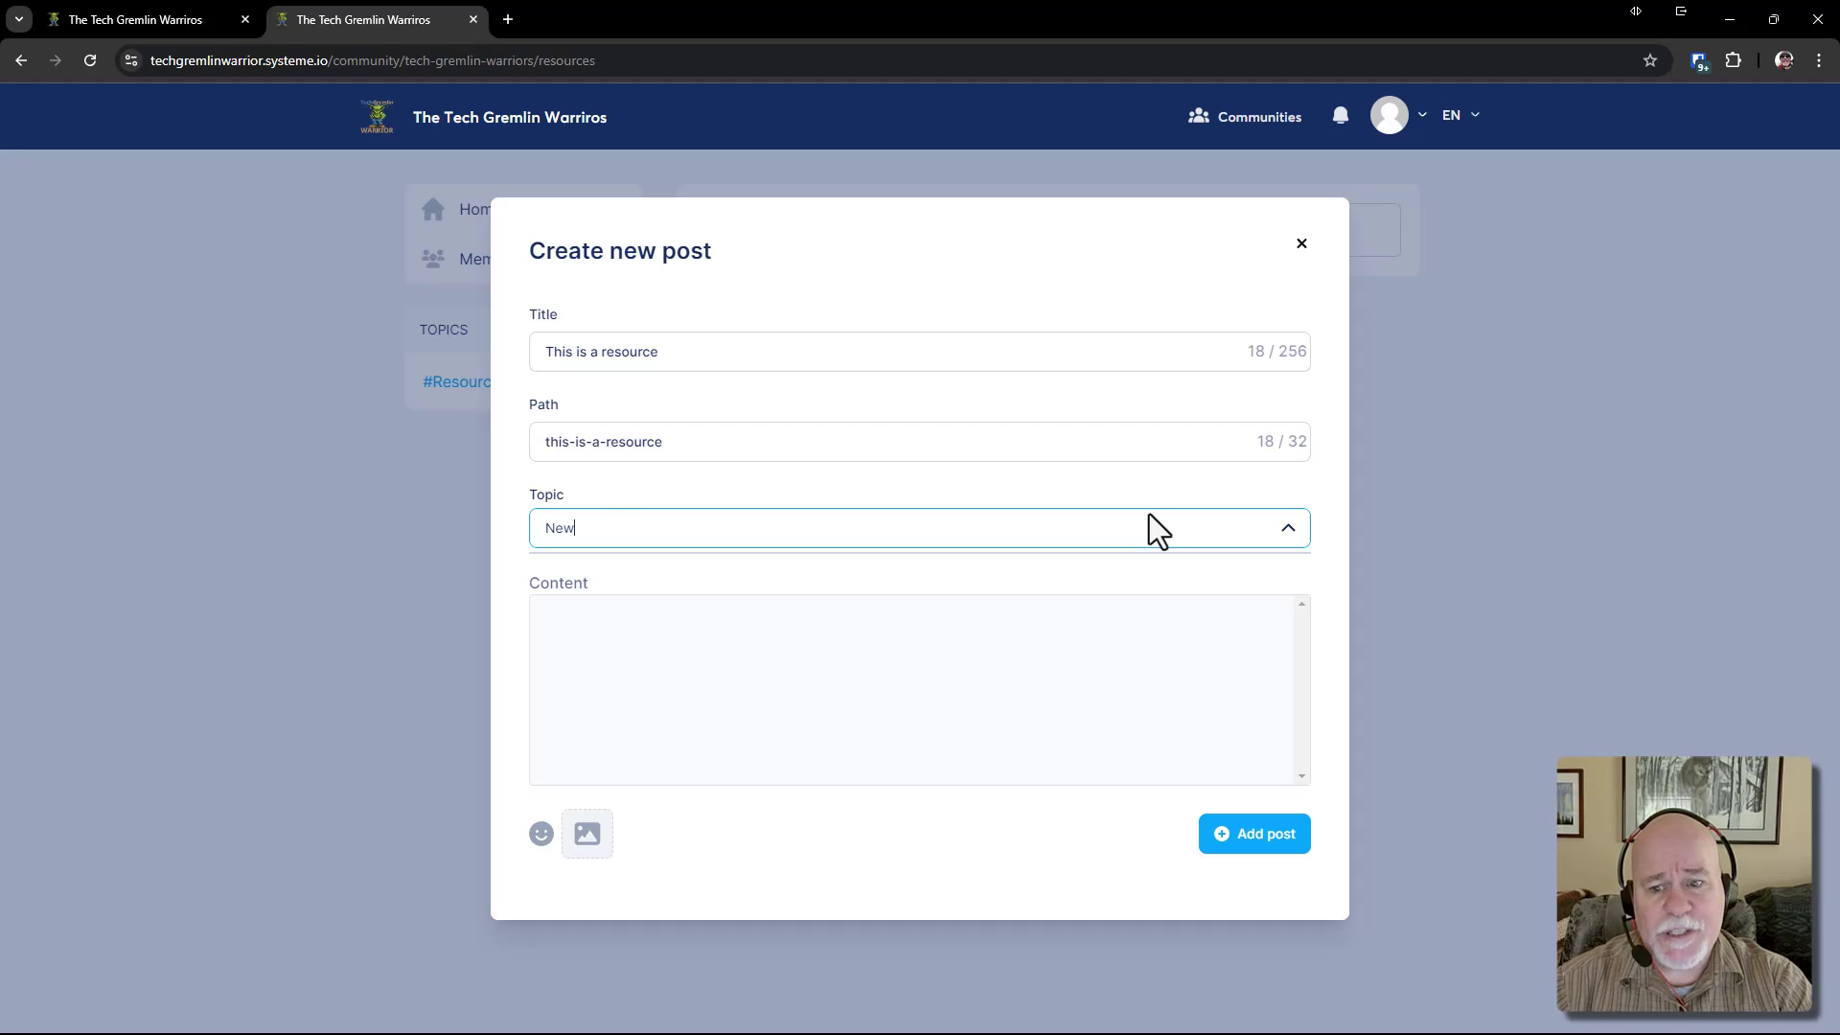
{"action": "key", "text": "BackSpace"}
{"action": "key", "text": "BackSpace"}
{"action": "key", "text": "BackSpace"}
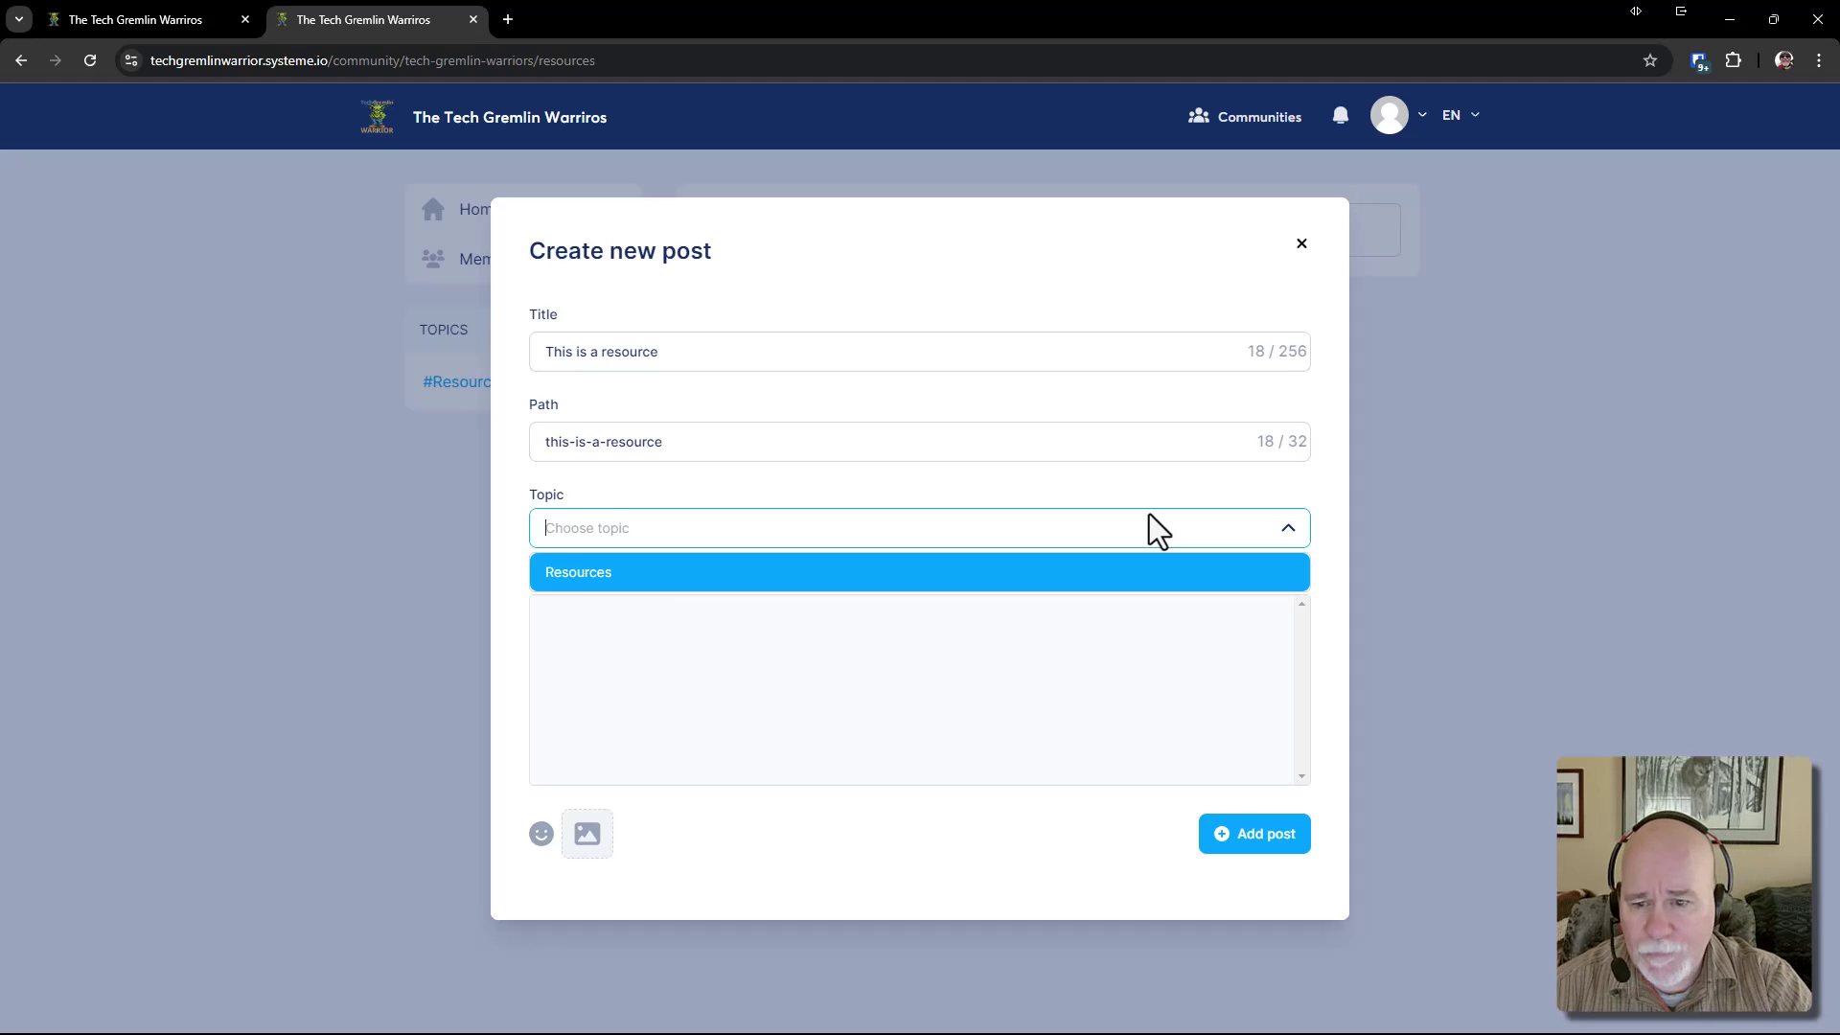
{"action": "type", "text": "NewCA"}
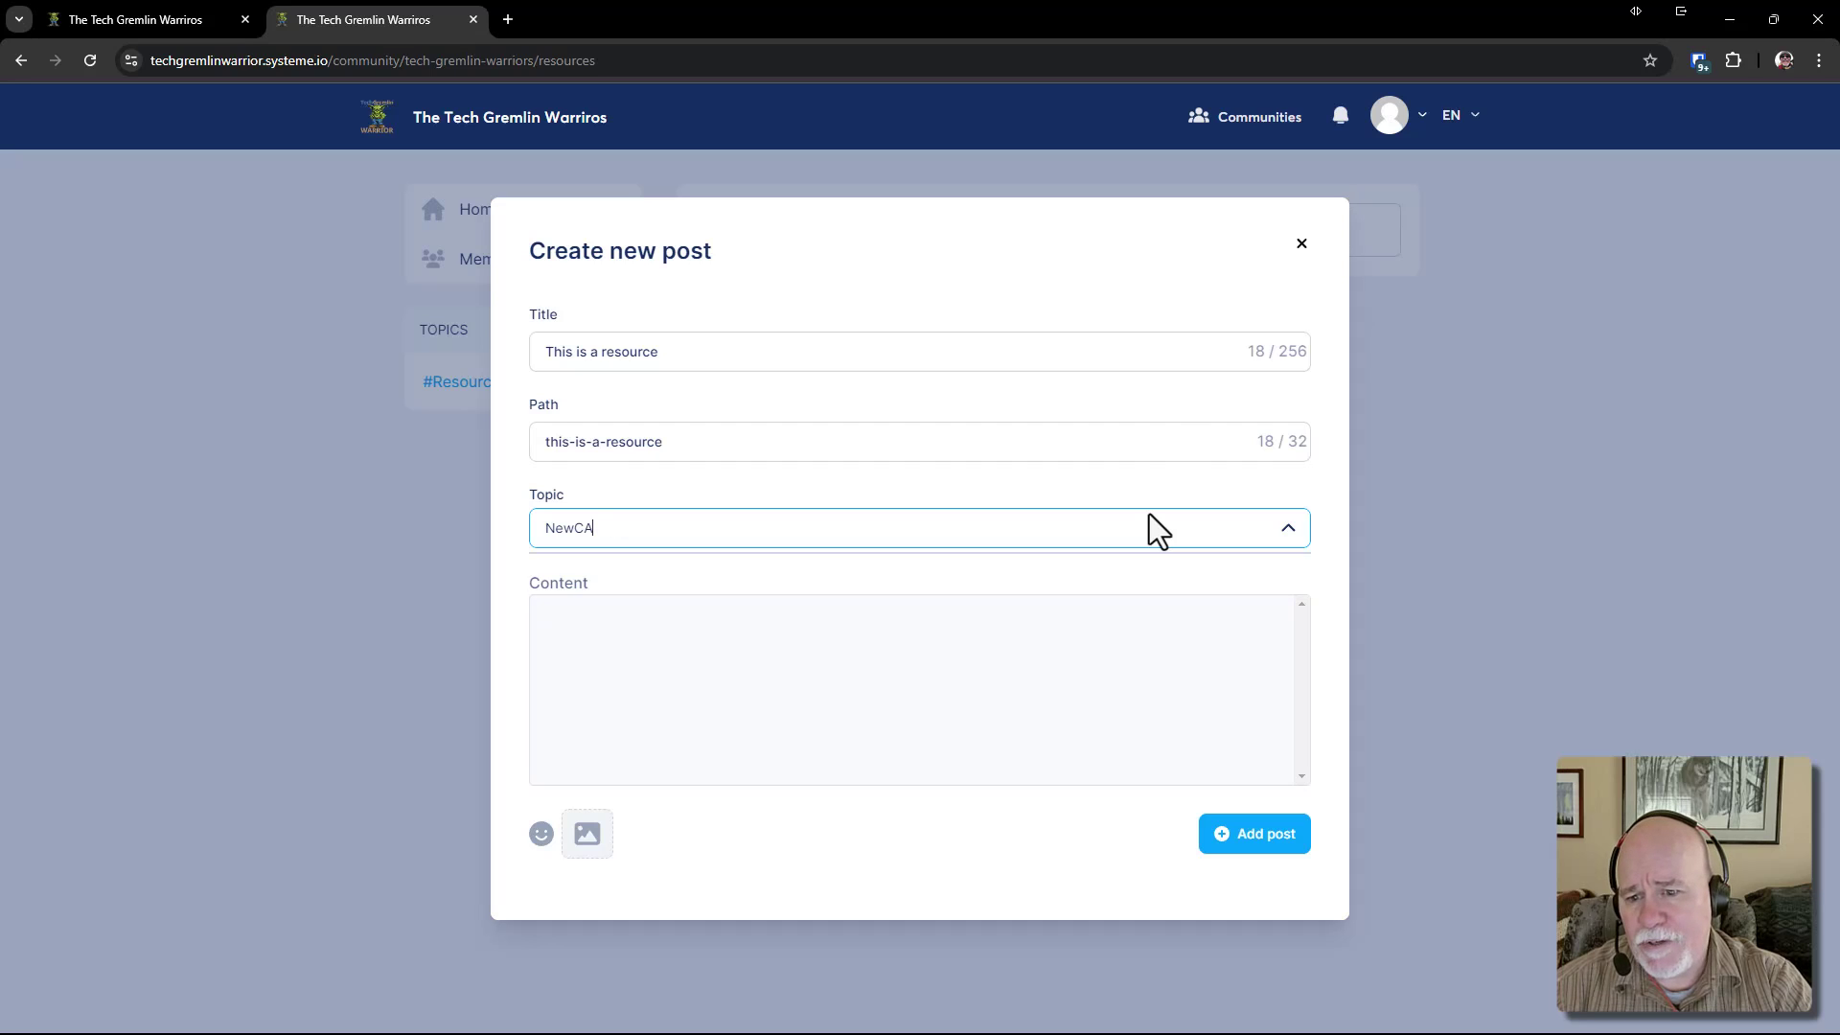
{"action": "key", "text": "BackSpace"}
{"action": "key", "text": "BackSpace"}
{"action": "key", "text": "BackSpace"}
{"action": "key", "text": "BackSpace"}
{"action": "key", "text": "BackSpace"}
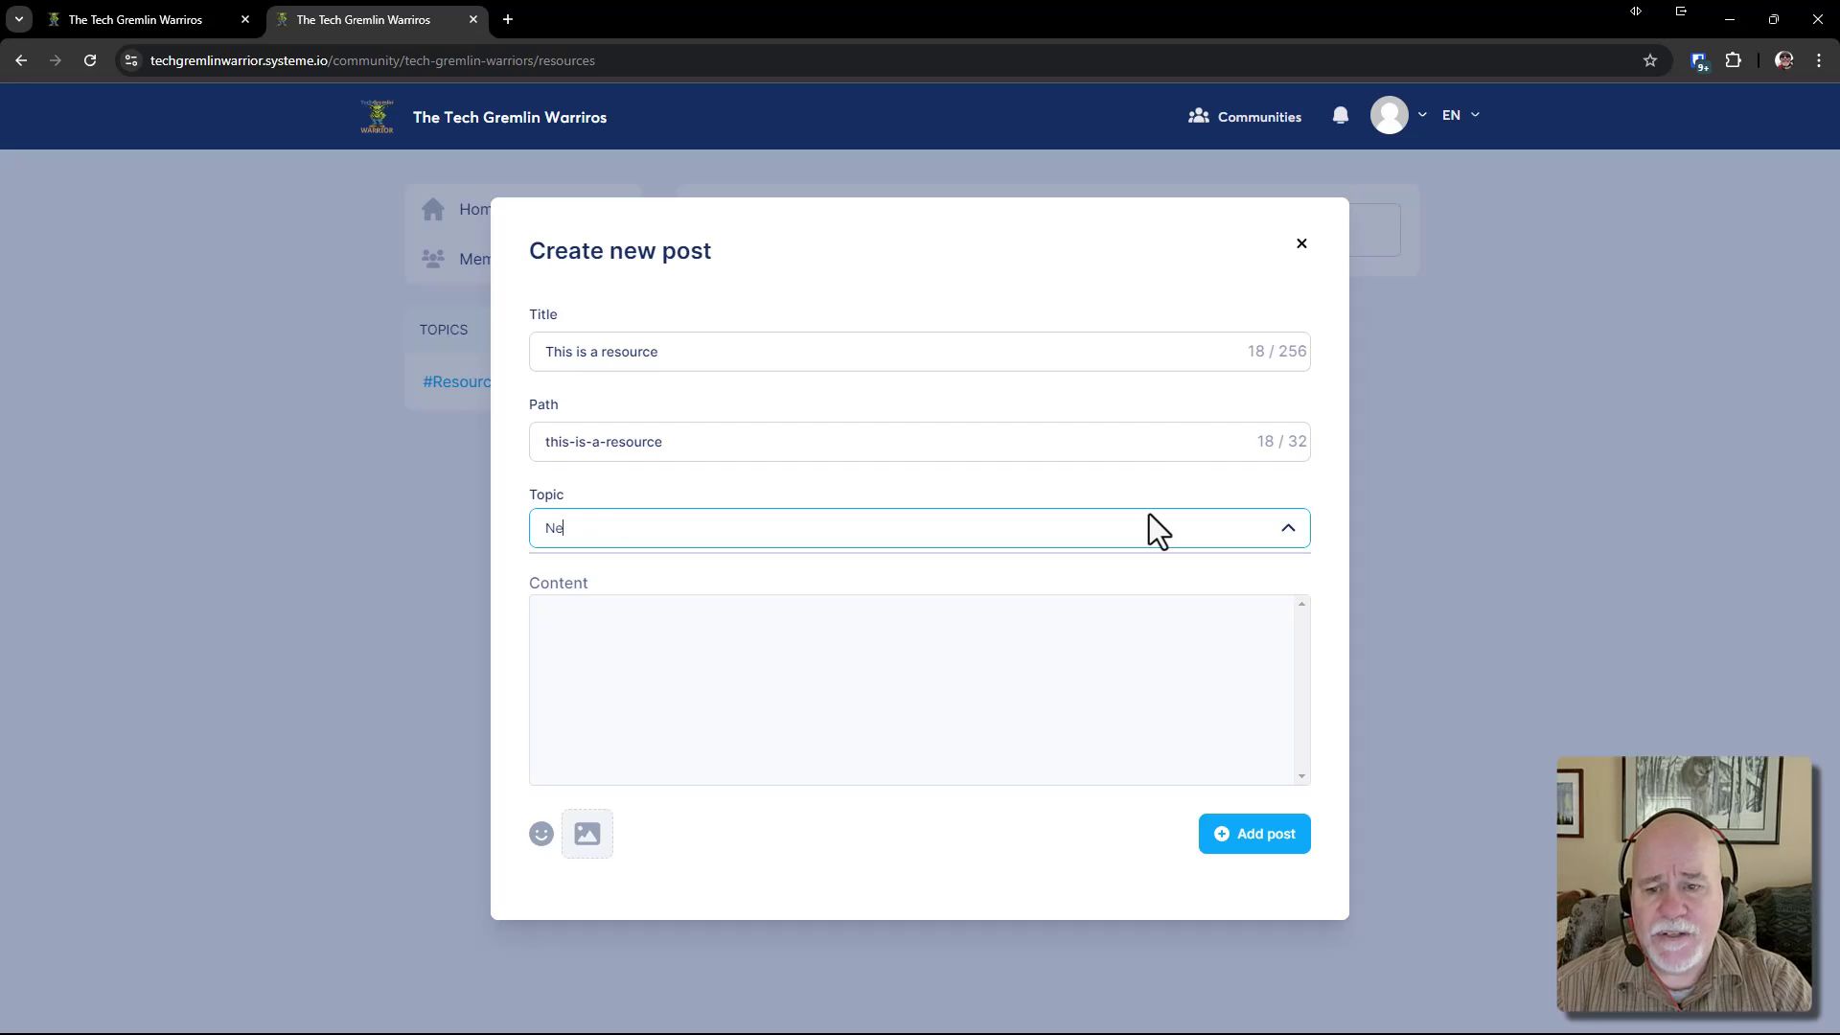
Try to enter Canva-Templates as a new topic for the post
{"action": "type", "text": "CA"}
{"action": "key", "text": "BackSpace"}
{"action": "type", "text": "a"}
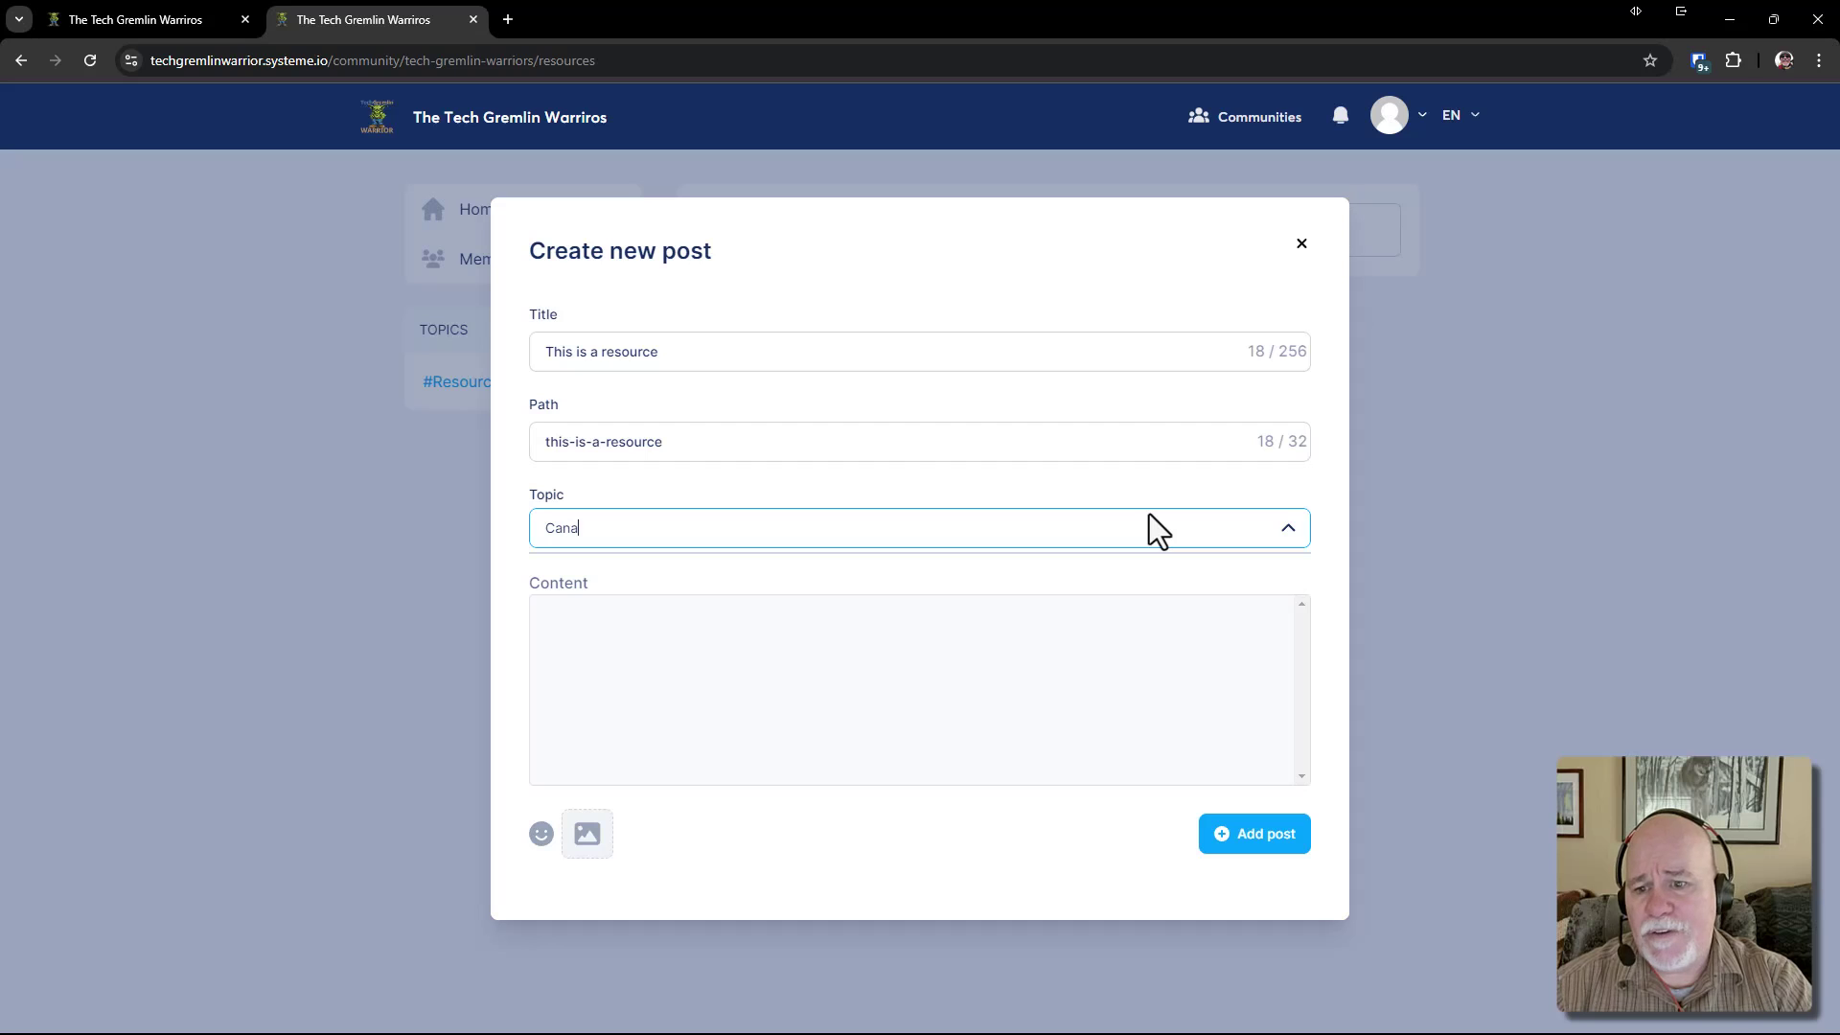
{"action": "key", "text": "BackSpace"}
{"action": "type", "text": "va-"}
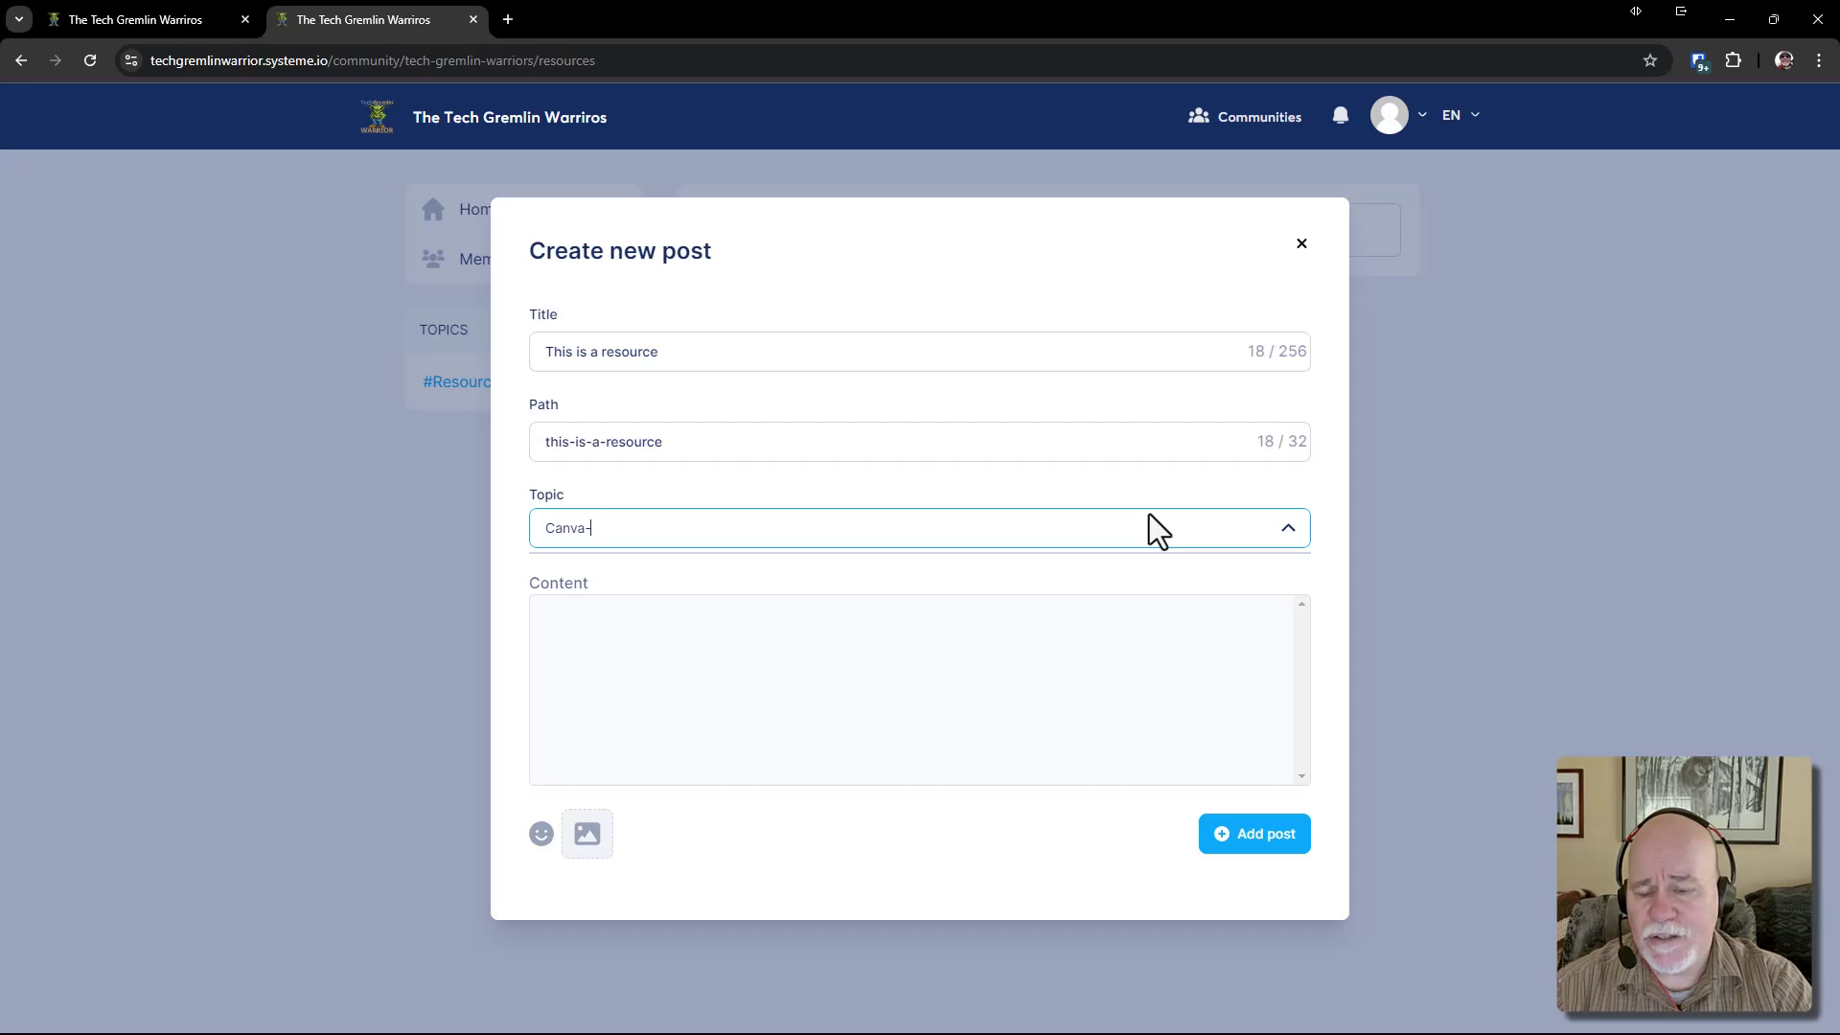
{"action": "type", "text": "Templates"}
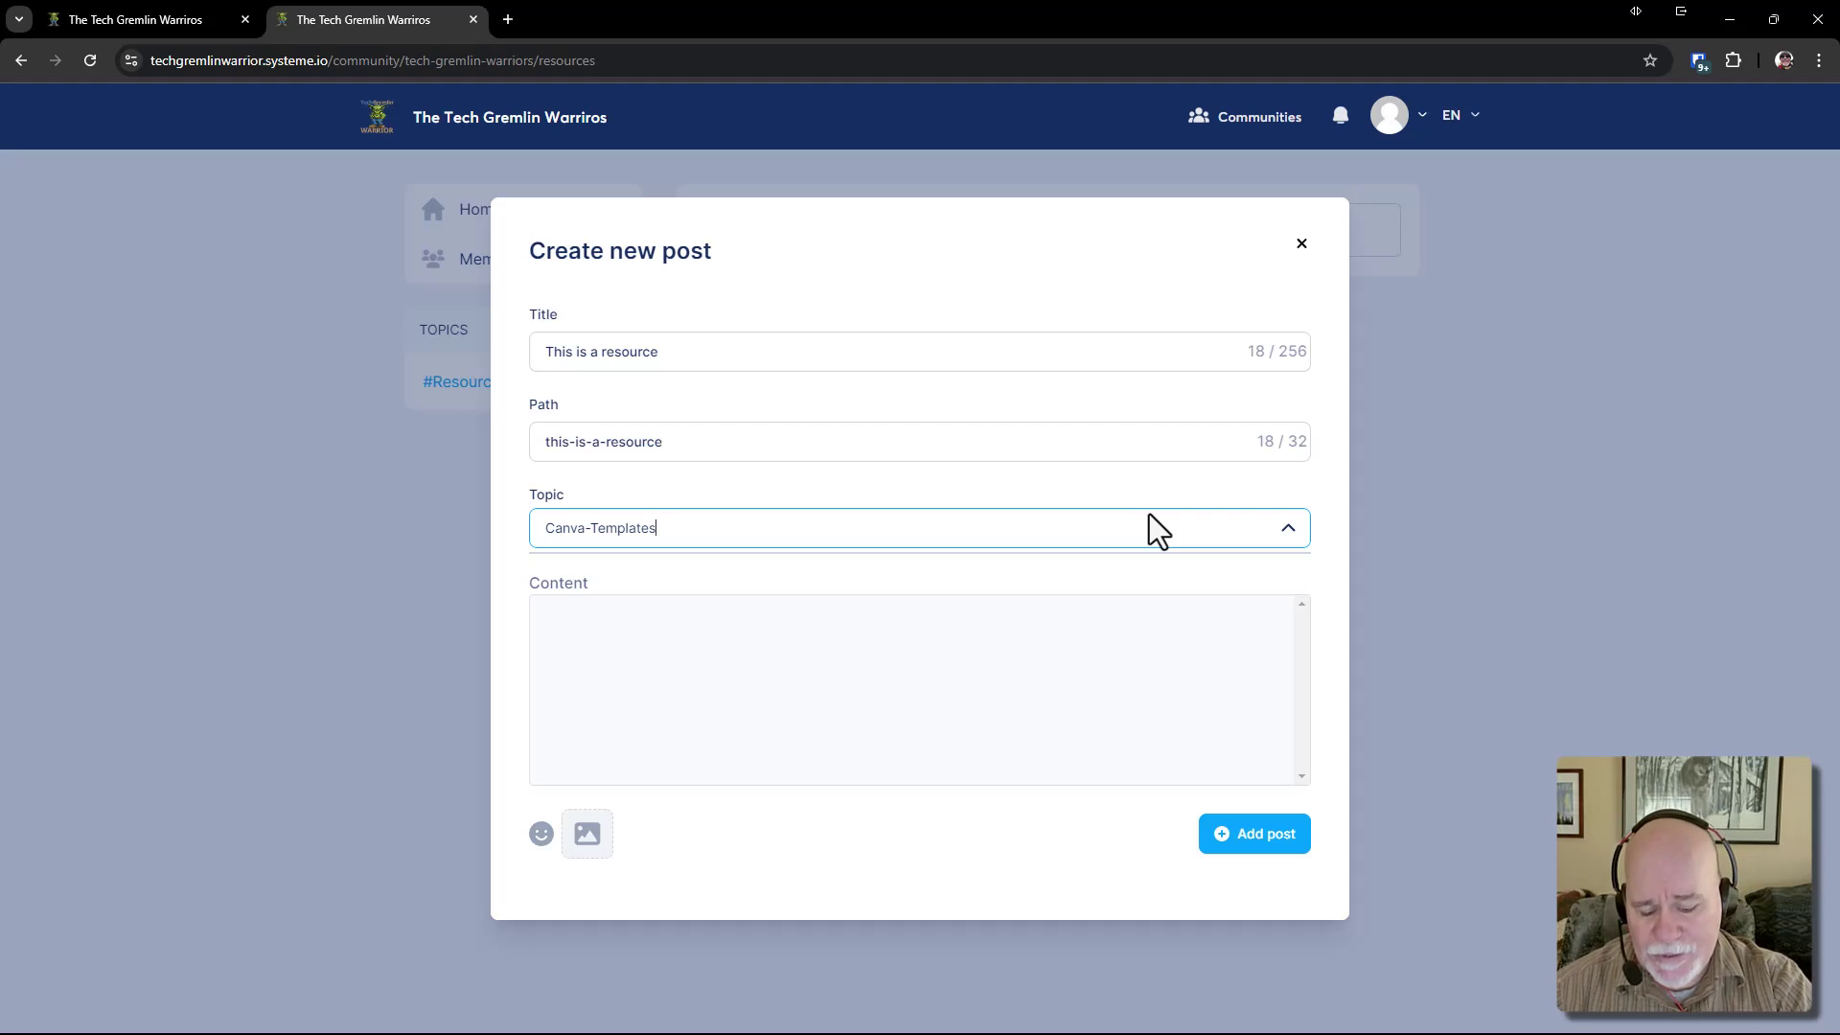
{"action": "key", "text": "Tab"}
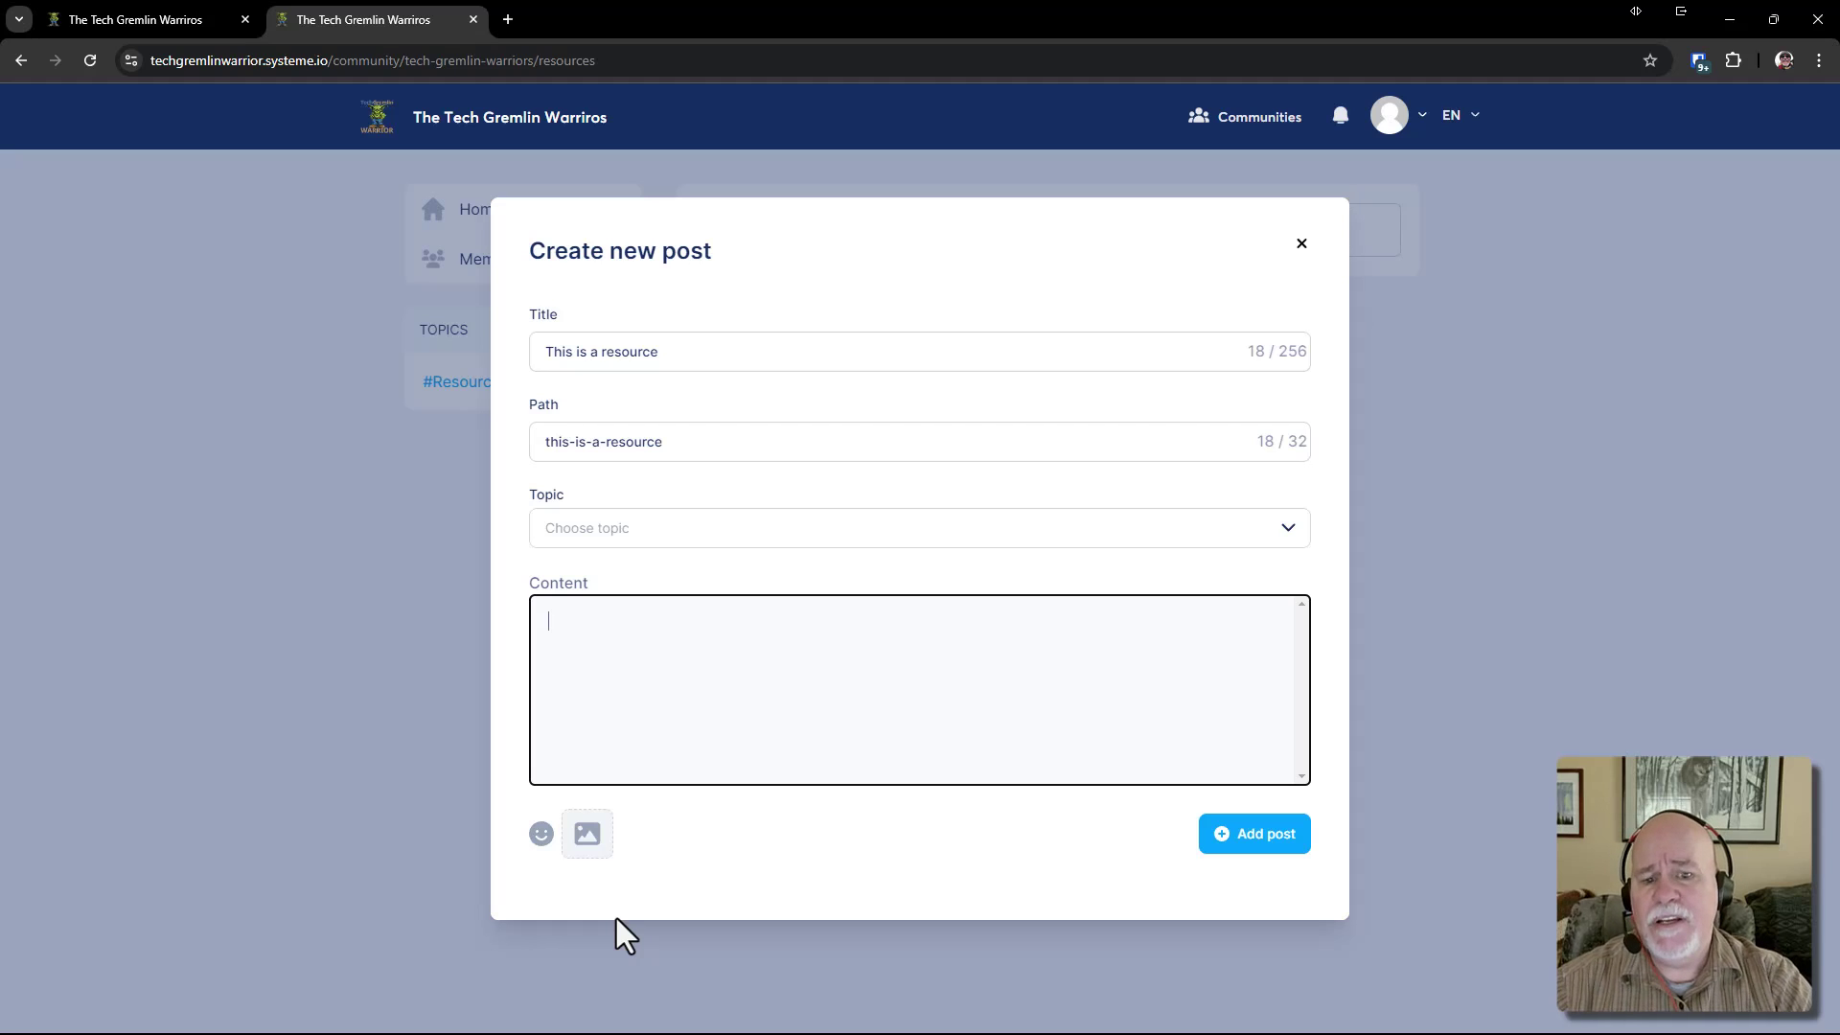
Insert the portrait photo of the man with the mug from the Website Images folder into the post's content and look it over
{"action": "left_click", "coordinate": [541, 835]}
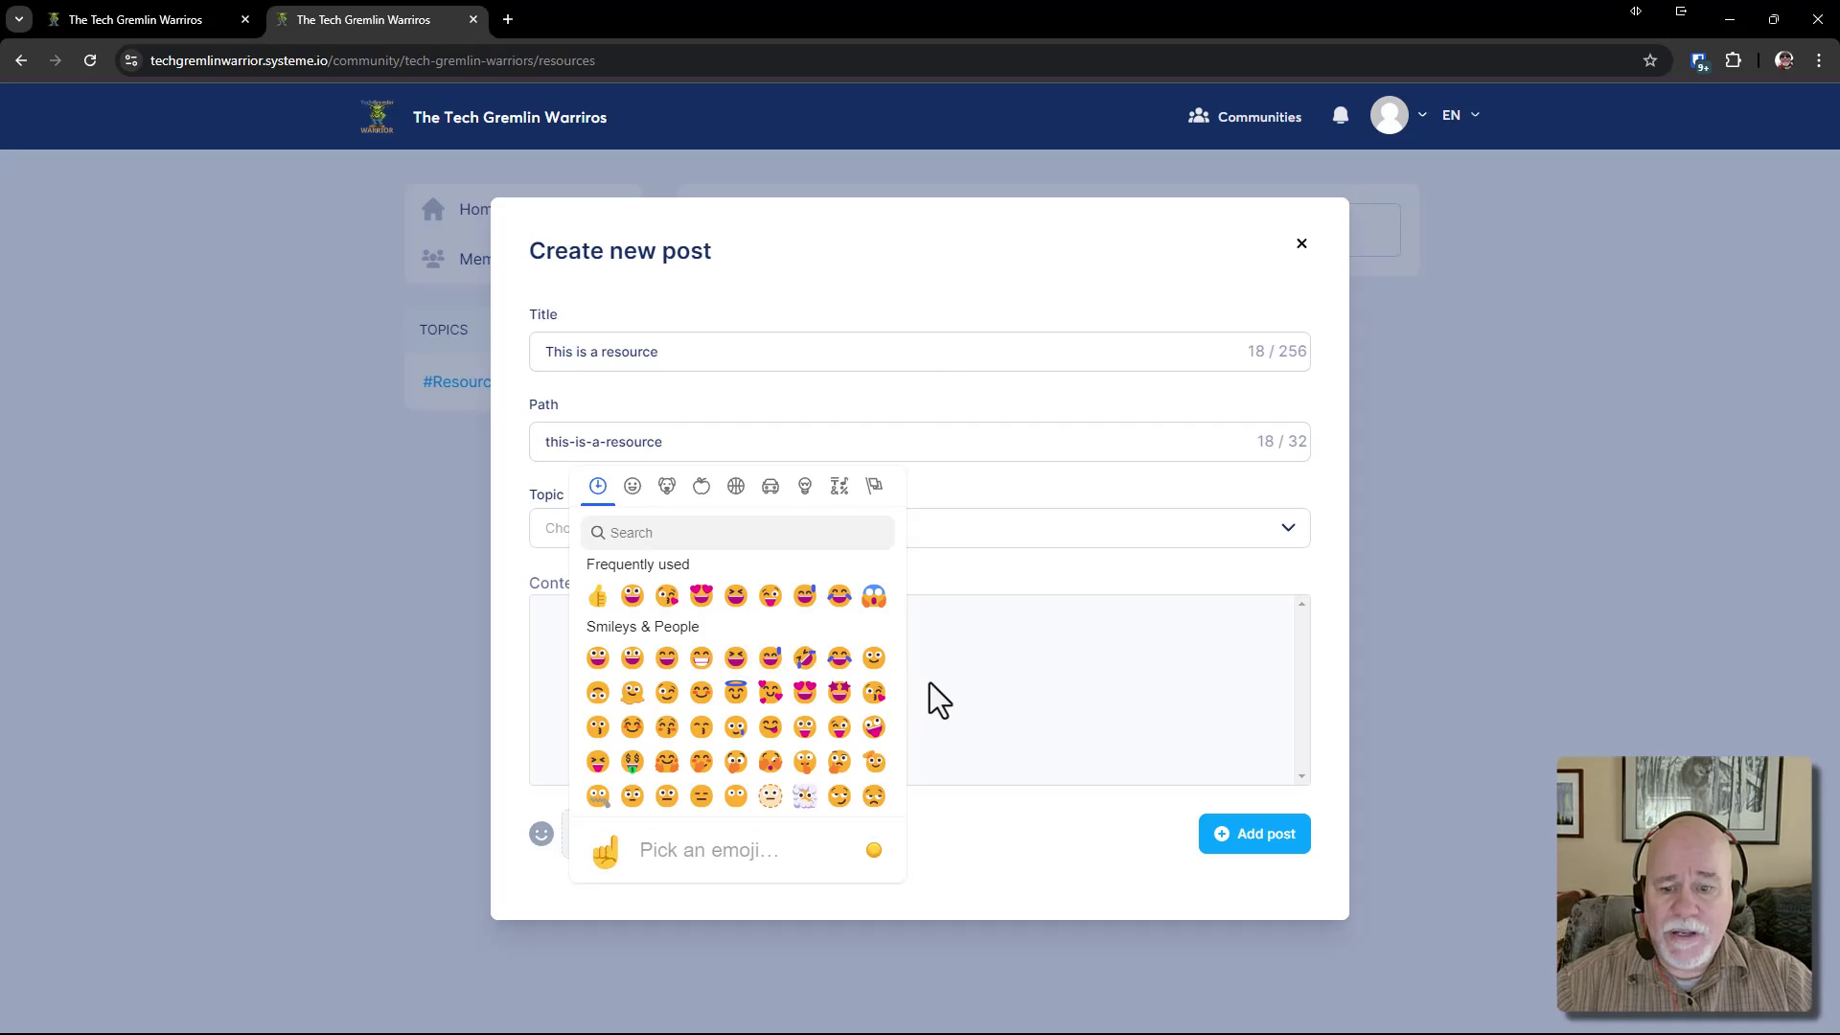
{"action": "left_click", "coordinate": [929, 682]}
{"action": "left_click", "coordinate": [586, 833]}
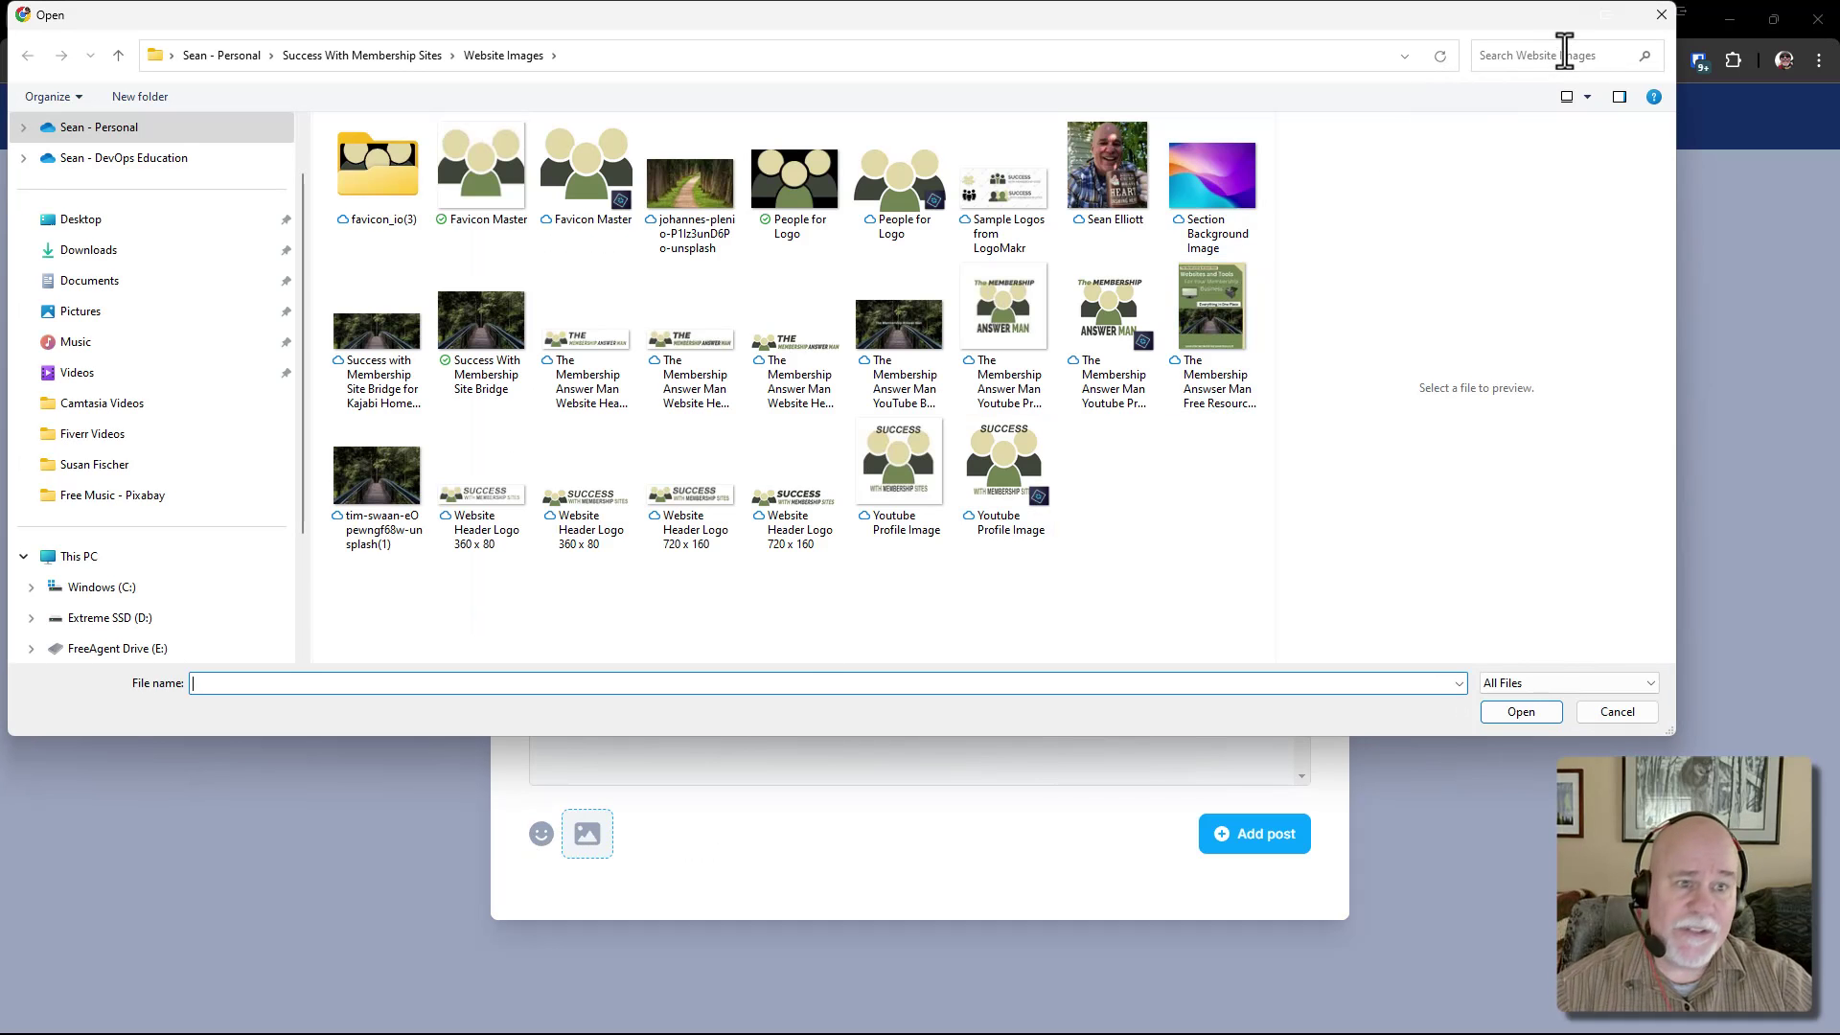
{"action": "left_click", "coordinate": [1107, 191]}
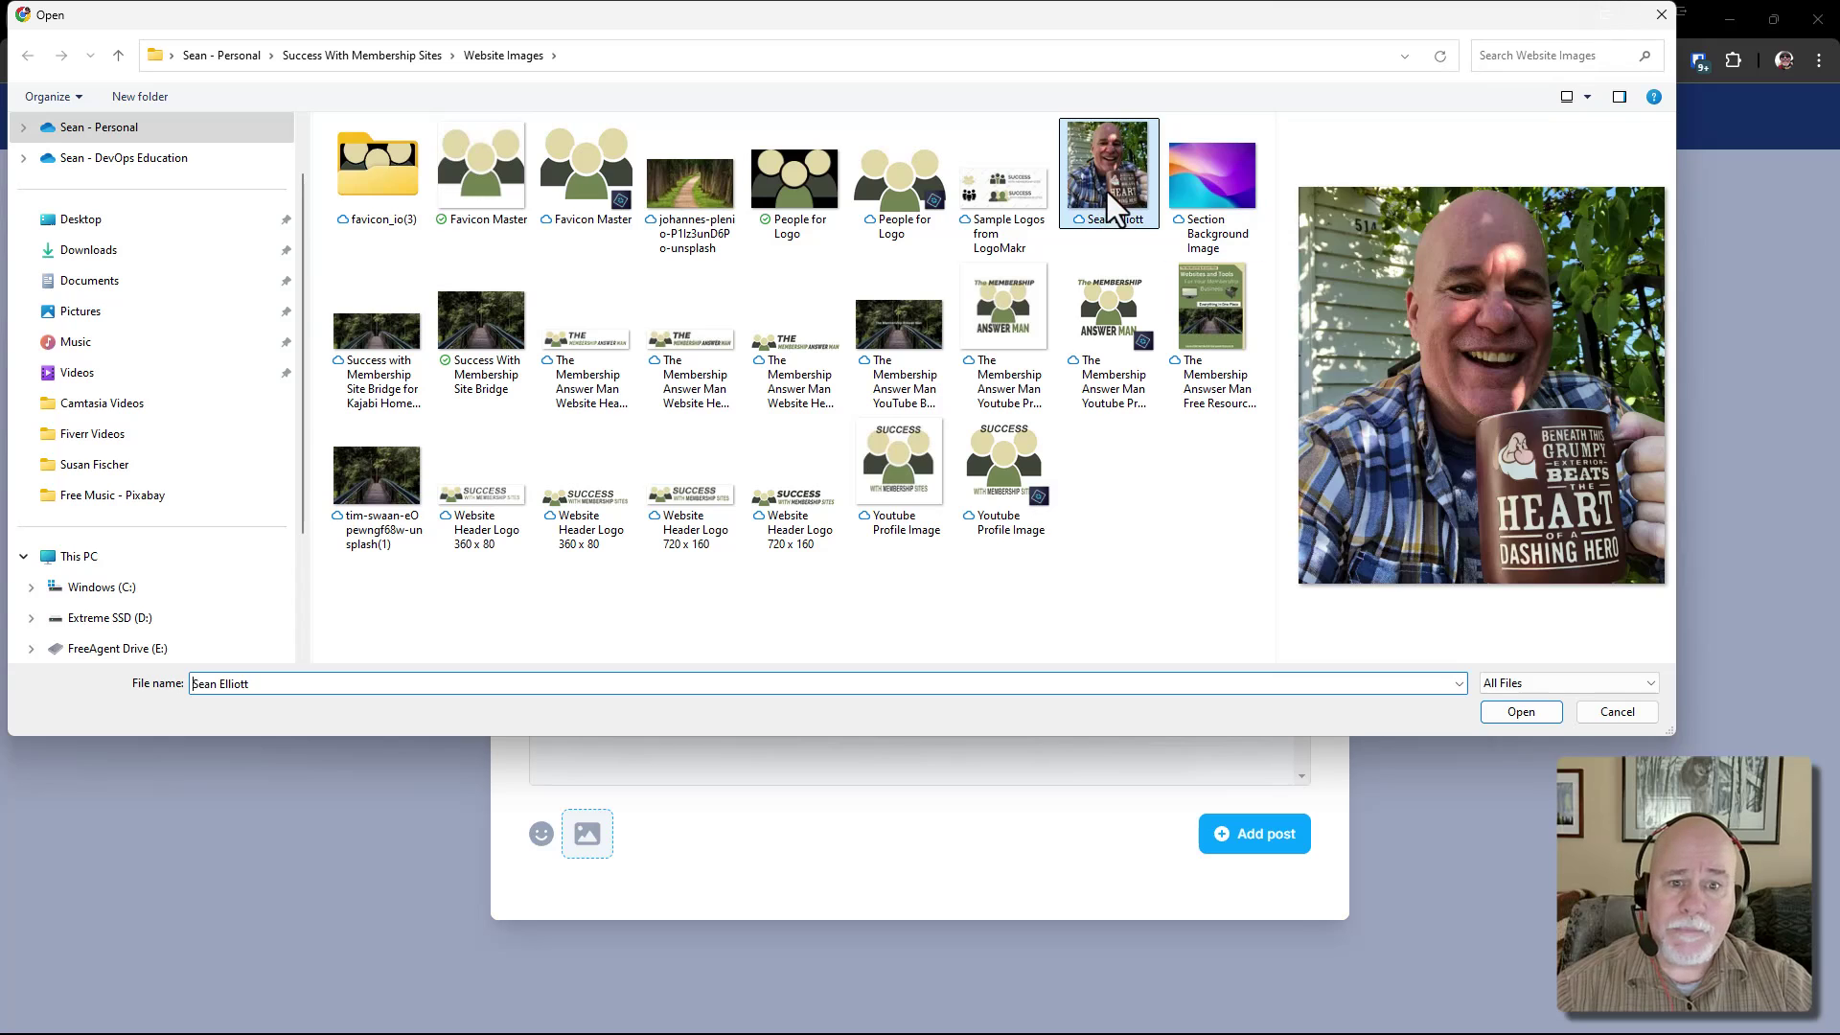
{"action": "left_click", "coordinate": [1521, 712]}
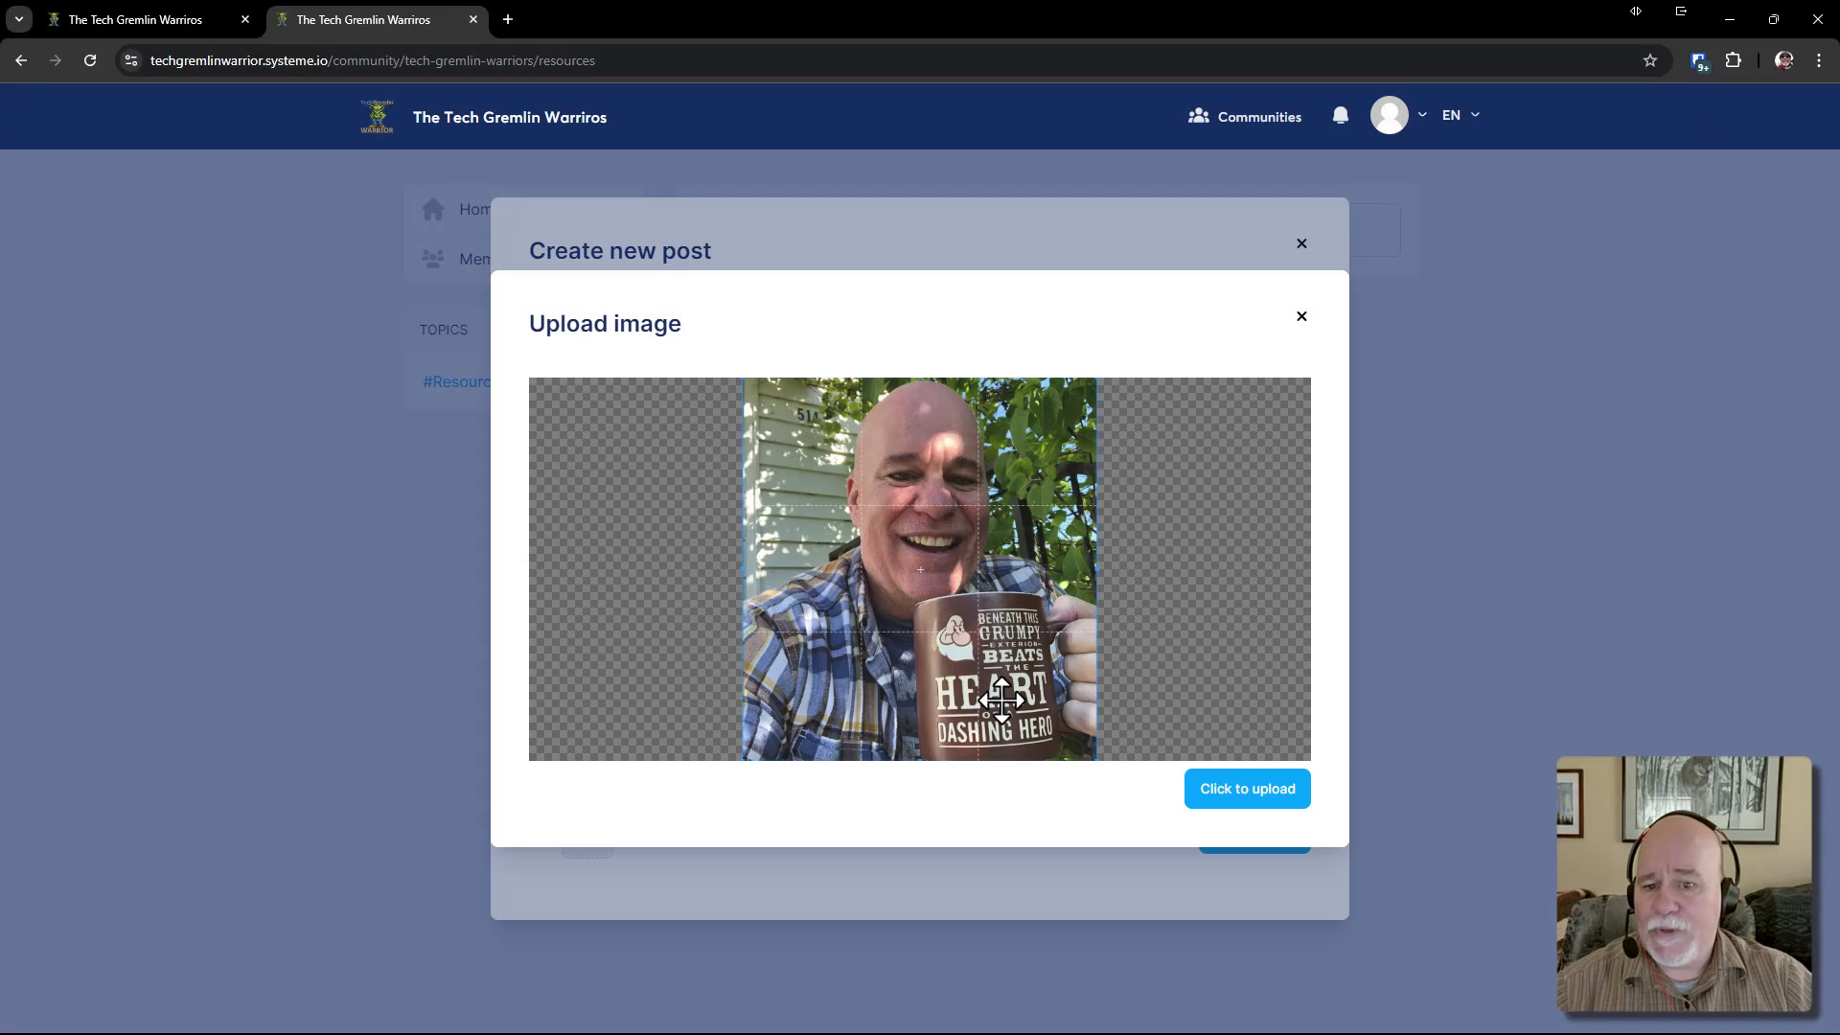
{"action": "left_click", "coordinate": [1217, 797]}
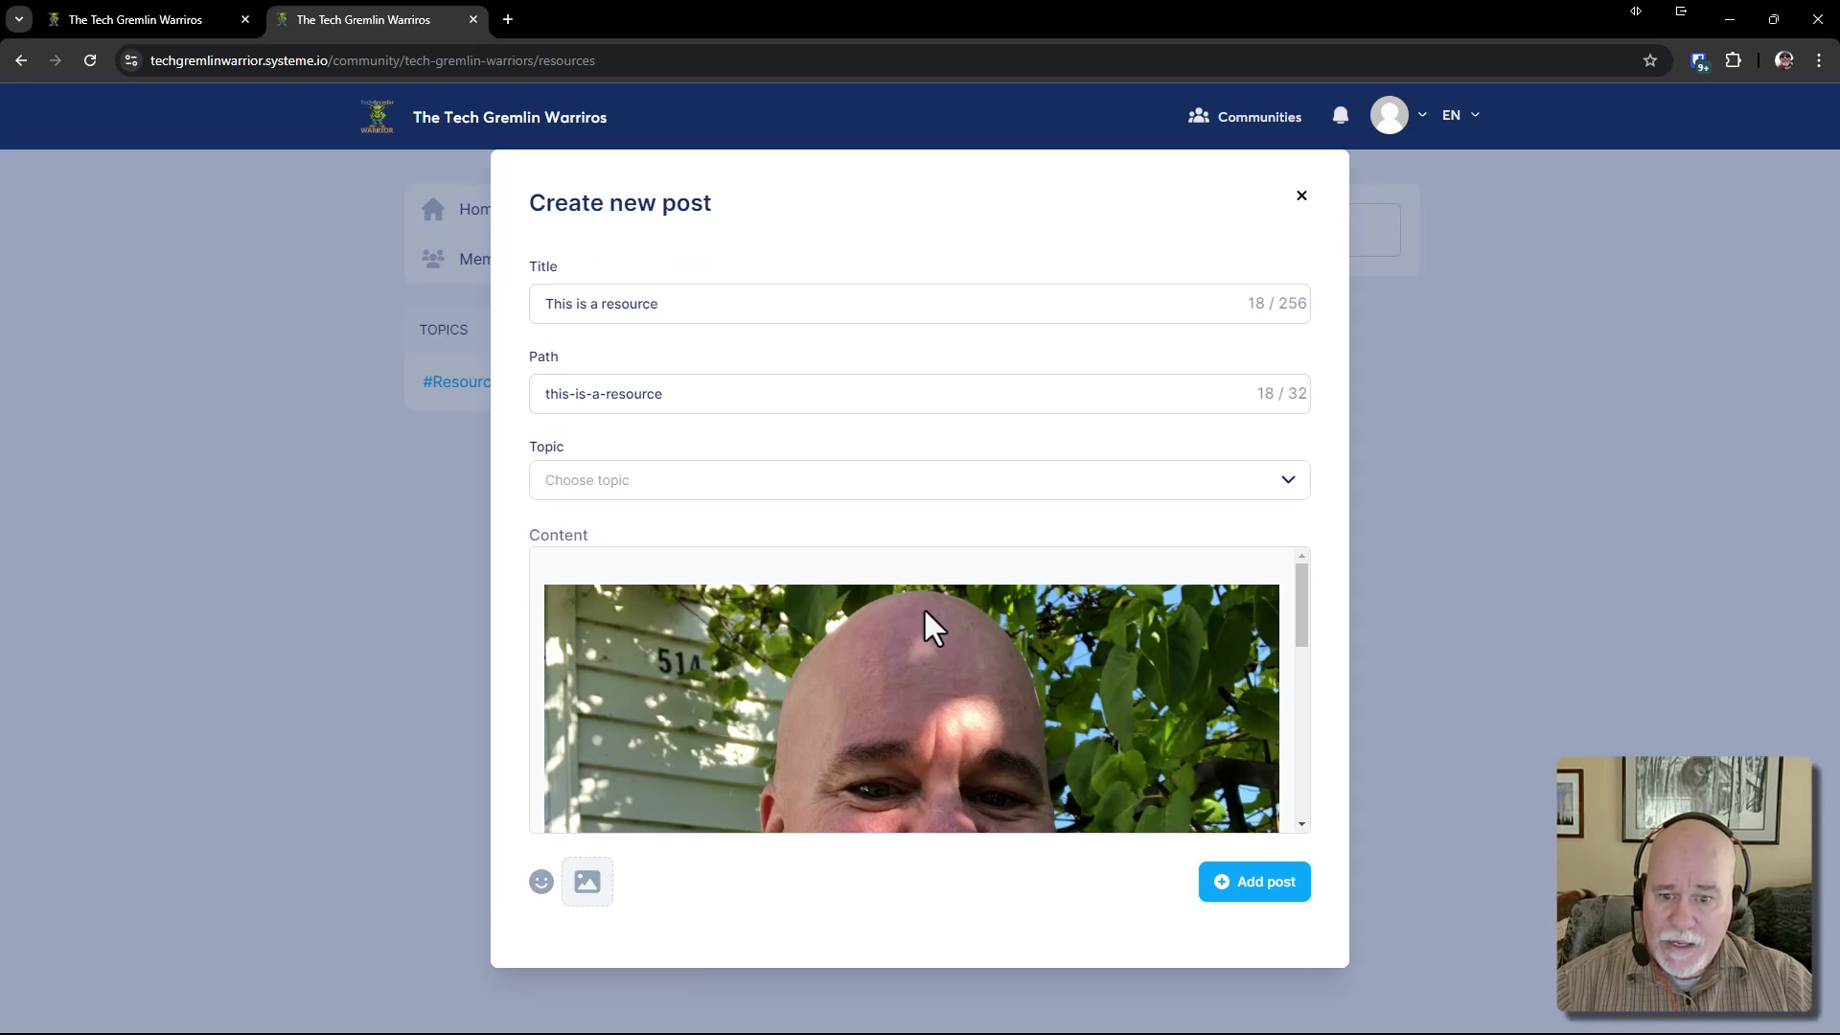
{"action": "scroll", "coordinate": [1135, 746], "scroll_direction": "down", "scroll_amount": 5}
{"action": "scroll", "coordinate": [1063, 733], "scroll_direction": "up", "scroll_amount": 1}
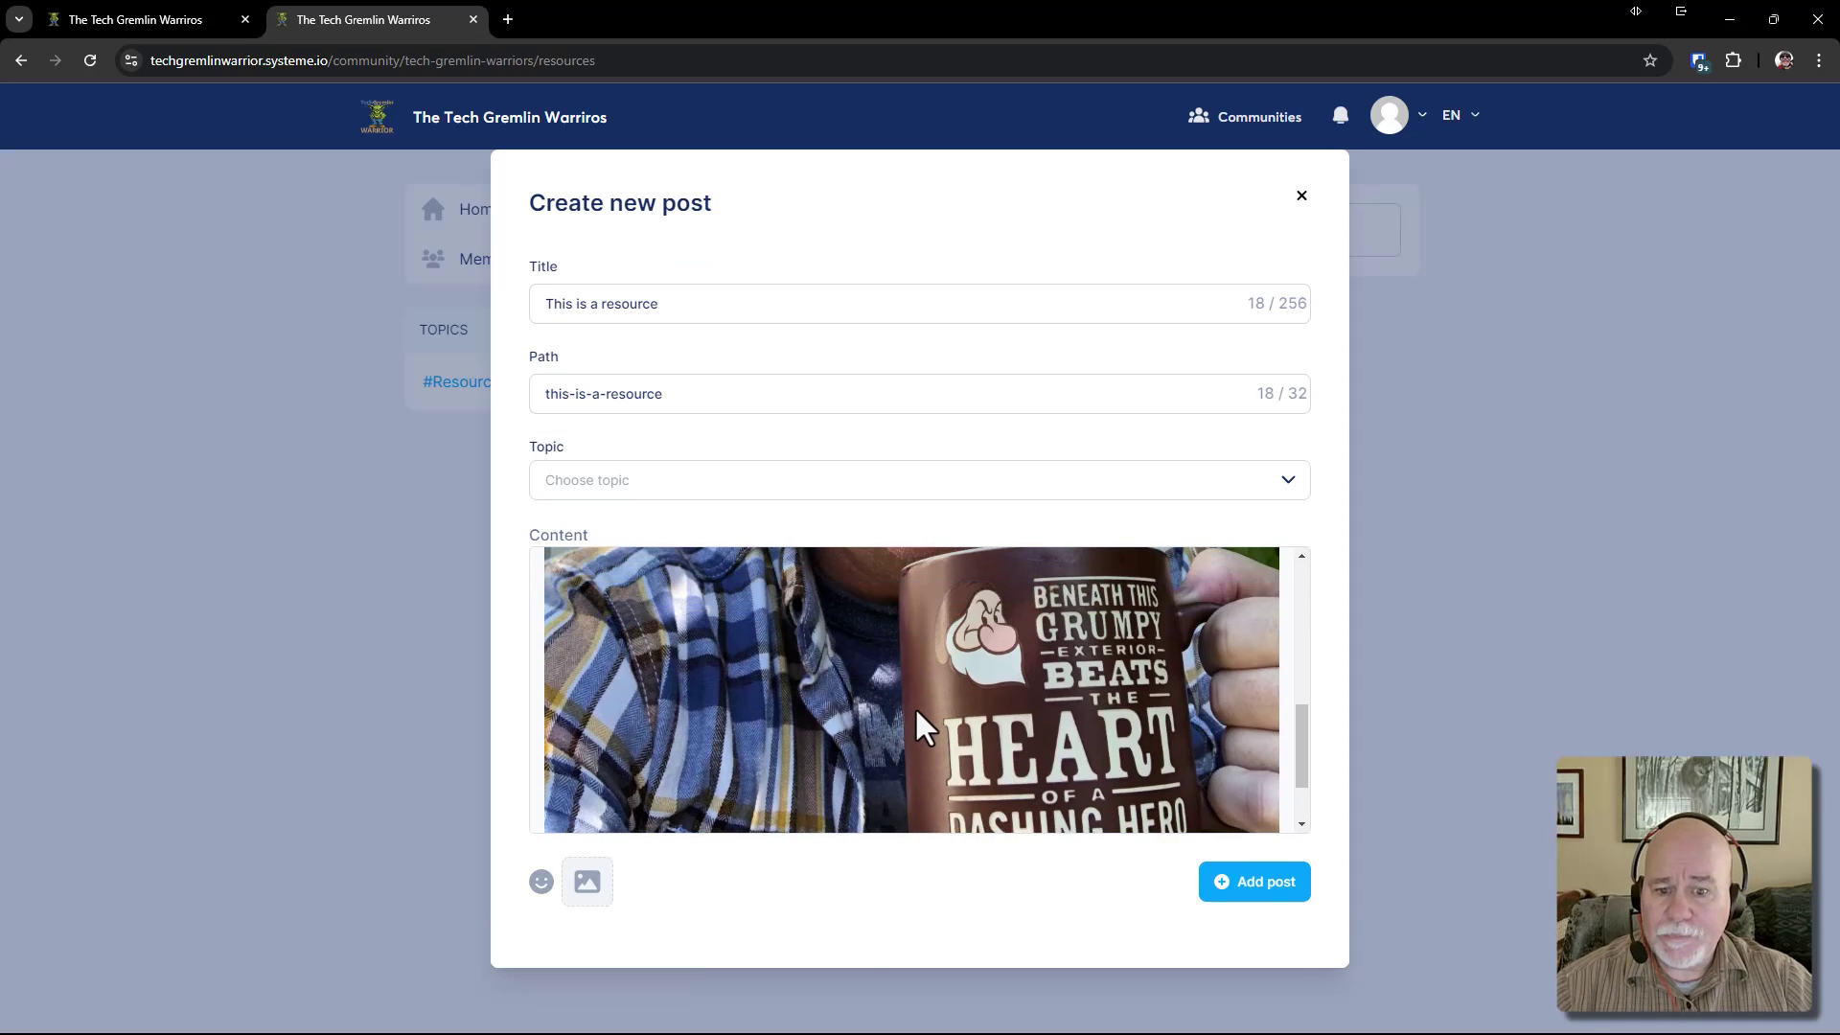
{"action": "scroll", "coordinate": [914, 709], "scroll_direction": "up", "scroll_amount": 3}
{"action": "right_click", "coordinate": [912, 706]}
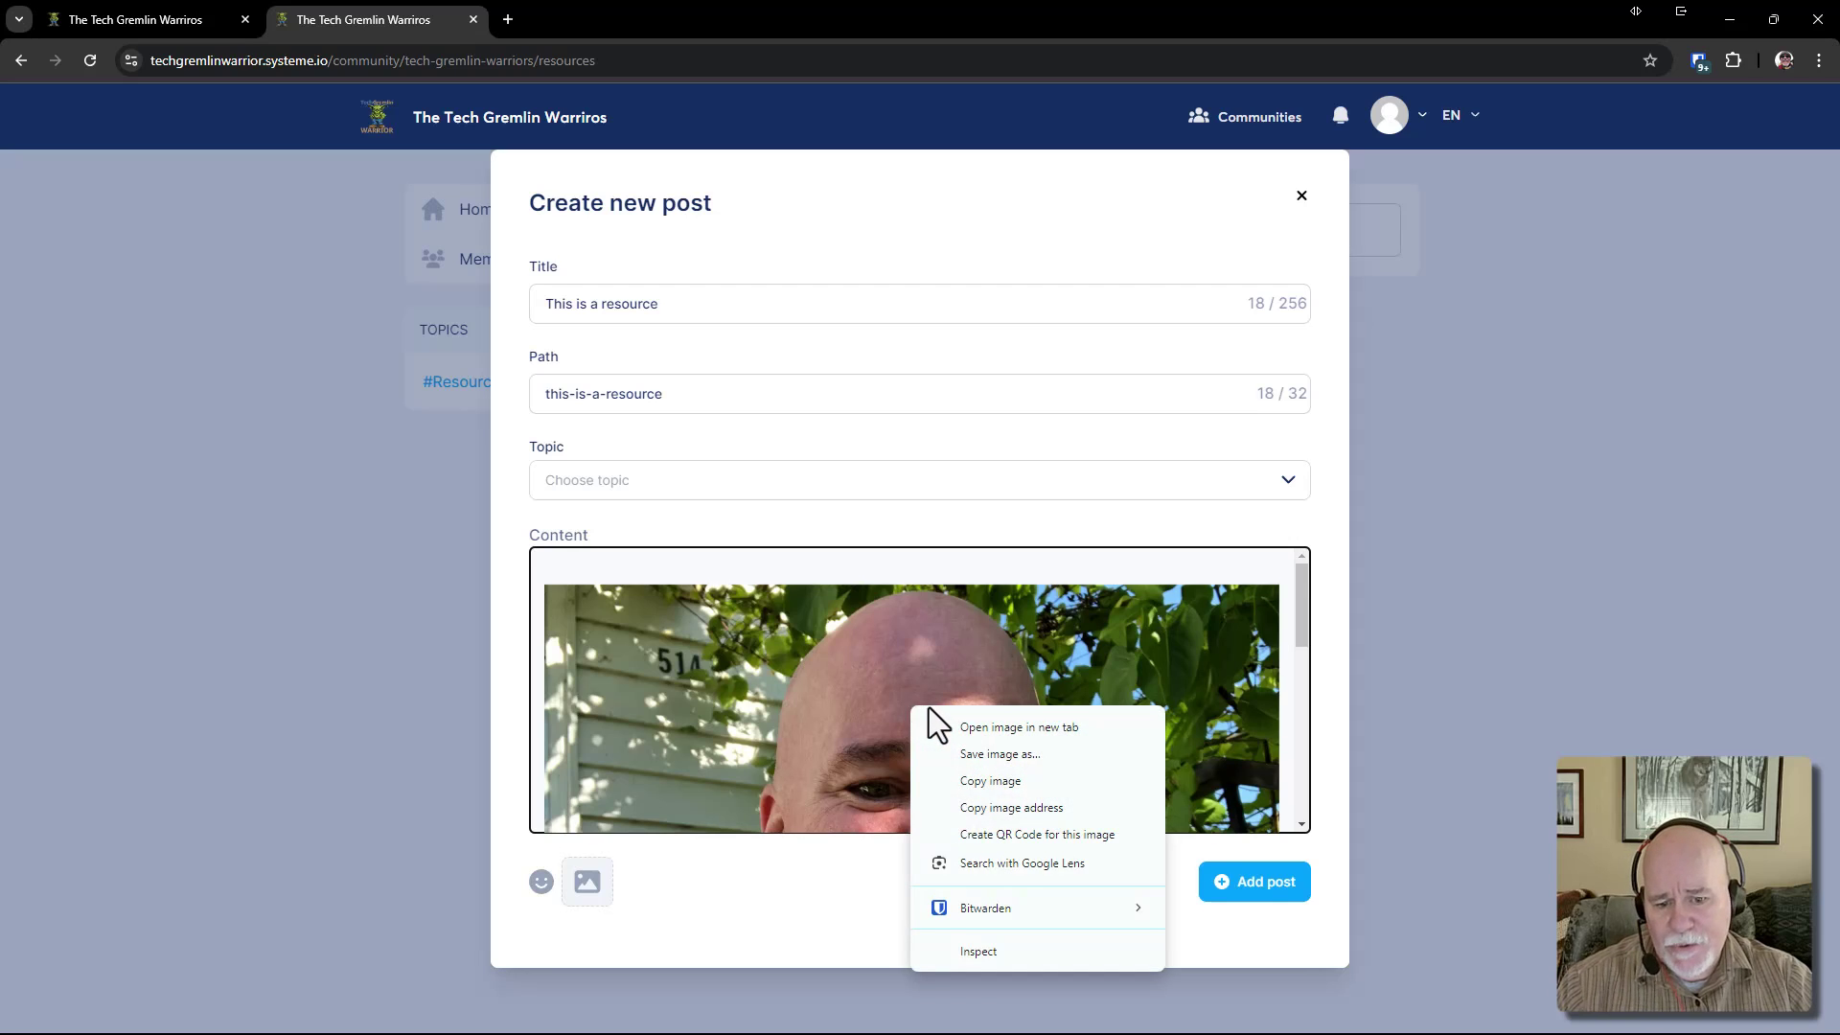
{"action": "scroll", "coordinate": [815, 695], "scroll_direction": "down", "scroll_amount": 5}
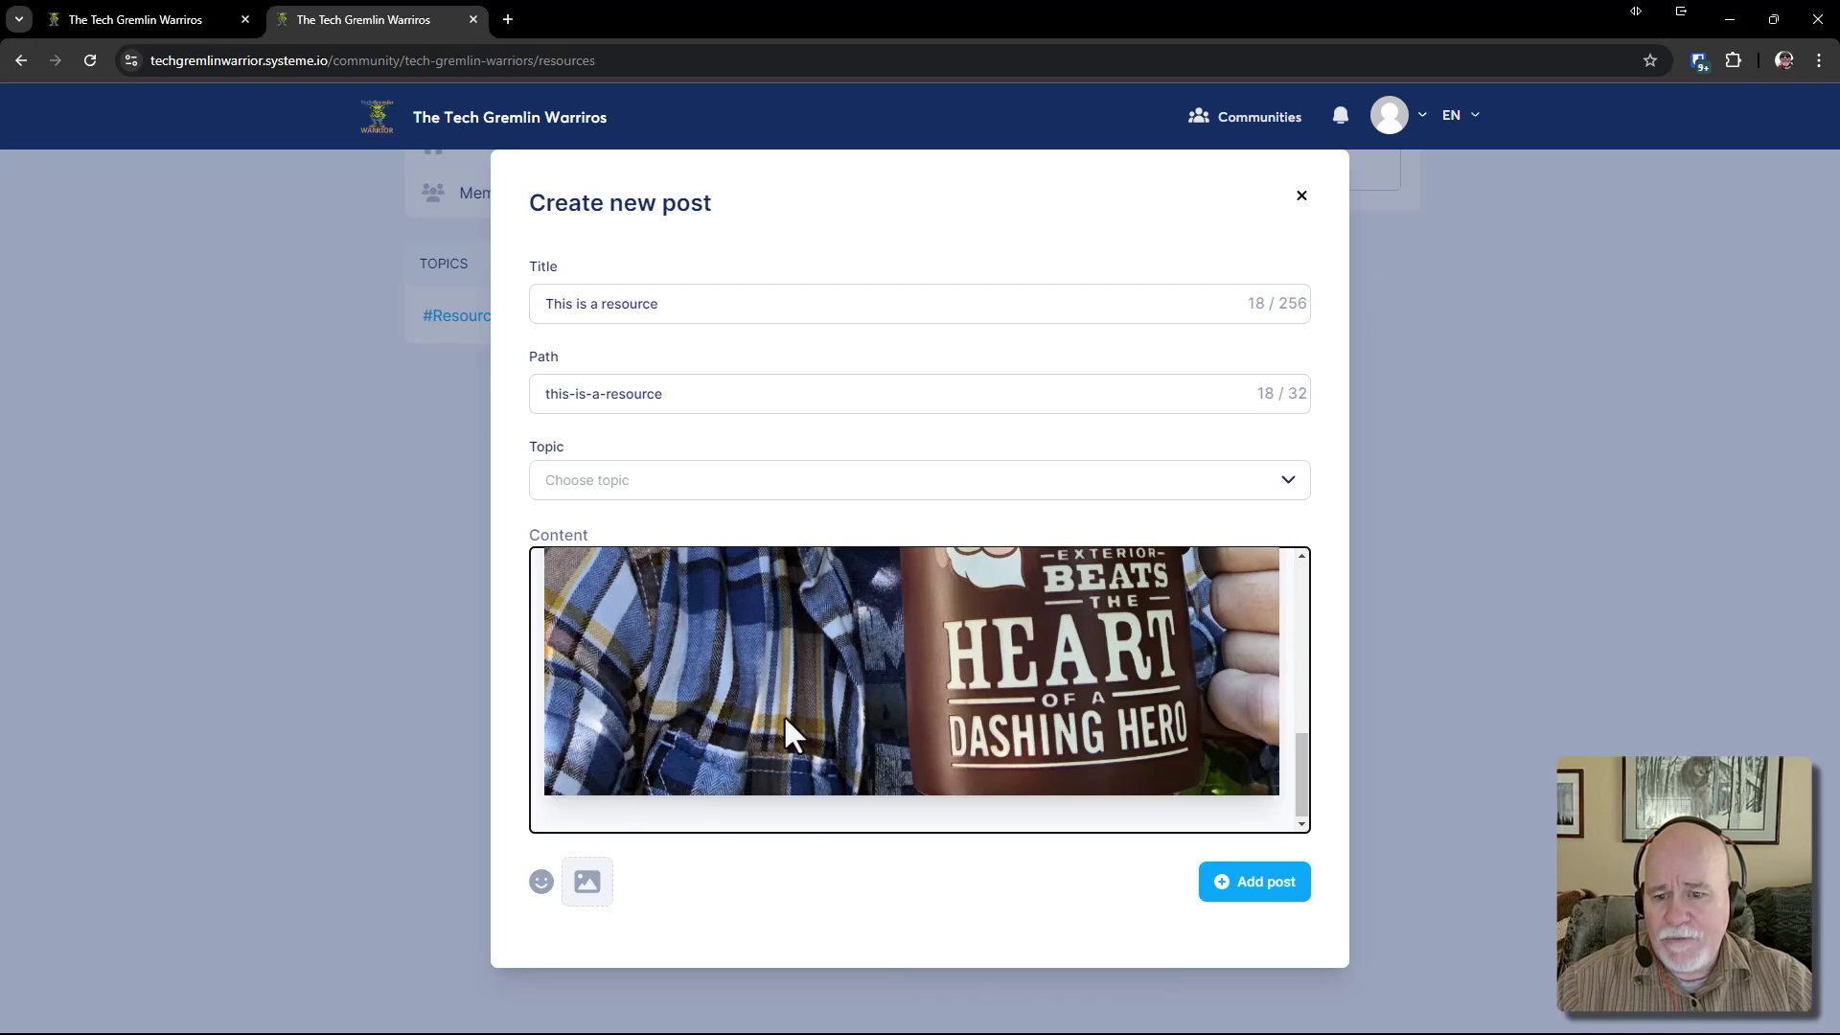
Write the line "This is a picture." above the photo in the post's content
{"action": "left_click", "coordinate": [701, 818]}
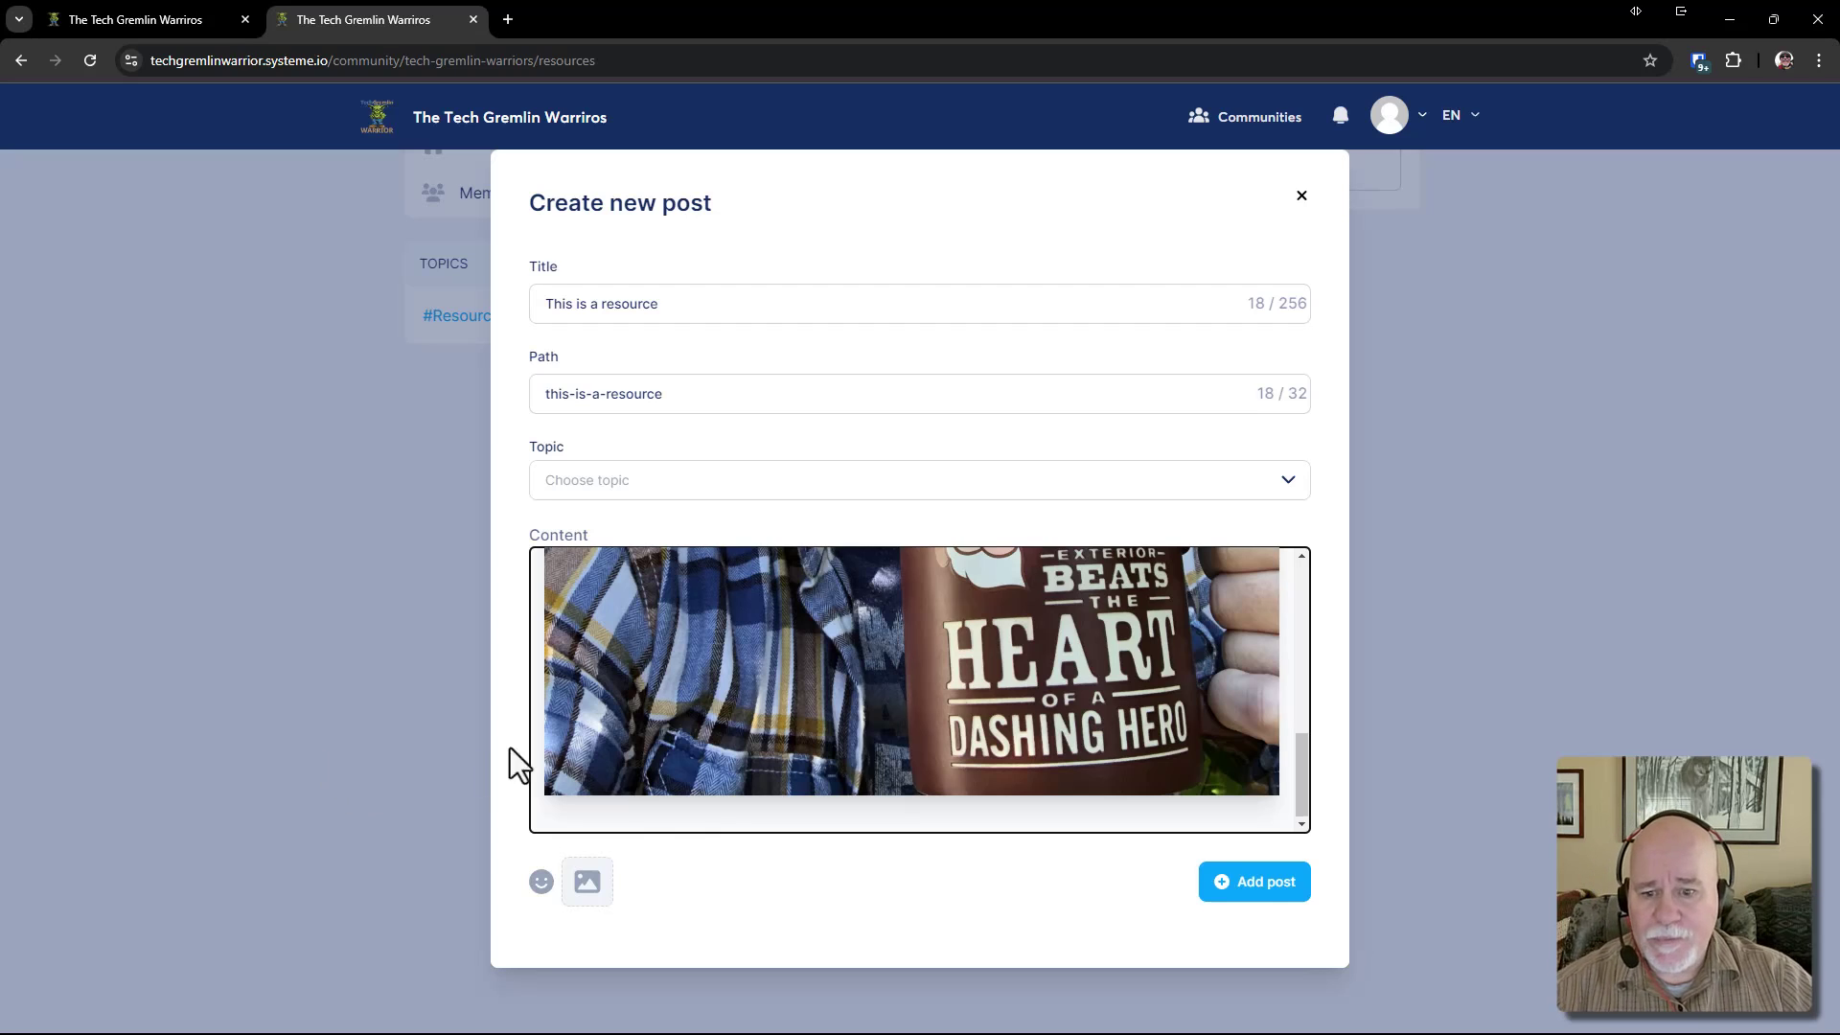
{"action": "scroll", "coordinate": [750, 693], "scroll_direction": "up", "scroll_amount": 10}
{"action": "left_click", "coordinate": [585, 570]}
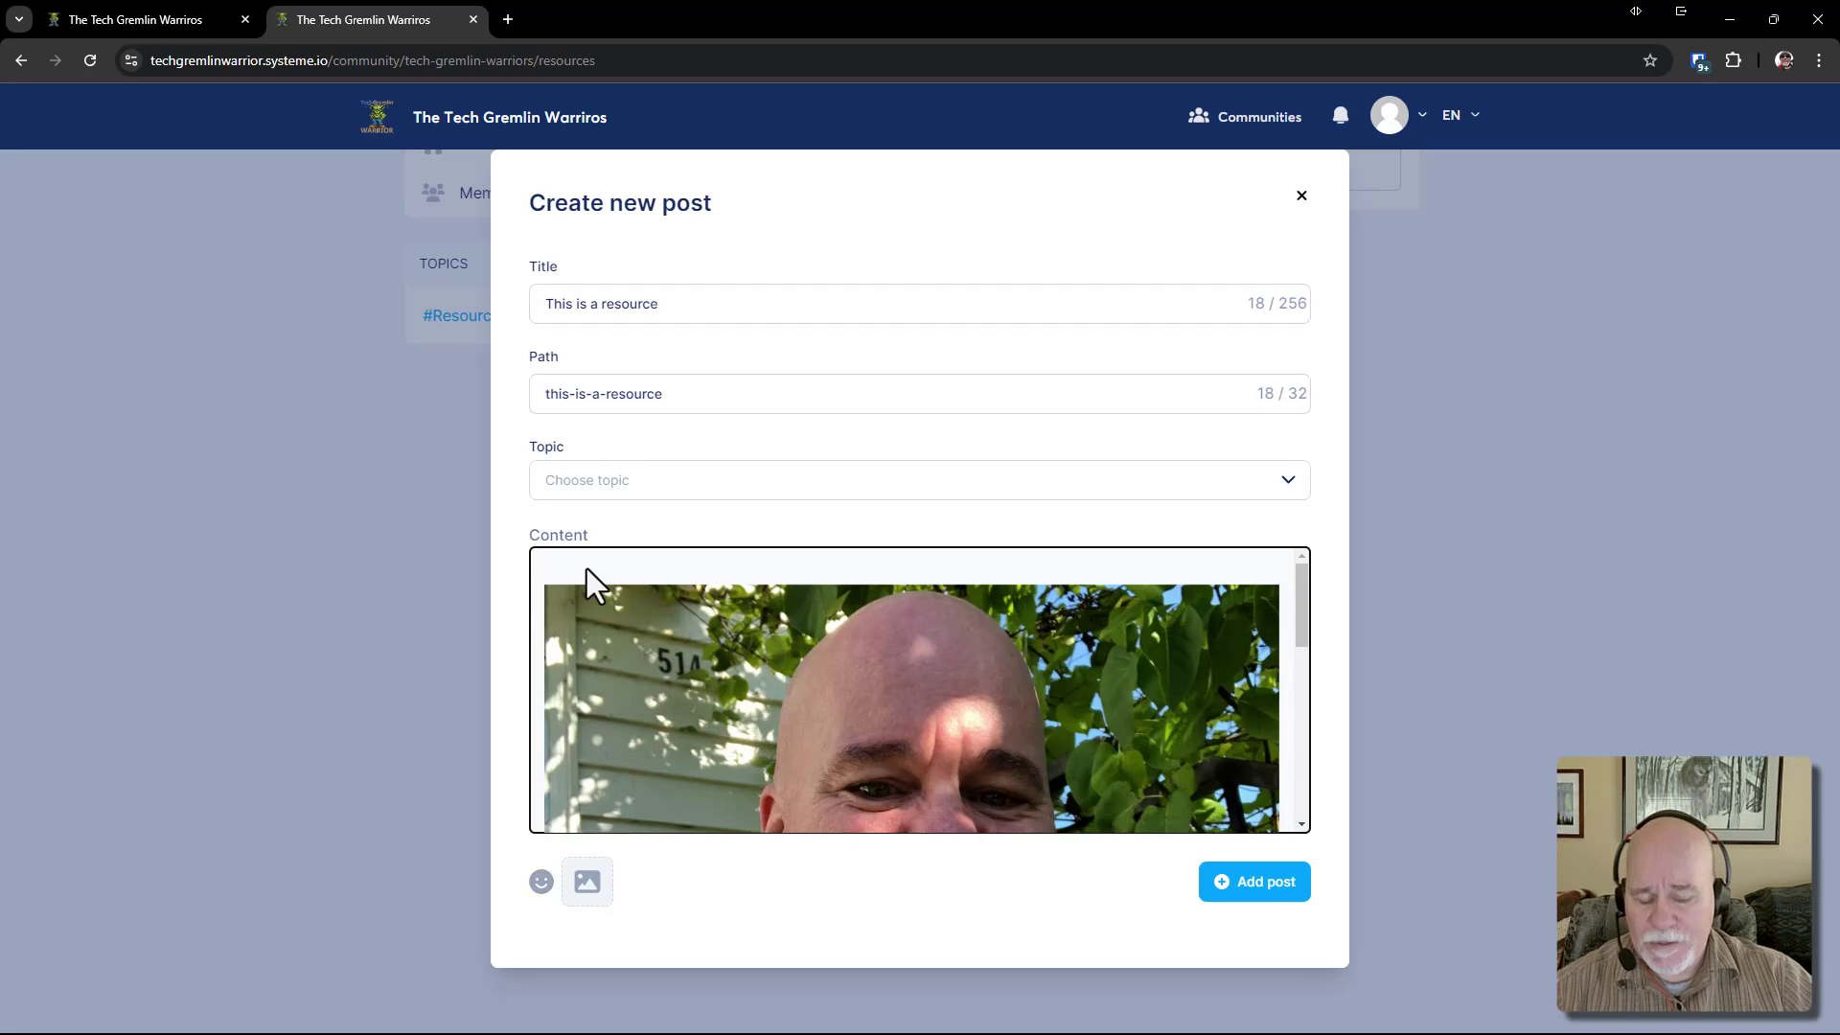
{"action": "key", "text": "Return"}
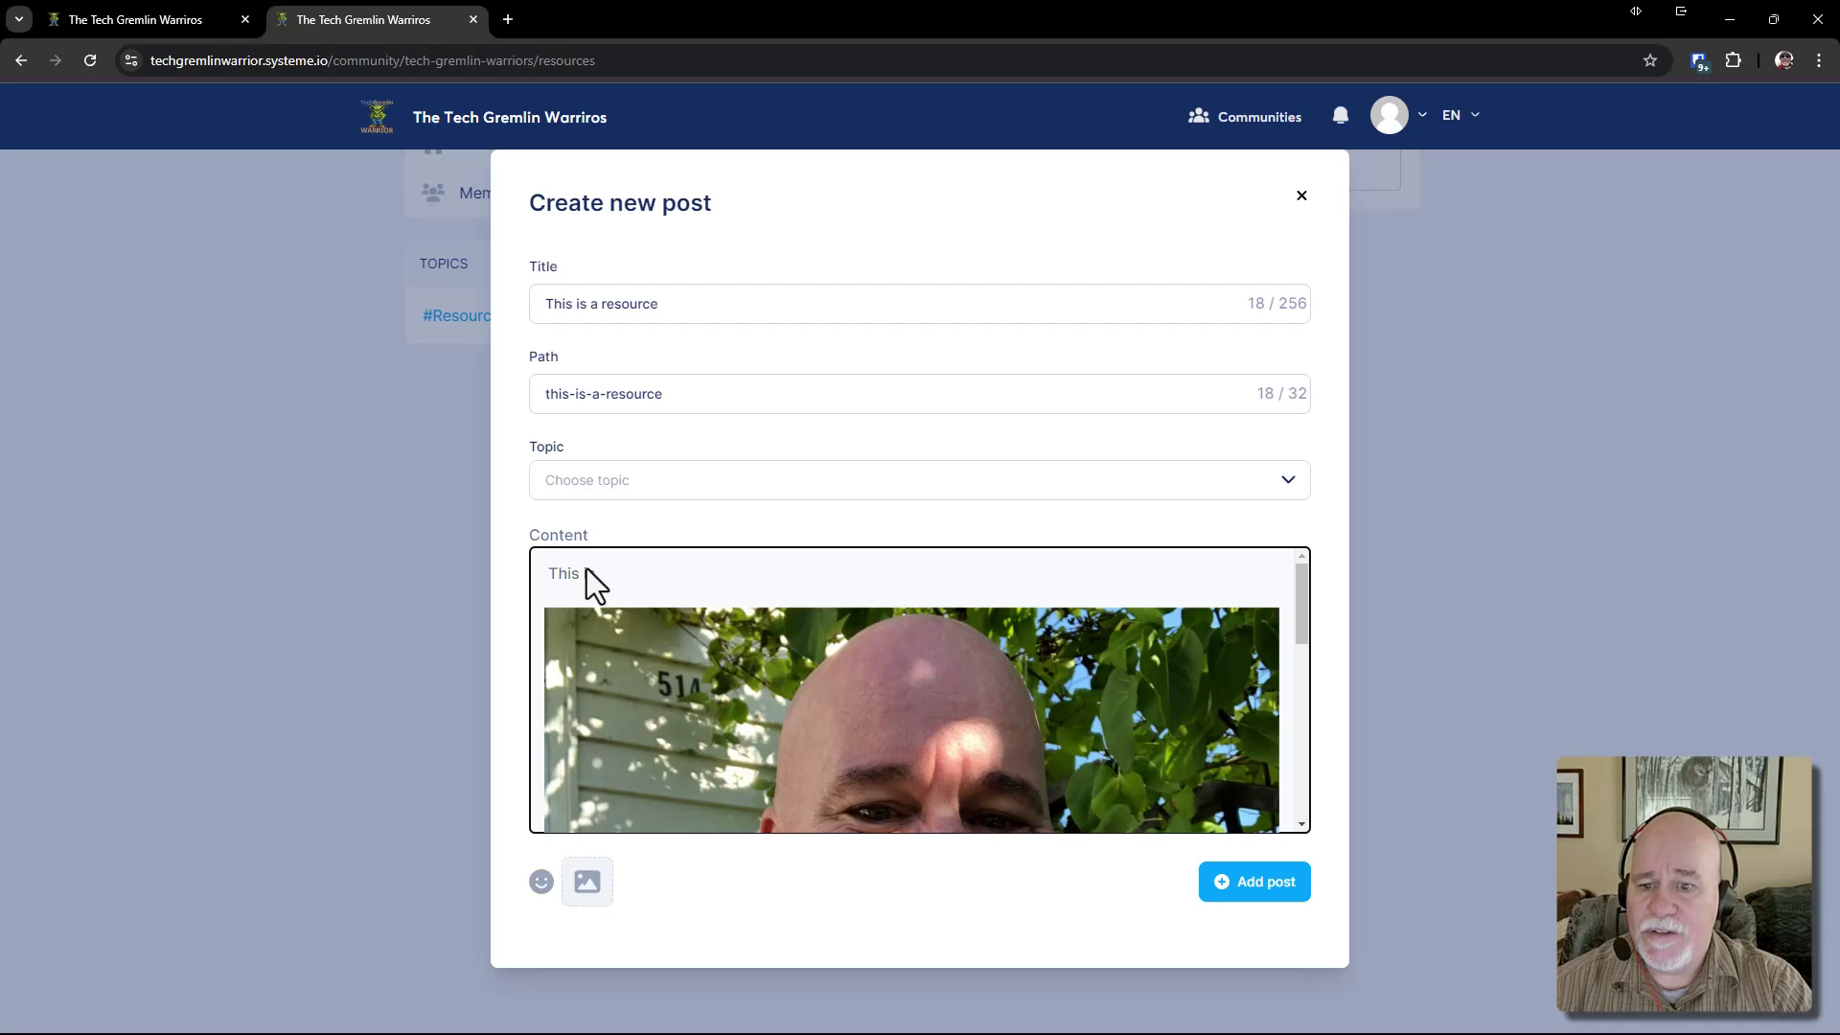
{"action": "type", "text": "This is a picu"}
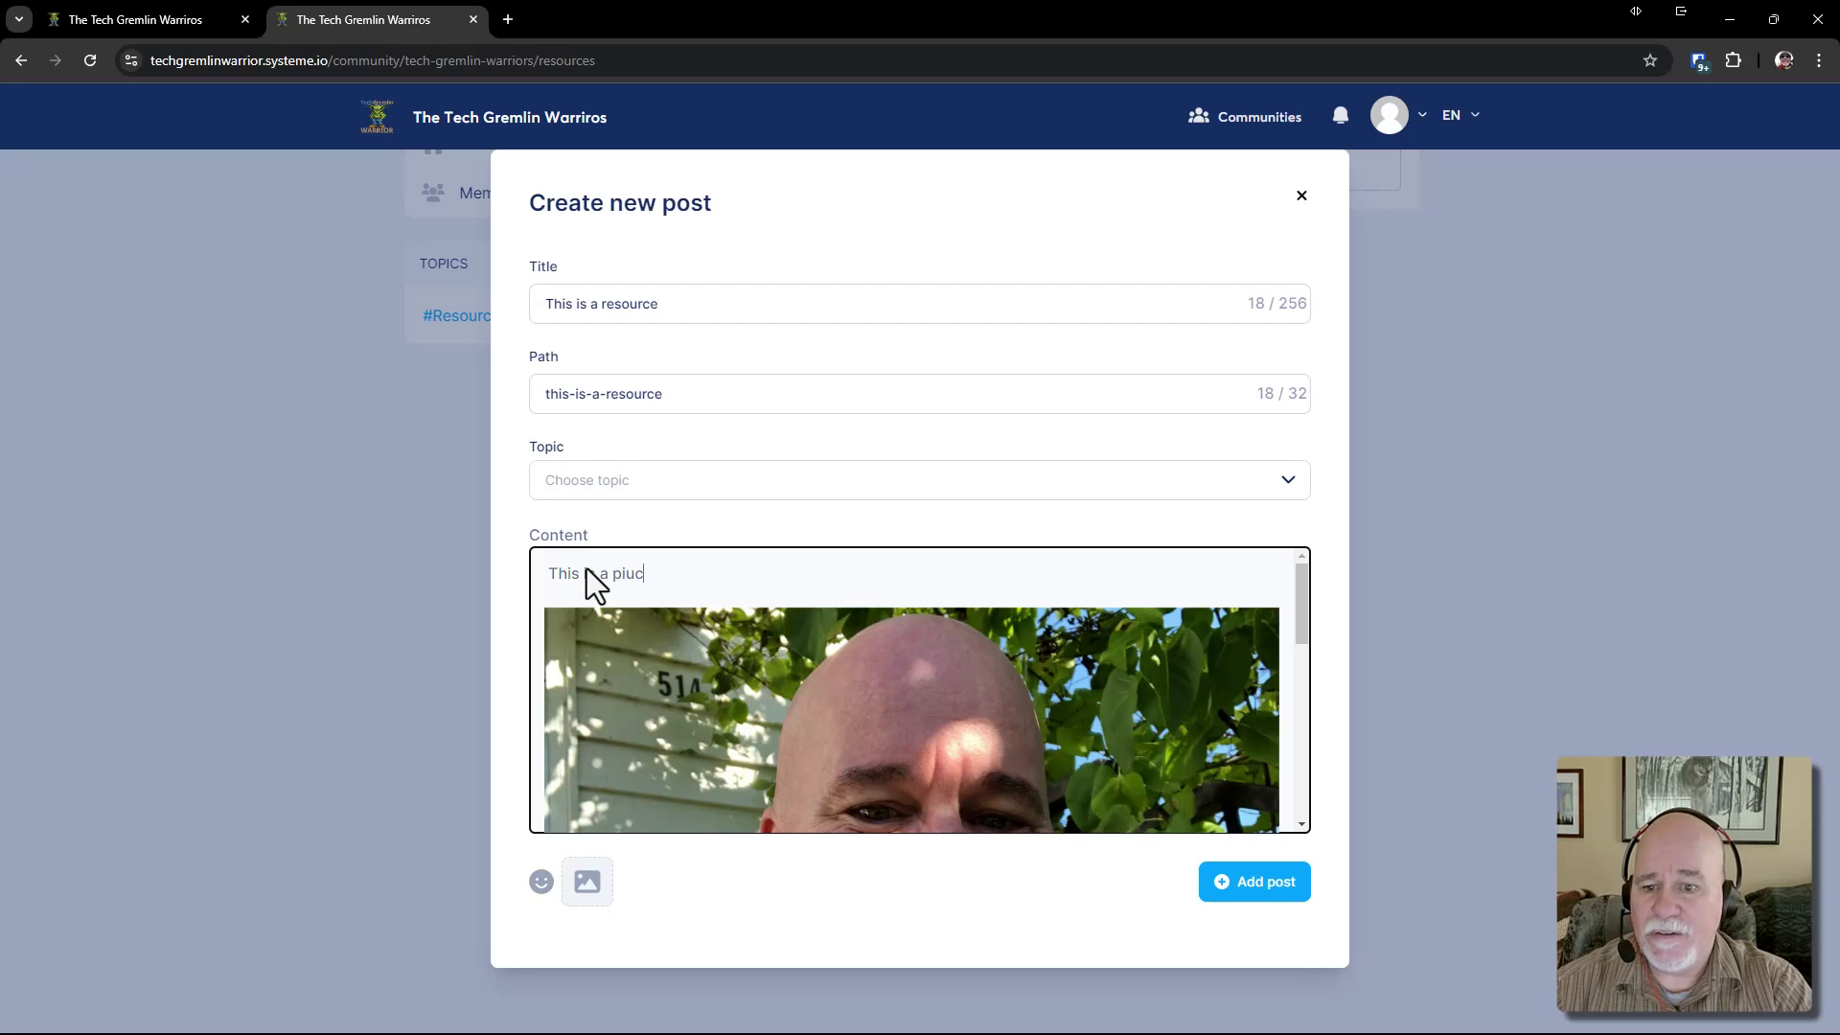
{"action": "type", "text": "tre!"}
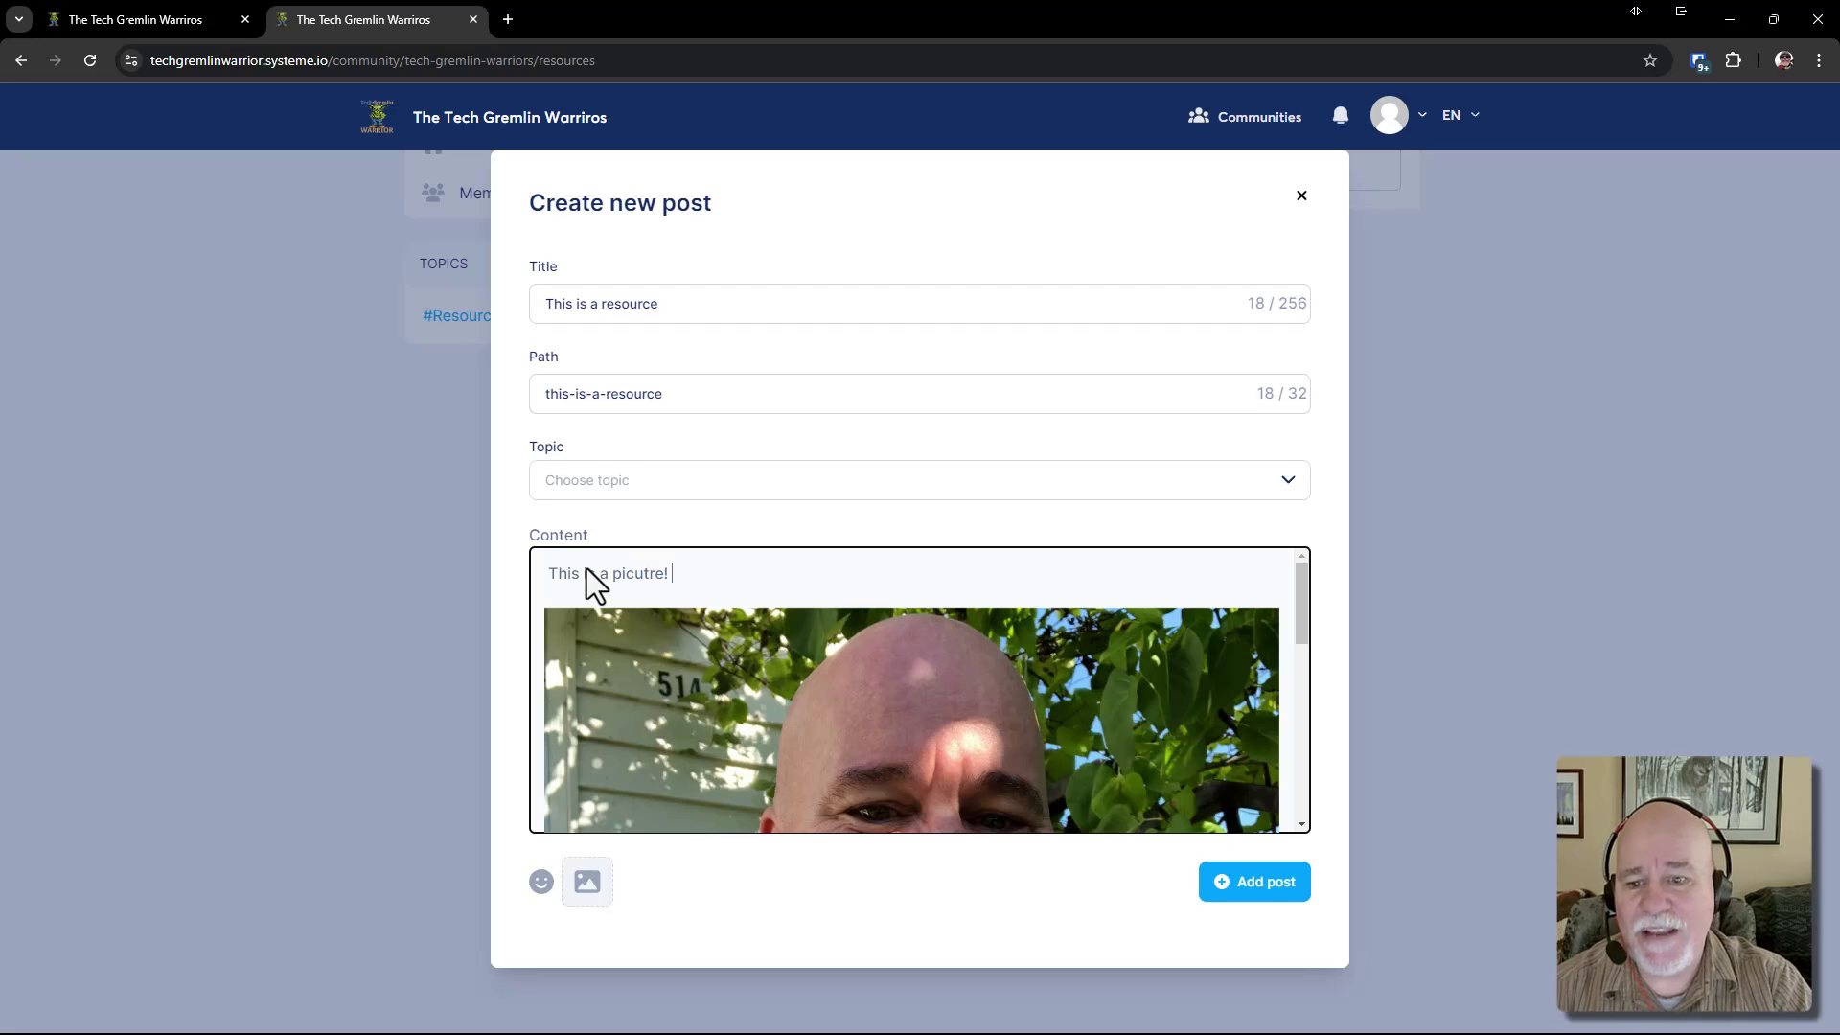
{"action": "key", "text": "BackSpace"}
{"action": "key", "text": "BackSpace"}
{"action": "key", "text": "BackSpace"}
{"action": "key", "text": "BackSpace"}
{"action": "key", "text": "BackSpace"}
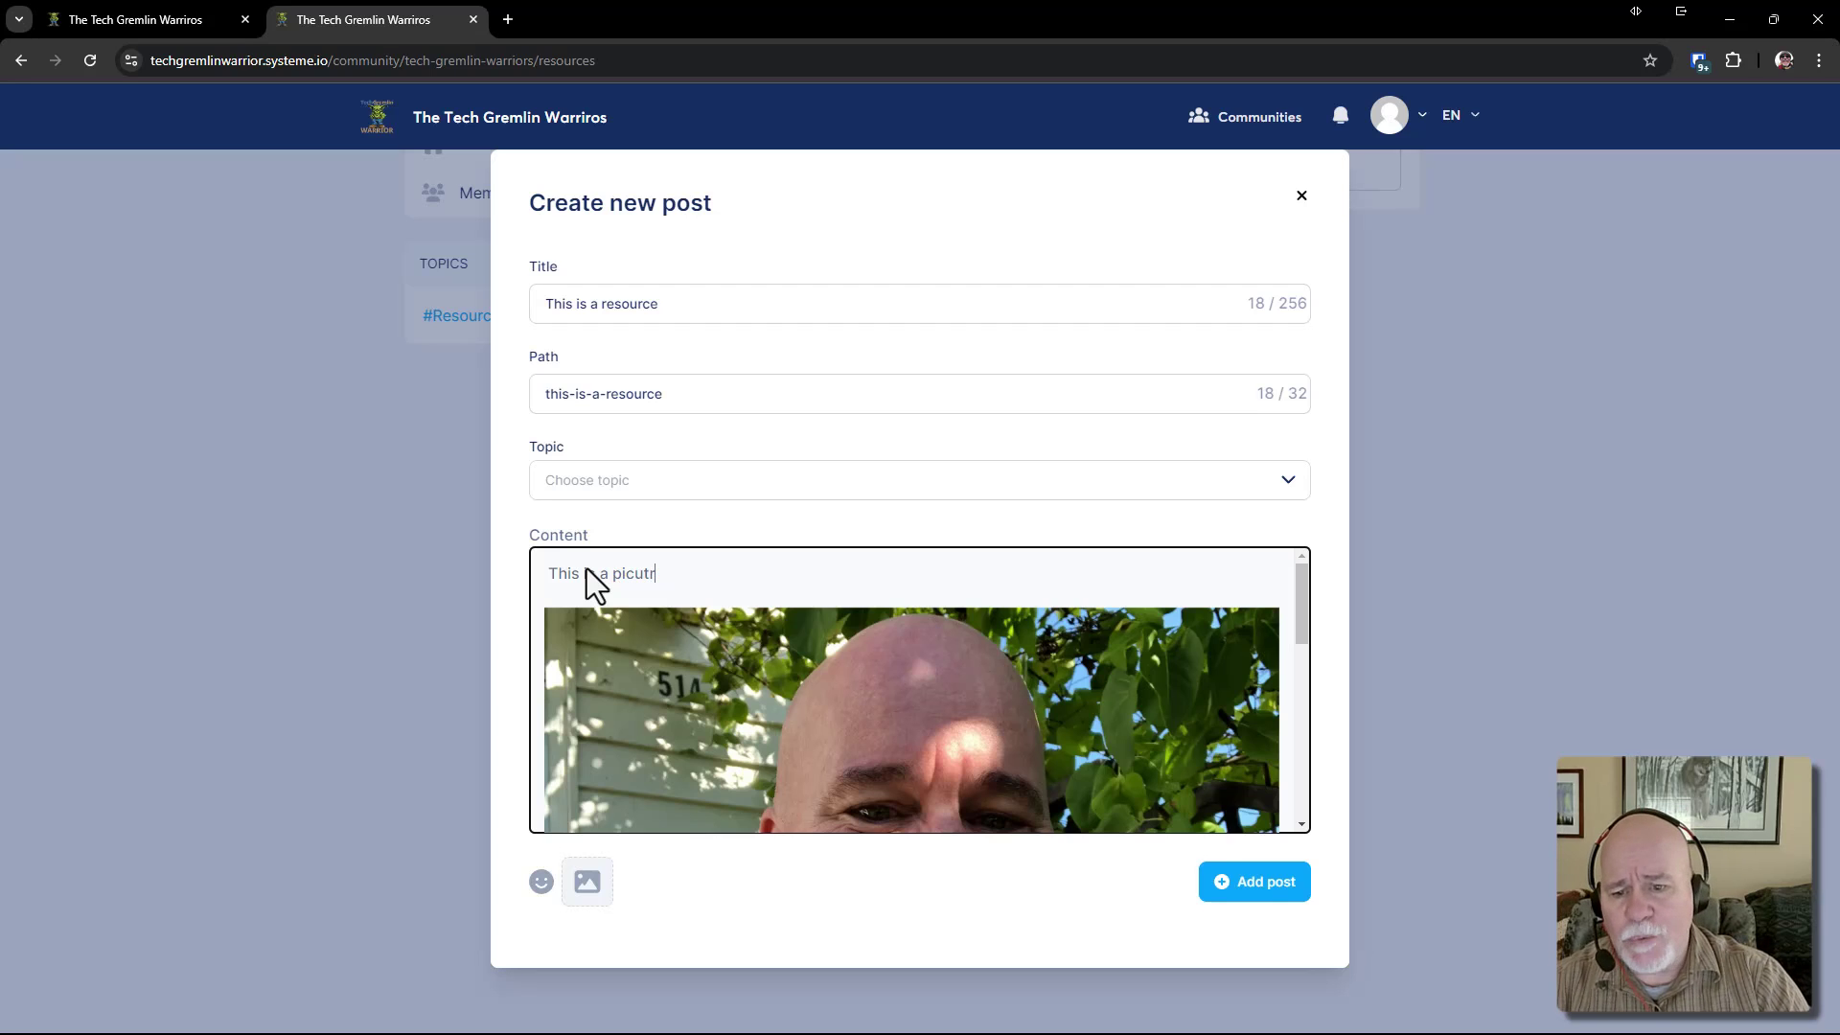
{"action": "type", "text": "ture"}
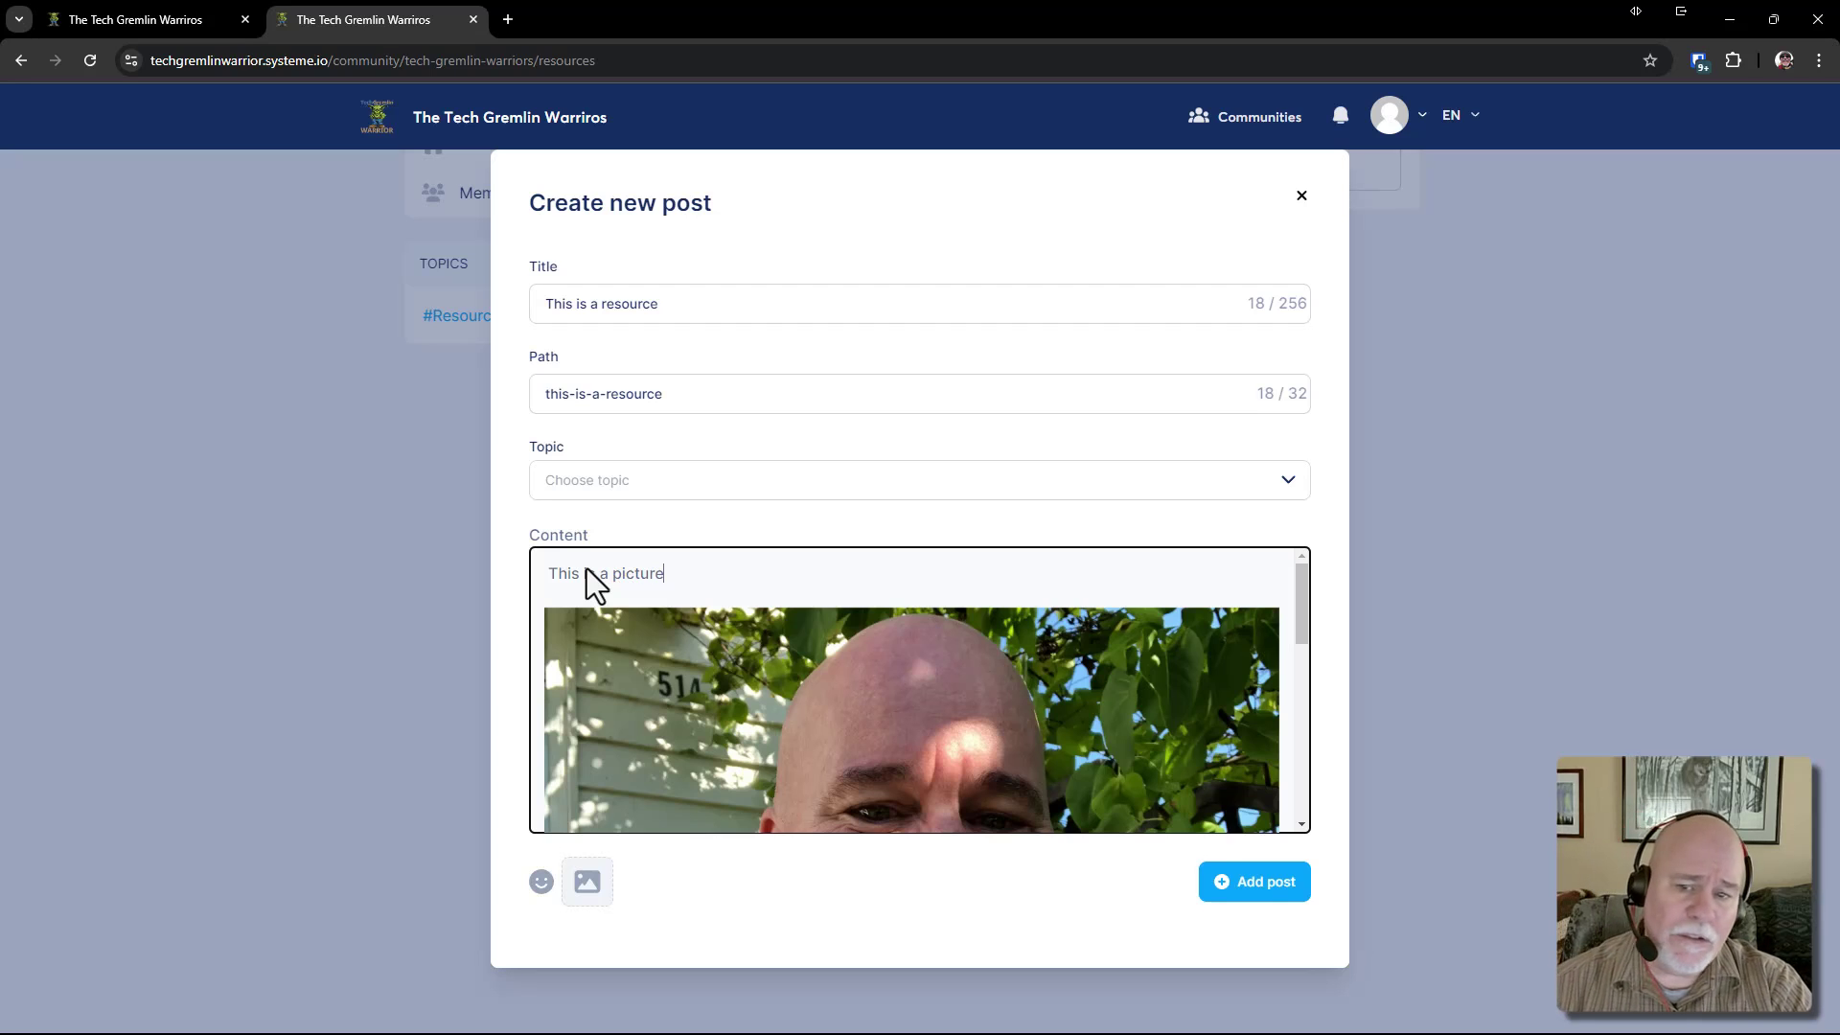
{"action": "type", "text": "."}
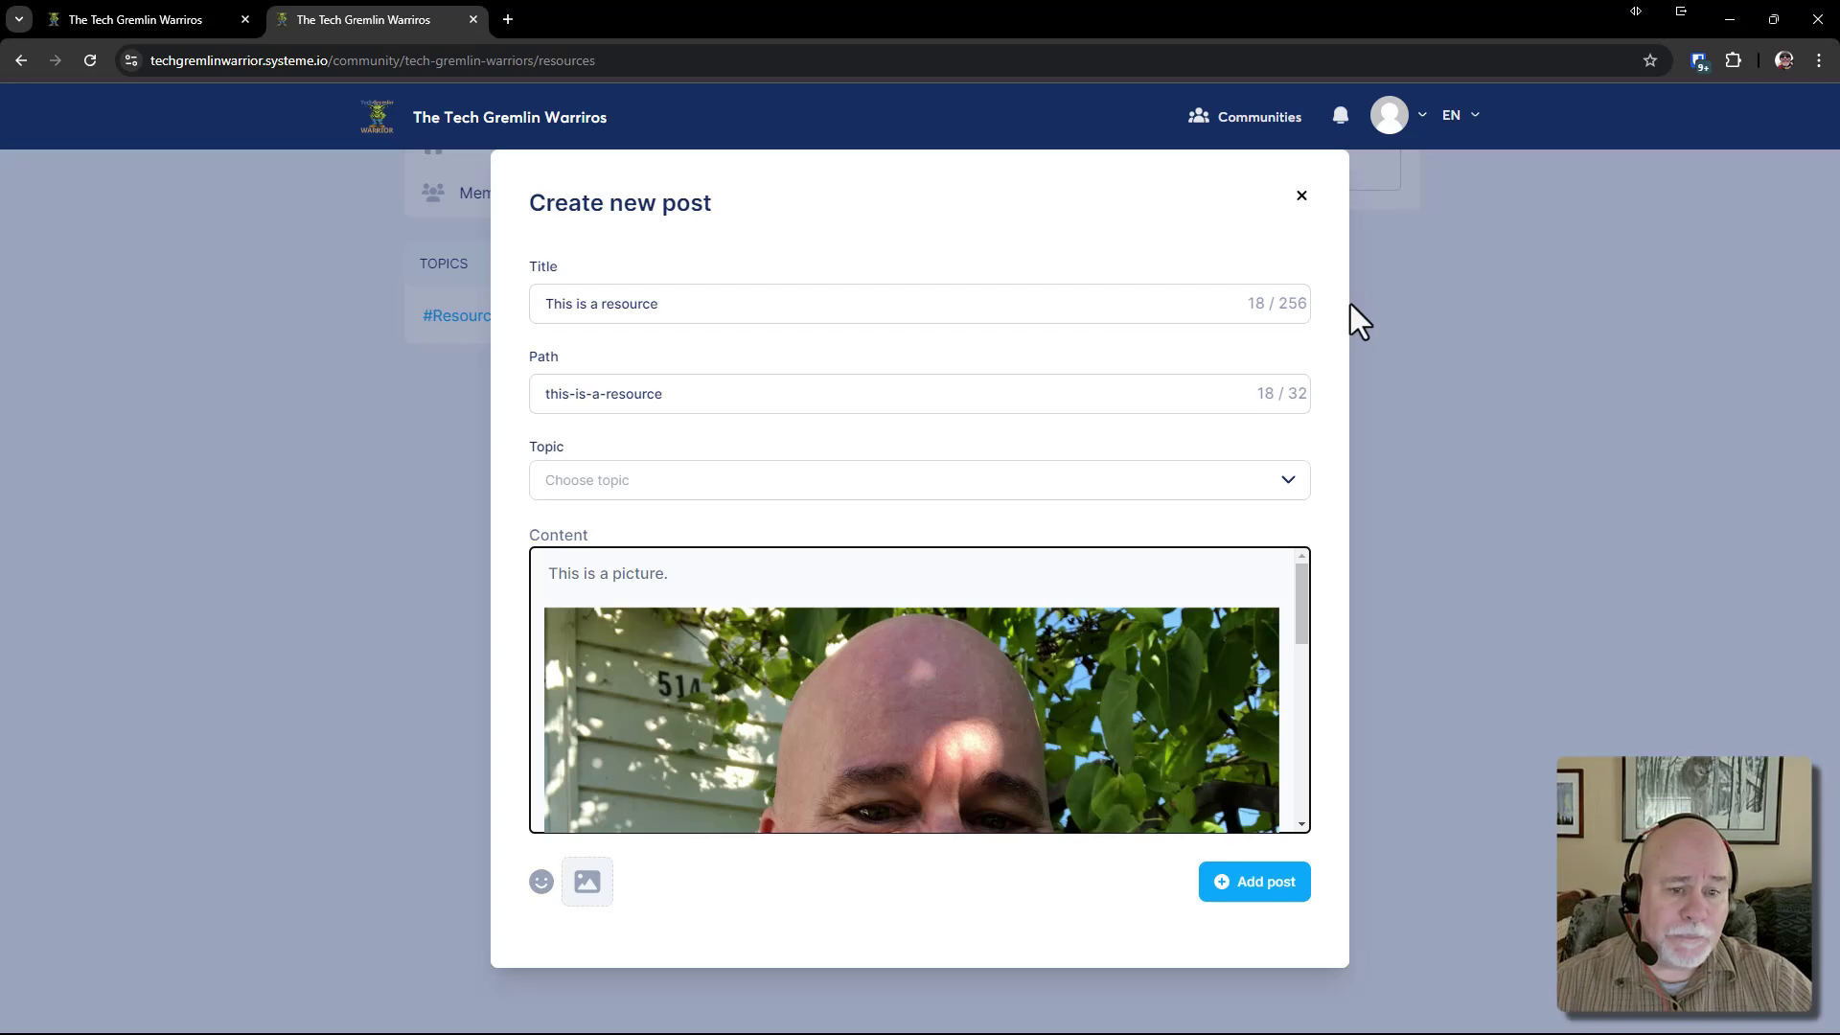
Try to publish the post, entering canva-template as its new topic
{"action": "left_click", "coordinate": [1249, 897]}
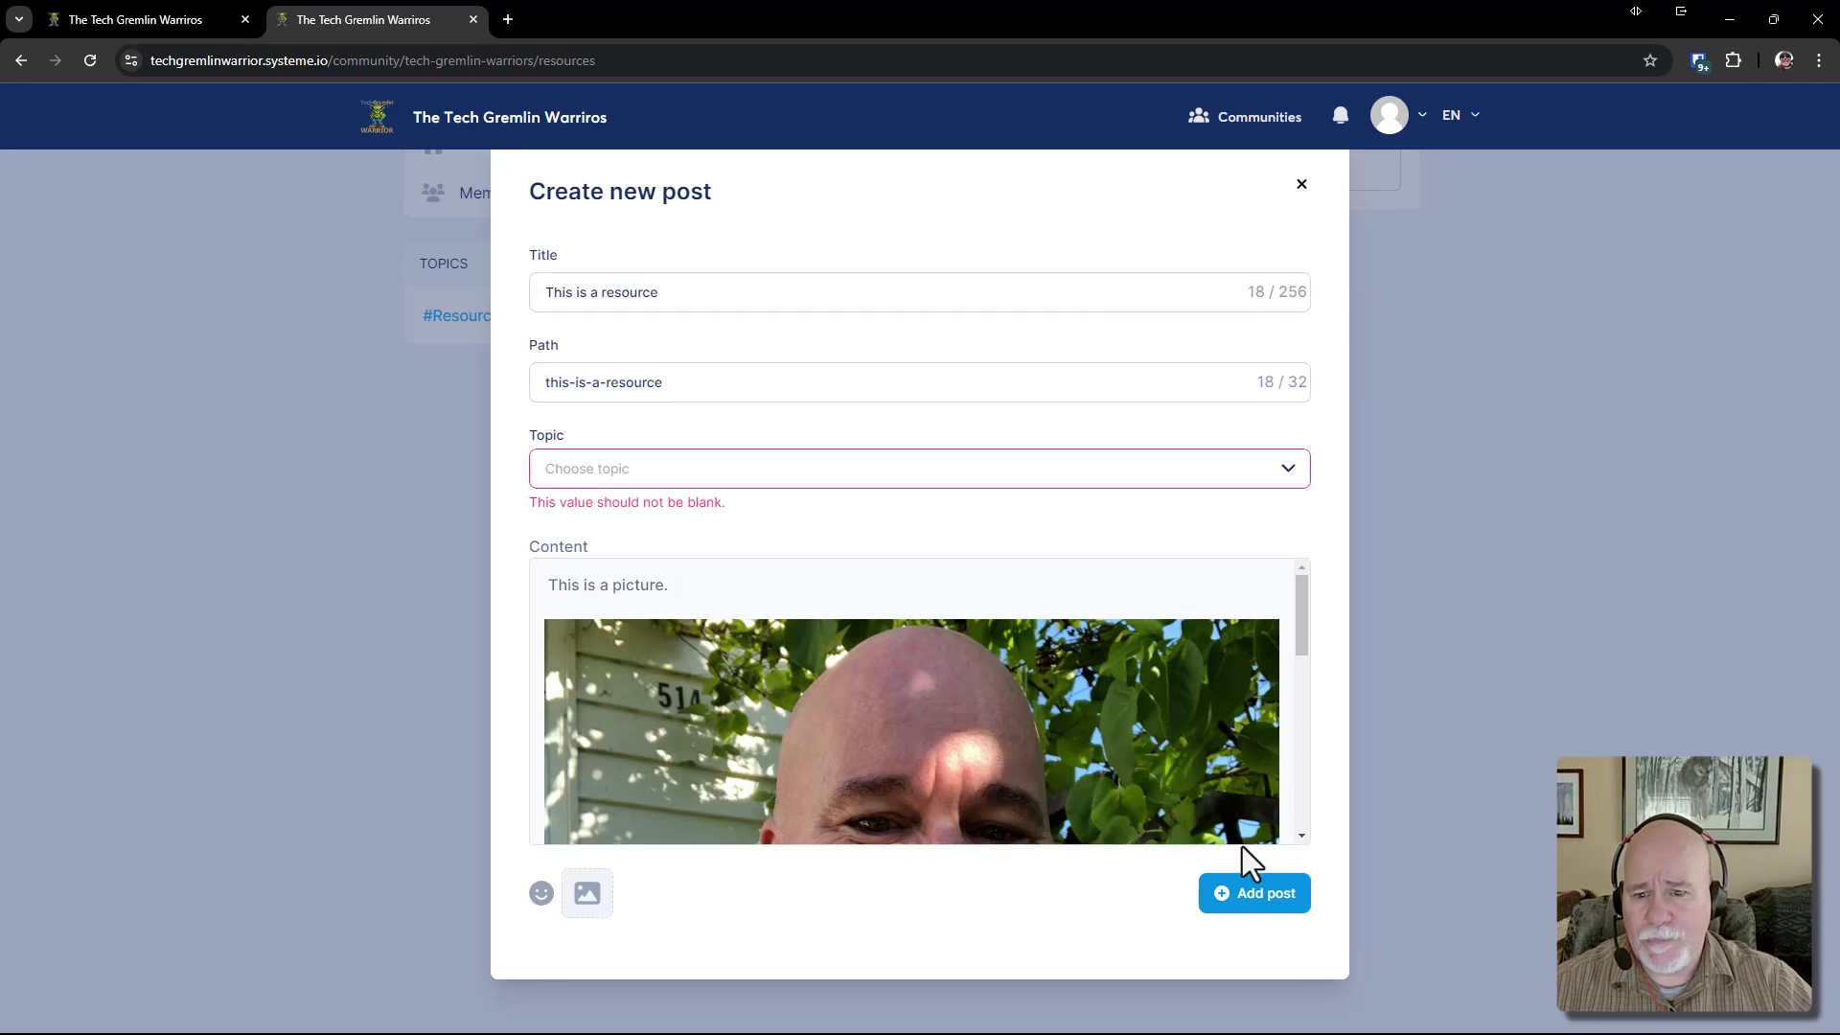
{"action": "left_click", "coordinate": [659, 463]}
{"action": "left_click", "coordinate": [664, 464]}
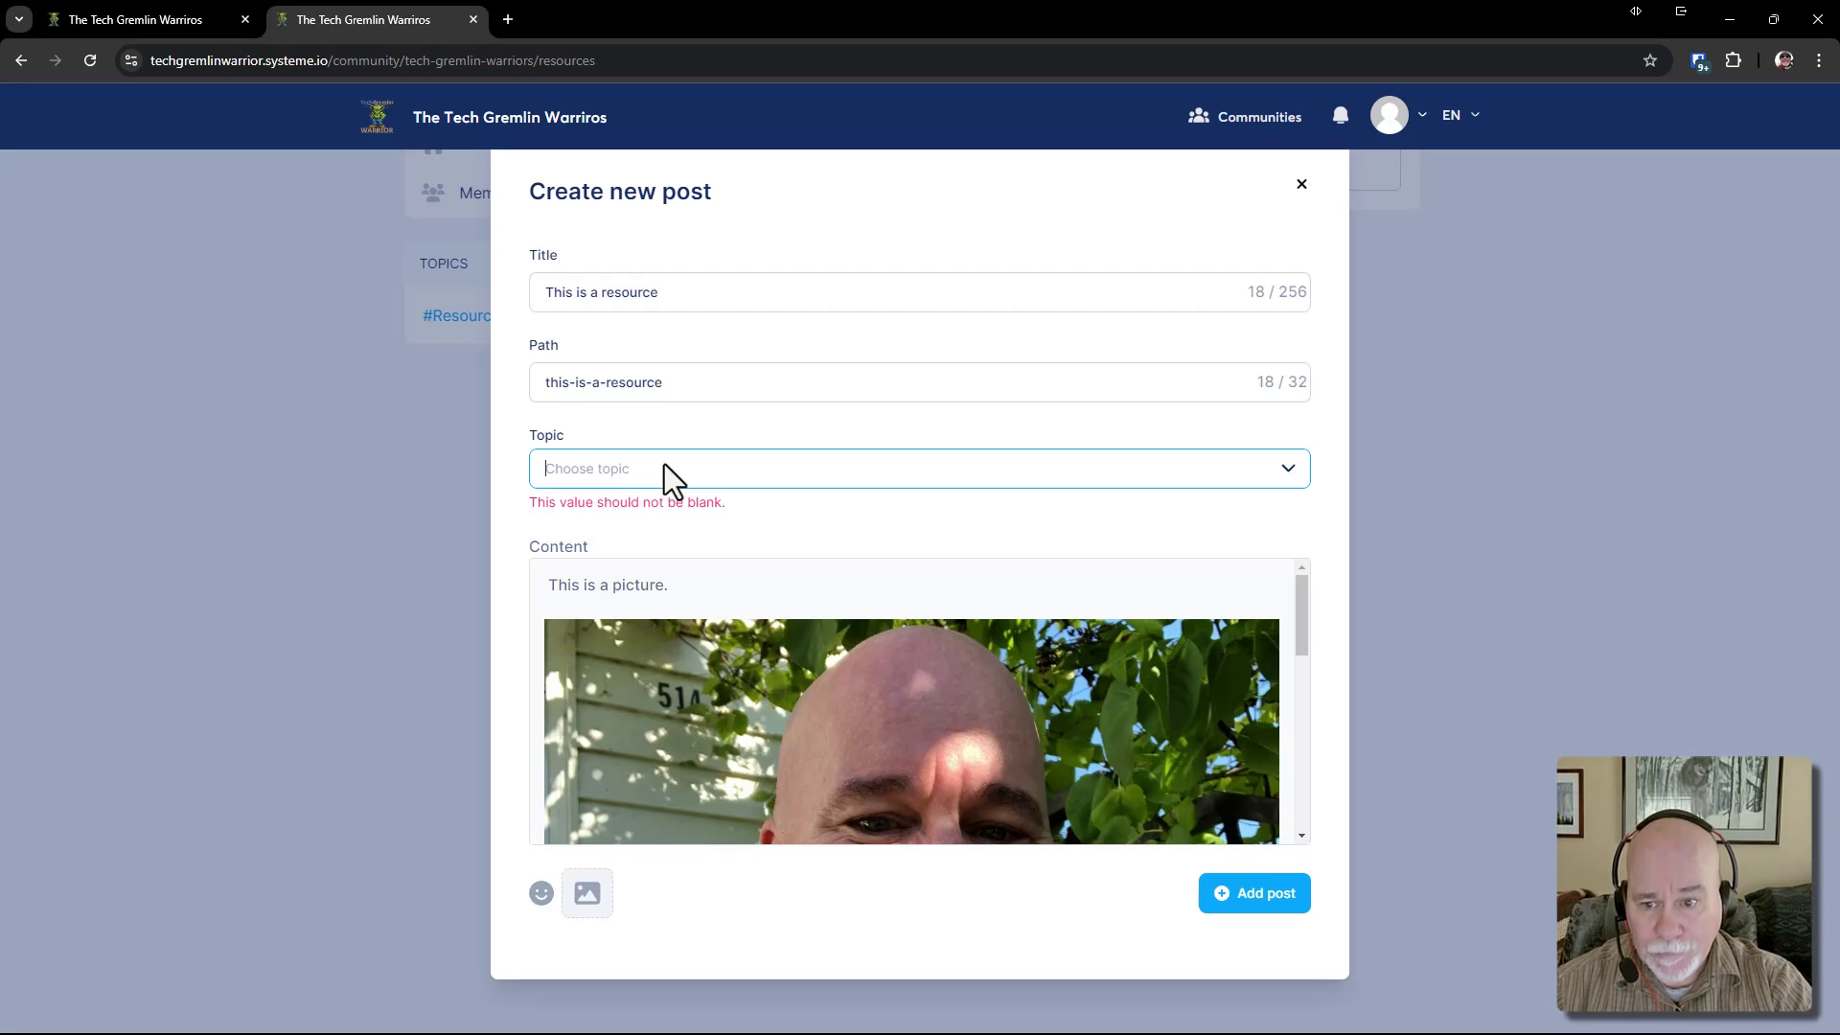
{"action": "type", "text": "canva-0"}
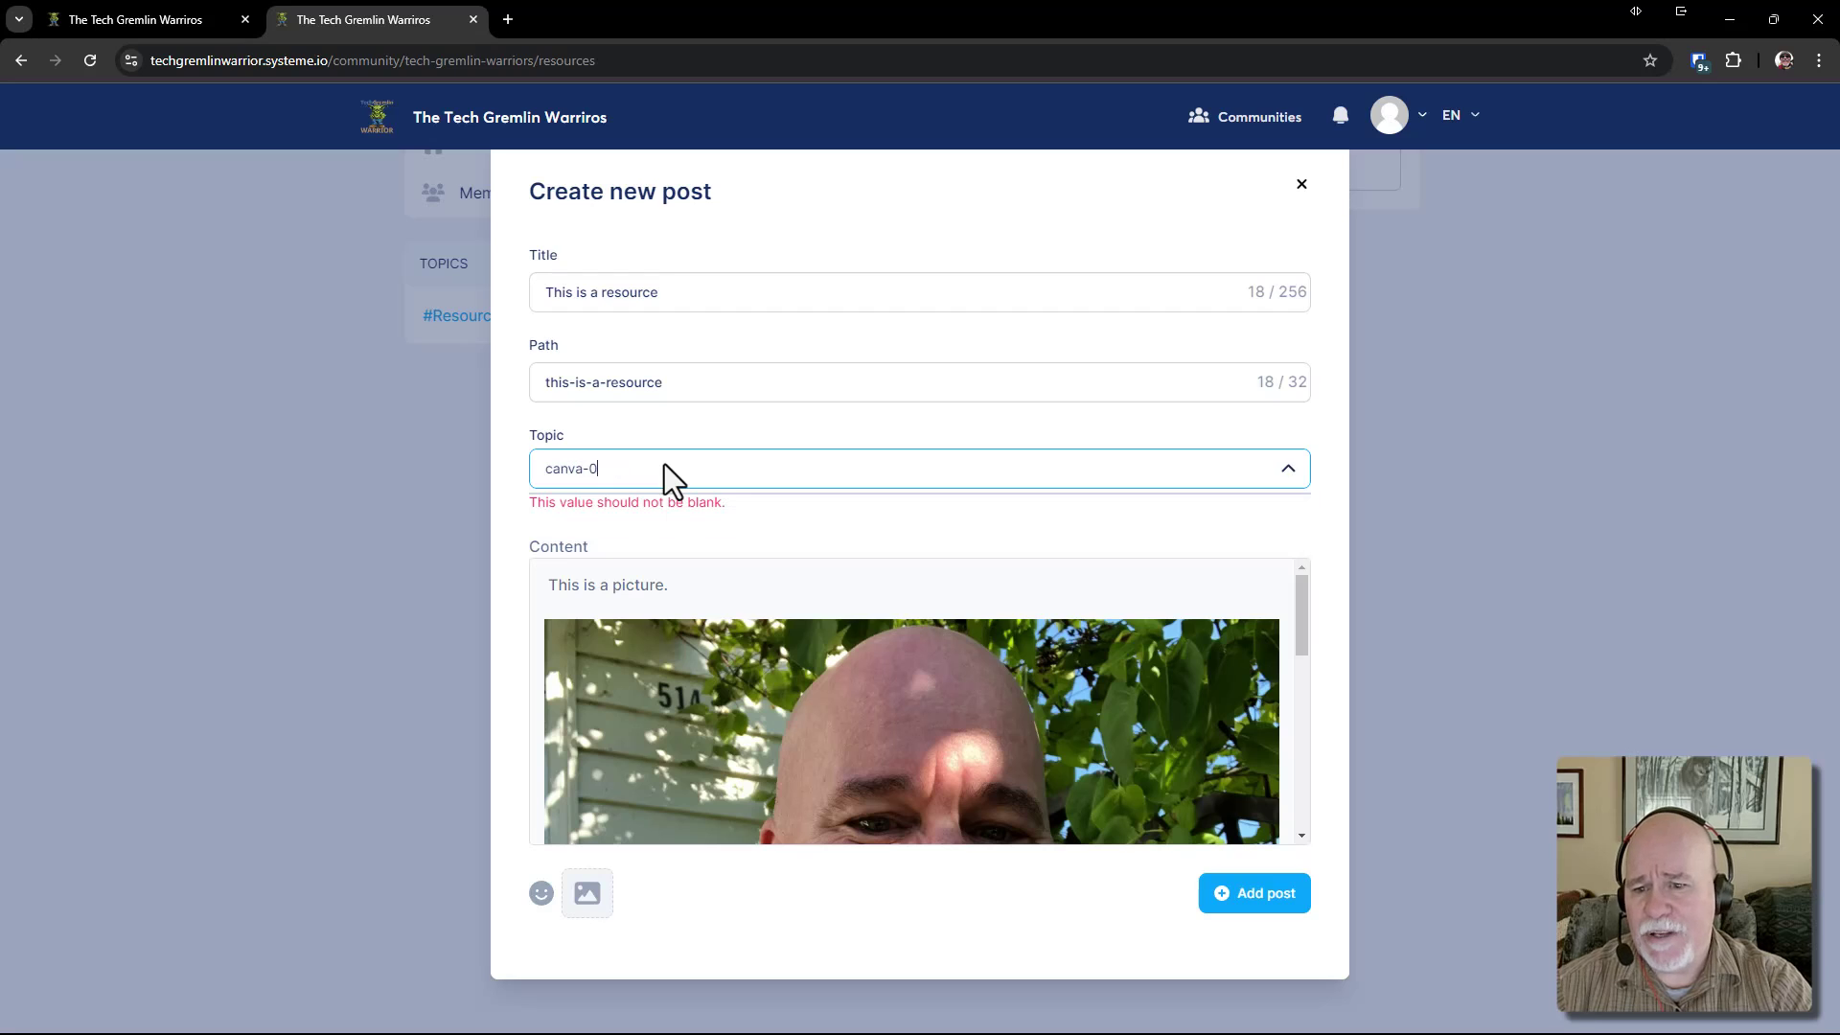
{"action": "key", "text": "BackSpace"}
{"action": "type", "text": "template"}
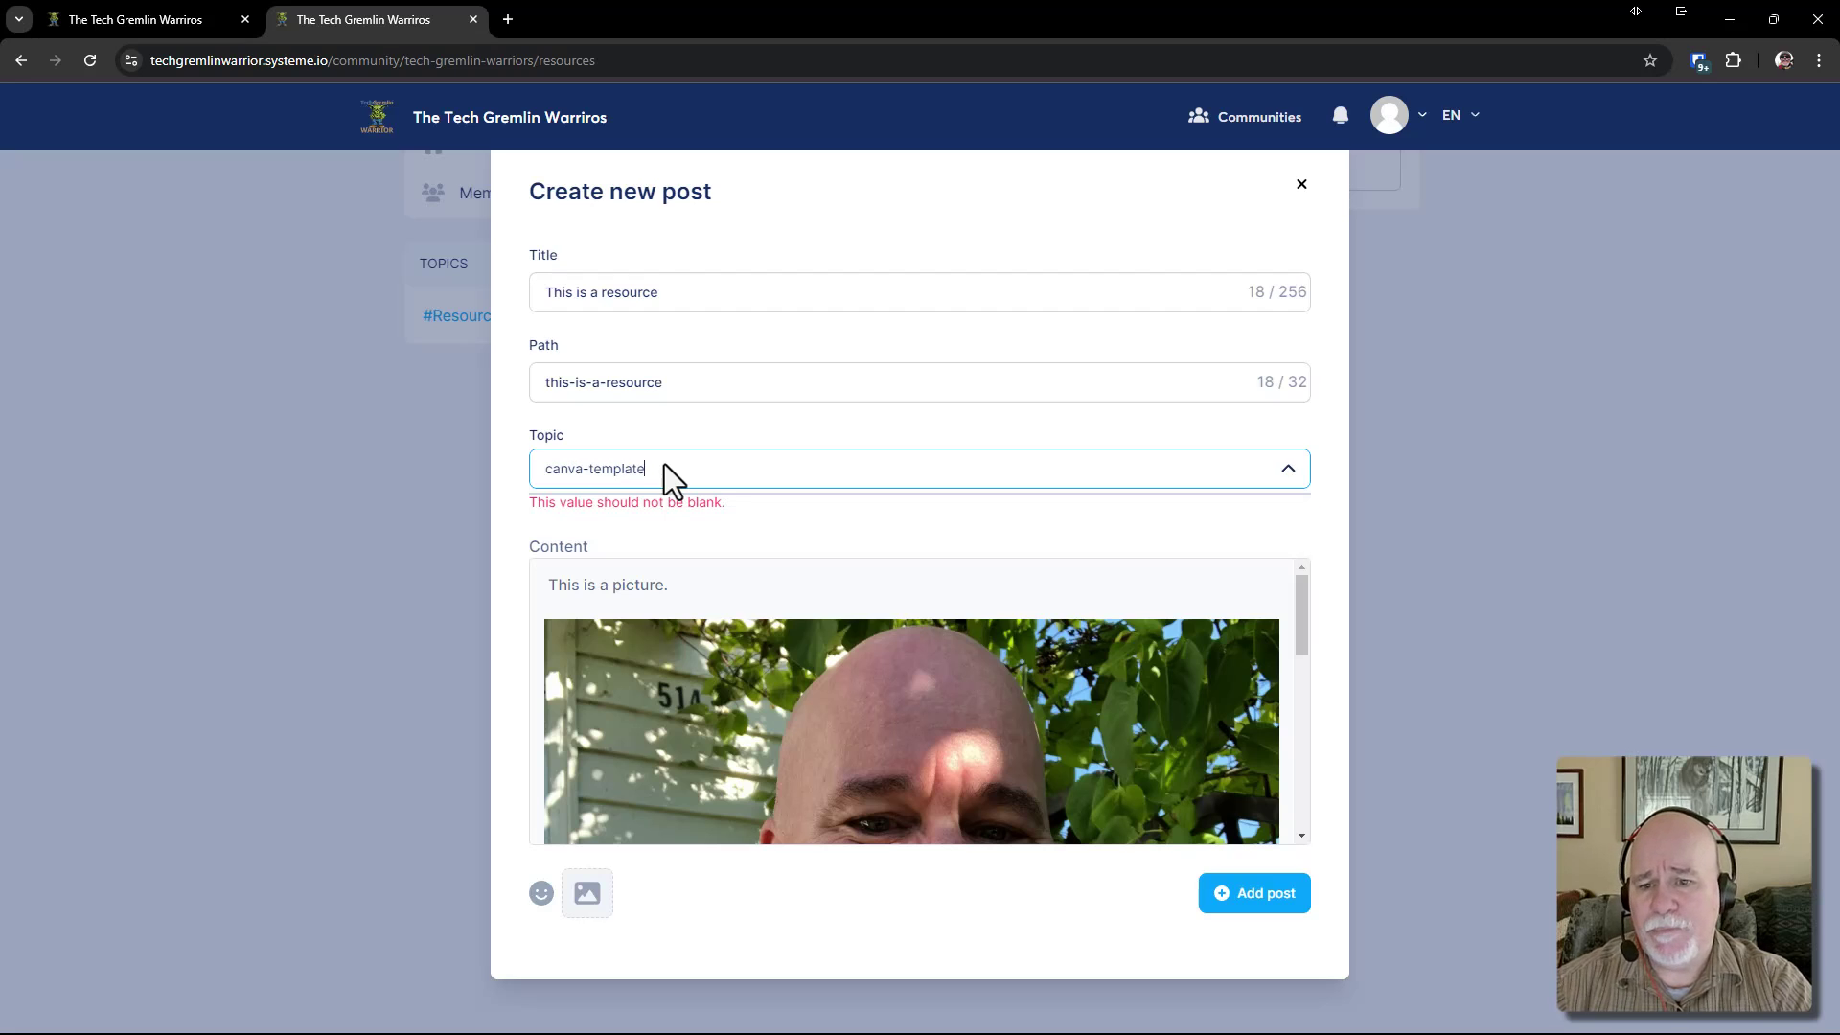
{"action": "left_click", "coordinate": [1223, 905]}
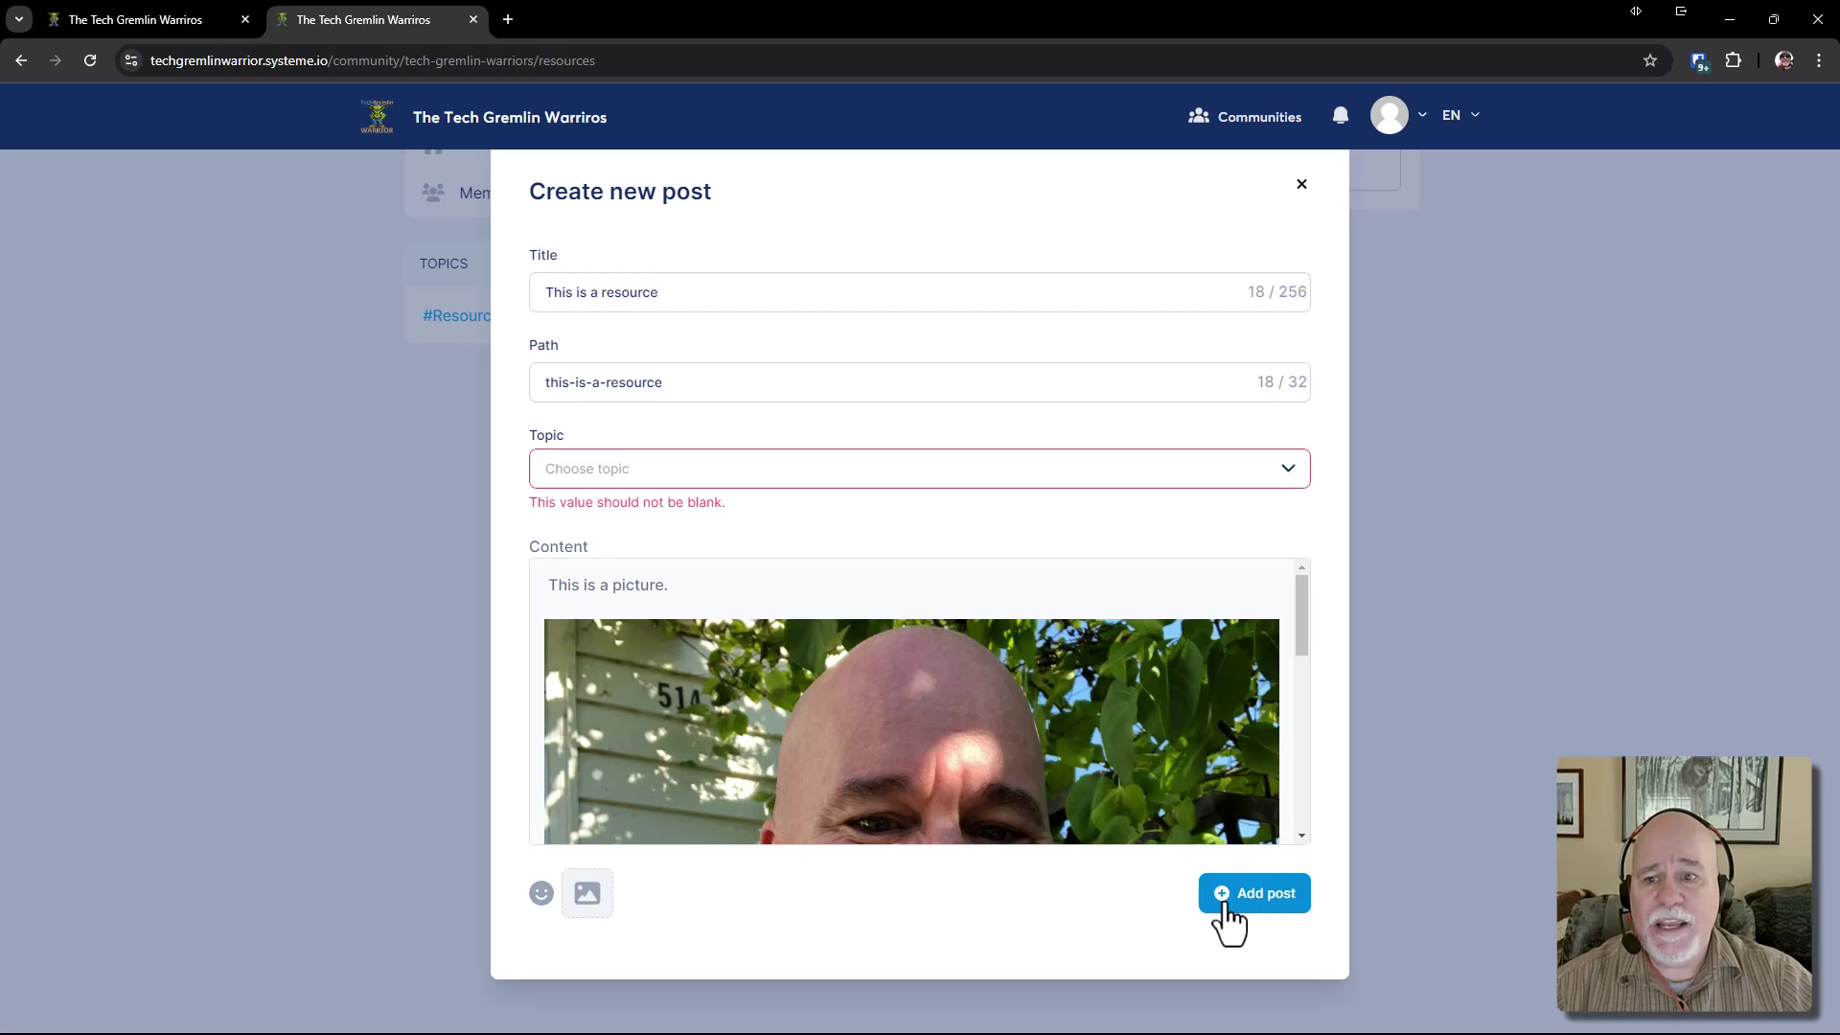
Choose the existing Resources topic for the post and publish it
{"action": "left_click", "coordinate": [1294, 472]}
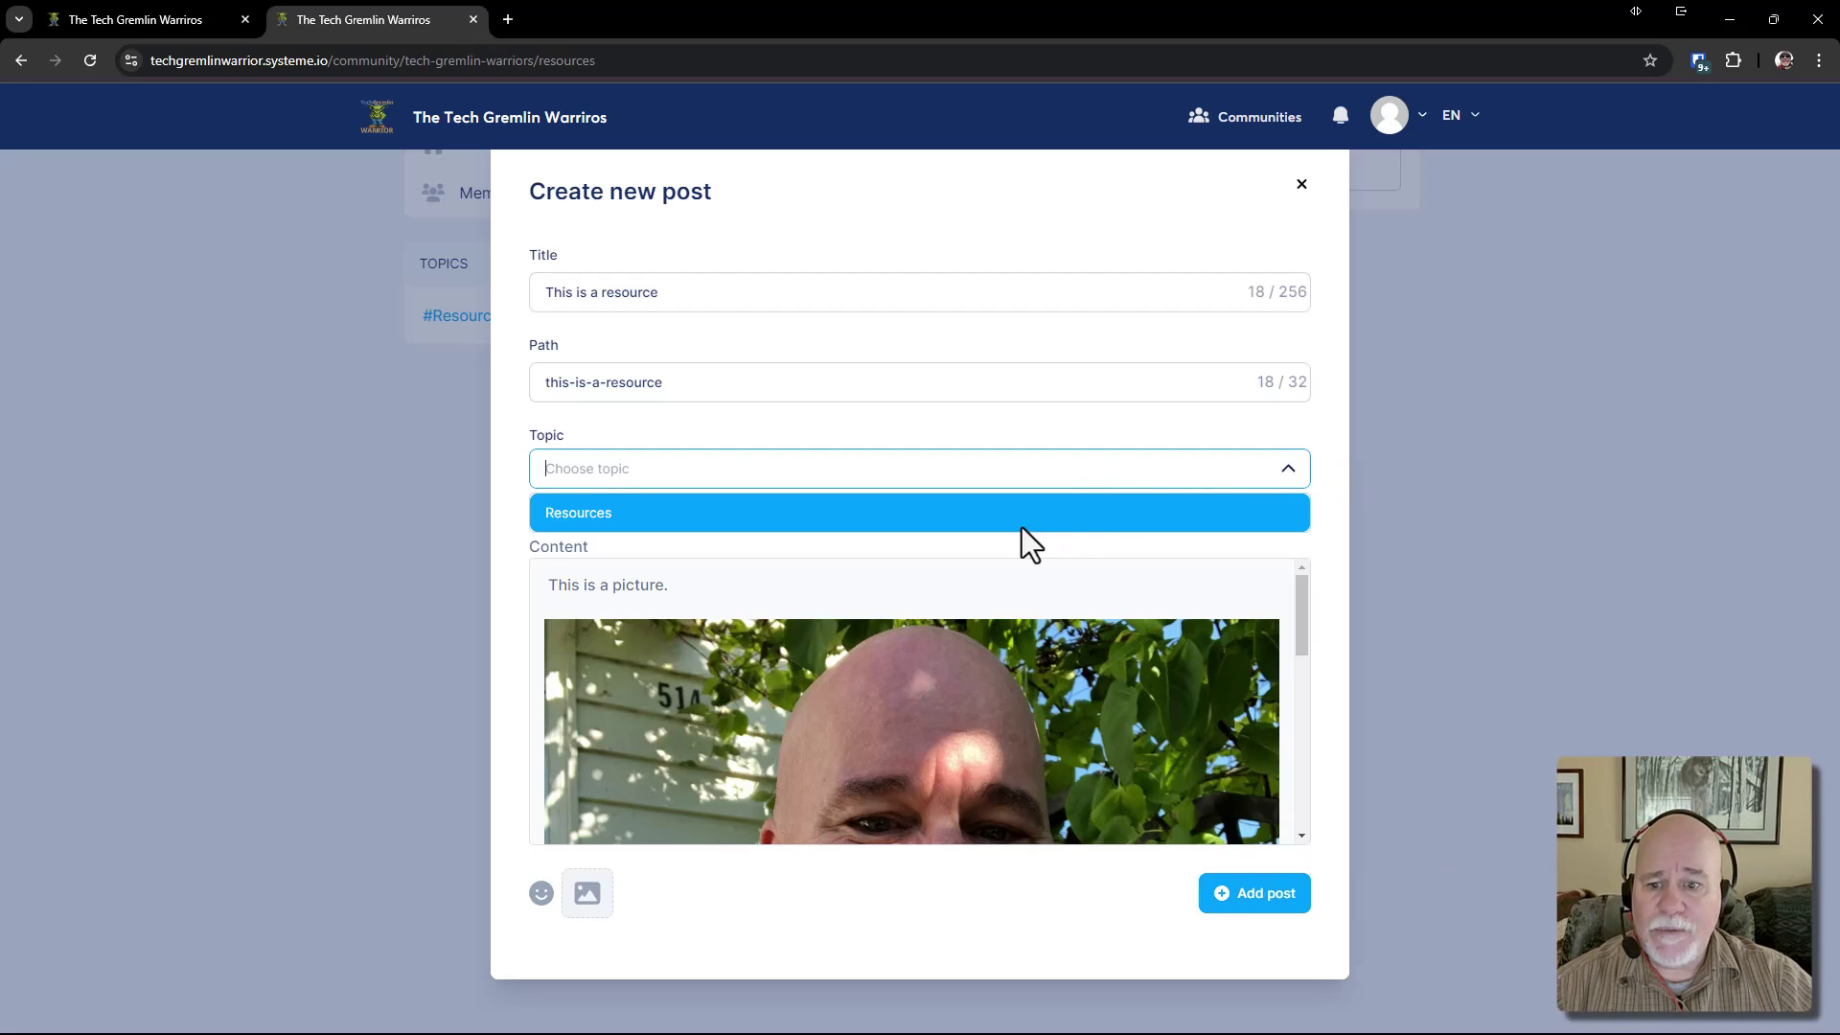
{"action": "left_click", "coordinate": [979, 520]}
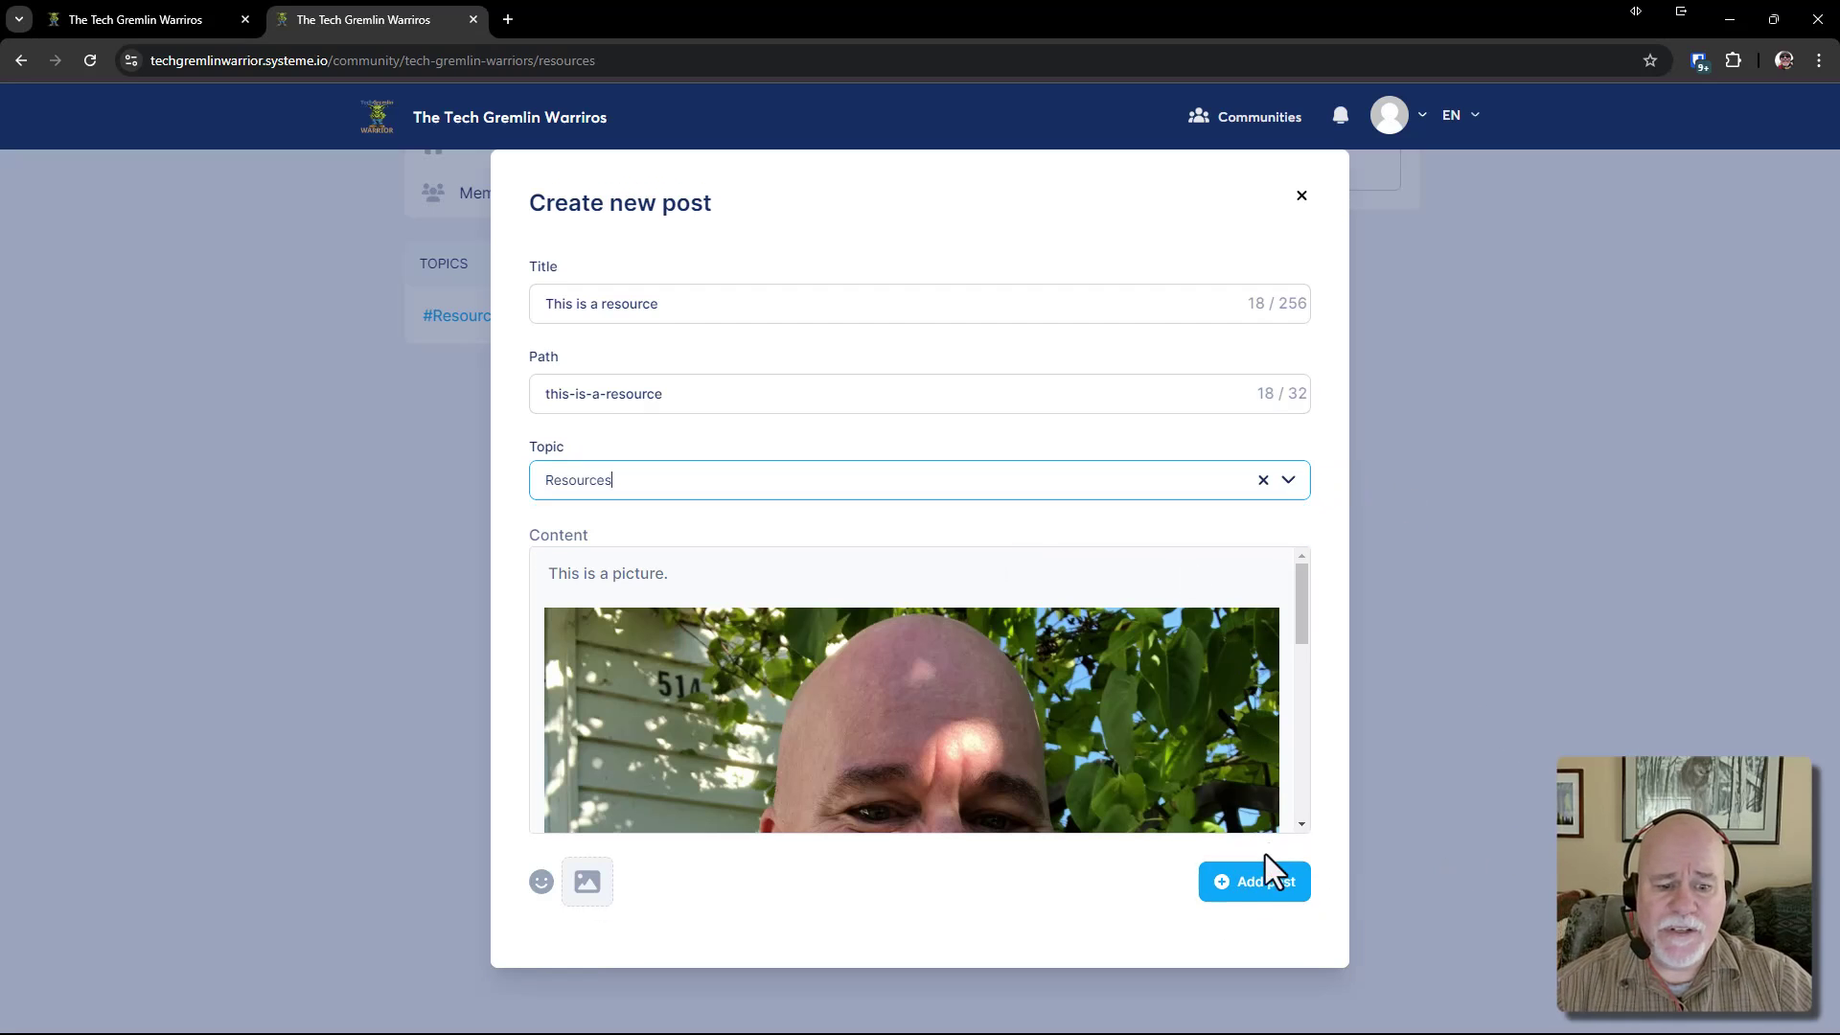
{"action": "left_click", "coordinate": [1259, 885]}
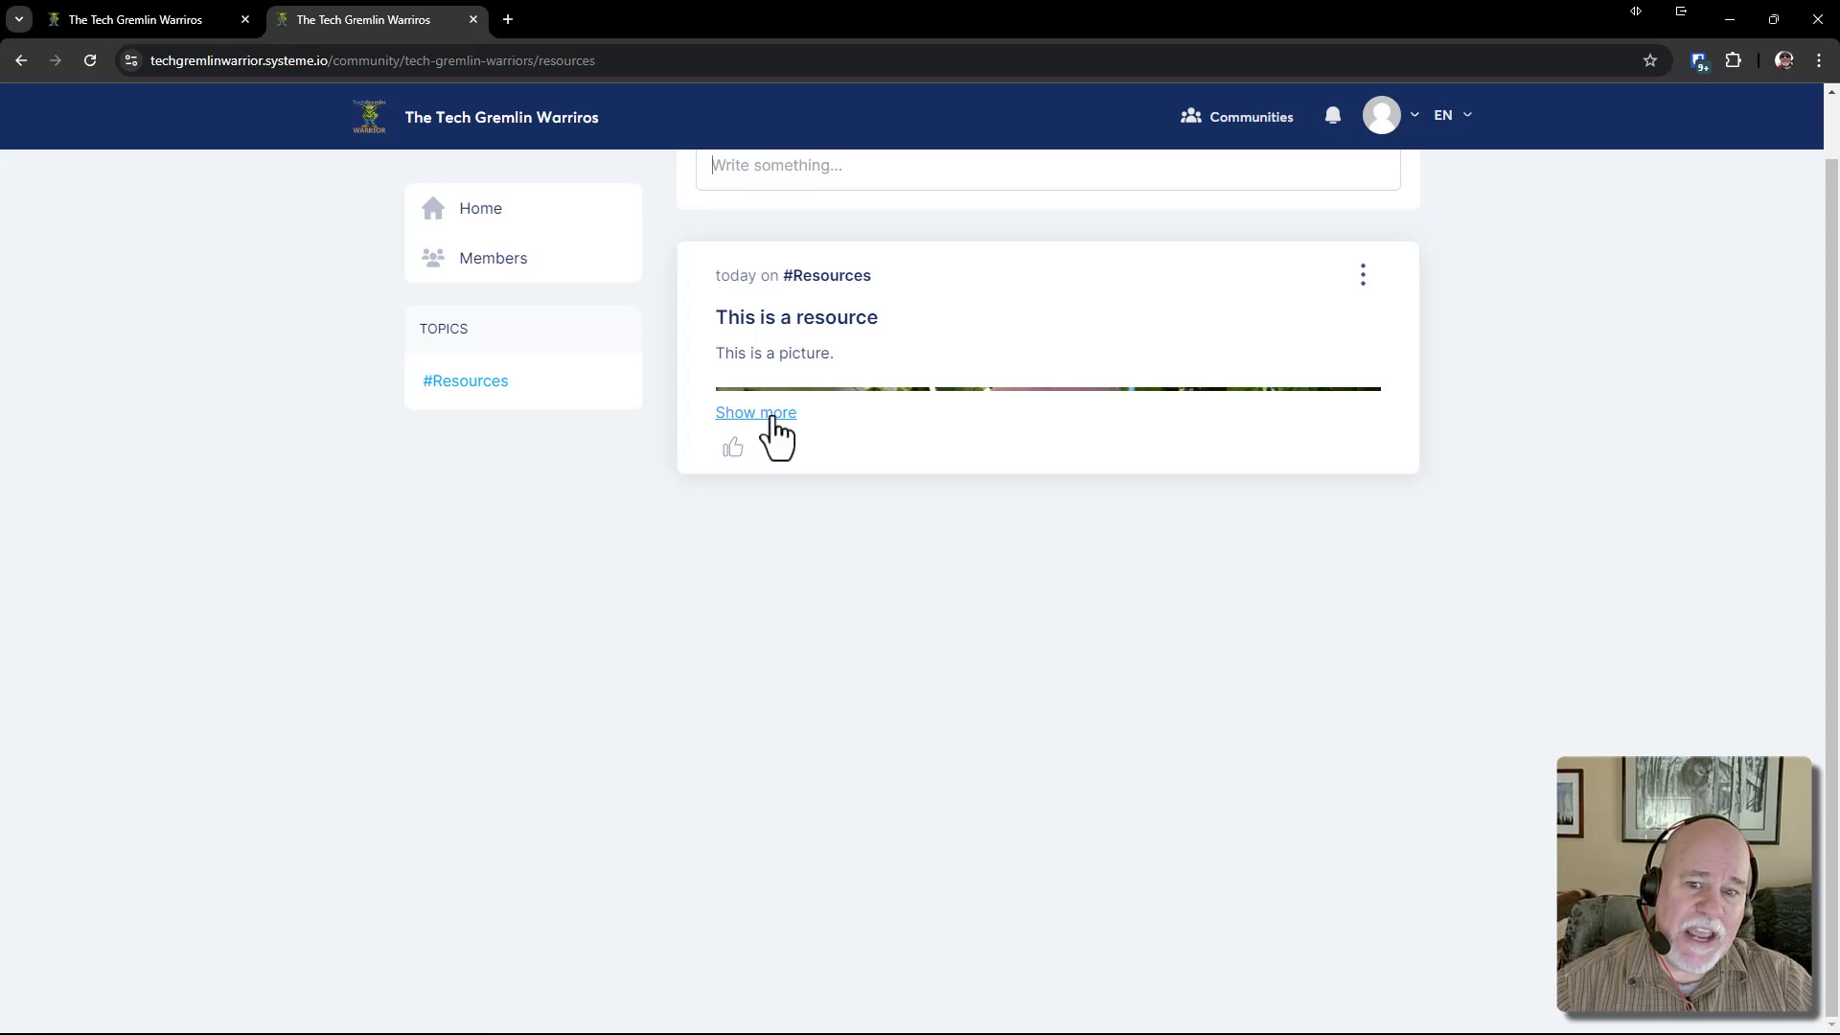
Expand the published "This is a resource" post and look through its full content
{"action": "left_click", "coordinate": [762, 412]}
{"action": "scroll", "coordinate": [910, 594], "scroll_direction": "down", "scroll_amount": 2}
{"action": "scroll", "coordinate": [927, 689], "scroll_direction": "up", "scroll_amount": 3}
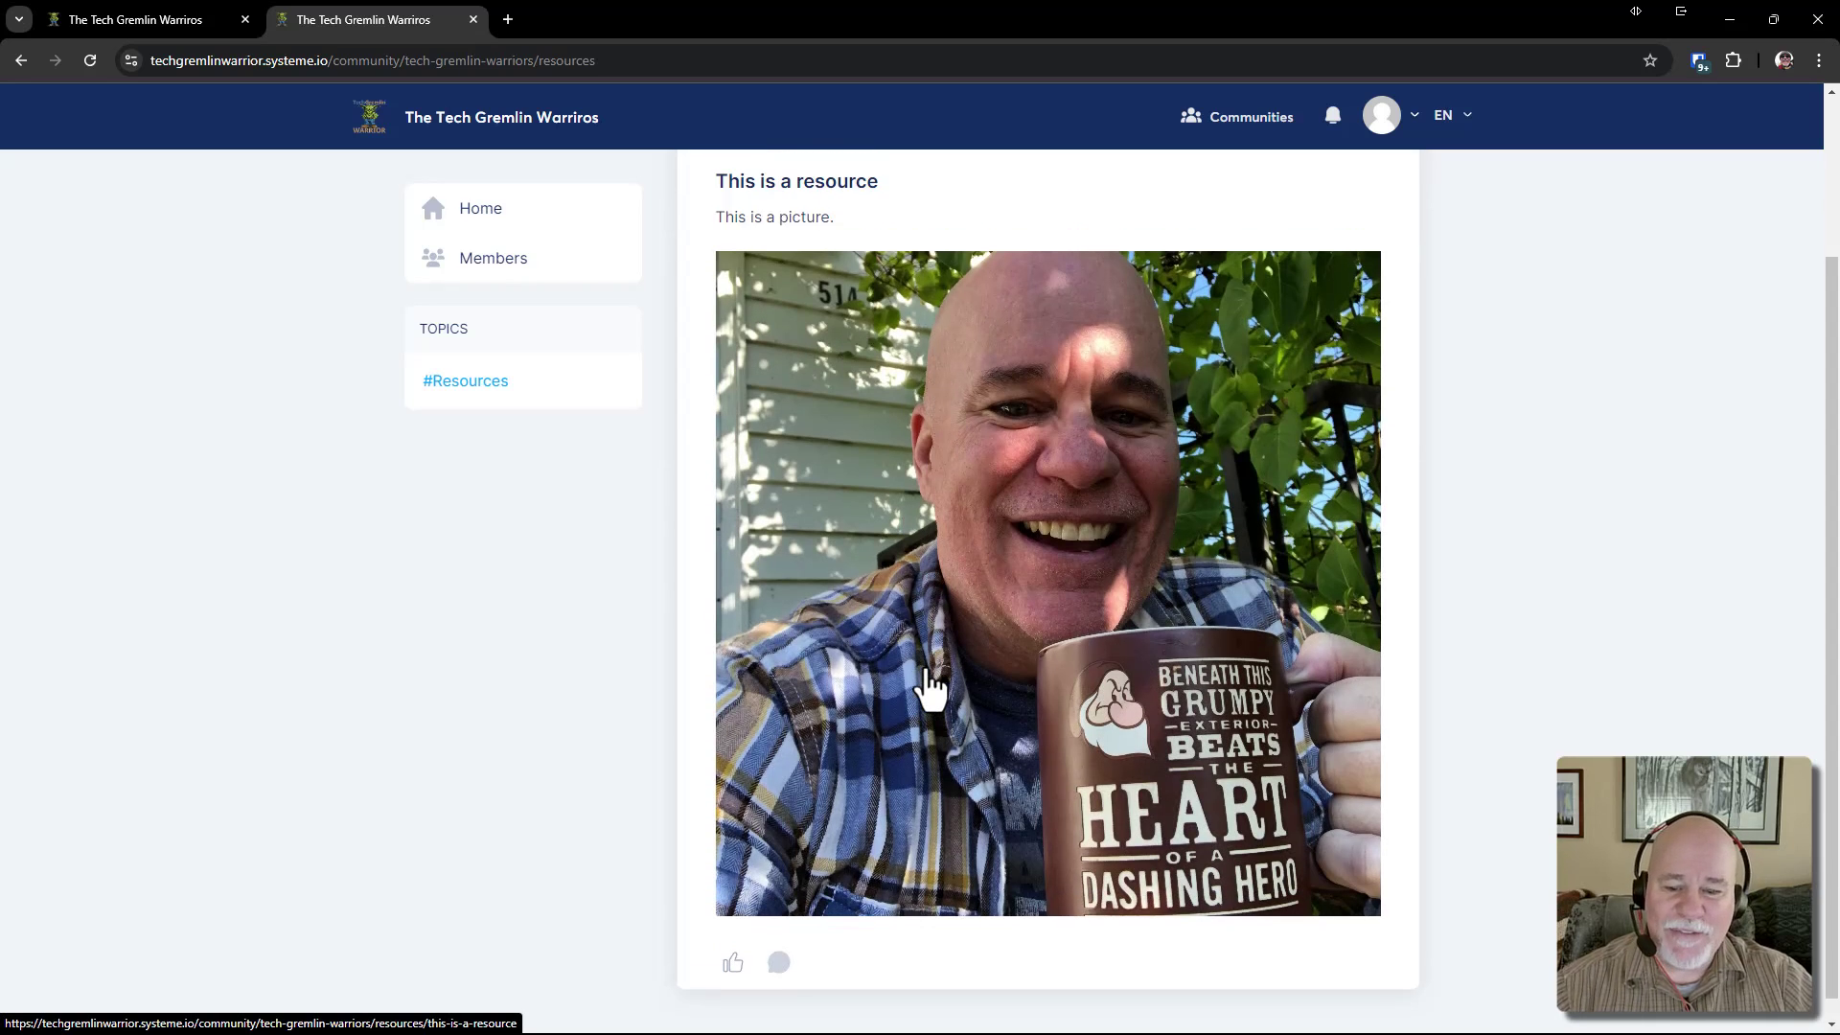
{"action": "scroll", "coordinate": [877, 618], "scroll_direction": "down", "scroll_amount": 2}
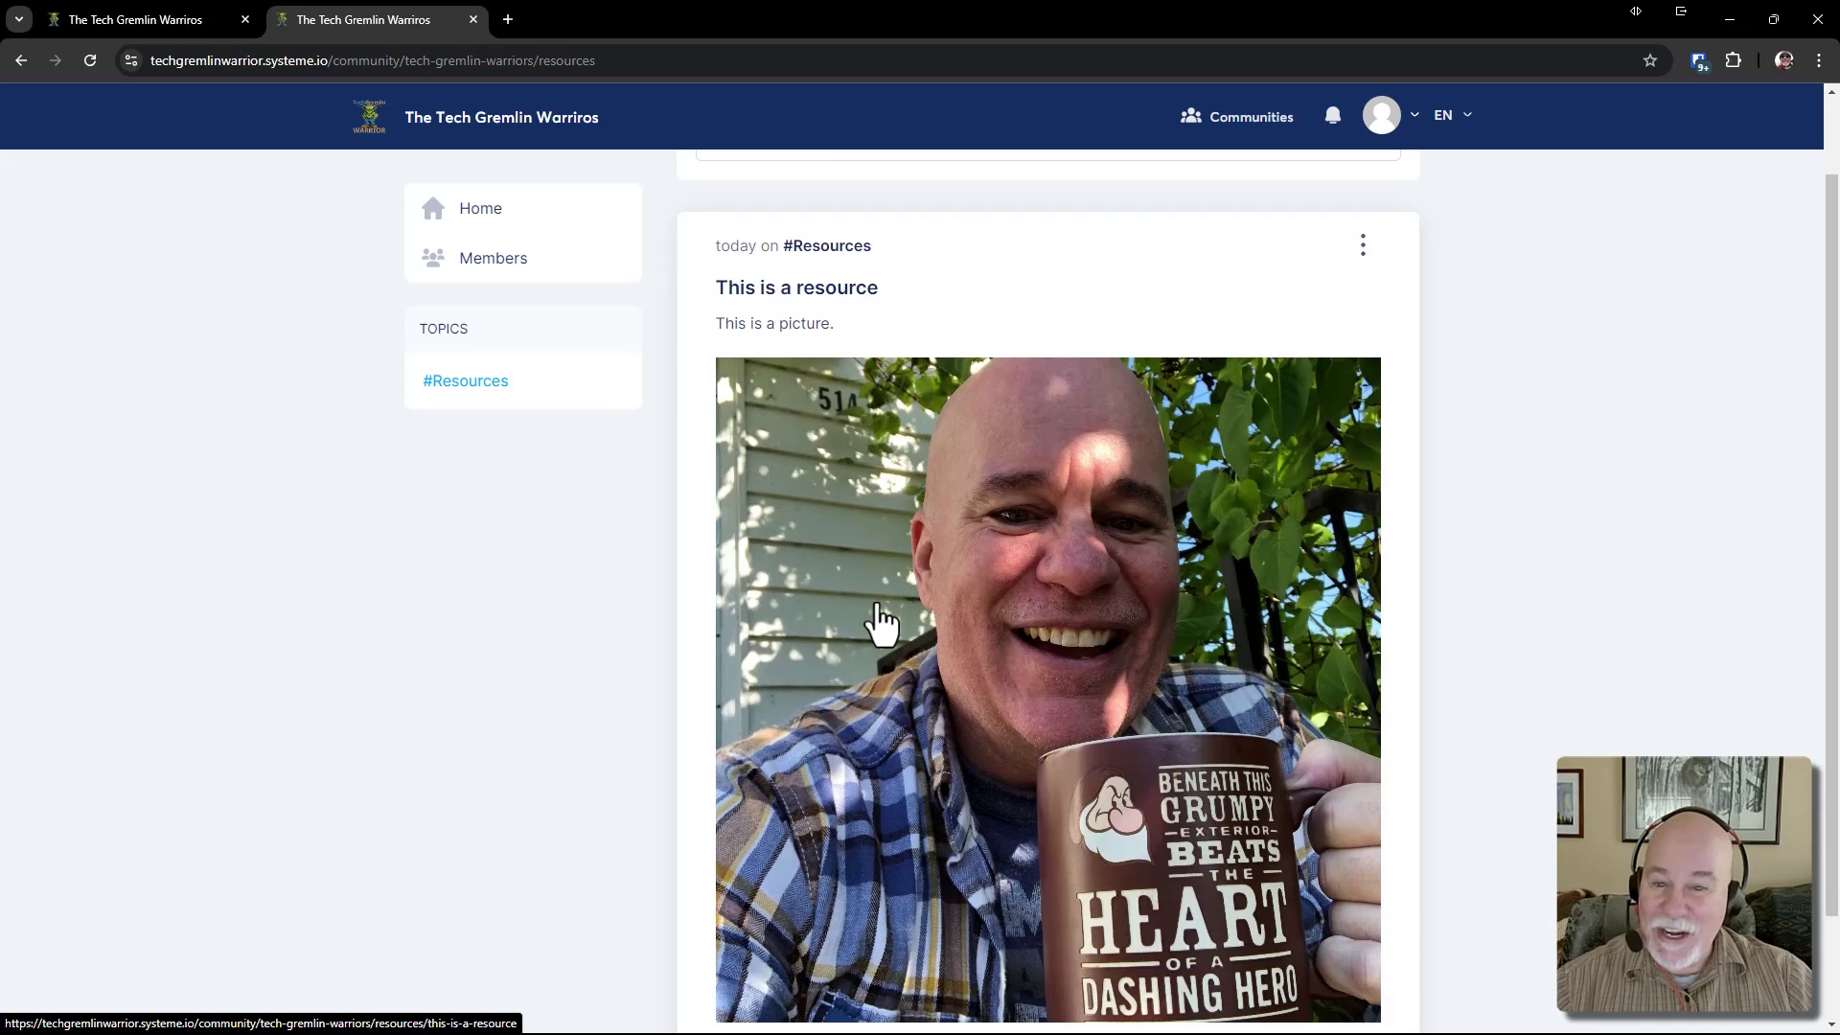
{"action": "scroll", "coordinate": [877, 618], "scroll_direction": "up", "scroll_amount": 2}
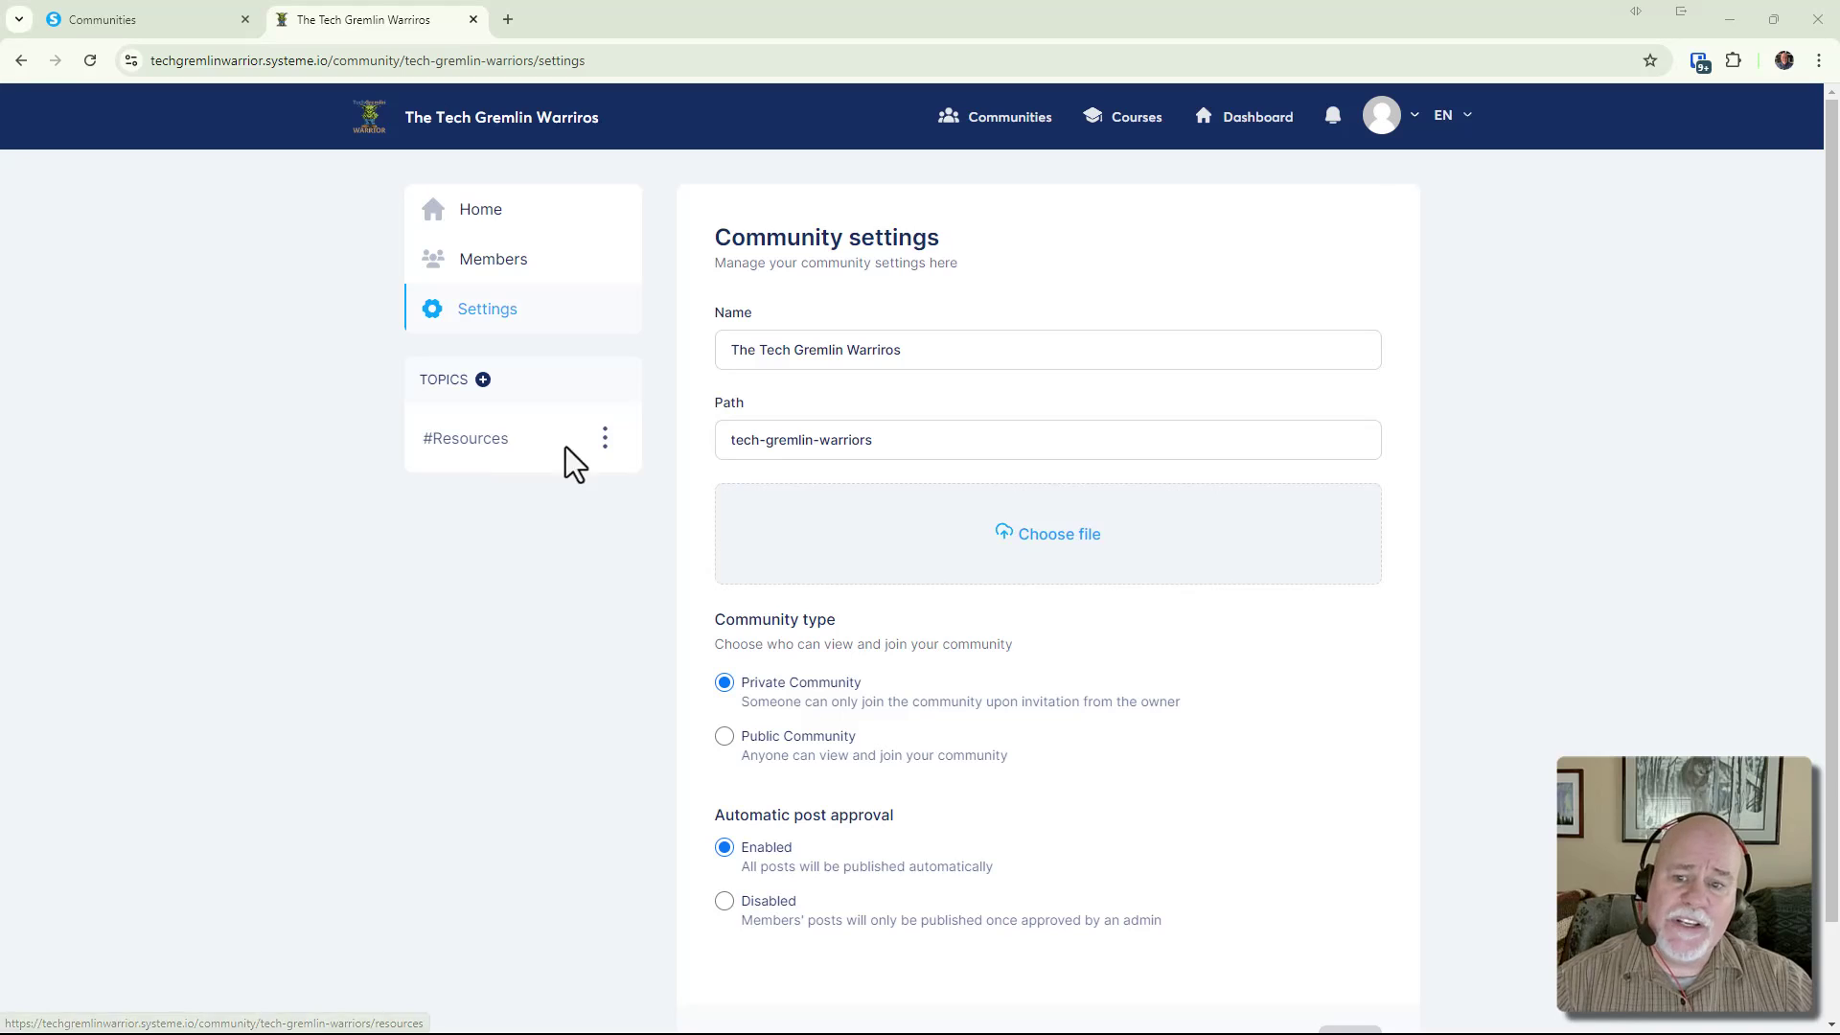
In the owner's community settings, view the editable details of the Resources topic and close them without changes
{"action": "left_click", "coordinate": [604, 449]}
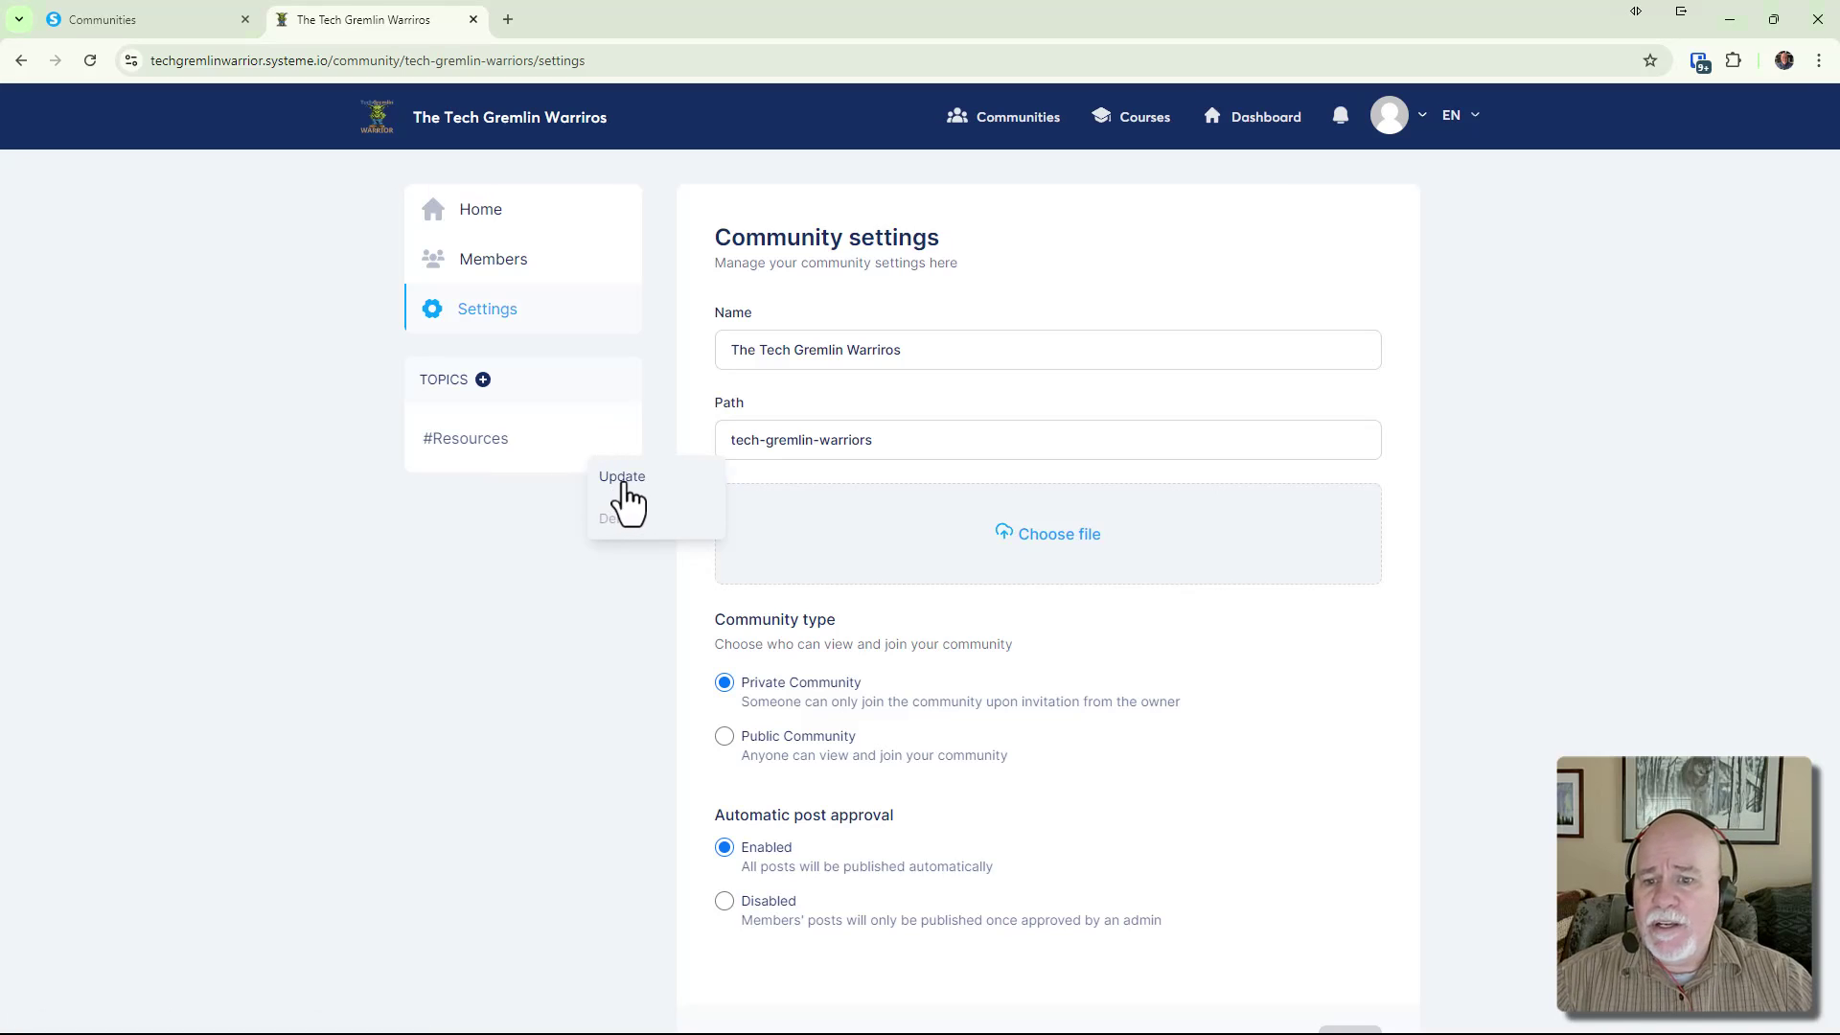
{"action": "left_click", "coordinate": [625, 480]}
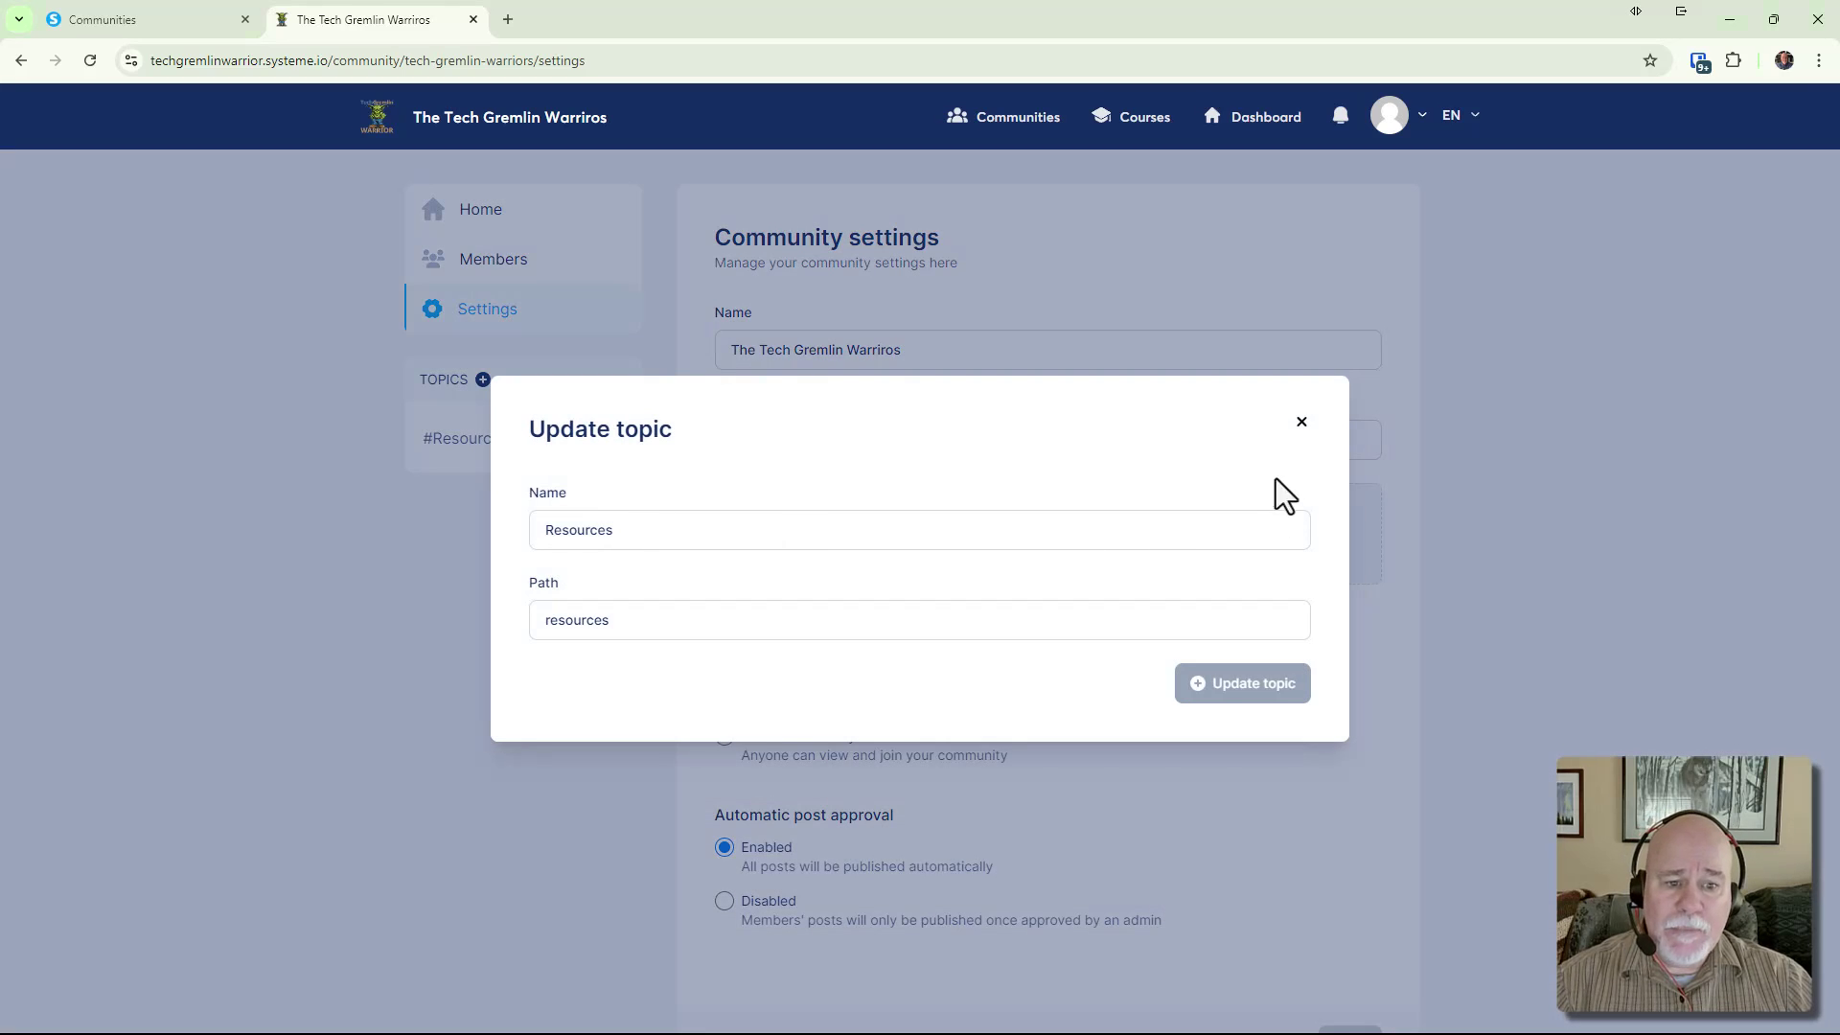
{"action": "left_click", "coordinate": [1301, 423]}
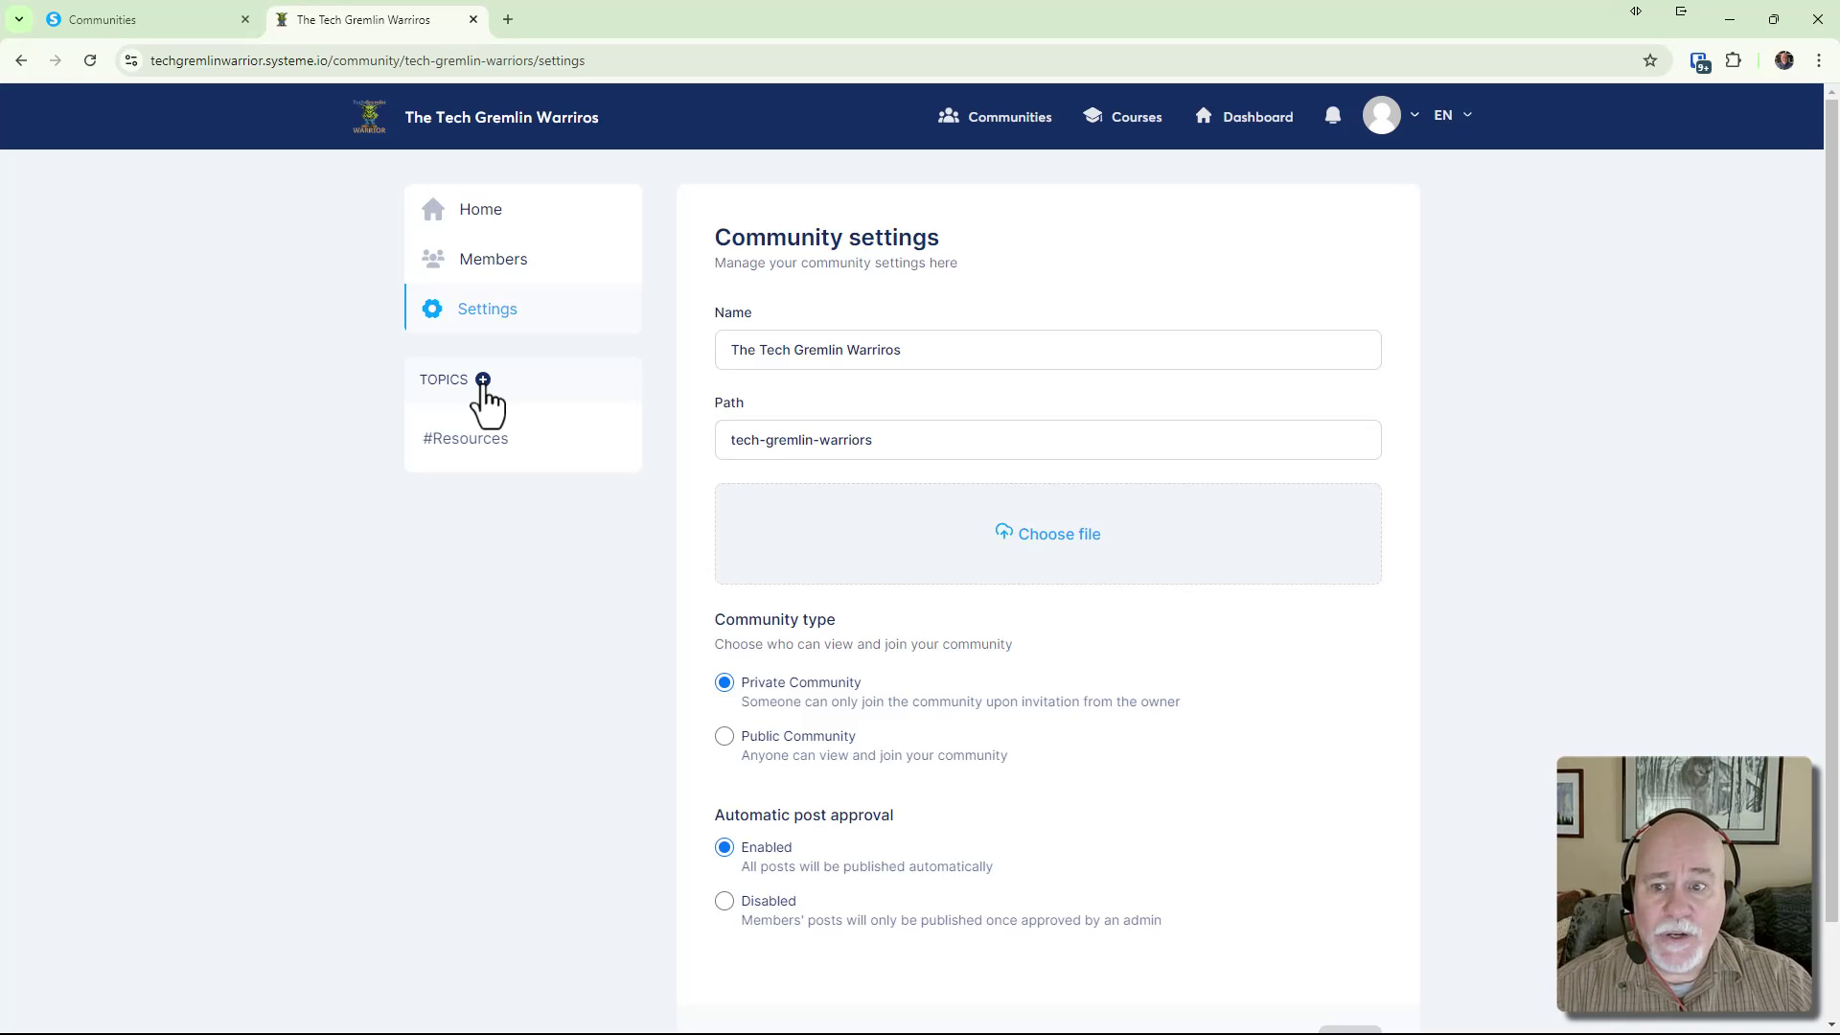
Show the owner's Communities list and reorder its browser tab to follow the community's tab
{"action": "left_click", "coordinate": [191, 23]}
{"action": "left_click_drag", "start_coordinate": [194, 17], "coordinate": [431, 19]}
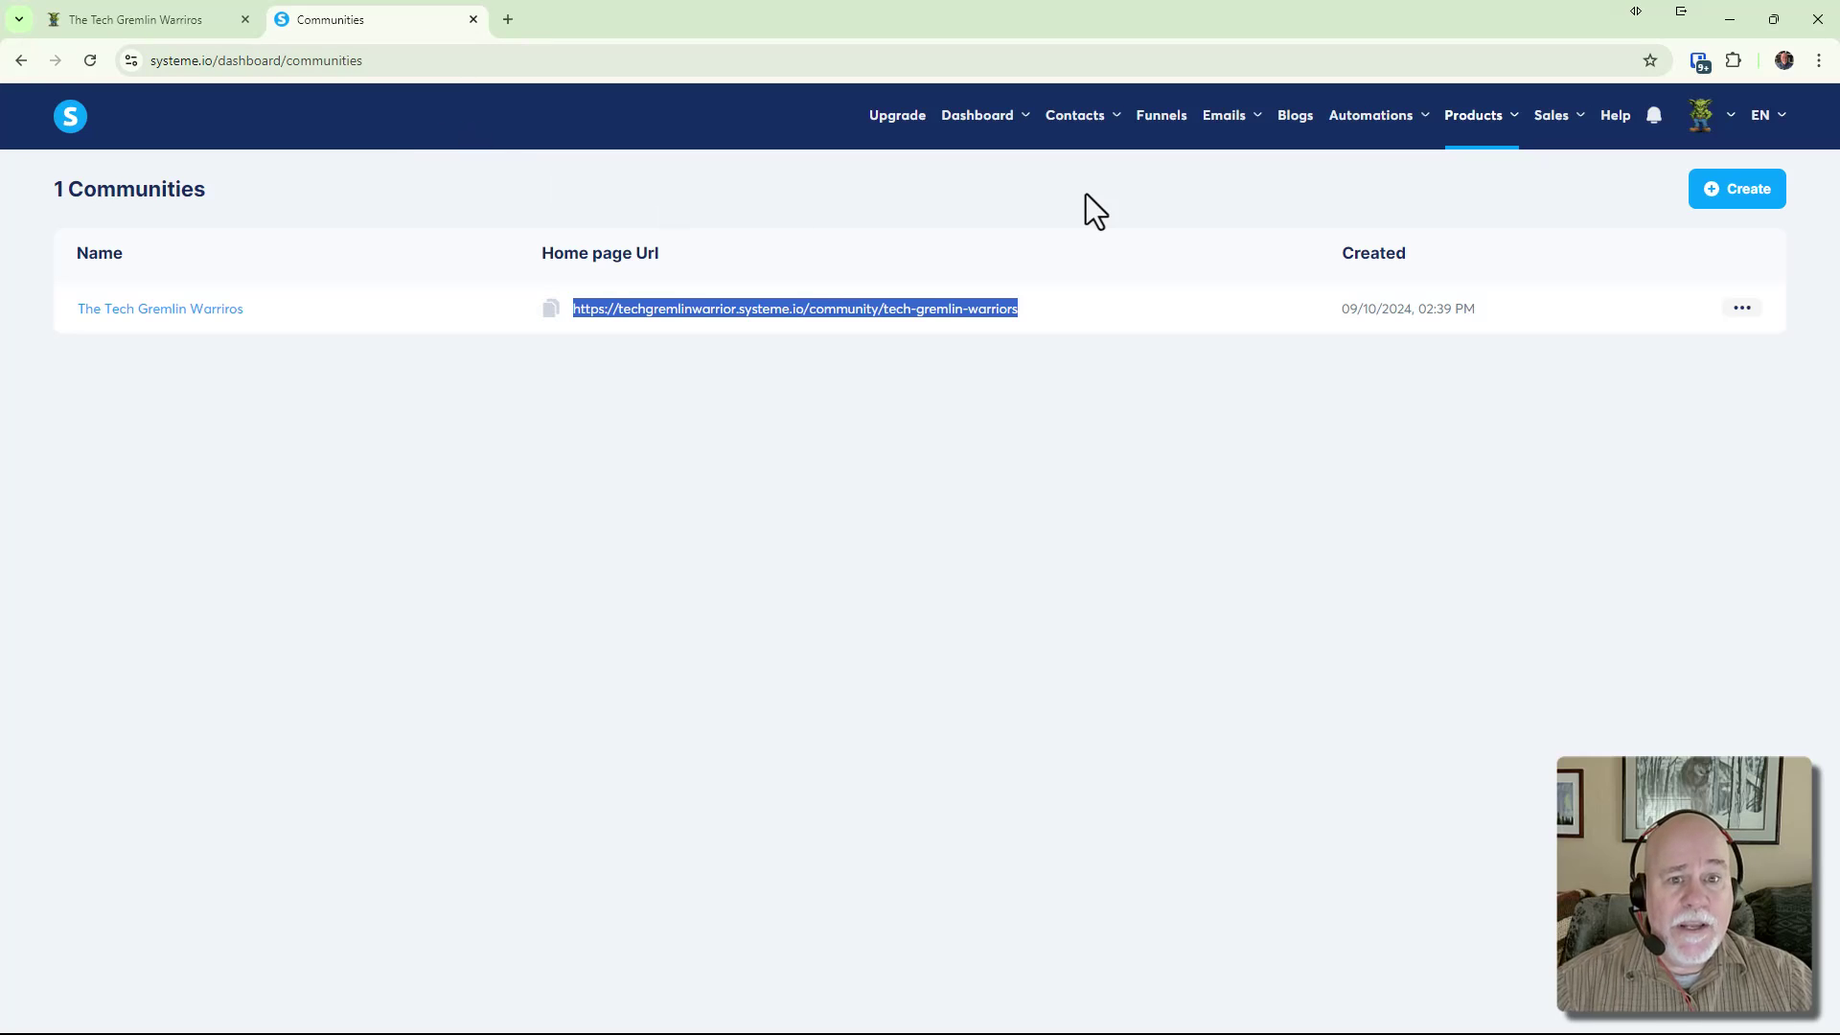
Open the Tech Gremlin Warrior - Free Systeme.io Course funnel and view the live page of its Digital Product Order Form step
{"action": "left_click", "coordinate": [1181, 143]}
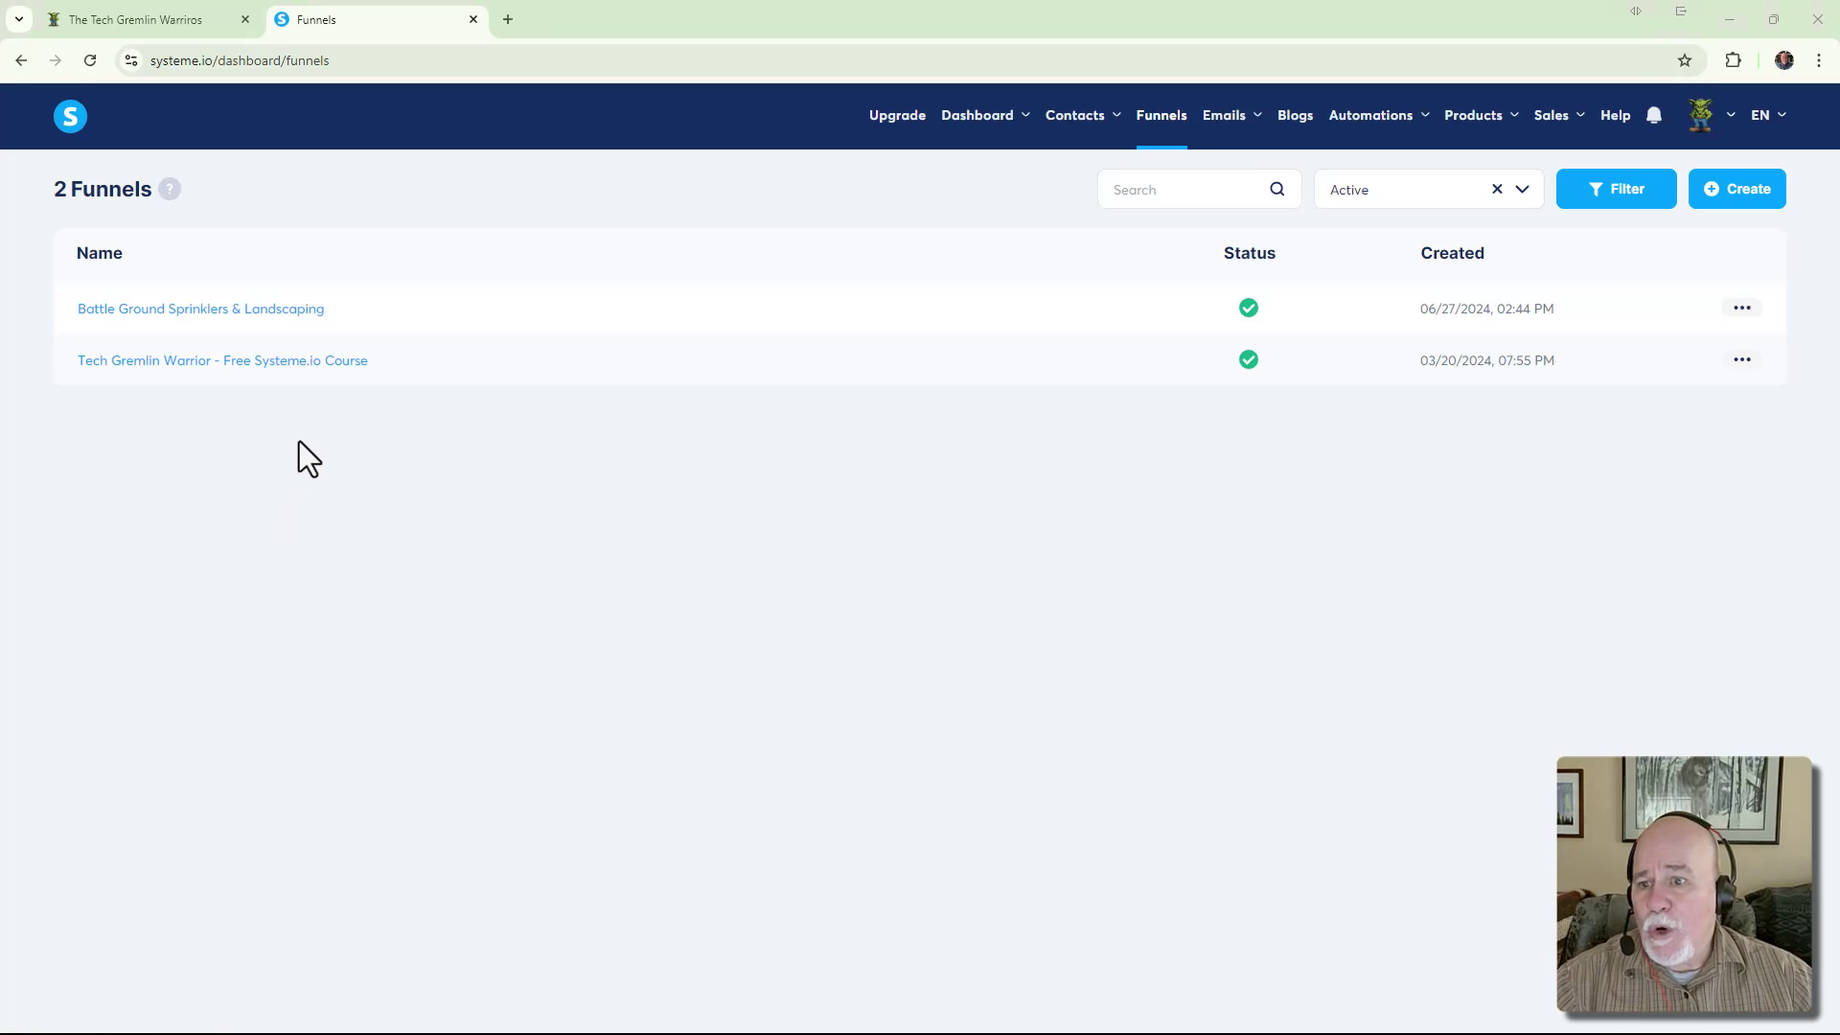
{"action": "left_click", "coordinate": [273, 368]}
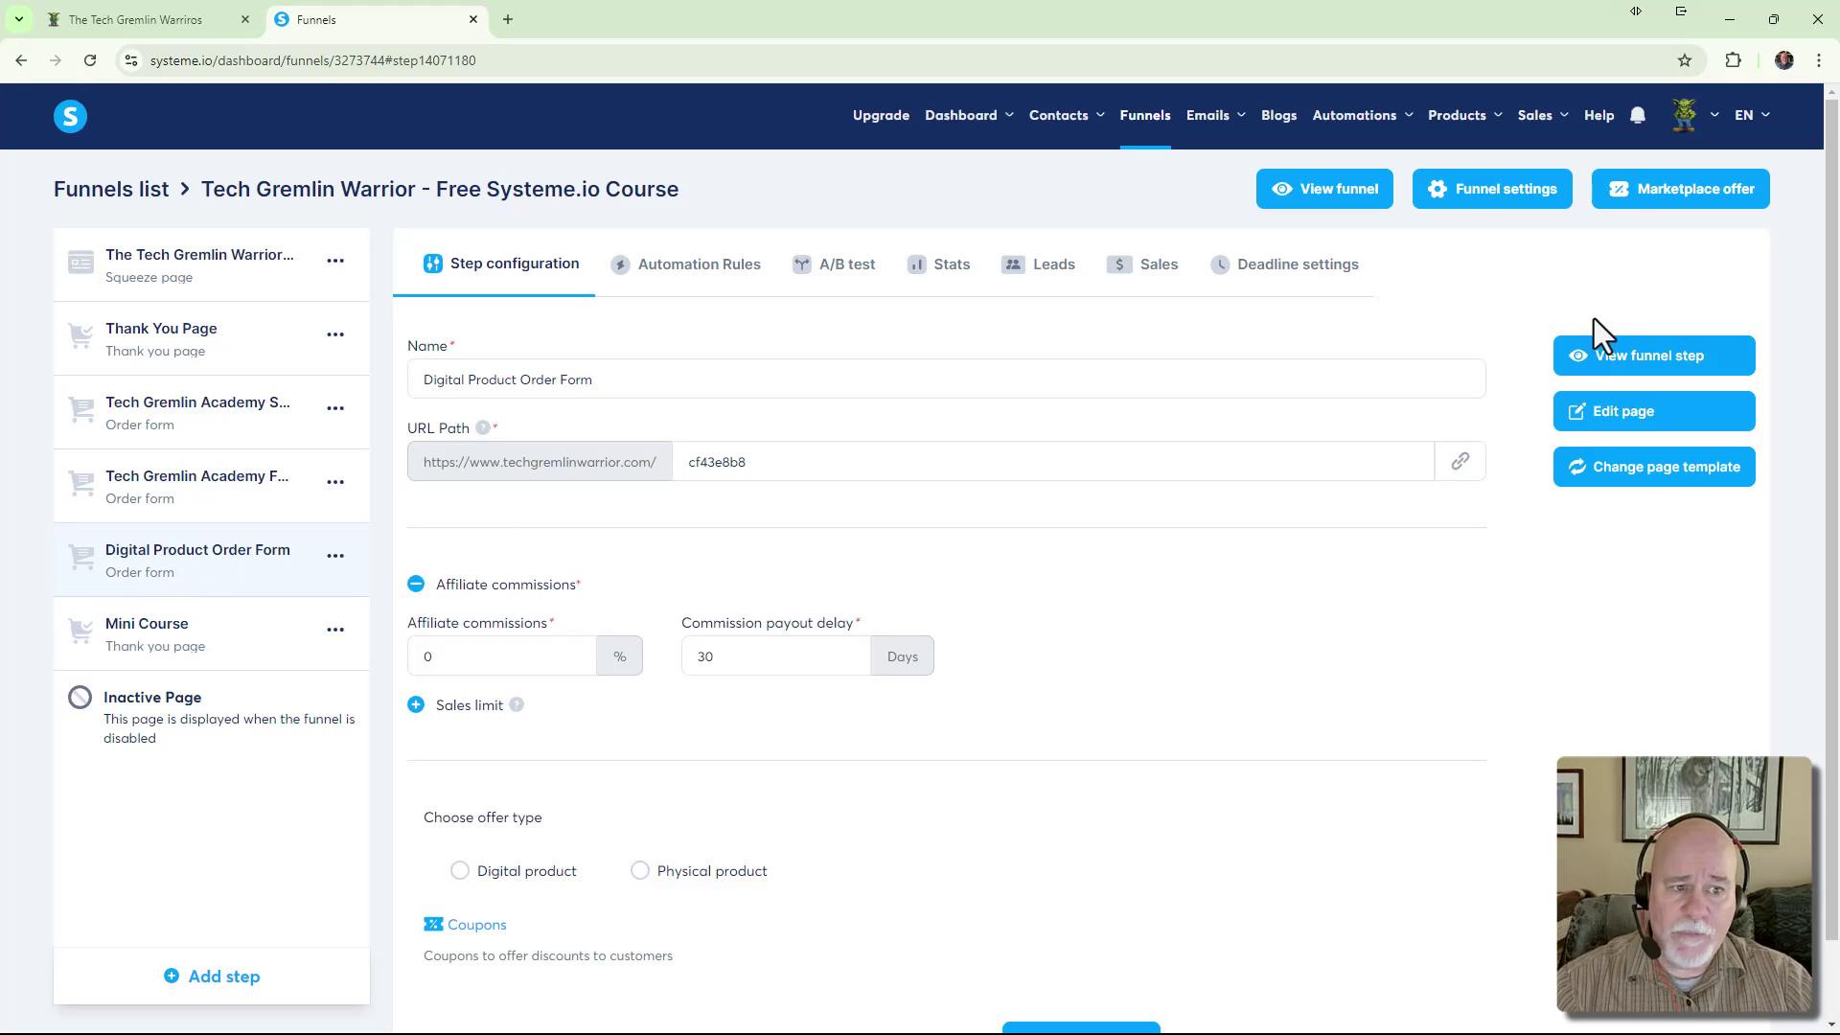
{"action": "left_click", "coordinate": [1625, 362]}
Look through the order page's headline, feature sections, Premium package, contact information, payment method and order details
{"action": "scroll", "coordinate": [554, 332], "scroll_direction": "down", "scroll_amount": 7}
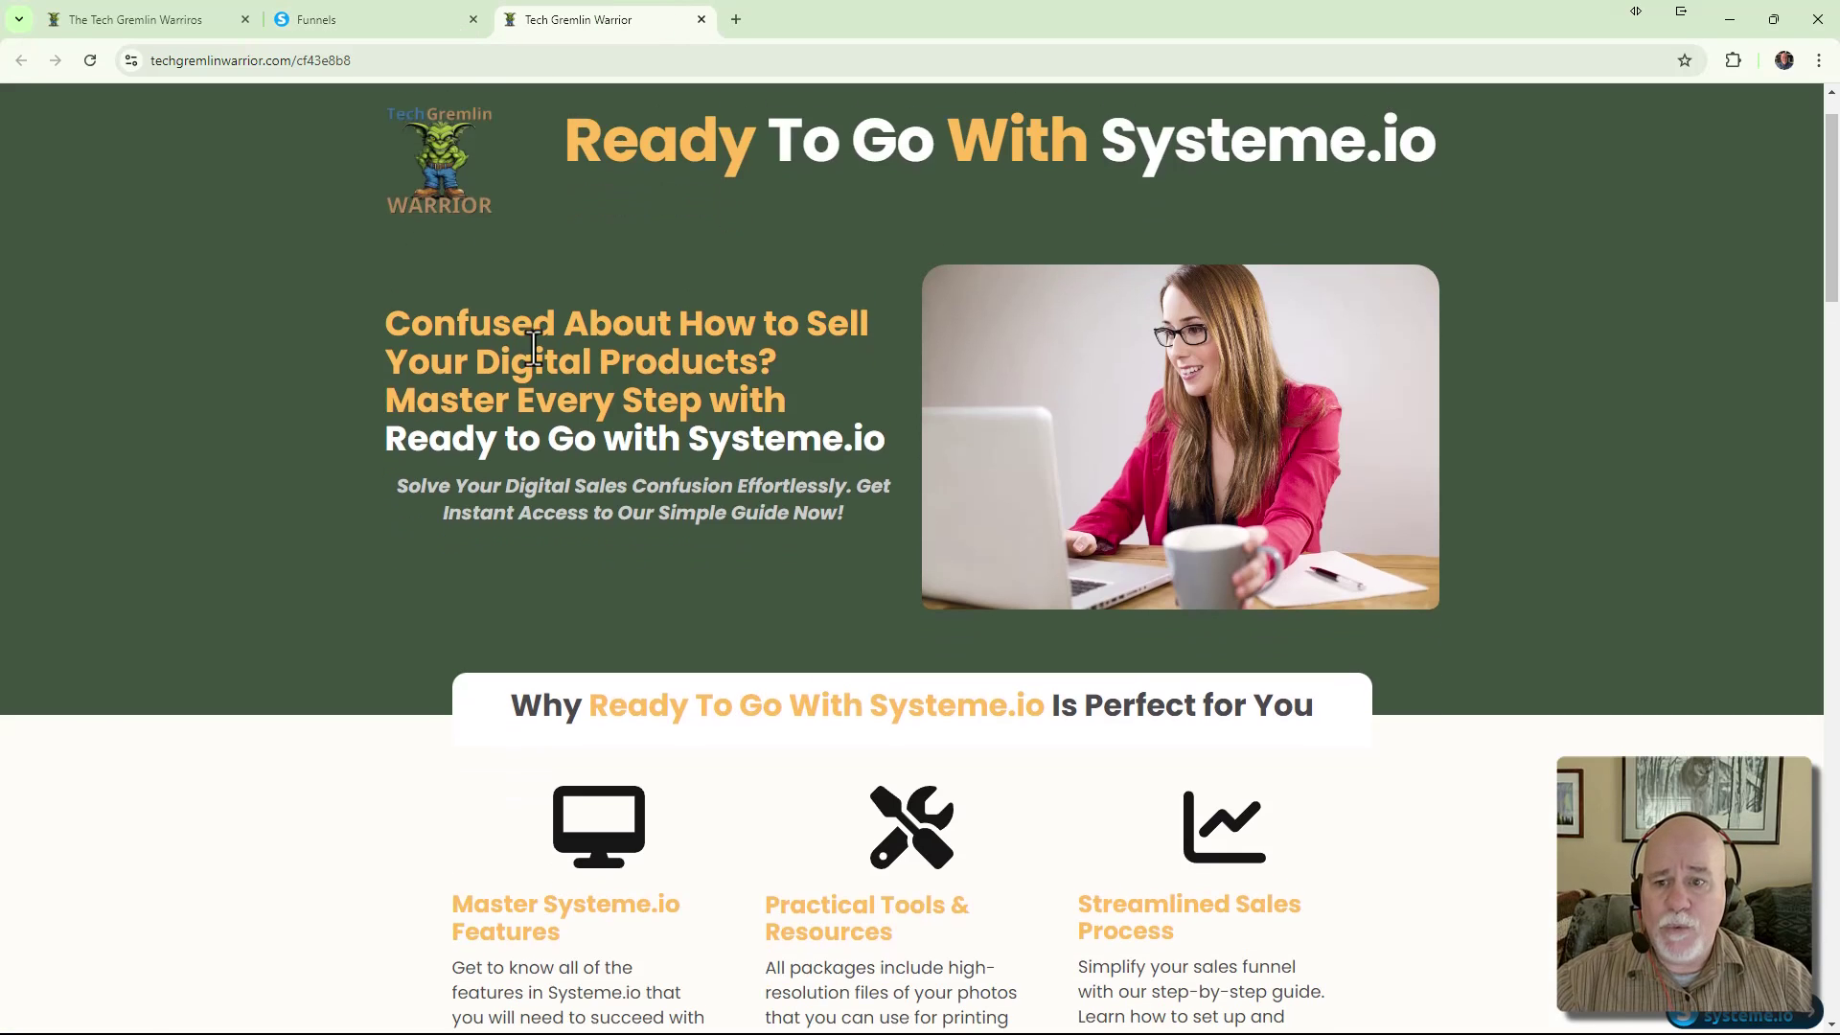
{"action": "scroll", "coordinate": [530, 356], "scroll_direction": "up", "scroll_amount": 7}
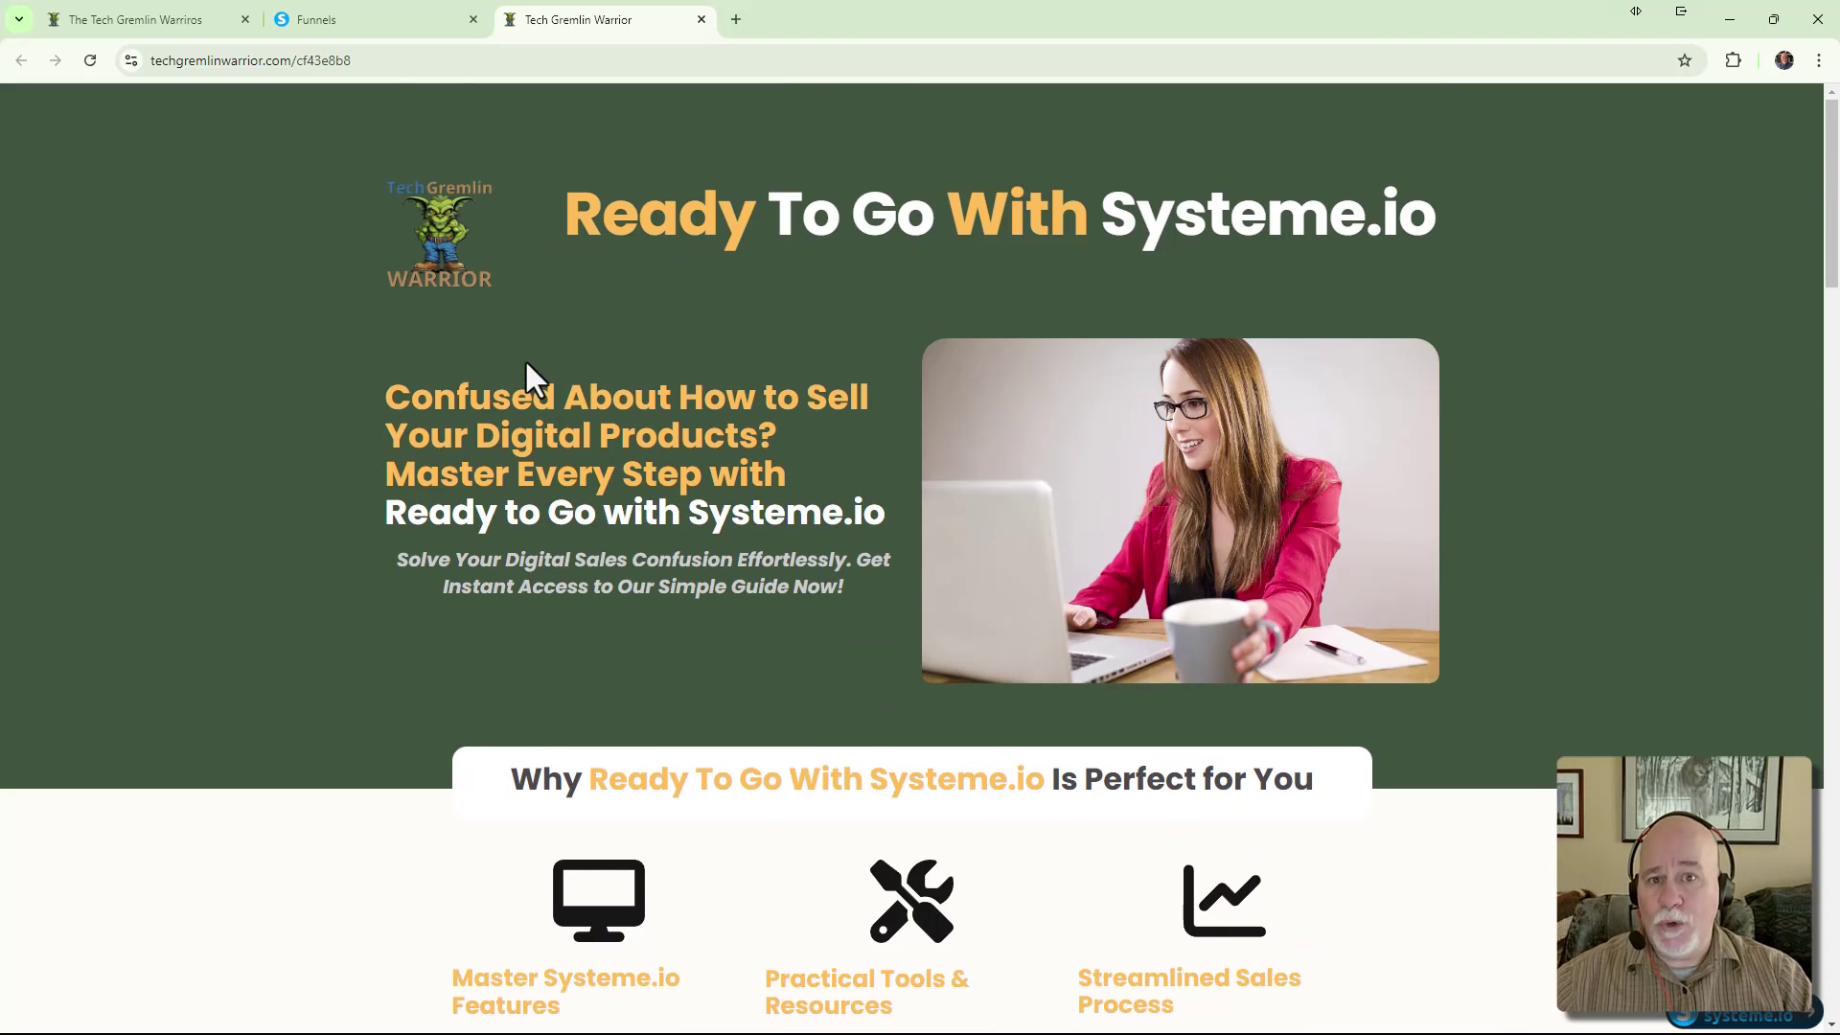
{"action": "scroll", "coordinate": [1101, 374], "scroll_direction": "down", "scroll_amount": 8}
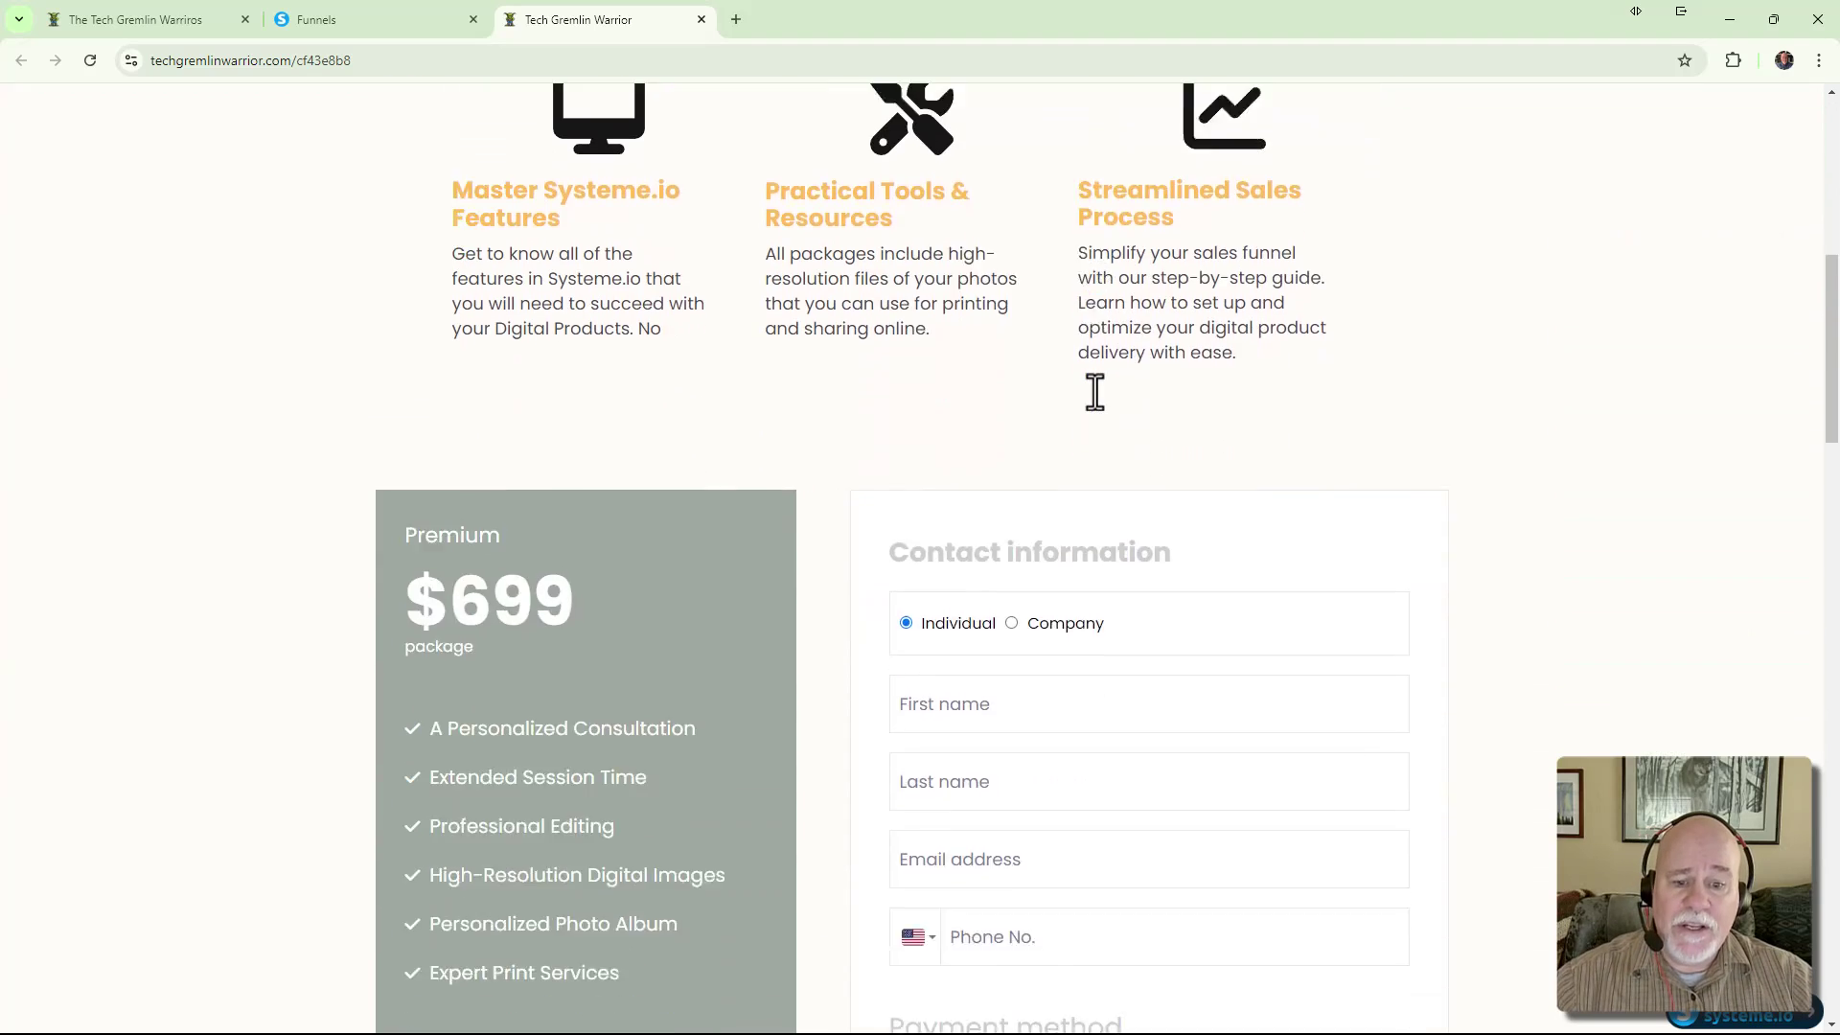
{"action": "scroll", "coordinate": [1095, 392], "scroll_direction": "down", "scroll_amount": 4}
{"action": "scroll", "coordinate": [1094, 394], "scroll_direction": "up", "scroll_amount": 3}
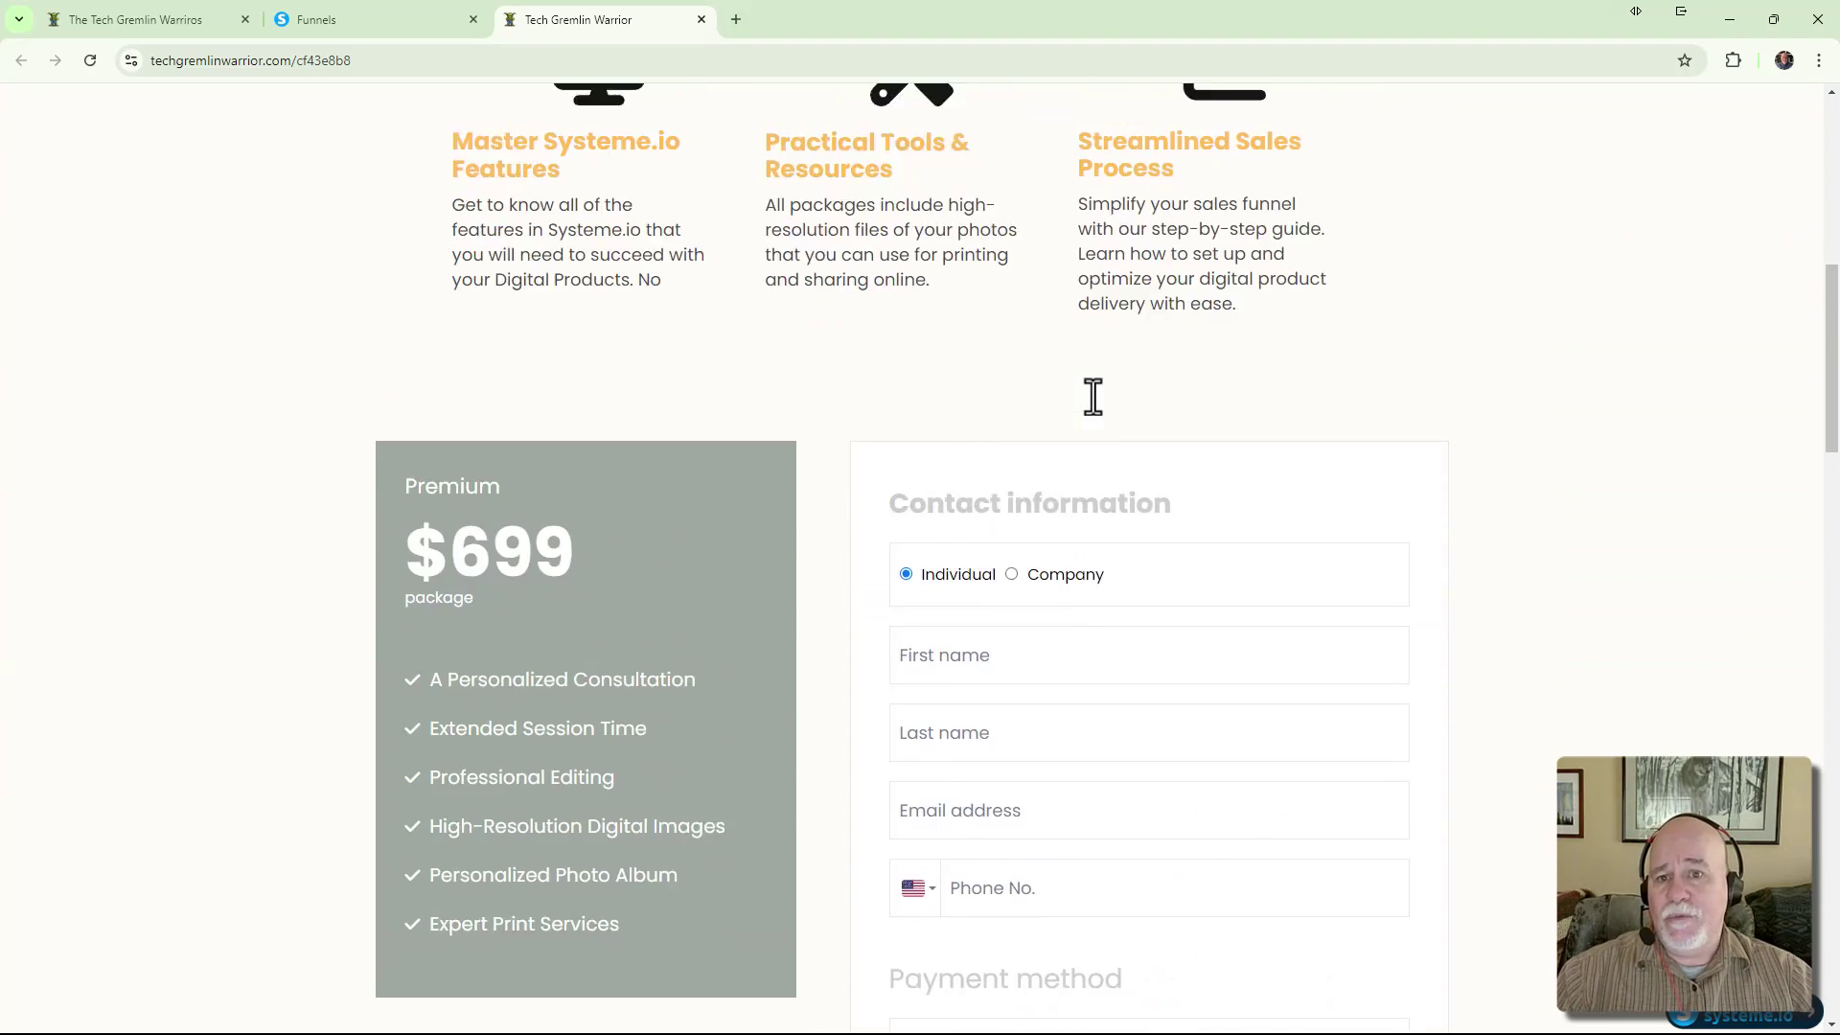
{"action": "scroll", "coordinate": [1094, 395], "scroll_direction": "up", "scroll_amount": 5}
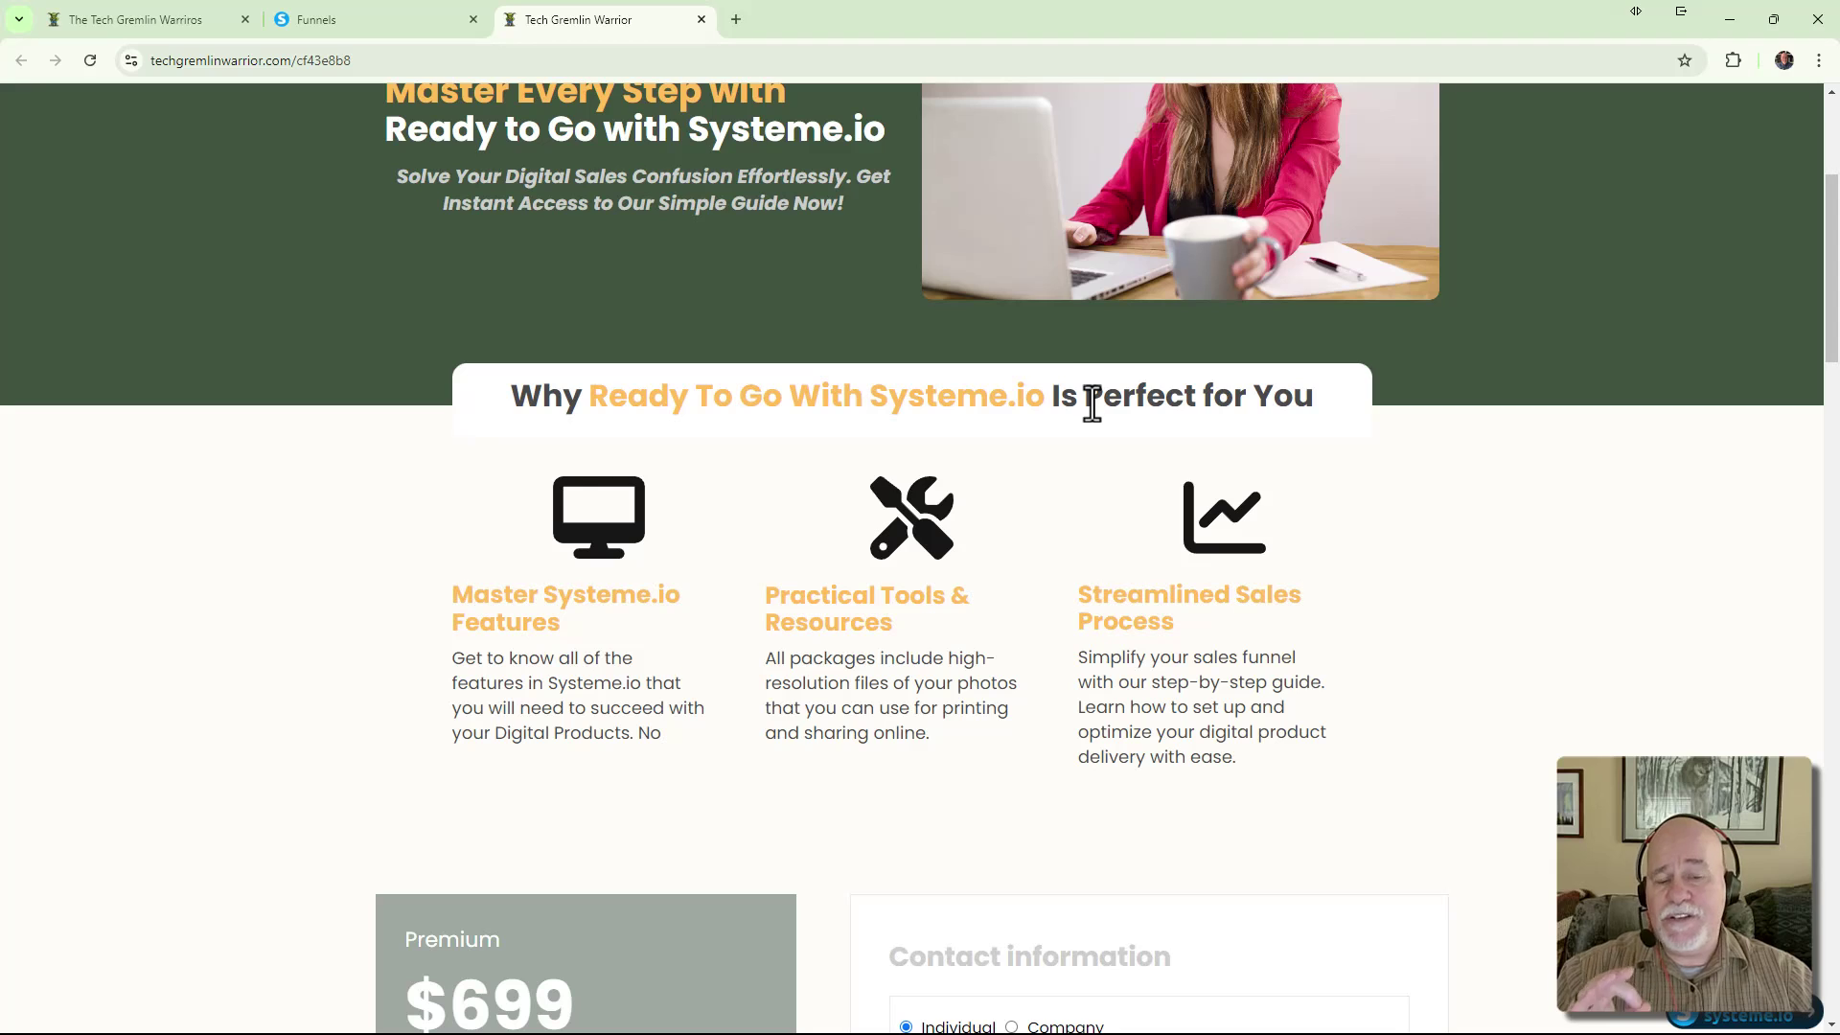
{"action": "scroll", "coordinate": [1112, 479], "scroll_direction": "down", "scroll_amount": 5}
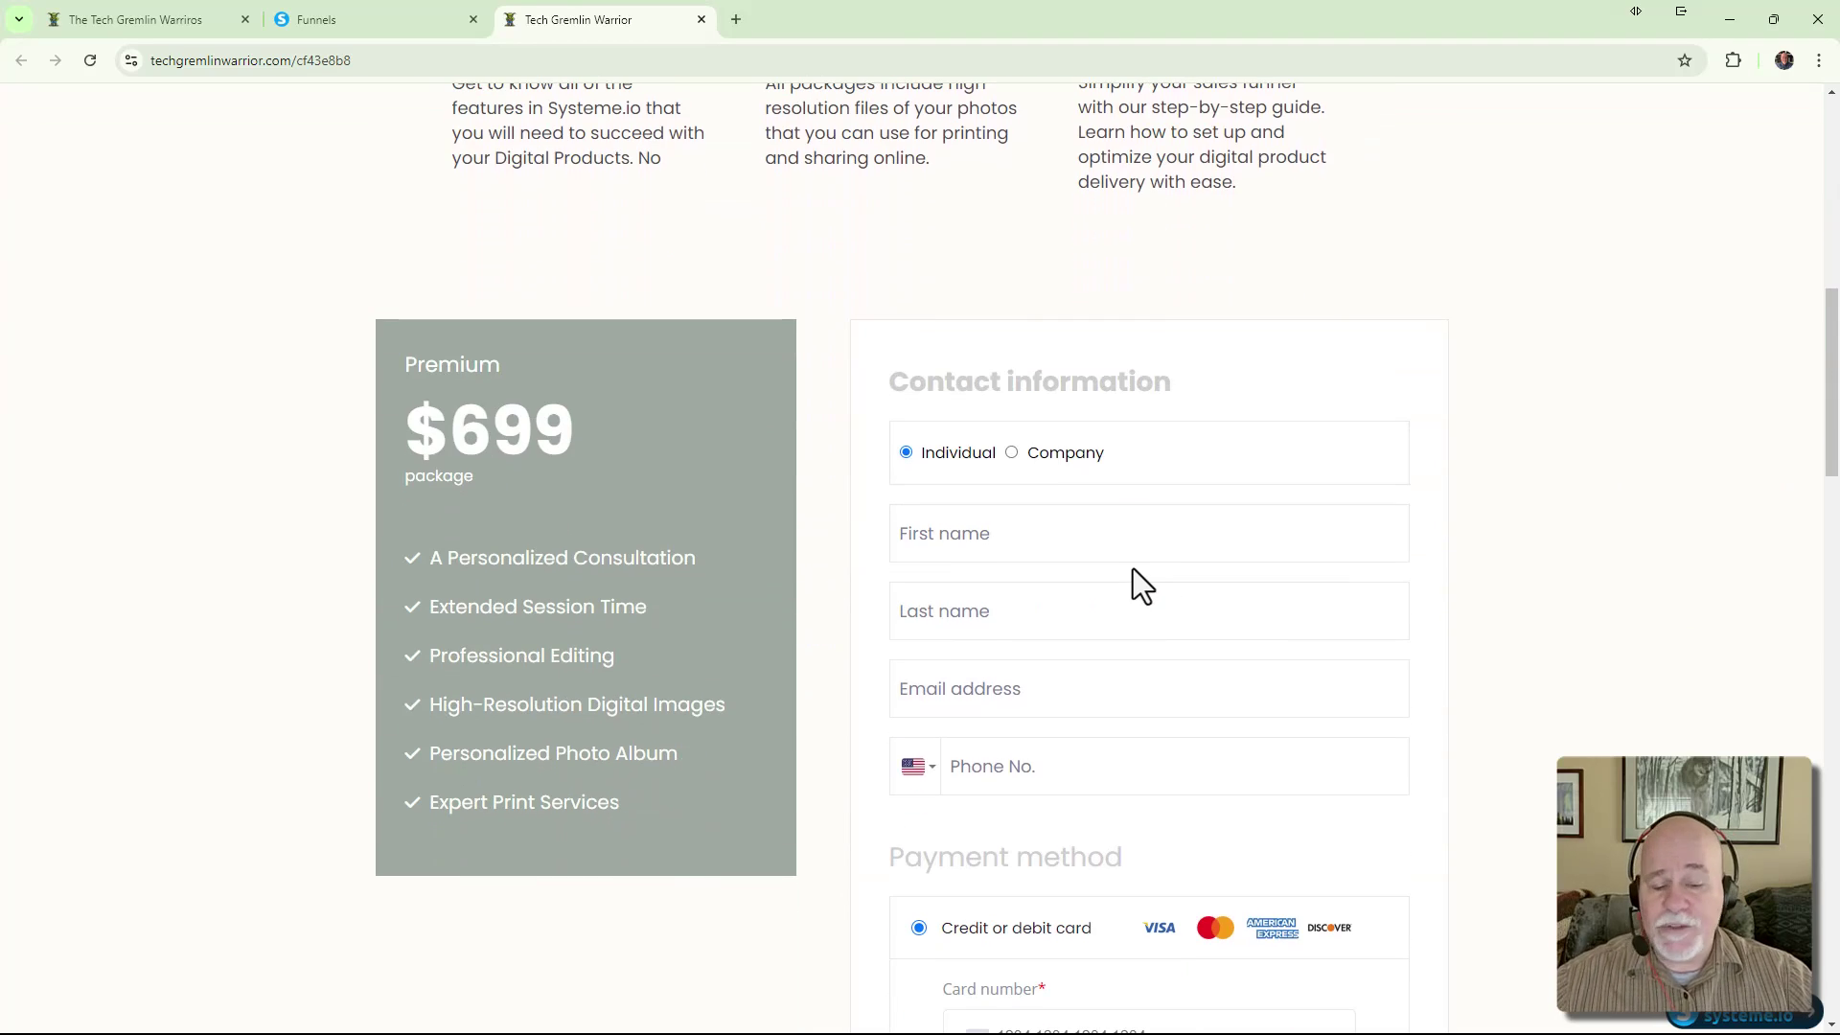
{"action": "scroll", "coordinate": [1150, 575], "scroll_direction": "down", "scroll_amount": 3}
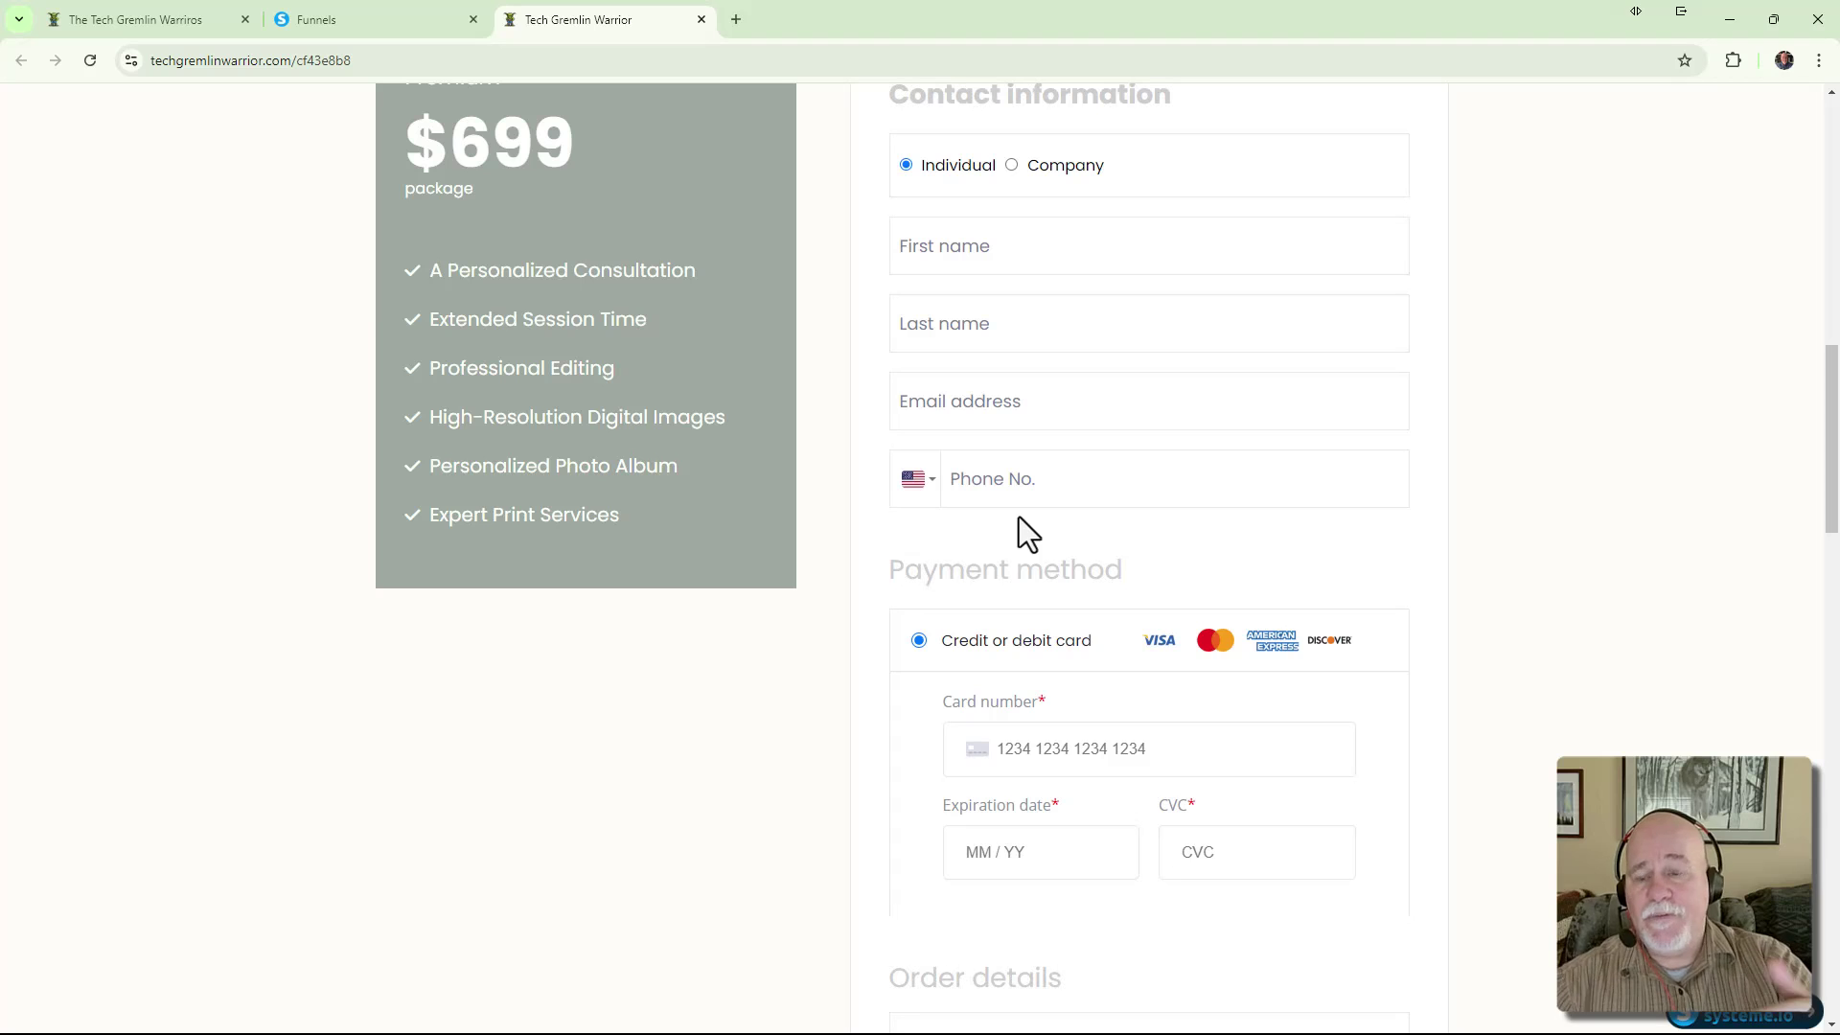
{"action": "scroll", "coordinate": [991, 603], "scroll_direction": "up", "scroll_amount": 2}
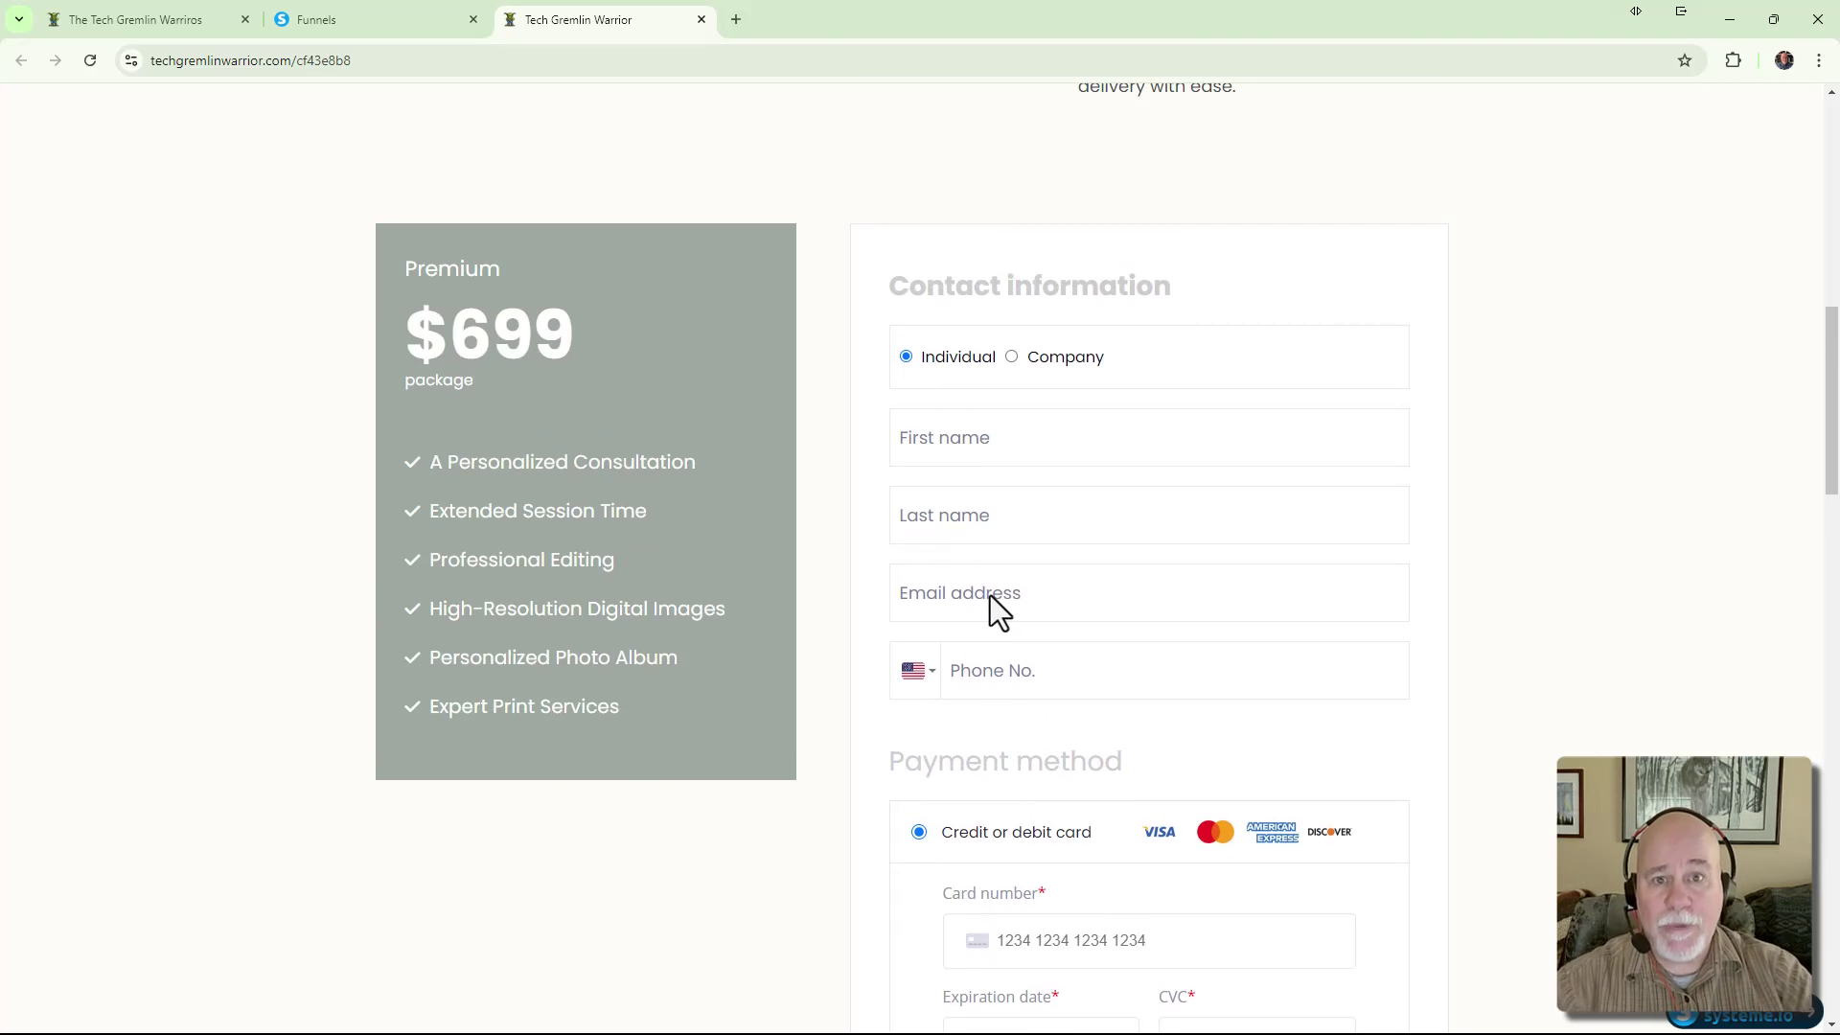
{"action": "scroll", "coordinate": [992, 584], "scroll_direction": "up", "scroll_amount": 1}
{"action": "scroll", "coordinate": [994, 577], "scroll_direction": "down", "scroll_amount": 3}
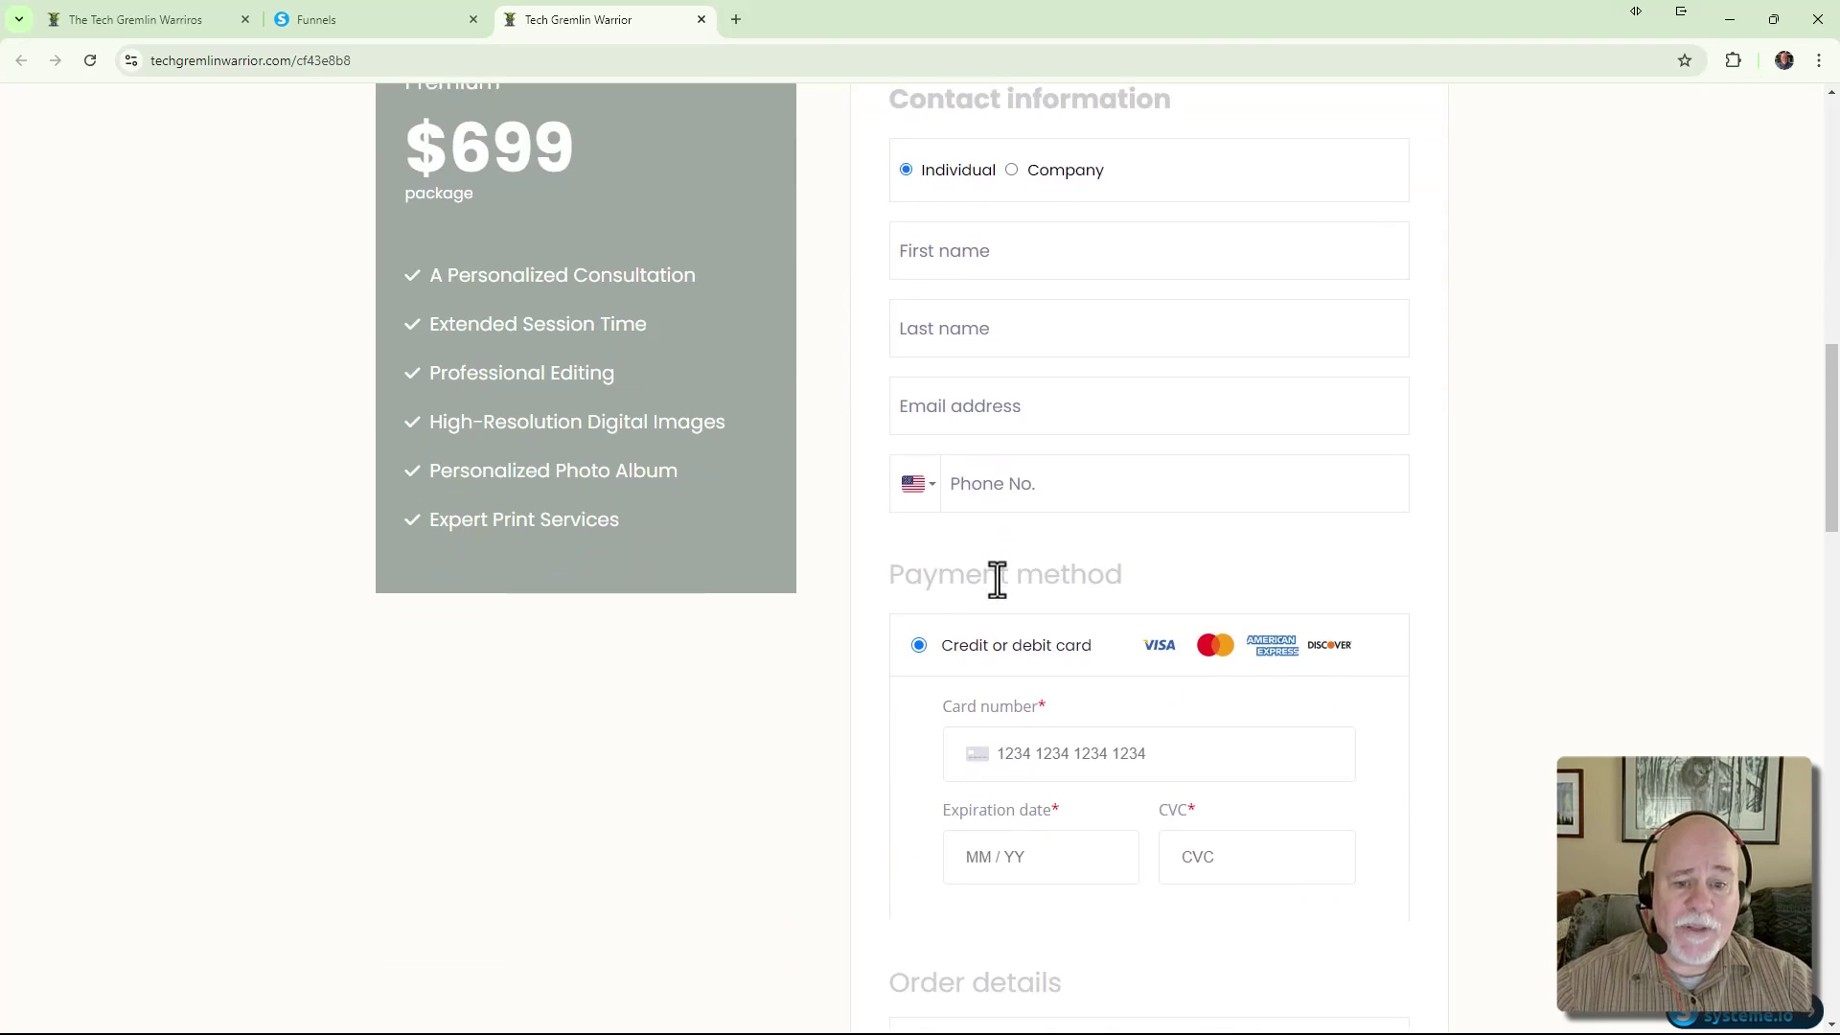
{"action": "scroll", "coordinate": [1106, 733], "scroll_direction": "down", "scroll_amount": 3}
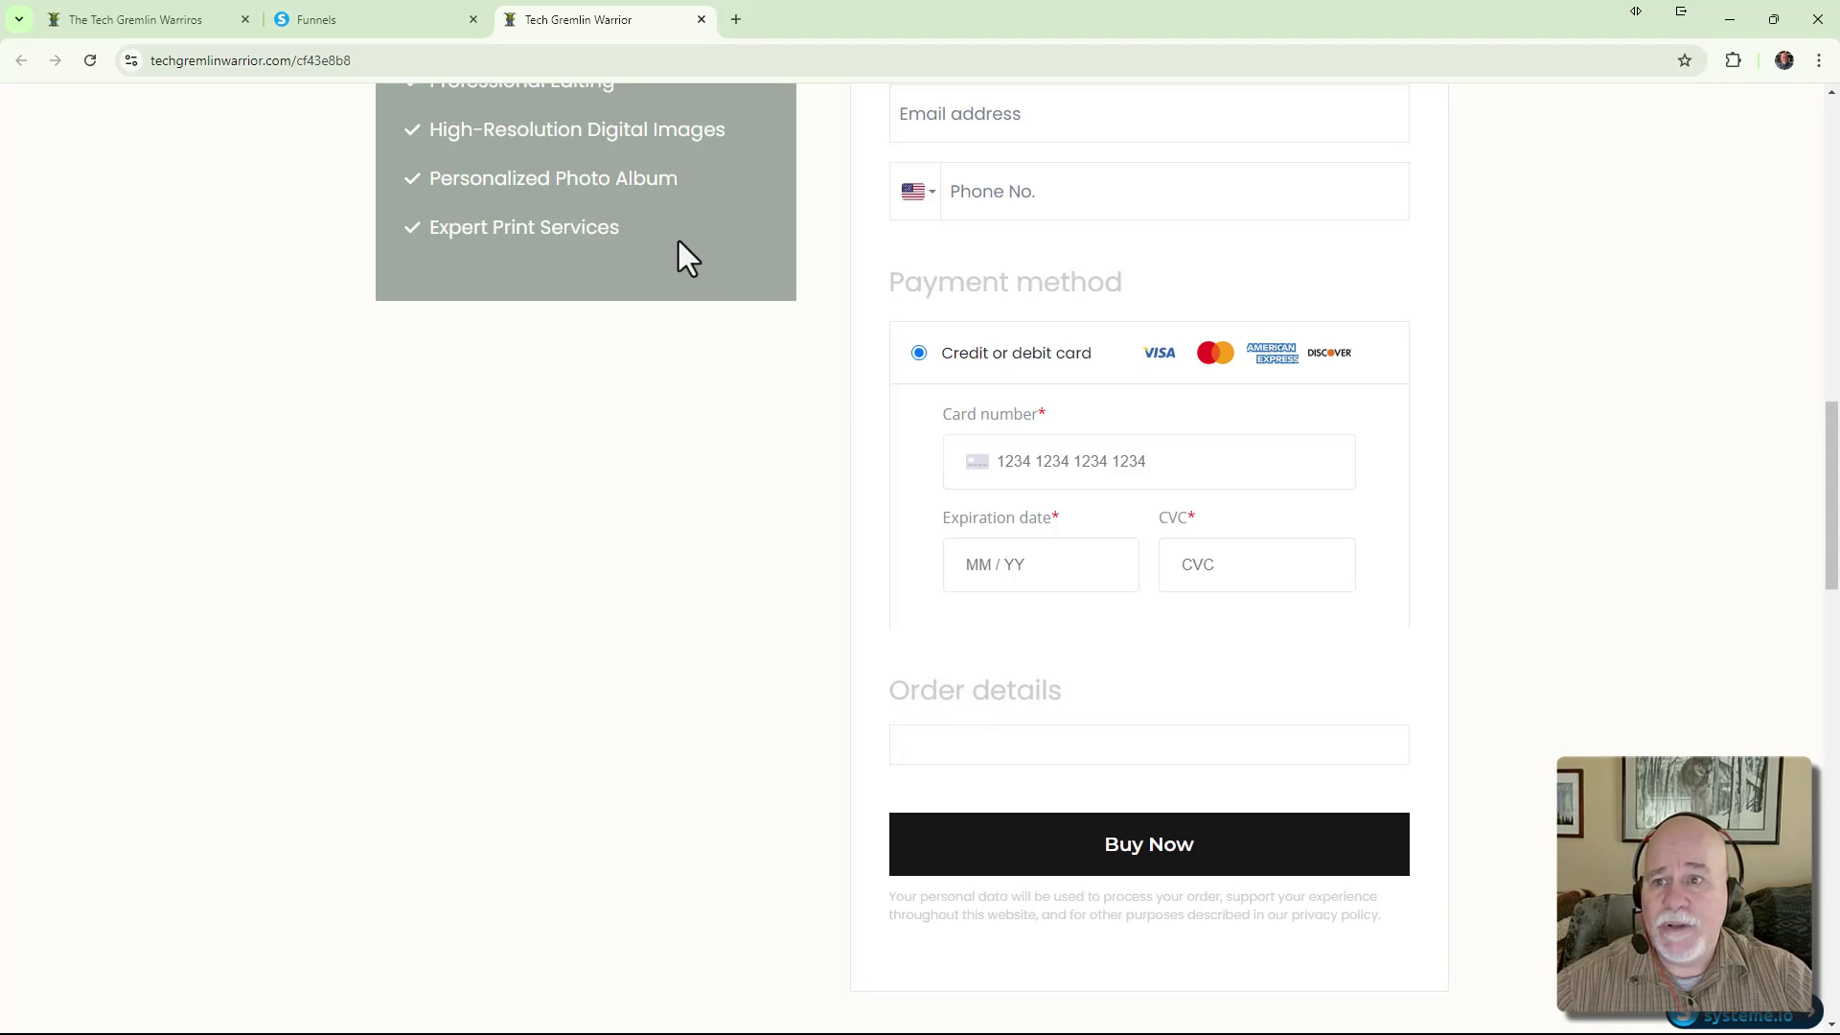
Back in the Digital Product Order Form step's configuration, choose Digital product as the offer type
{"action": "left_click", "coordinate": [405, 26]}
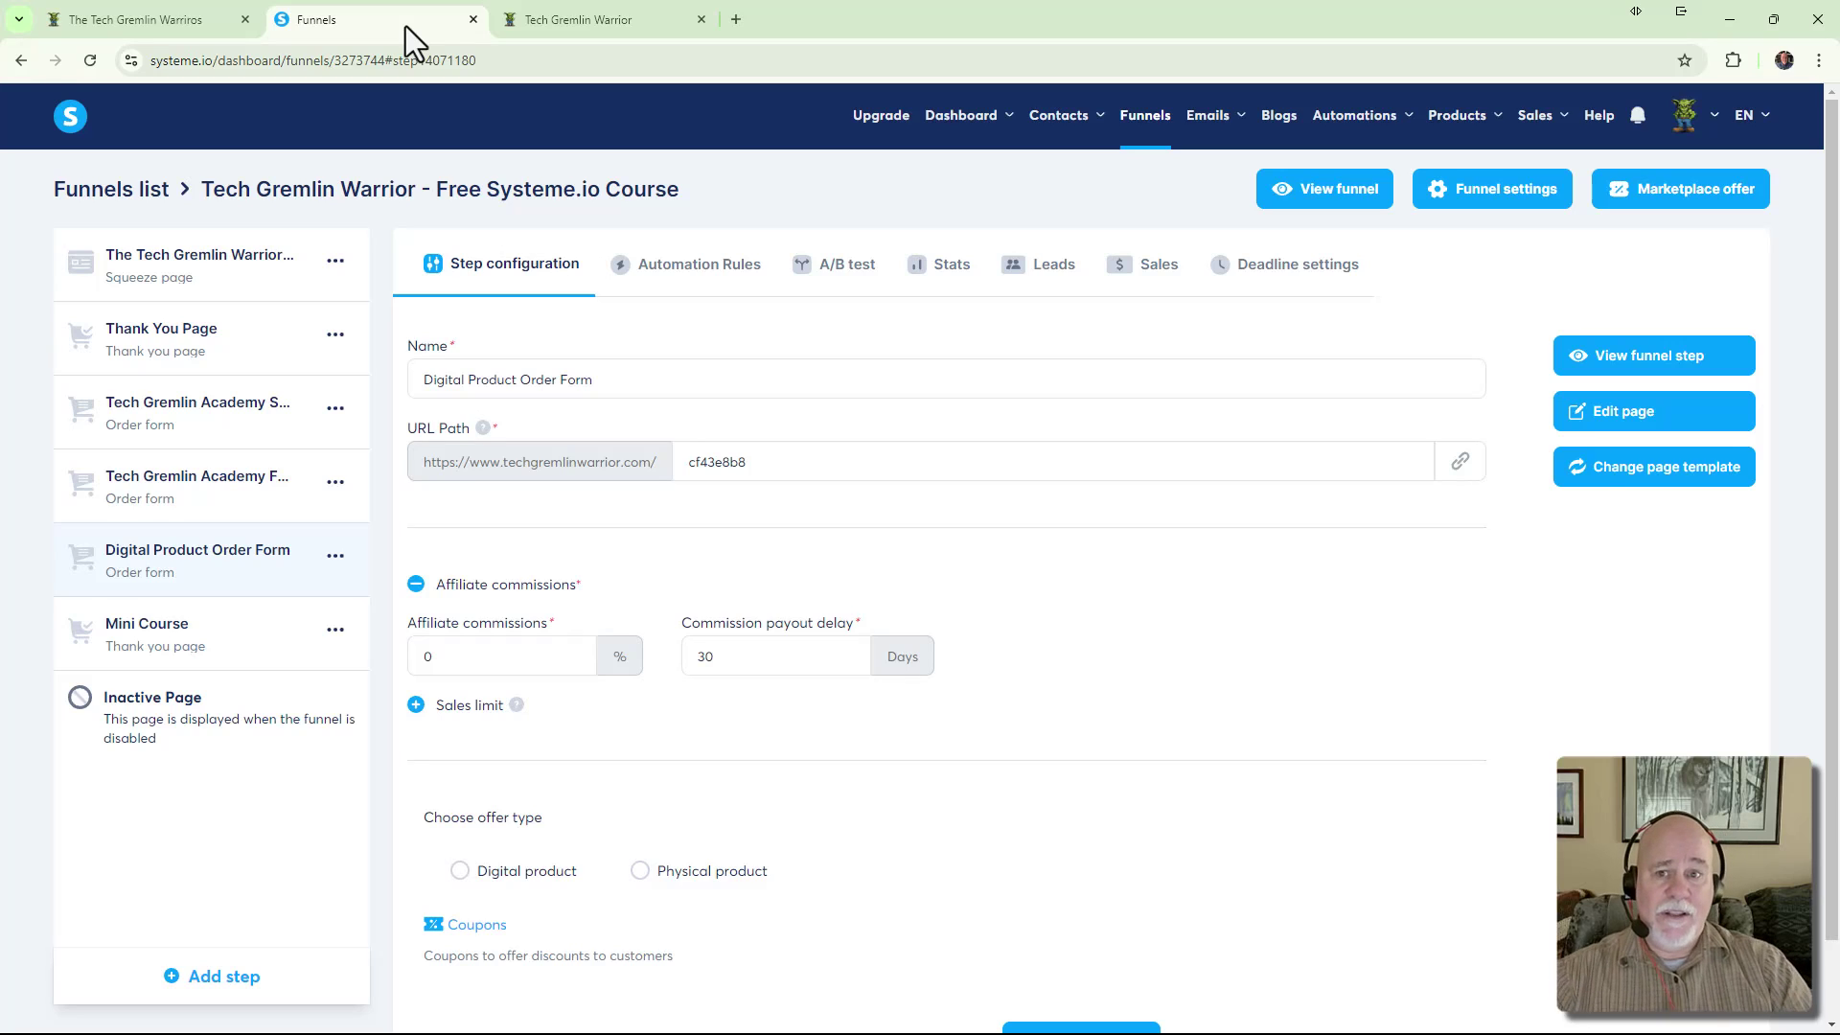
{"action": "left_click", "coordinate": [613, 26]}
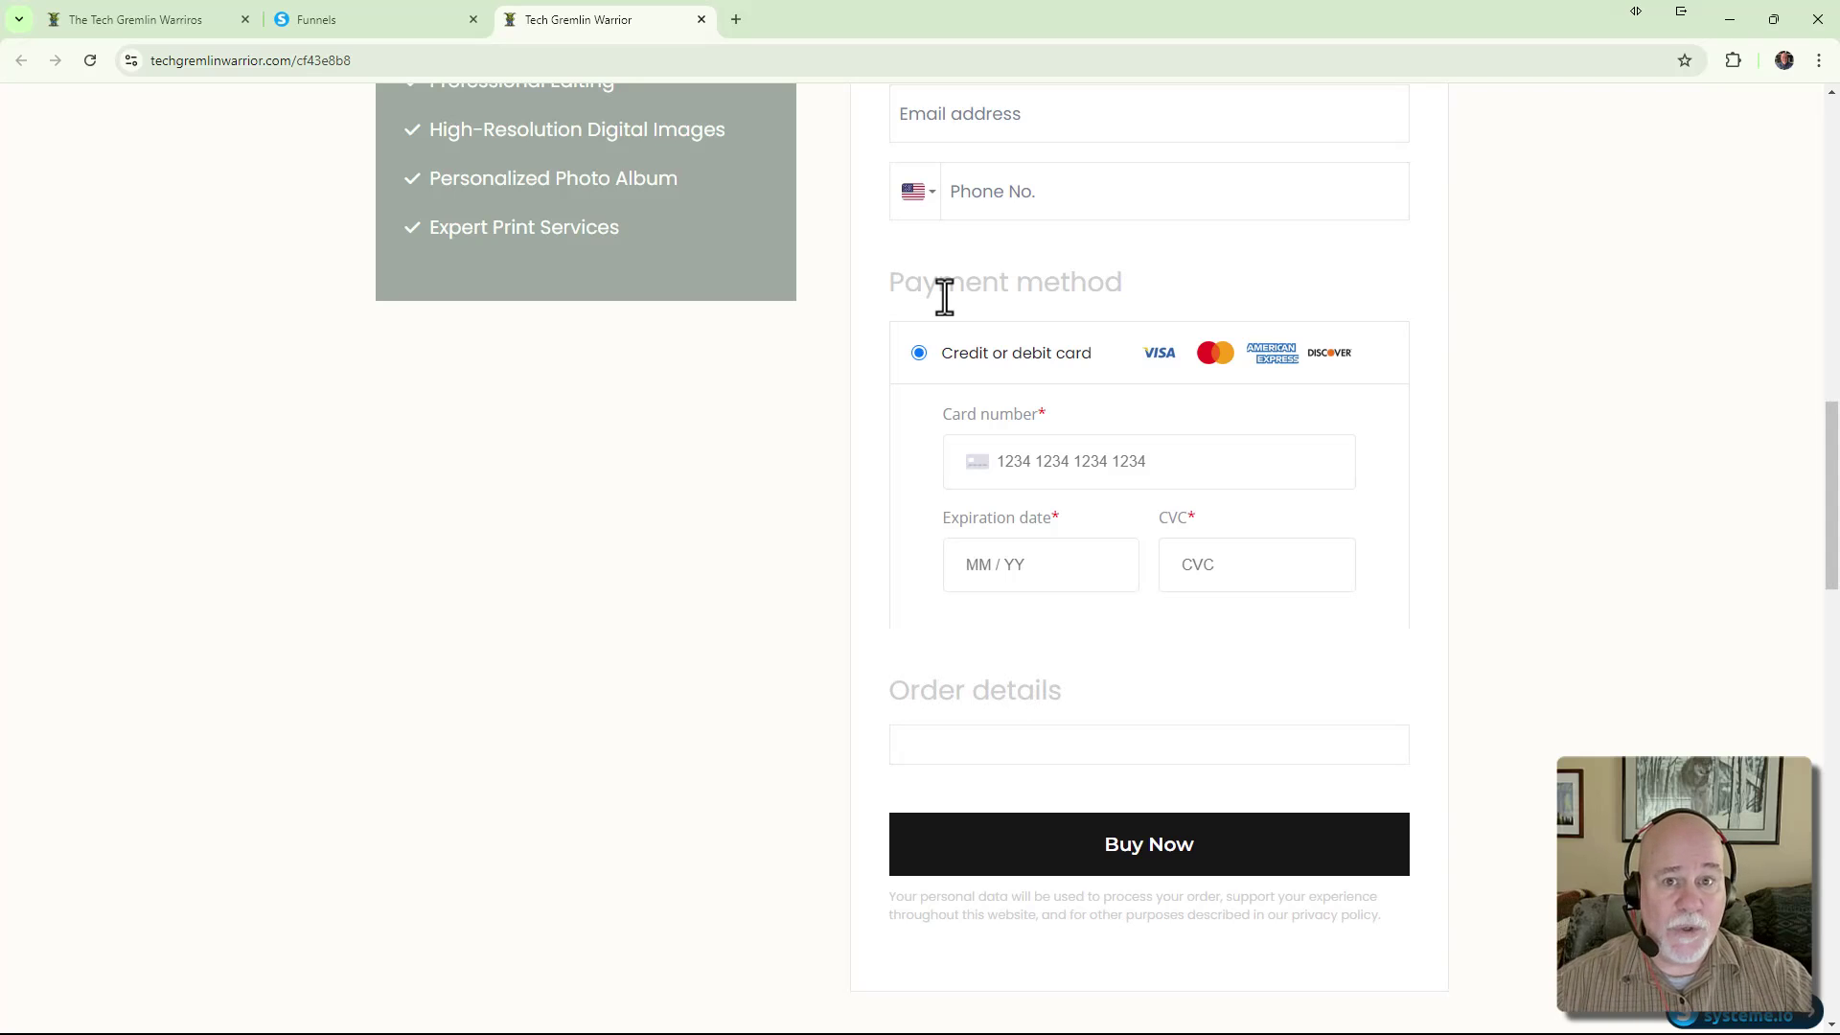
{"action": "left_click", "coordinate": [329, 19]}
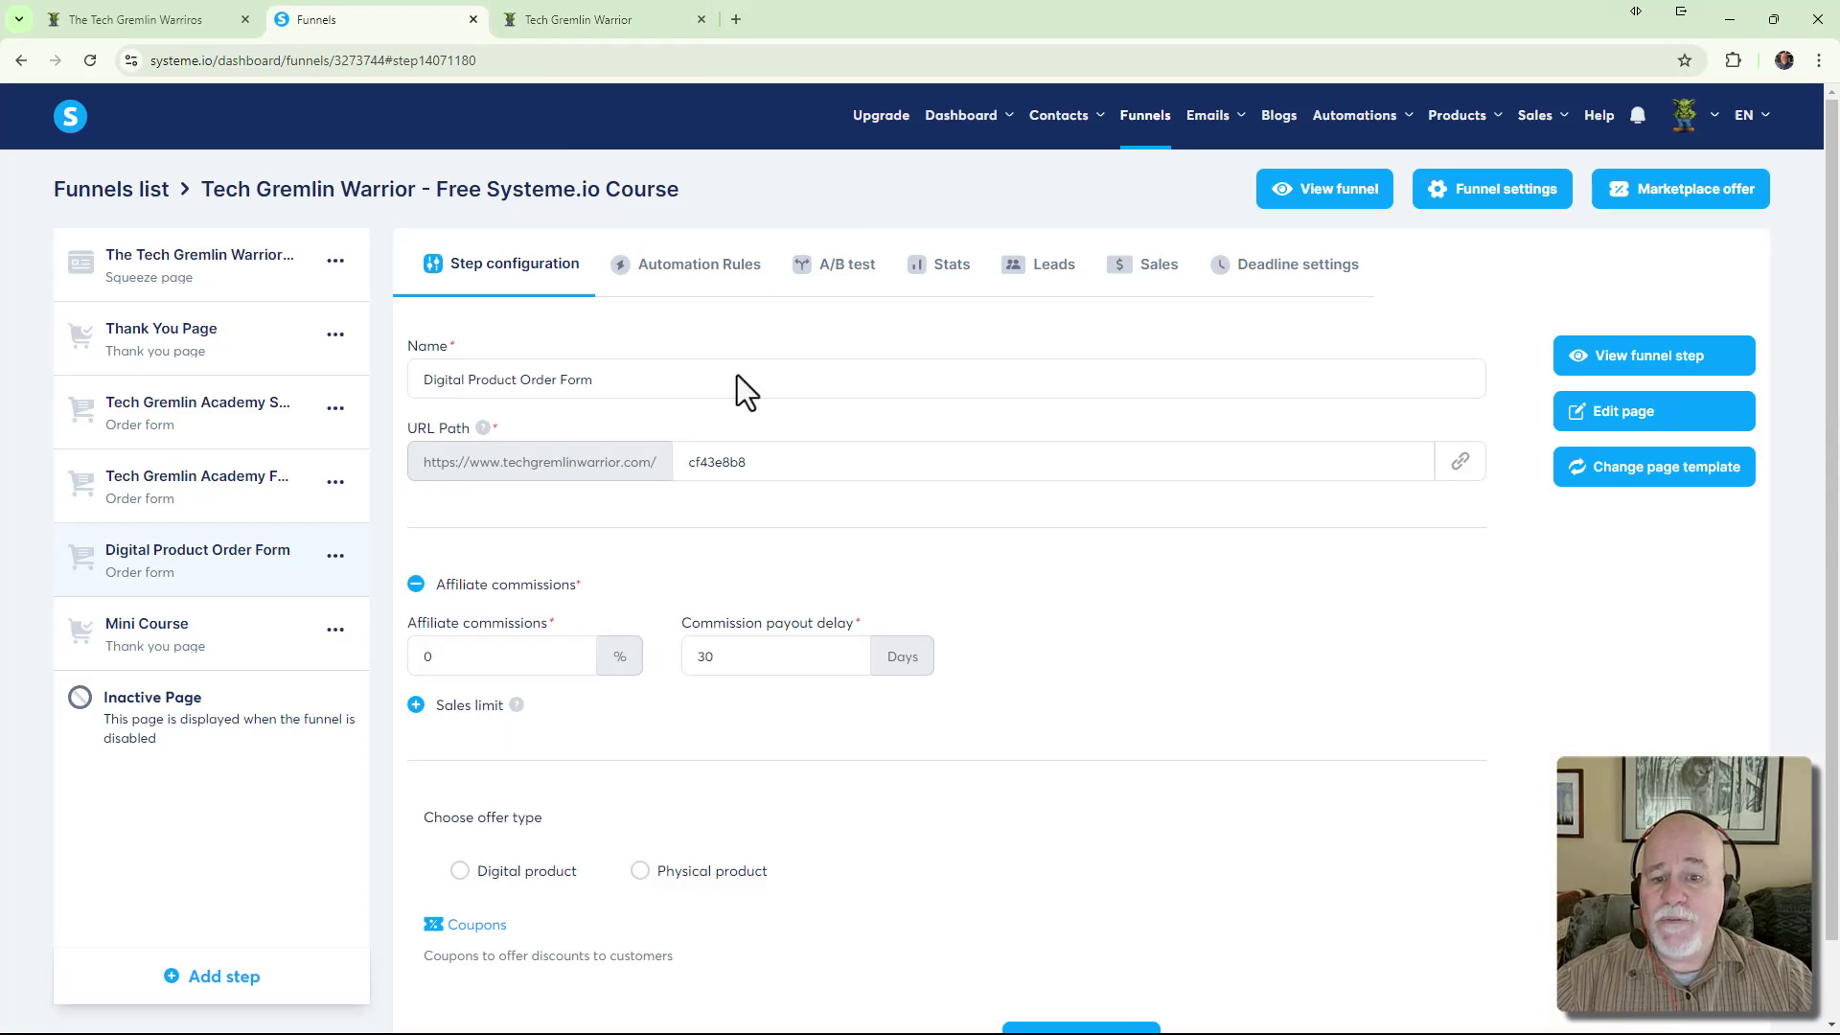
{"action": "scroll", "coordinate": [652, 775], "scroll_direction": "down", "scroll_amount": 1}
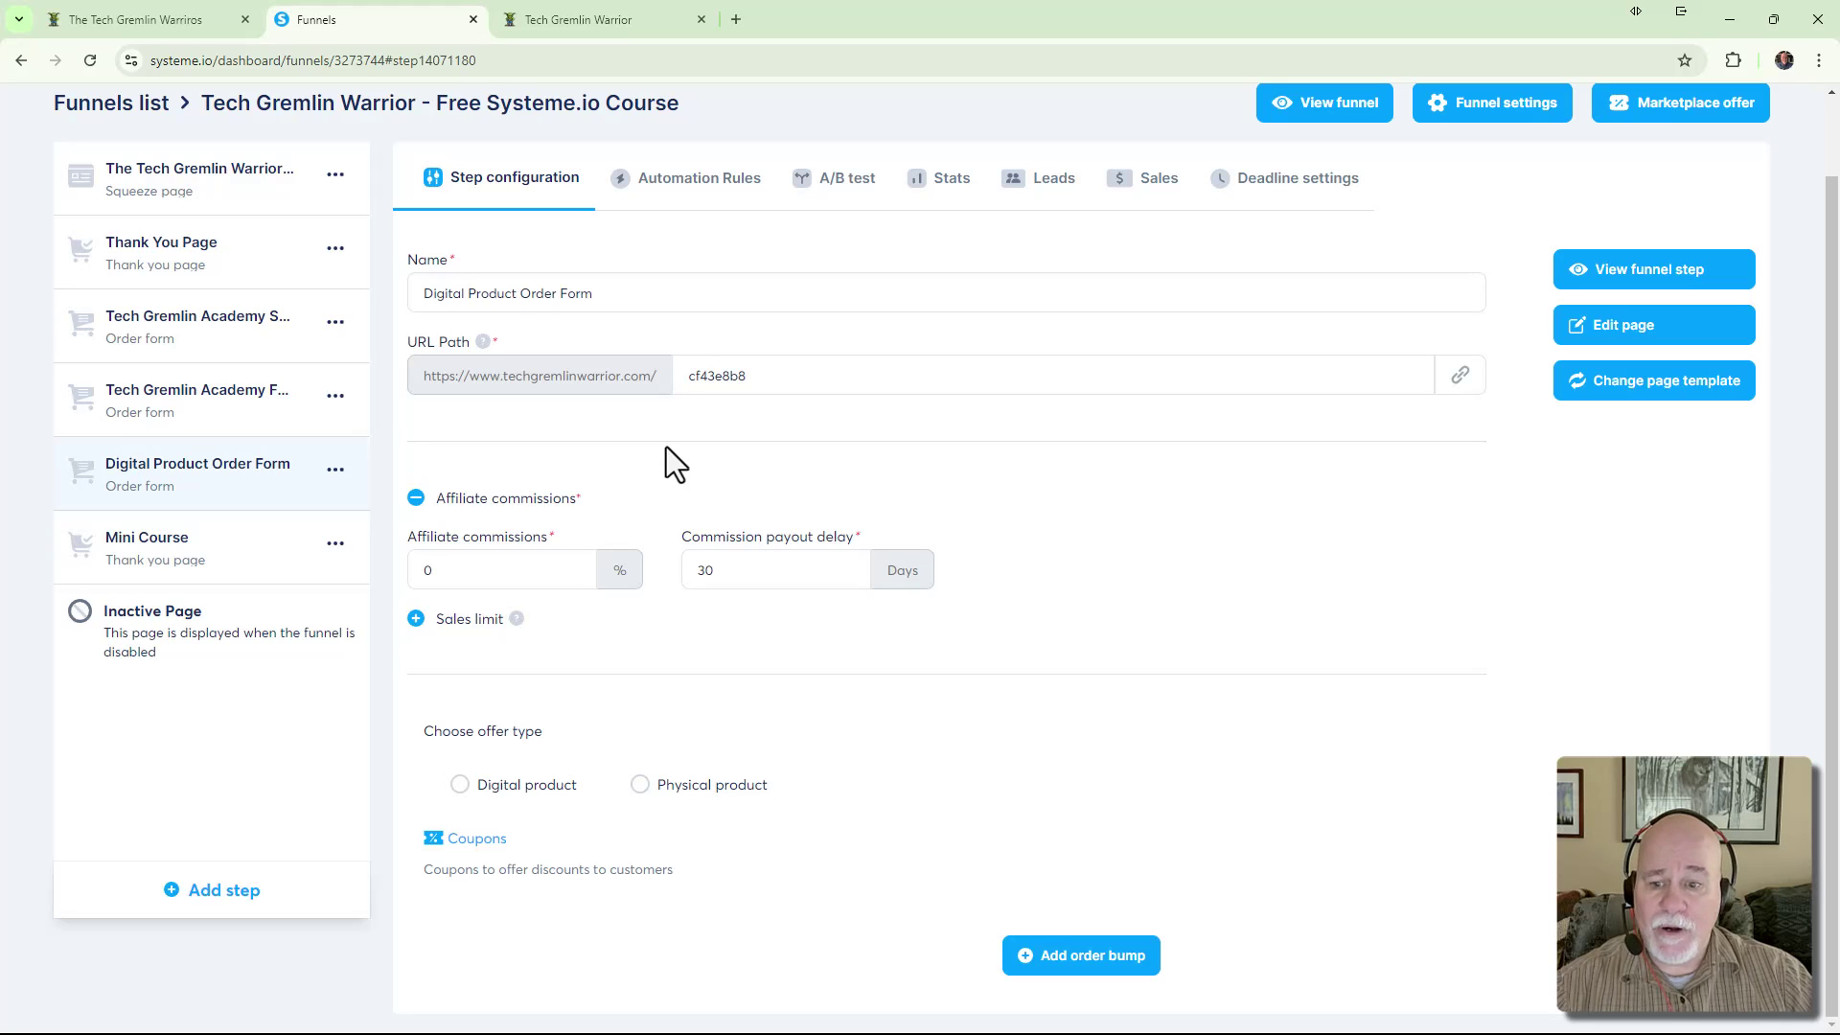
{"action": "left_click", "coordinate": [462, 795]}
{"action": "scroll", "coordinate": [825, 753], "scroll_direction": "down", "scroll_amount": 2}
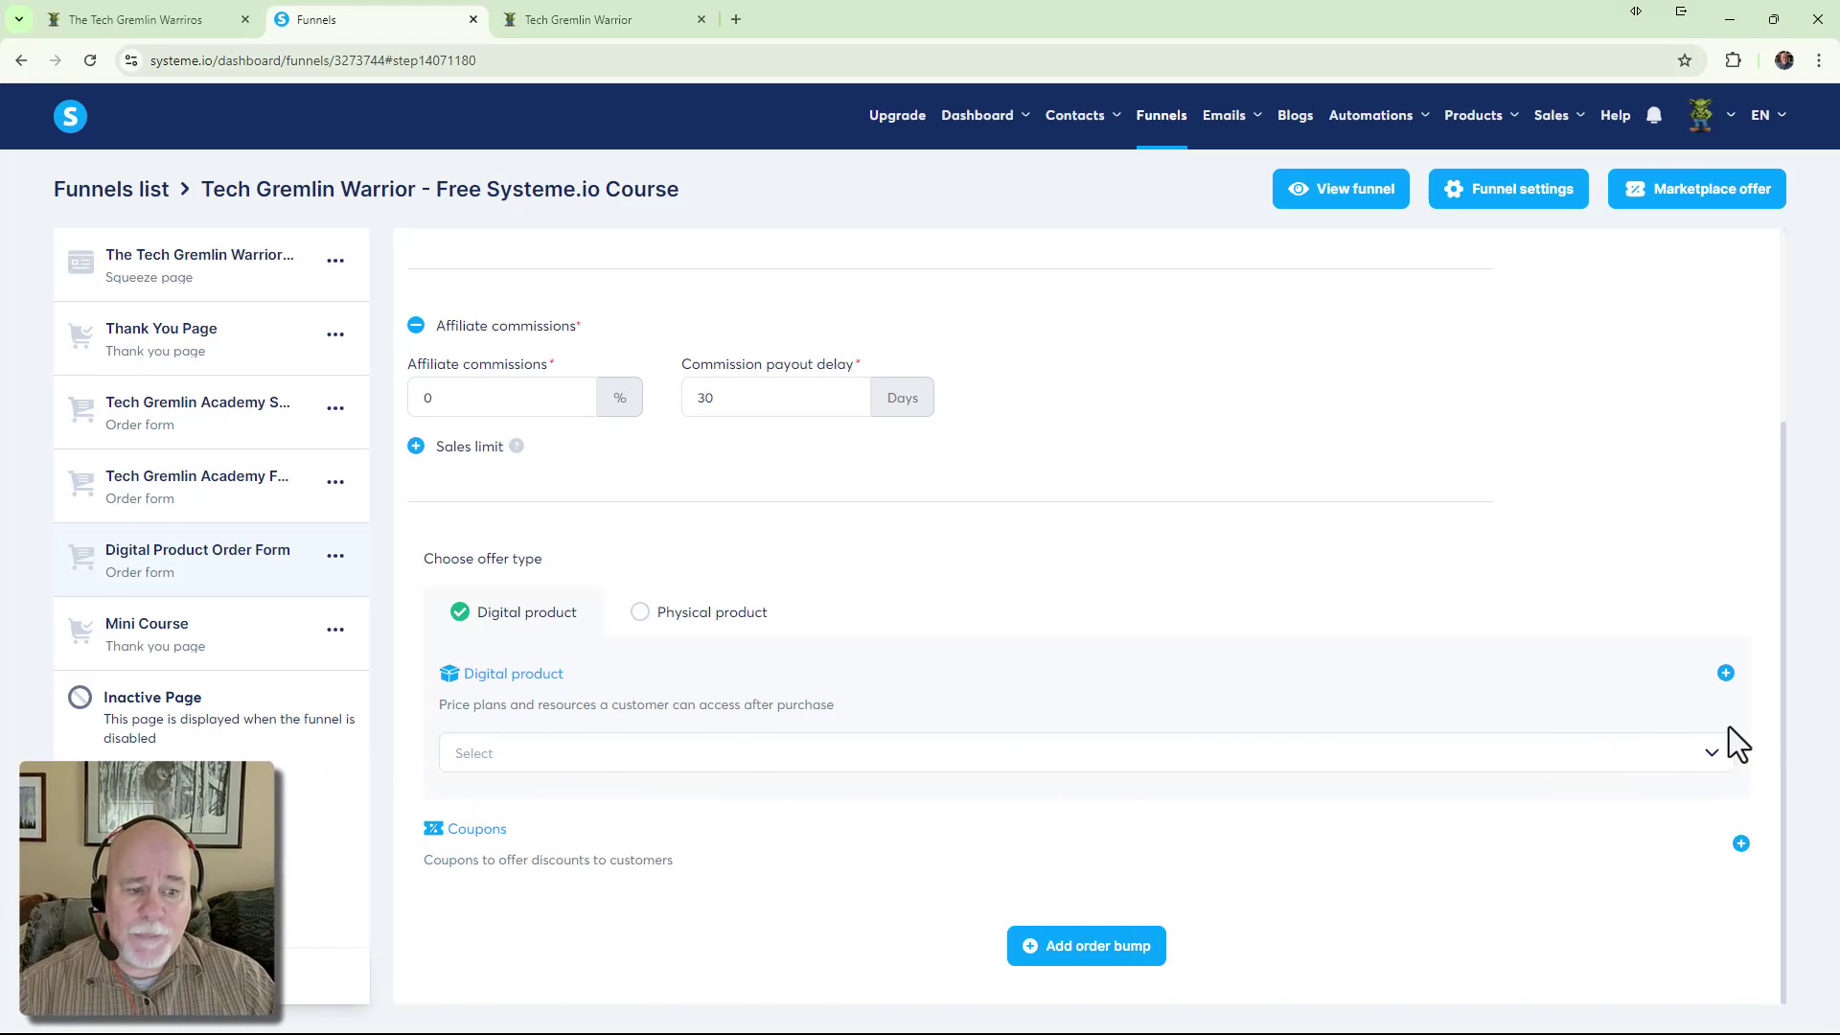
Select the existing Tech Gremlin Academy digital product for the offer and review its resources and price plans
{"action": "left_click", "coordinate": [1712, 757]}
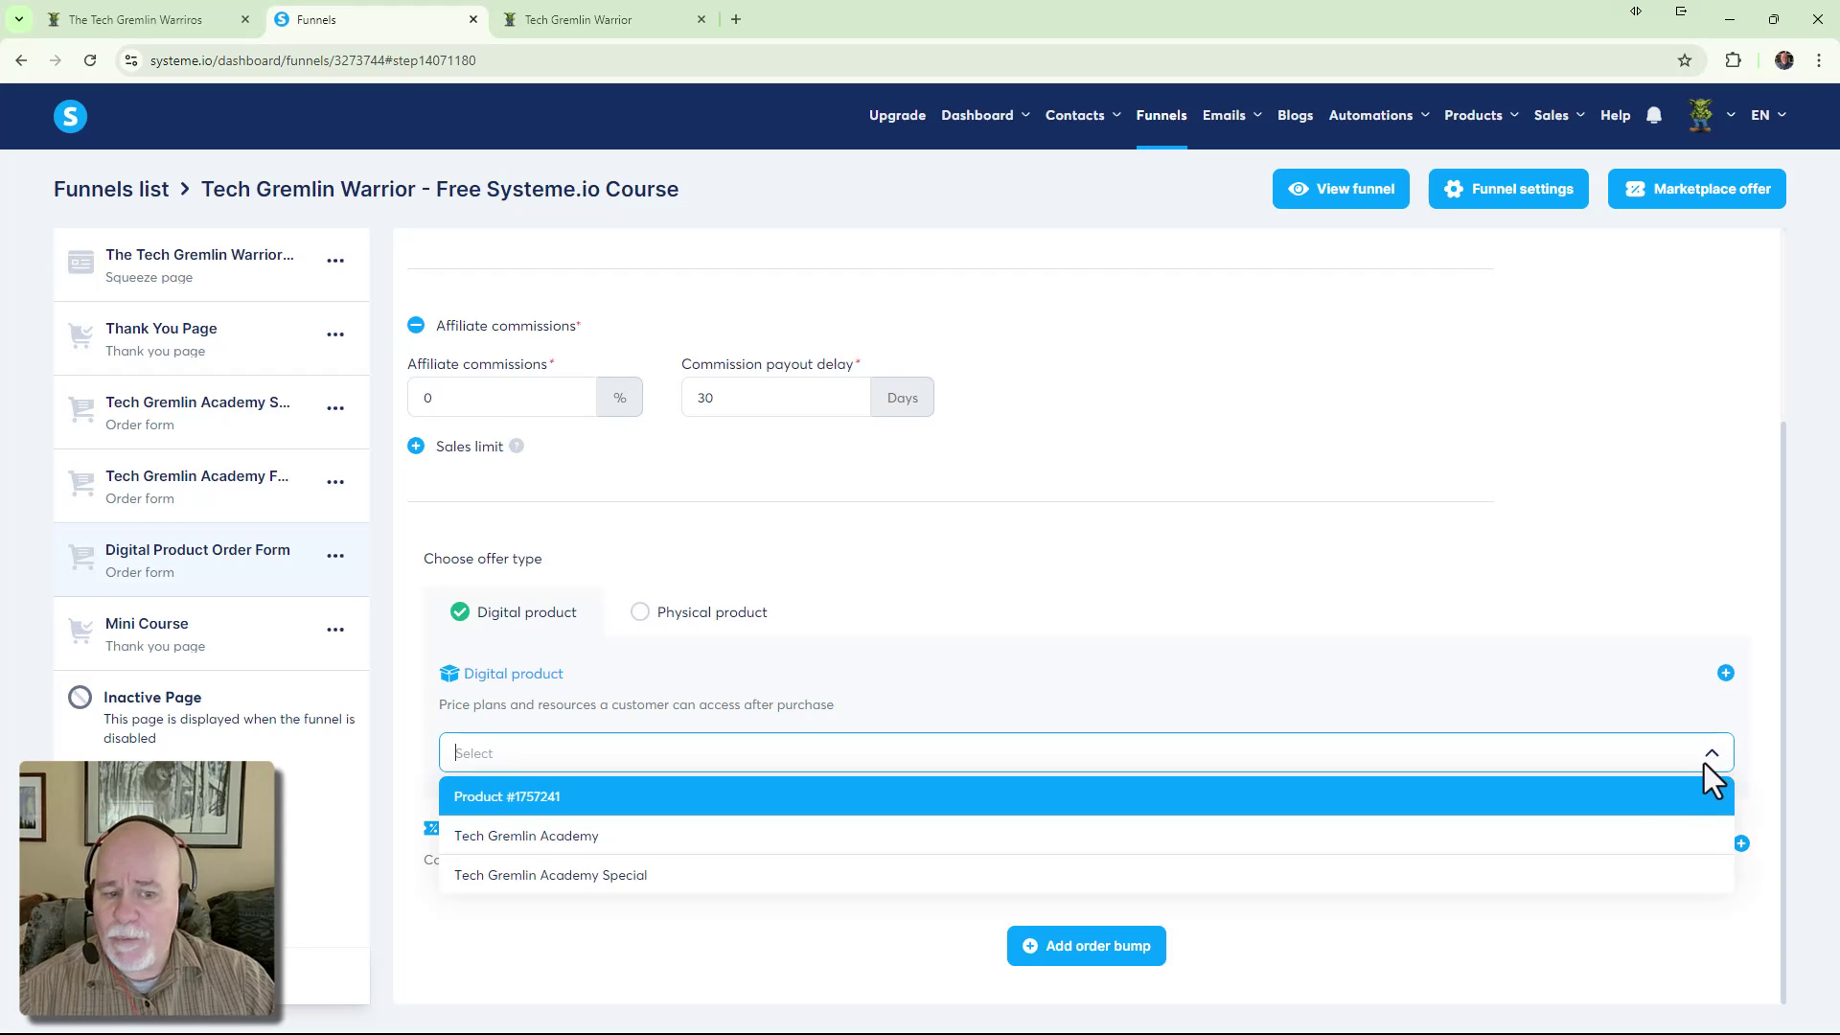
{"action": "left_click", "coordinate": [1576, 702]}
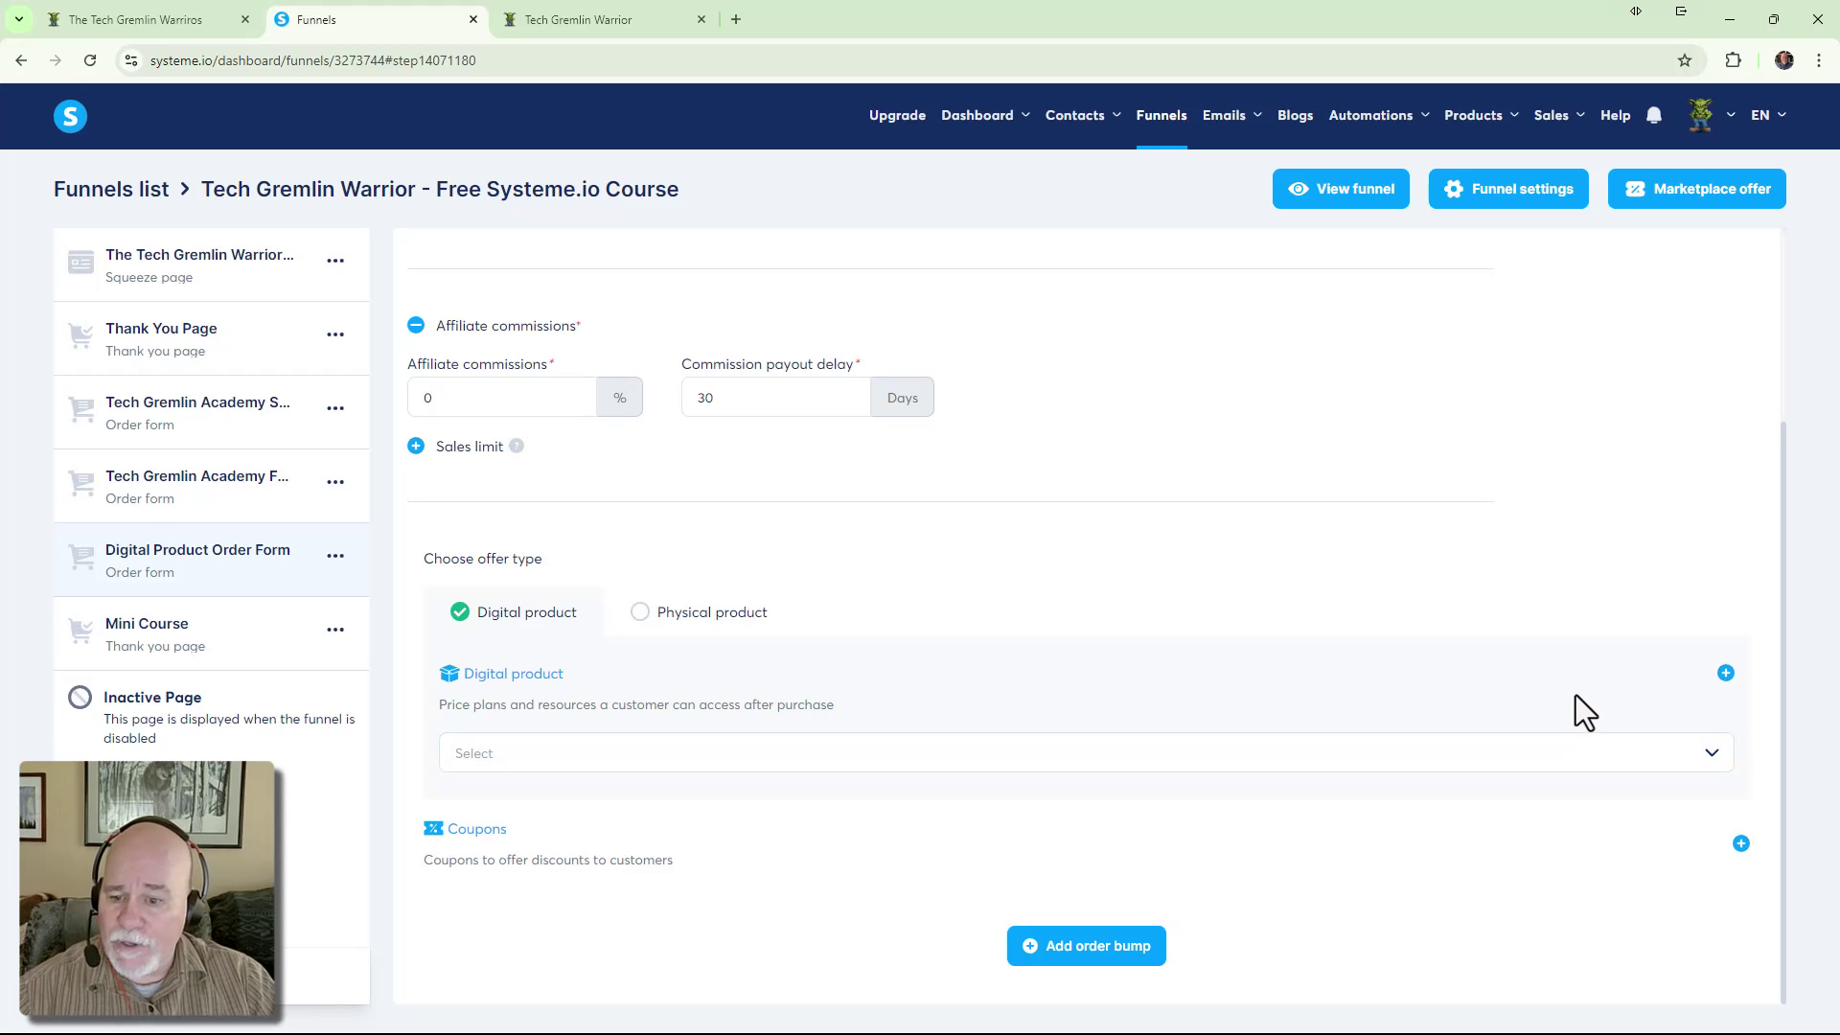
{"action": "left_click", "coordinate": [1715, 757]}
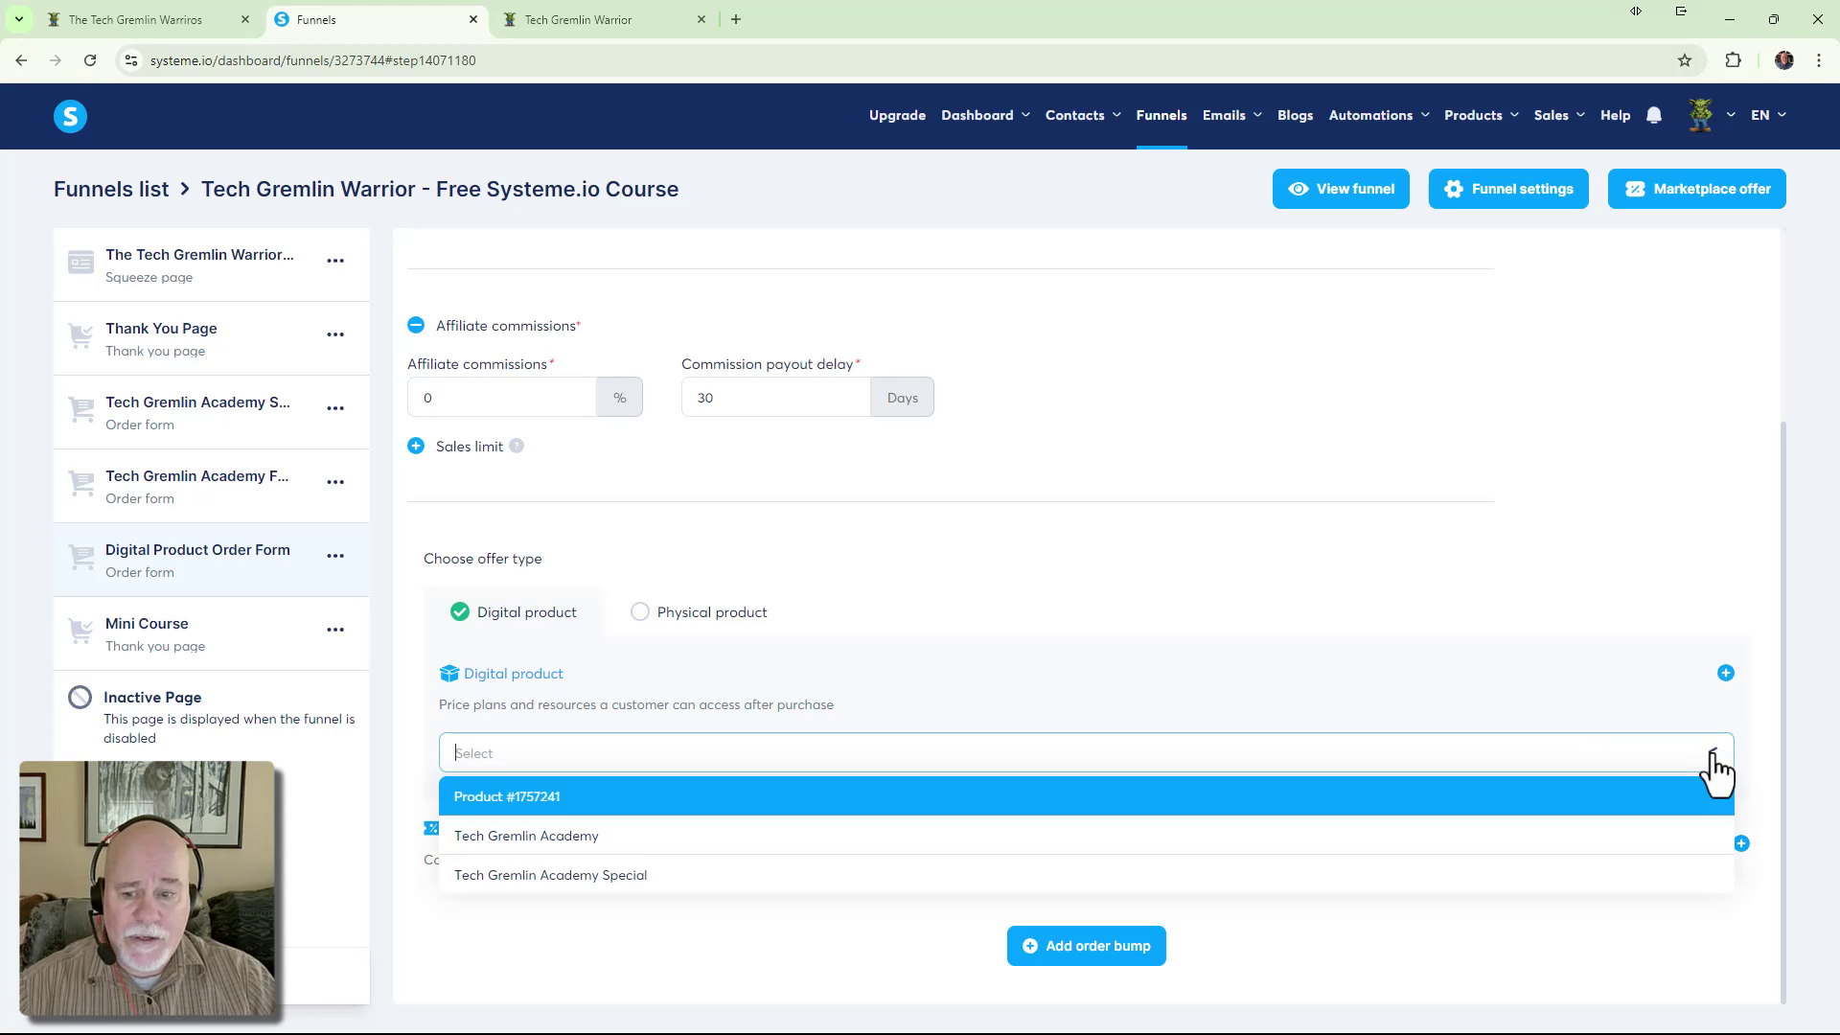
{"action": "left_click", "coordinate": [1648, 829]}
{"action": "scroll", "coordinate": [1395, 725], "scroll_direction": "down", "scroll_amount": 3}
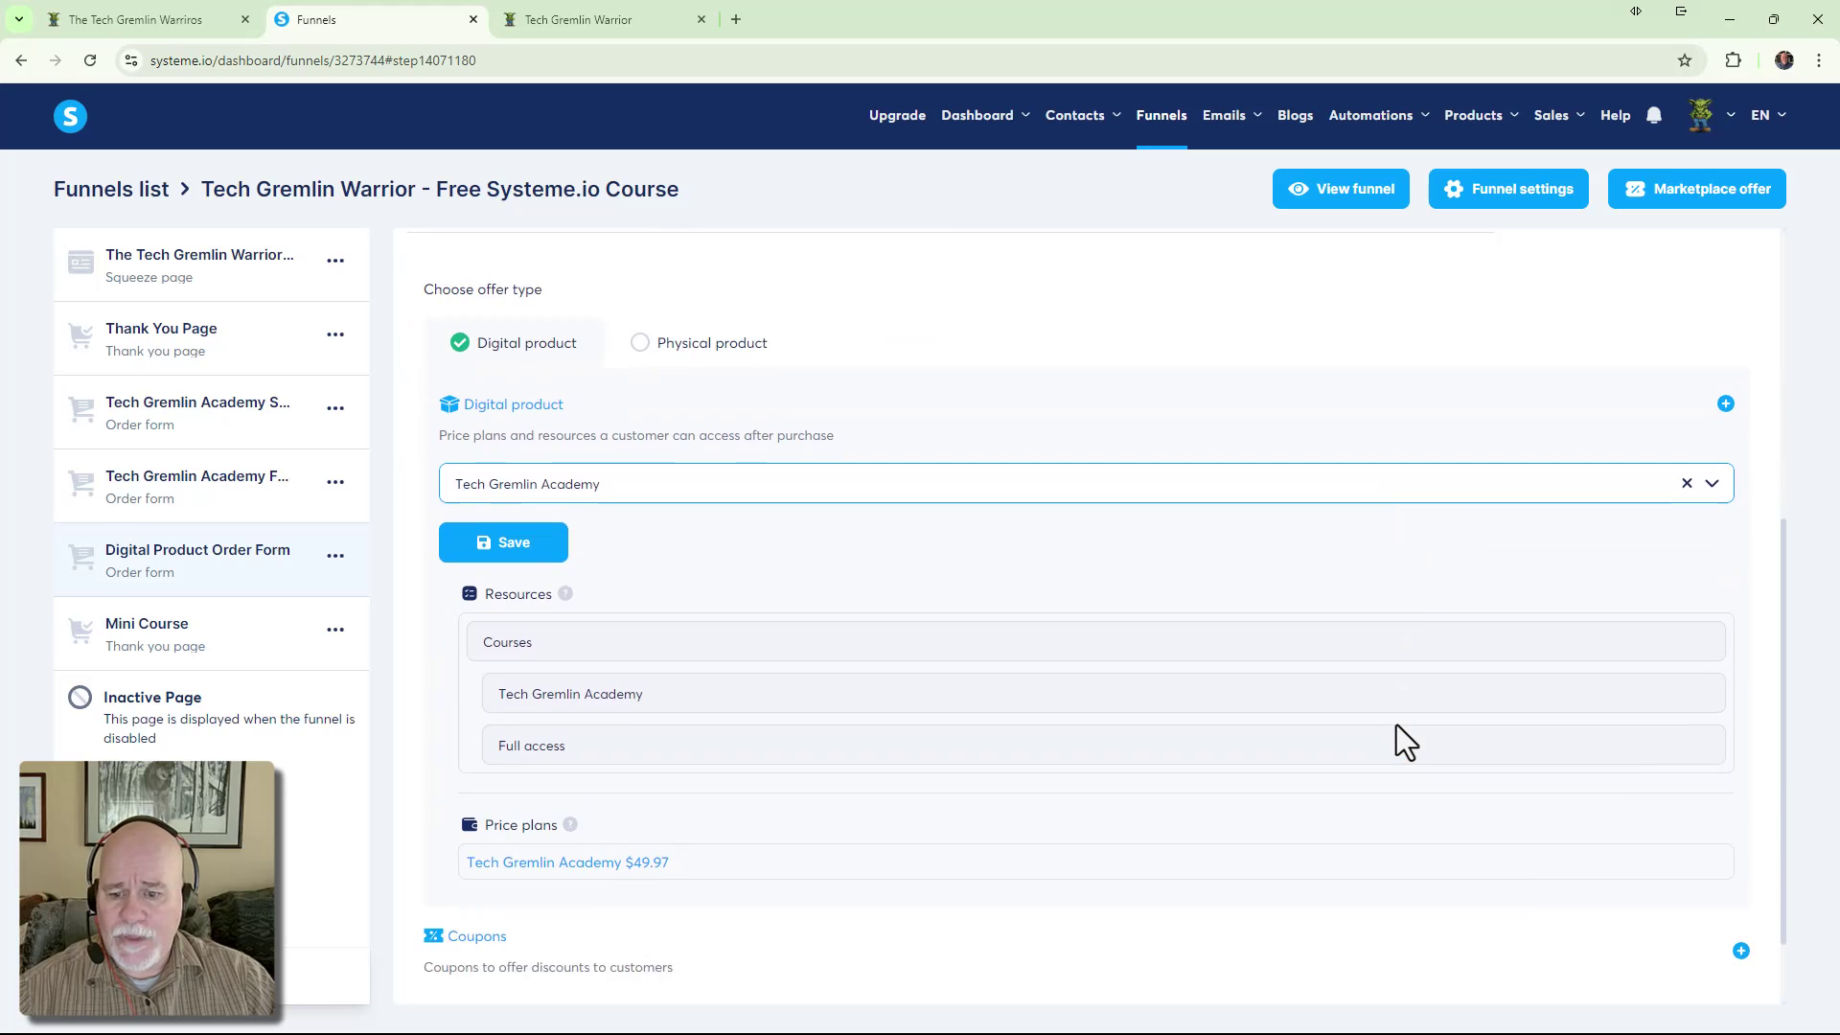
{"action": "scroll", "coordinate": [1395, 724], "scroll_direction": "down", "scroll_amount": 2}
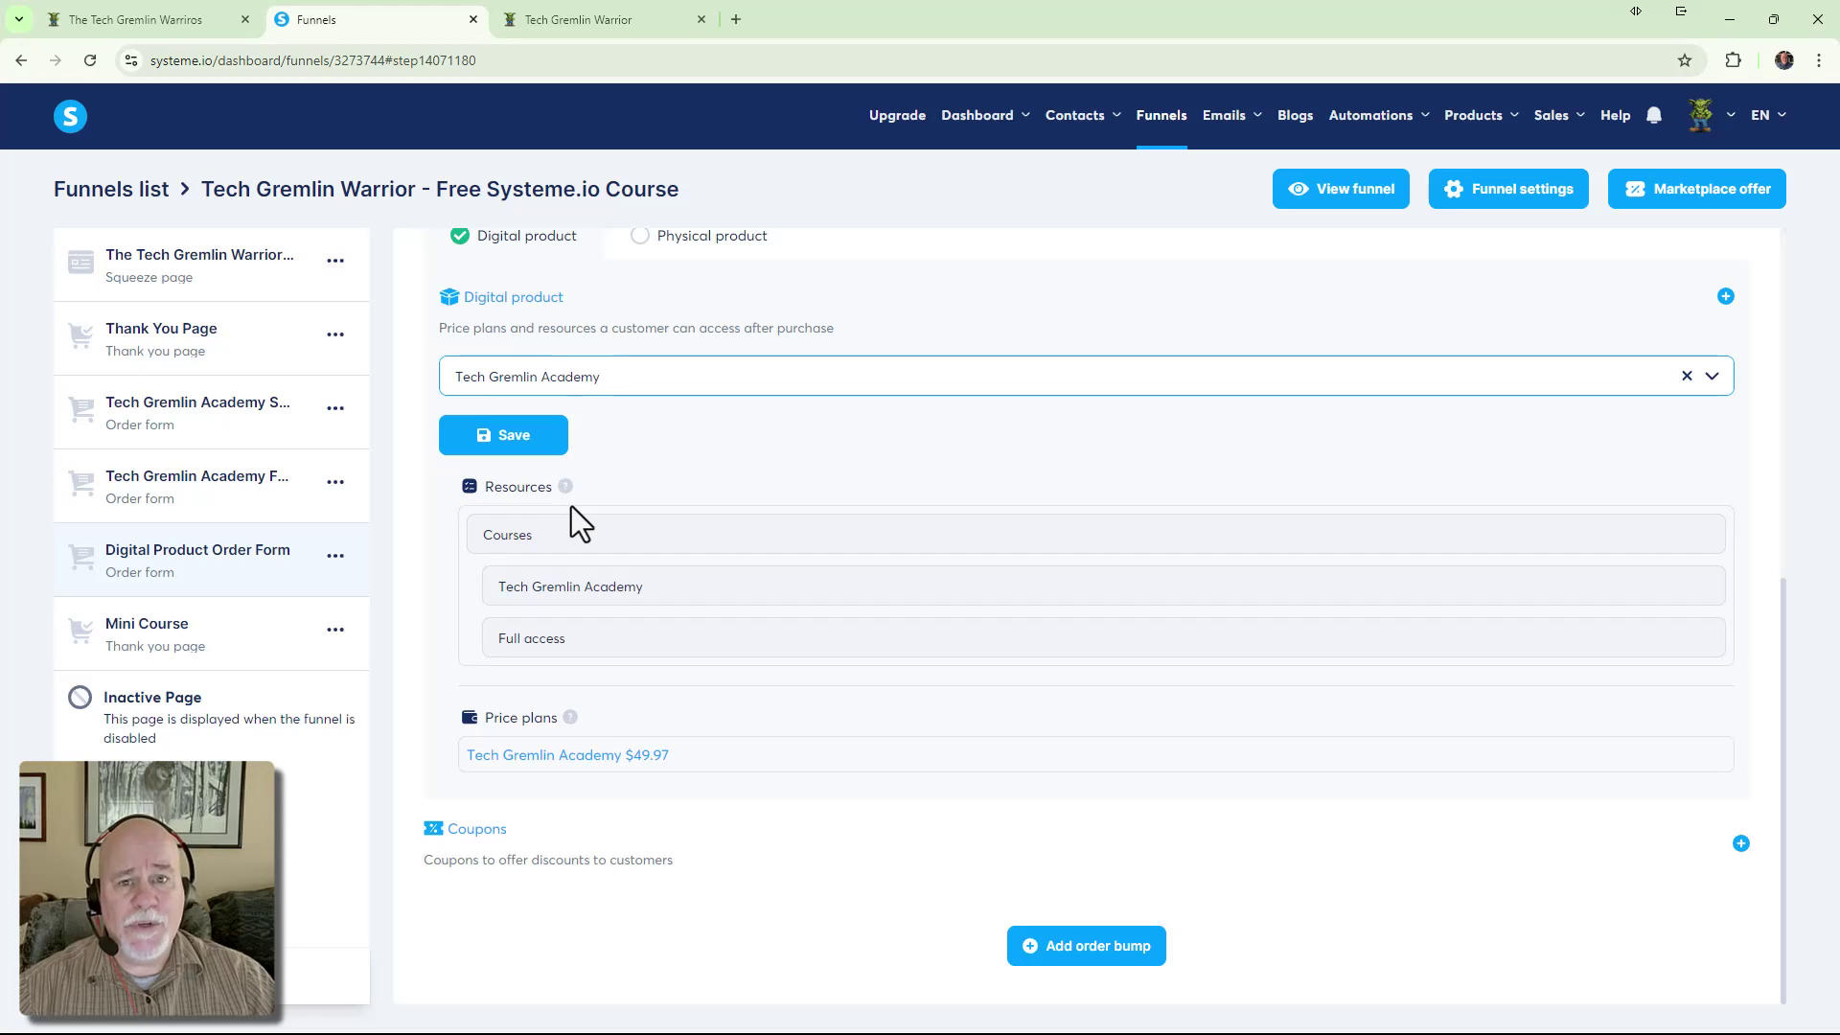
{"action": "scroll", "coordinate": [550, 501], "scroll_direction": "up", "scroll_amount": 3}
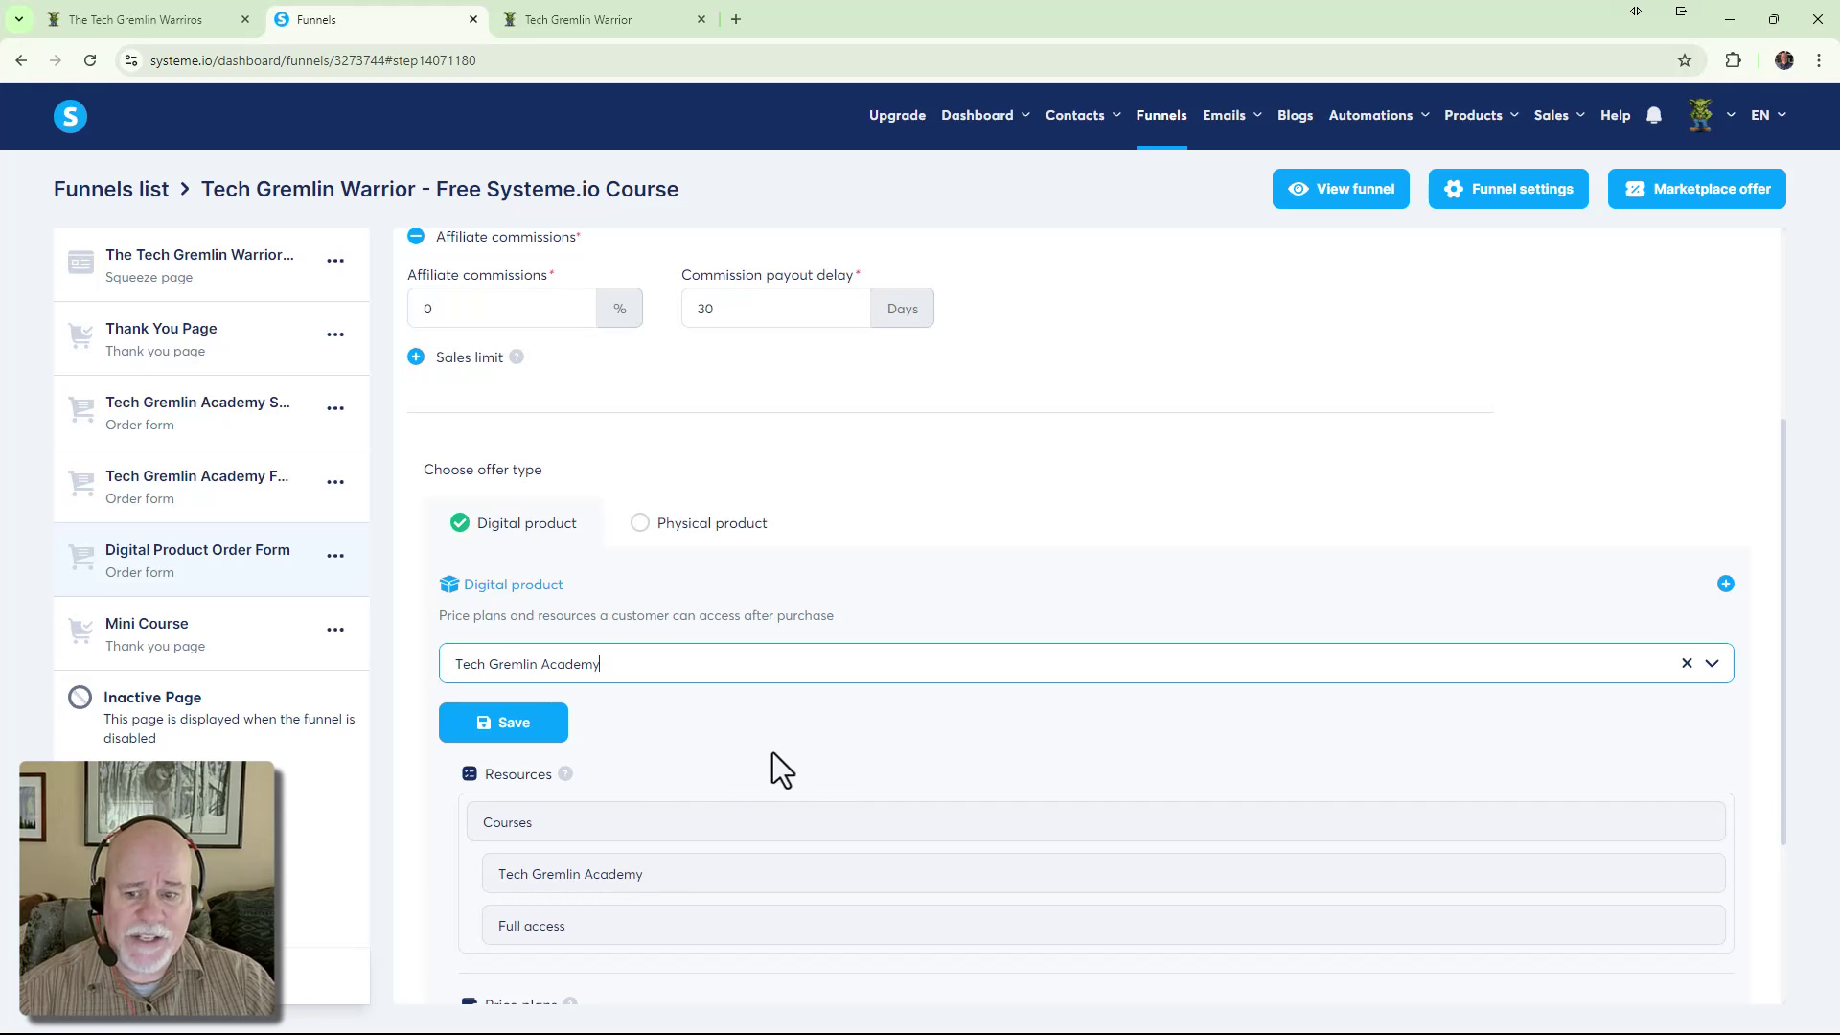
Start a new digital product for the offer and name it "The Tech Gremlin Warriors Membership"
{"action": "left_click", "coordinate": [1725, 584]}
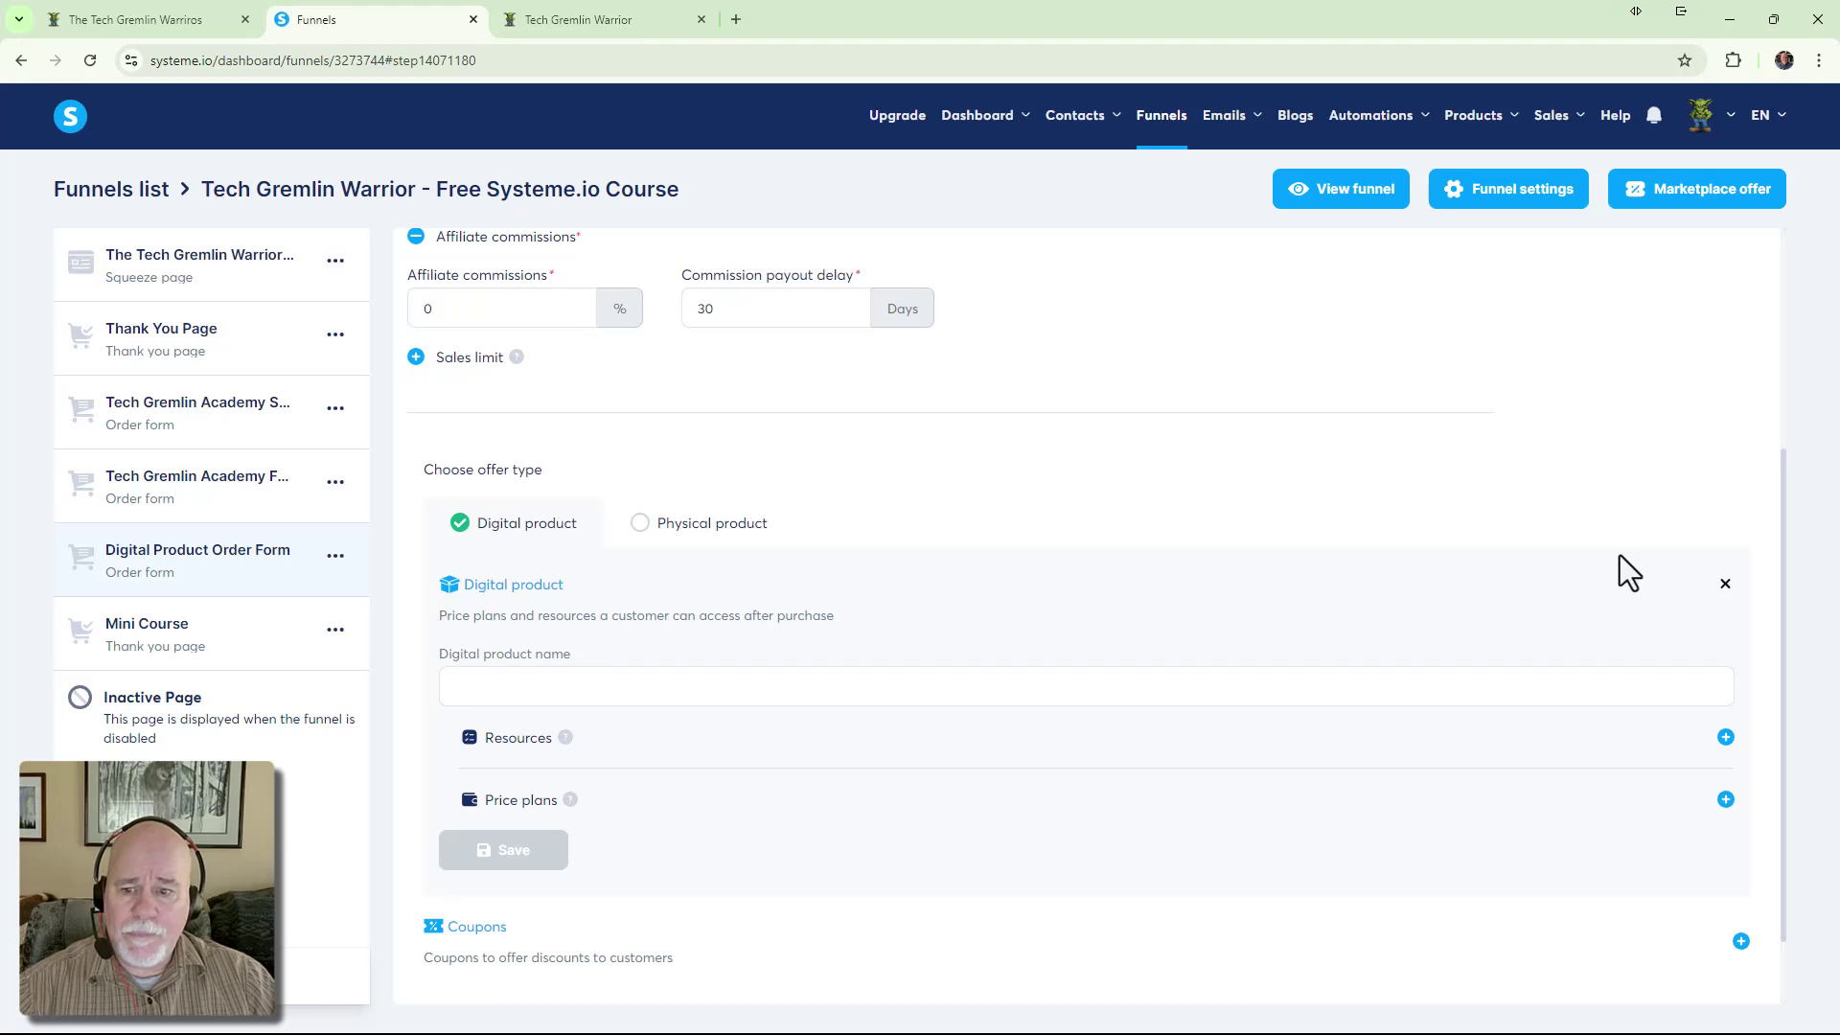
{"action": "scroll", "coordinate": [1619, 561], "scroll_direction": "down", "scroll_amount": 1}
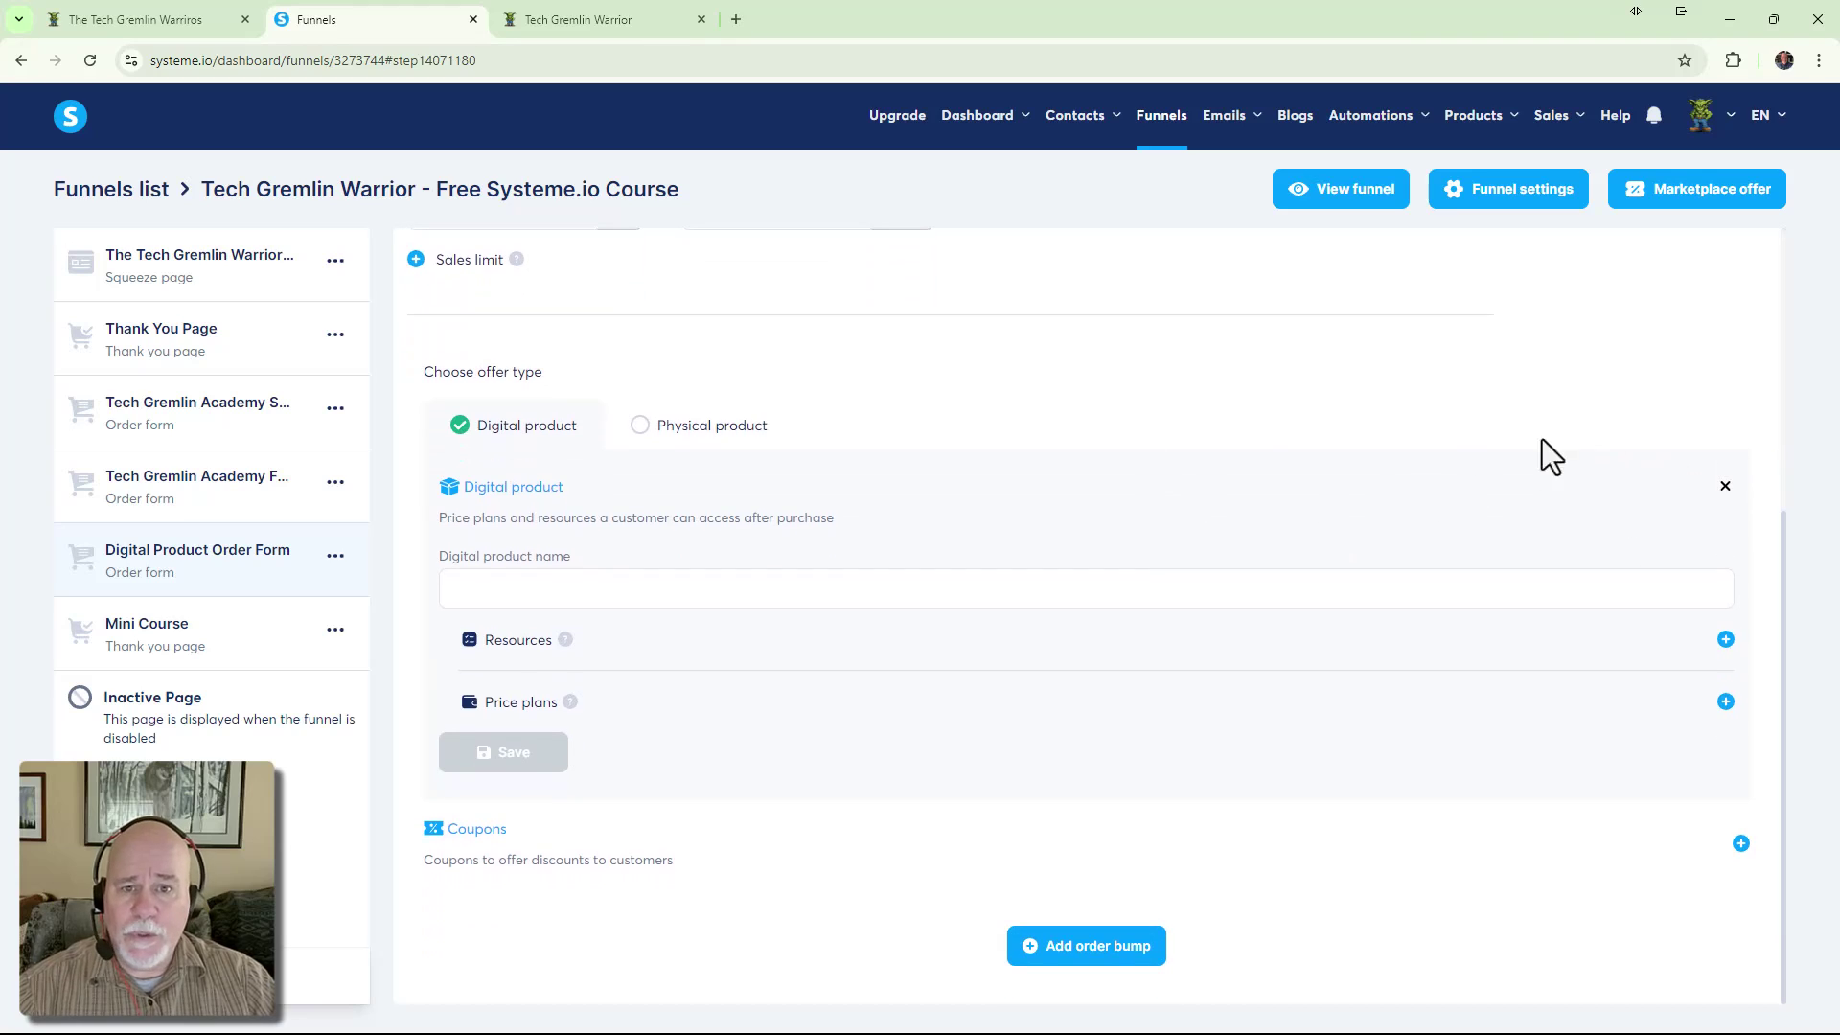
{"action": "left_click", "coordinate": [608, 592]}
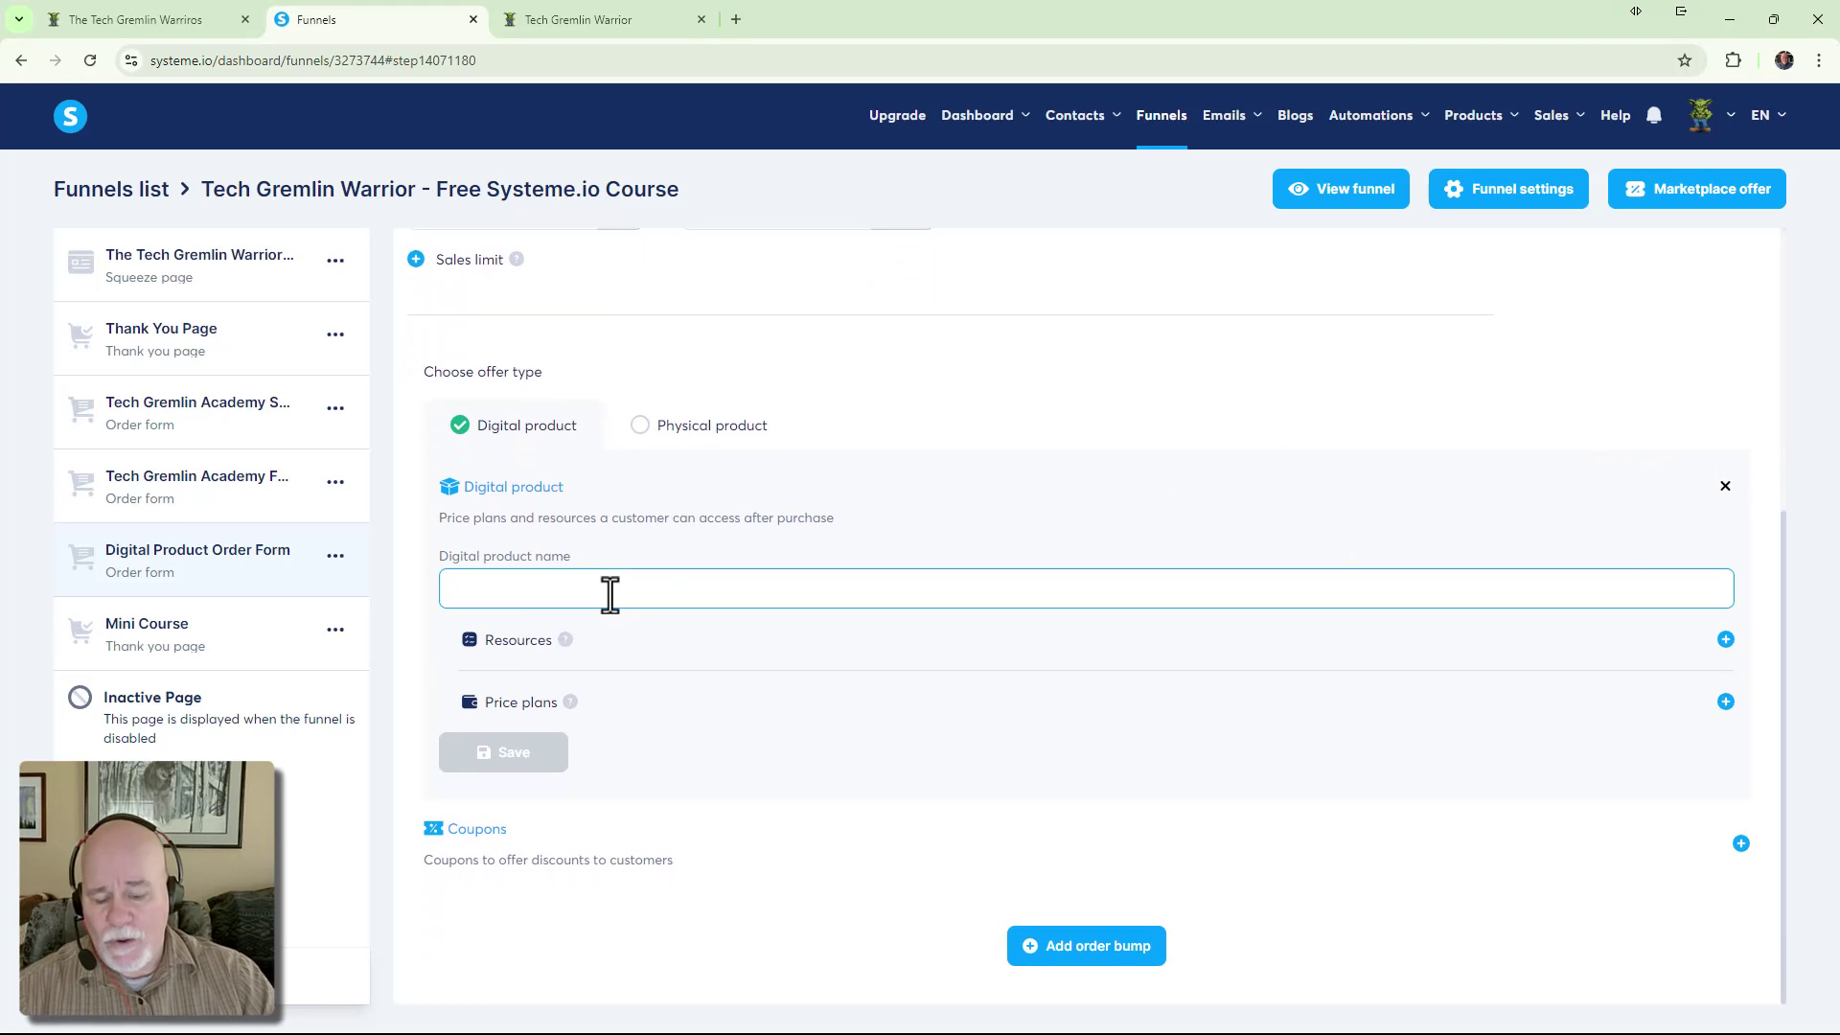
{"action": "type", "text": "The"}
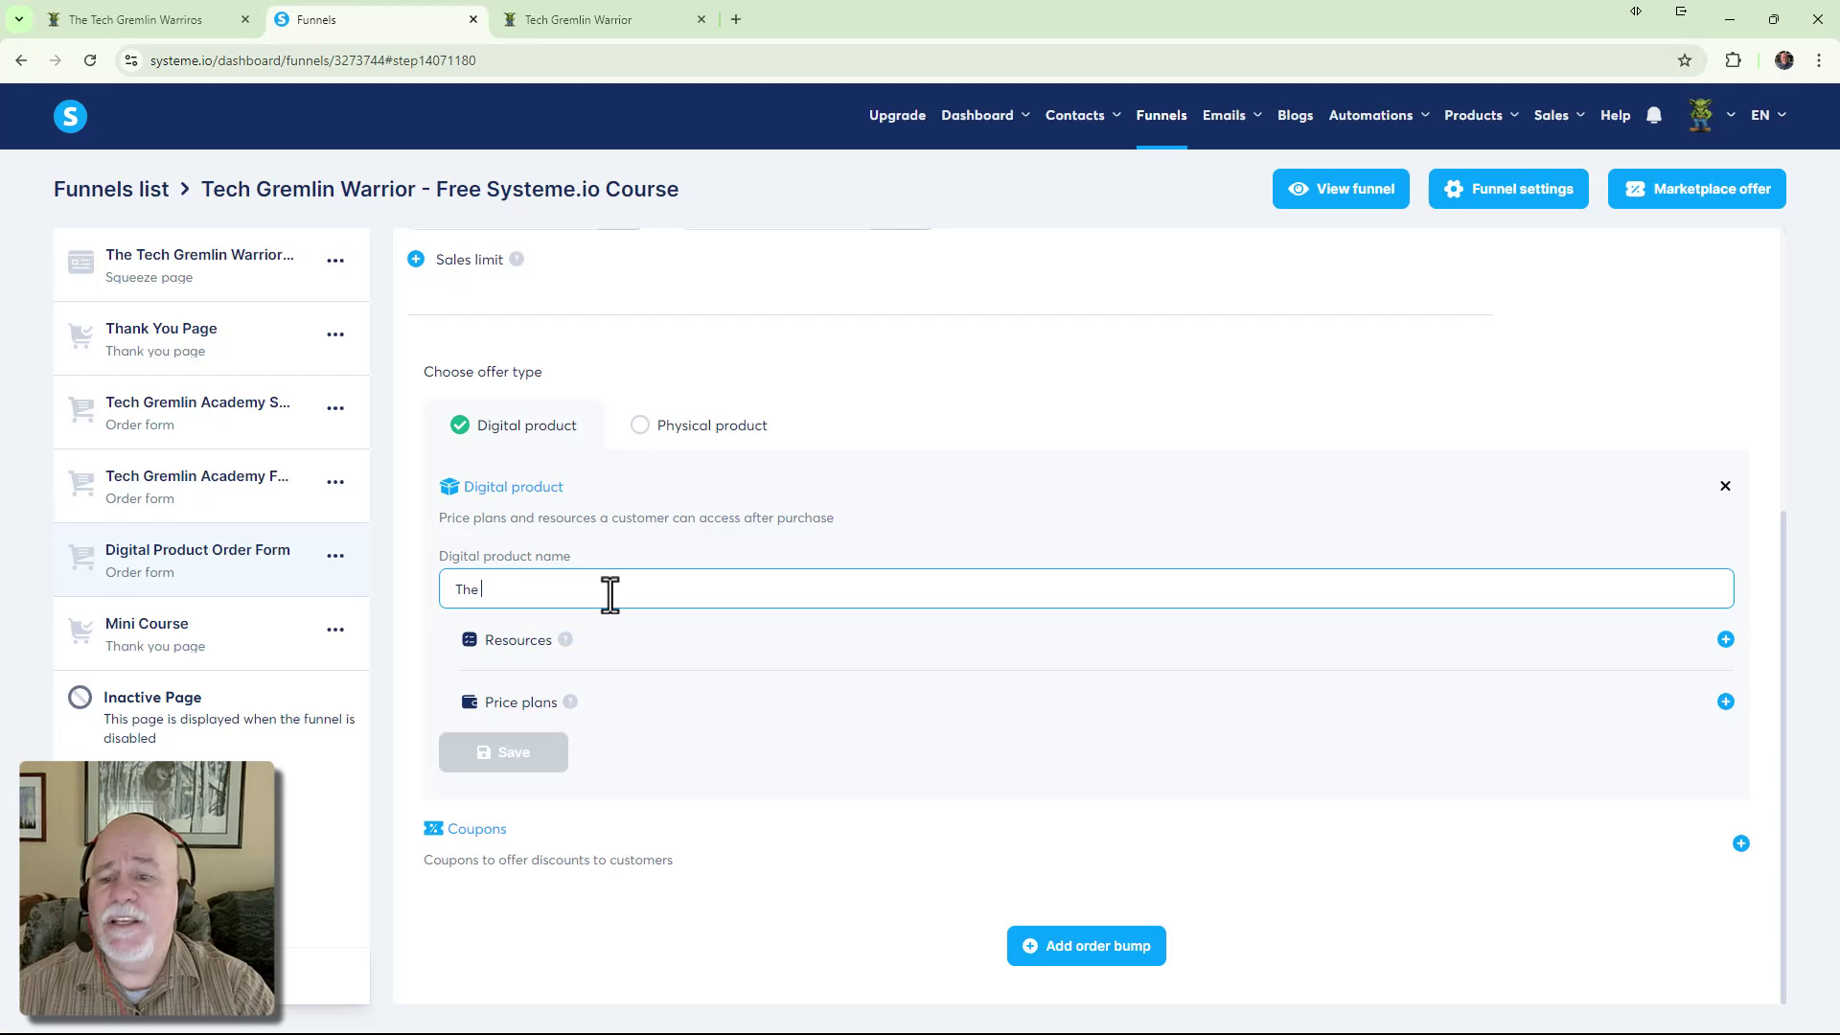
{"action": "type", "text": " Tech Gremli"}
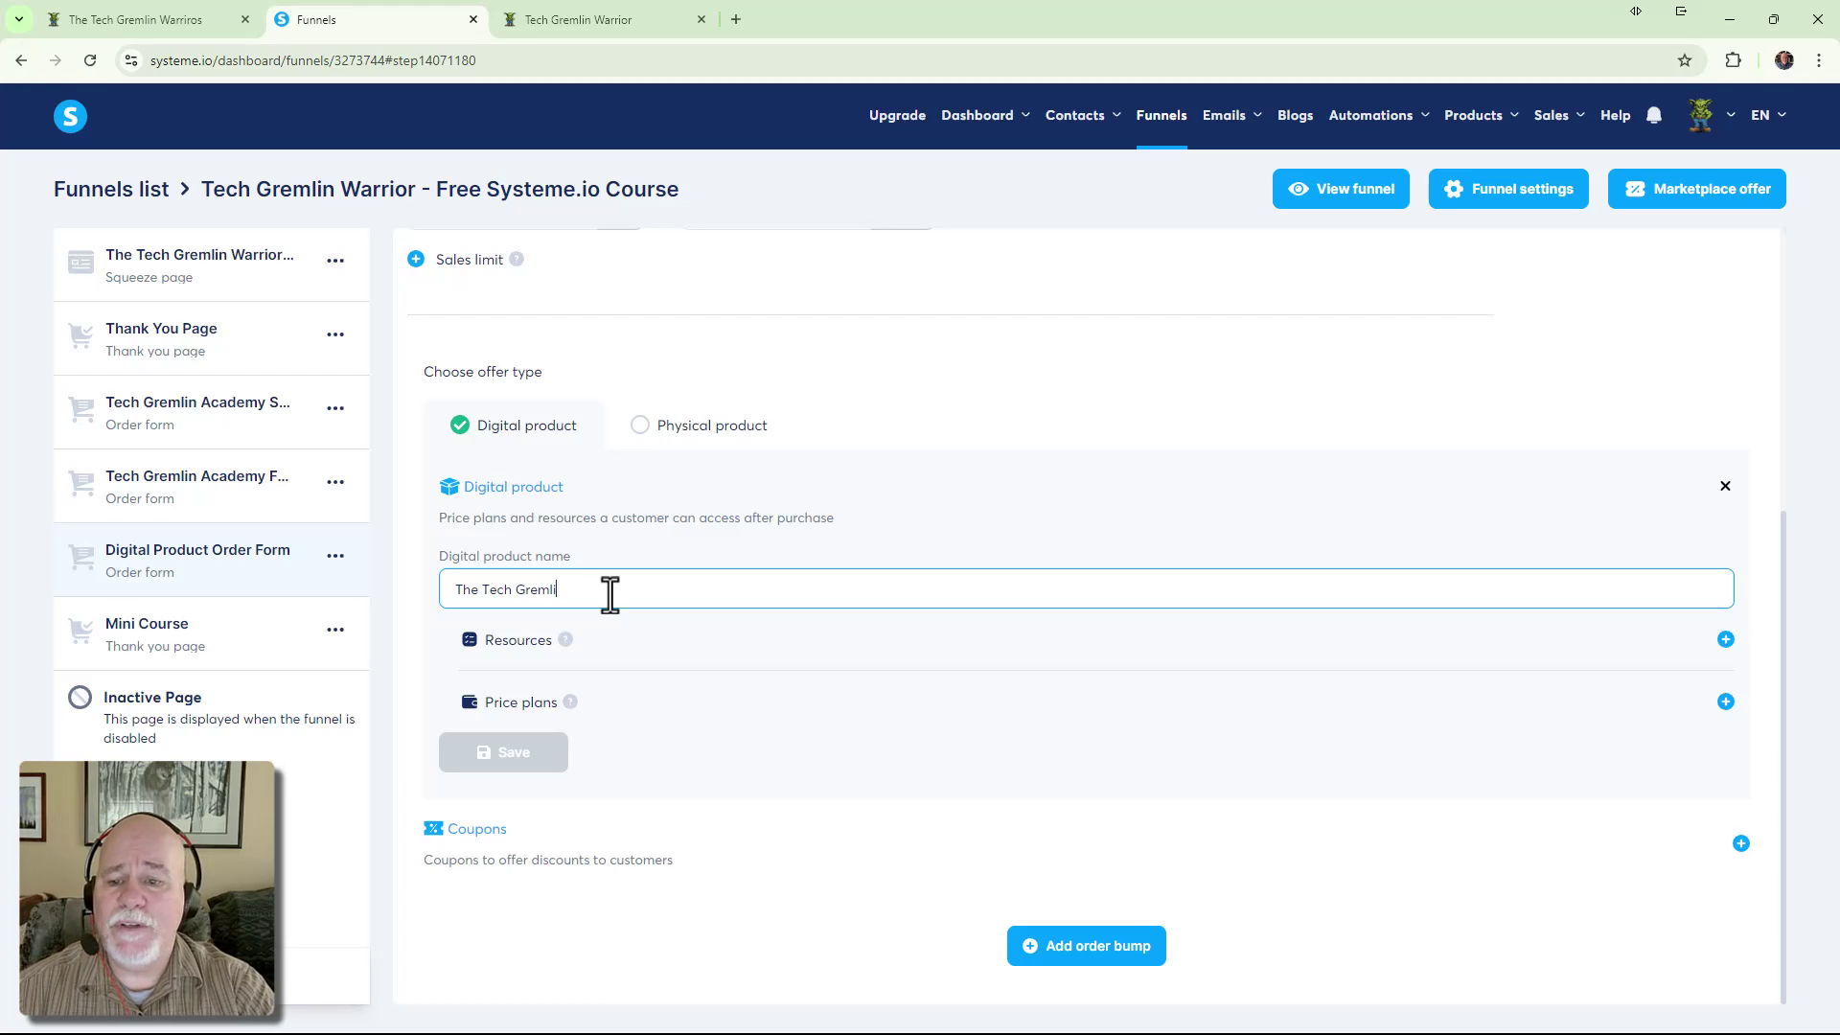
{"action": "type", "text": "n Warriors "}
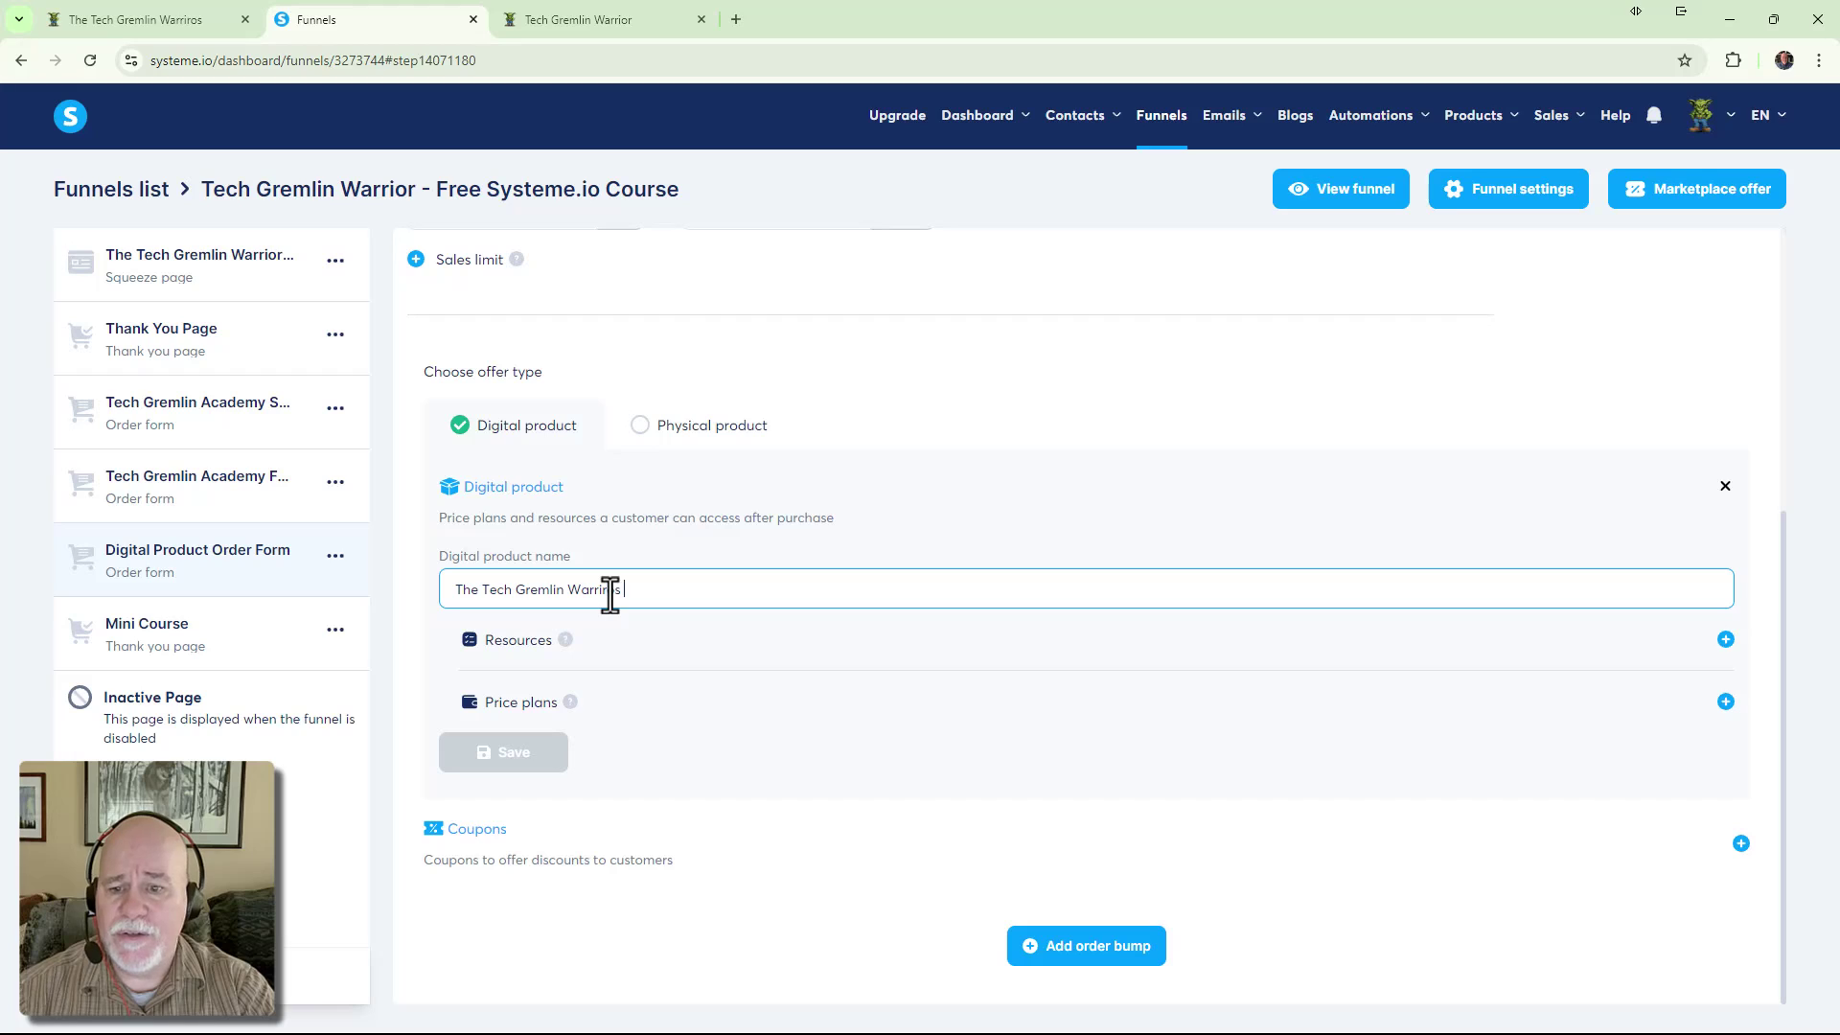
{"action": "type", "text": "Membership"}
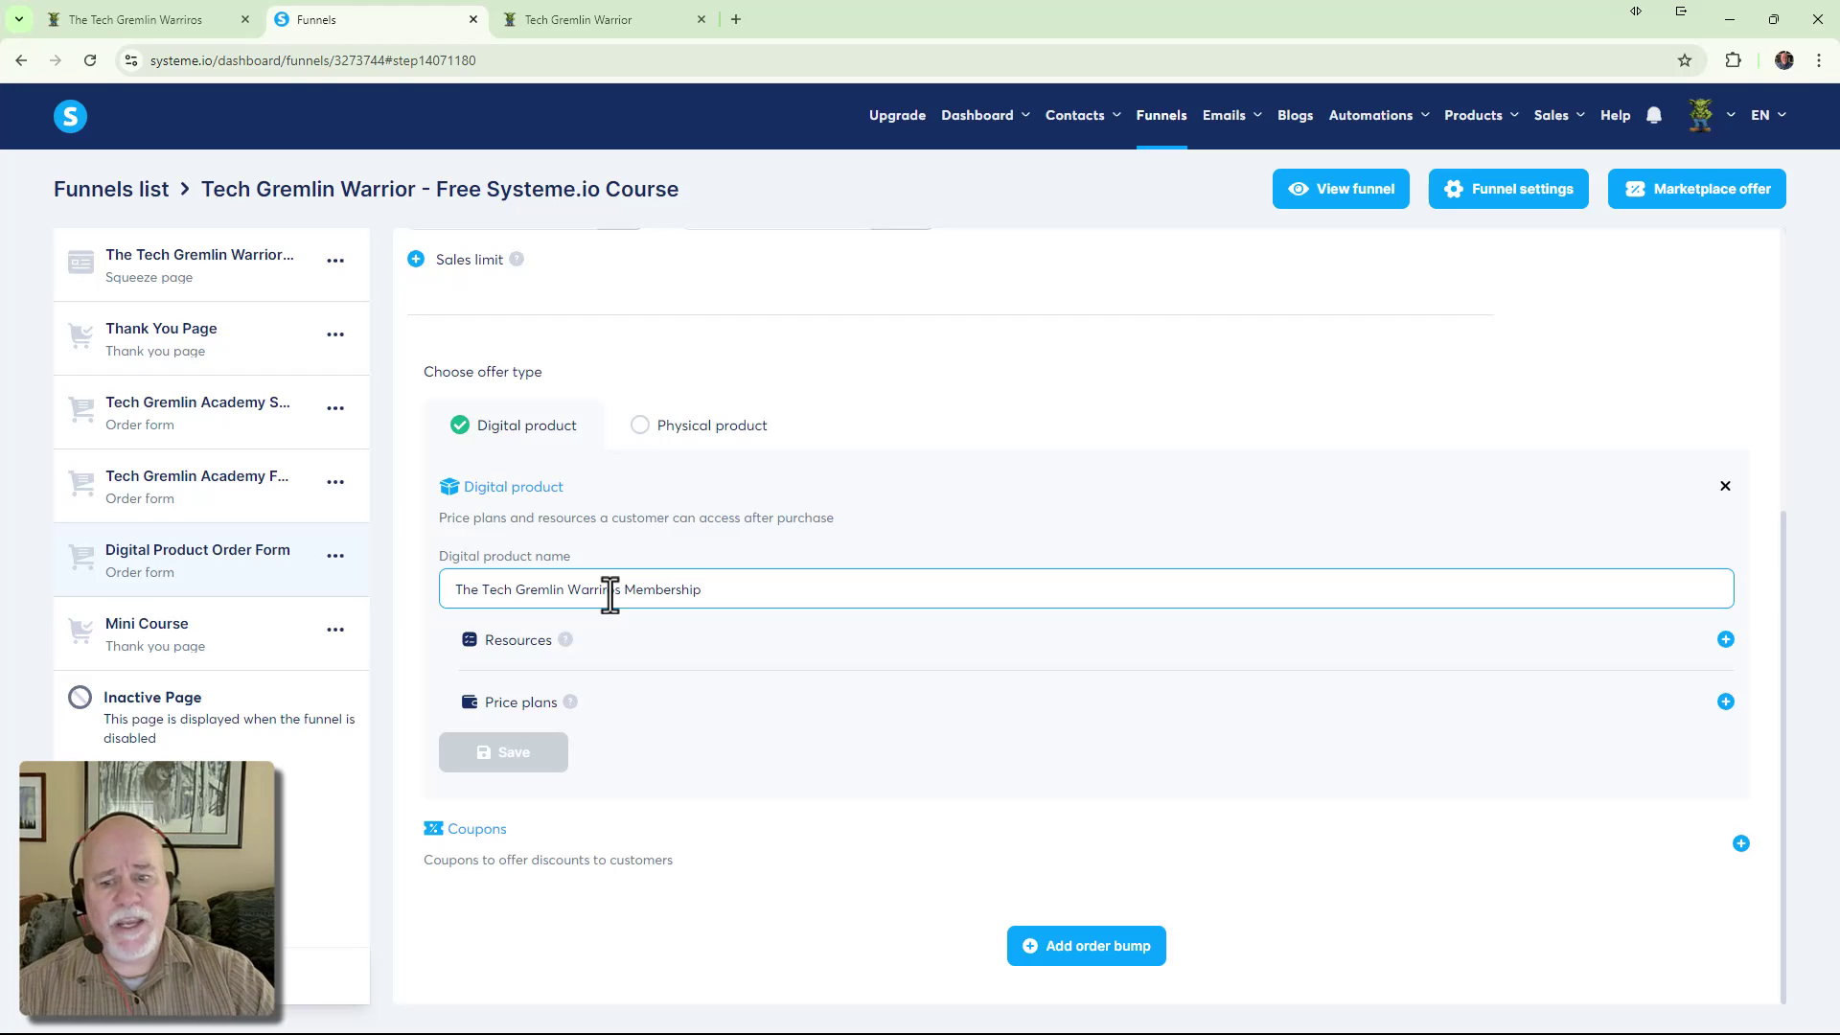
{"action": "left_click", "coordinate": [618, 591]}
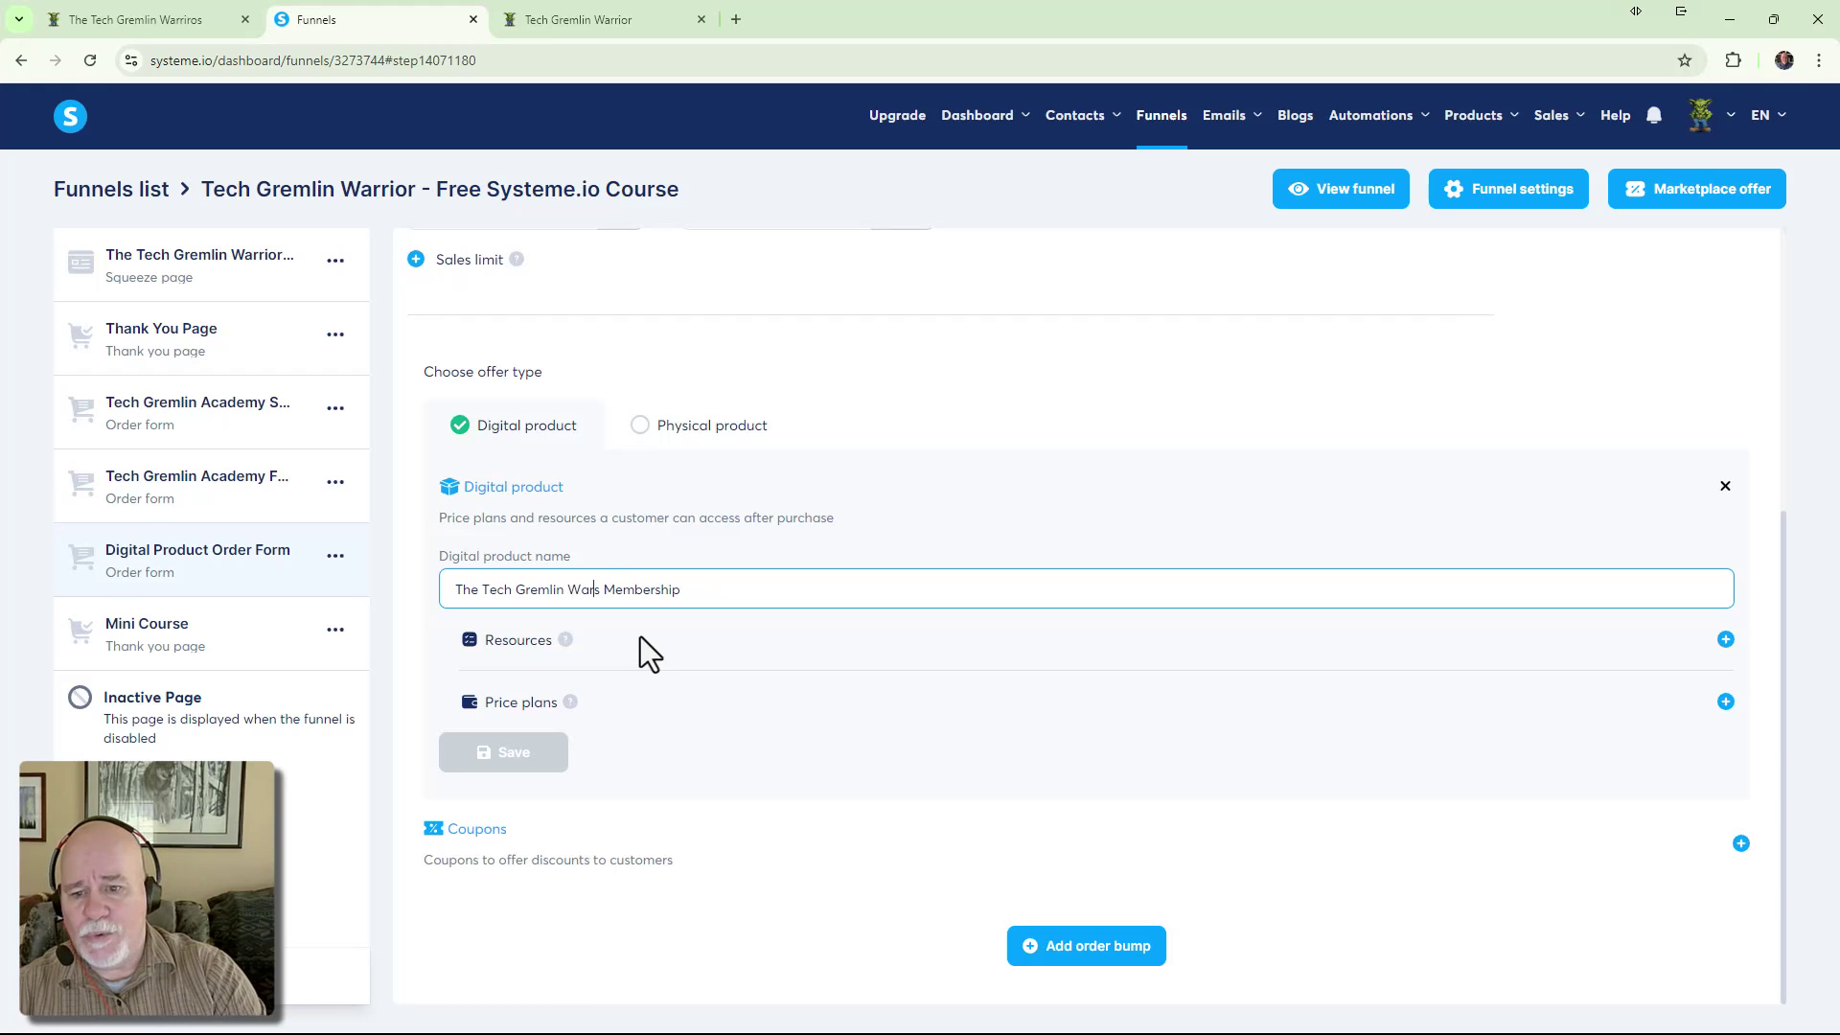
{"action": "type", "text": "rior"}
{"action": "left_click", "coordinate": [858, 606]}
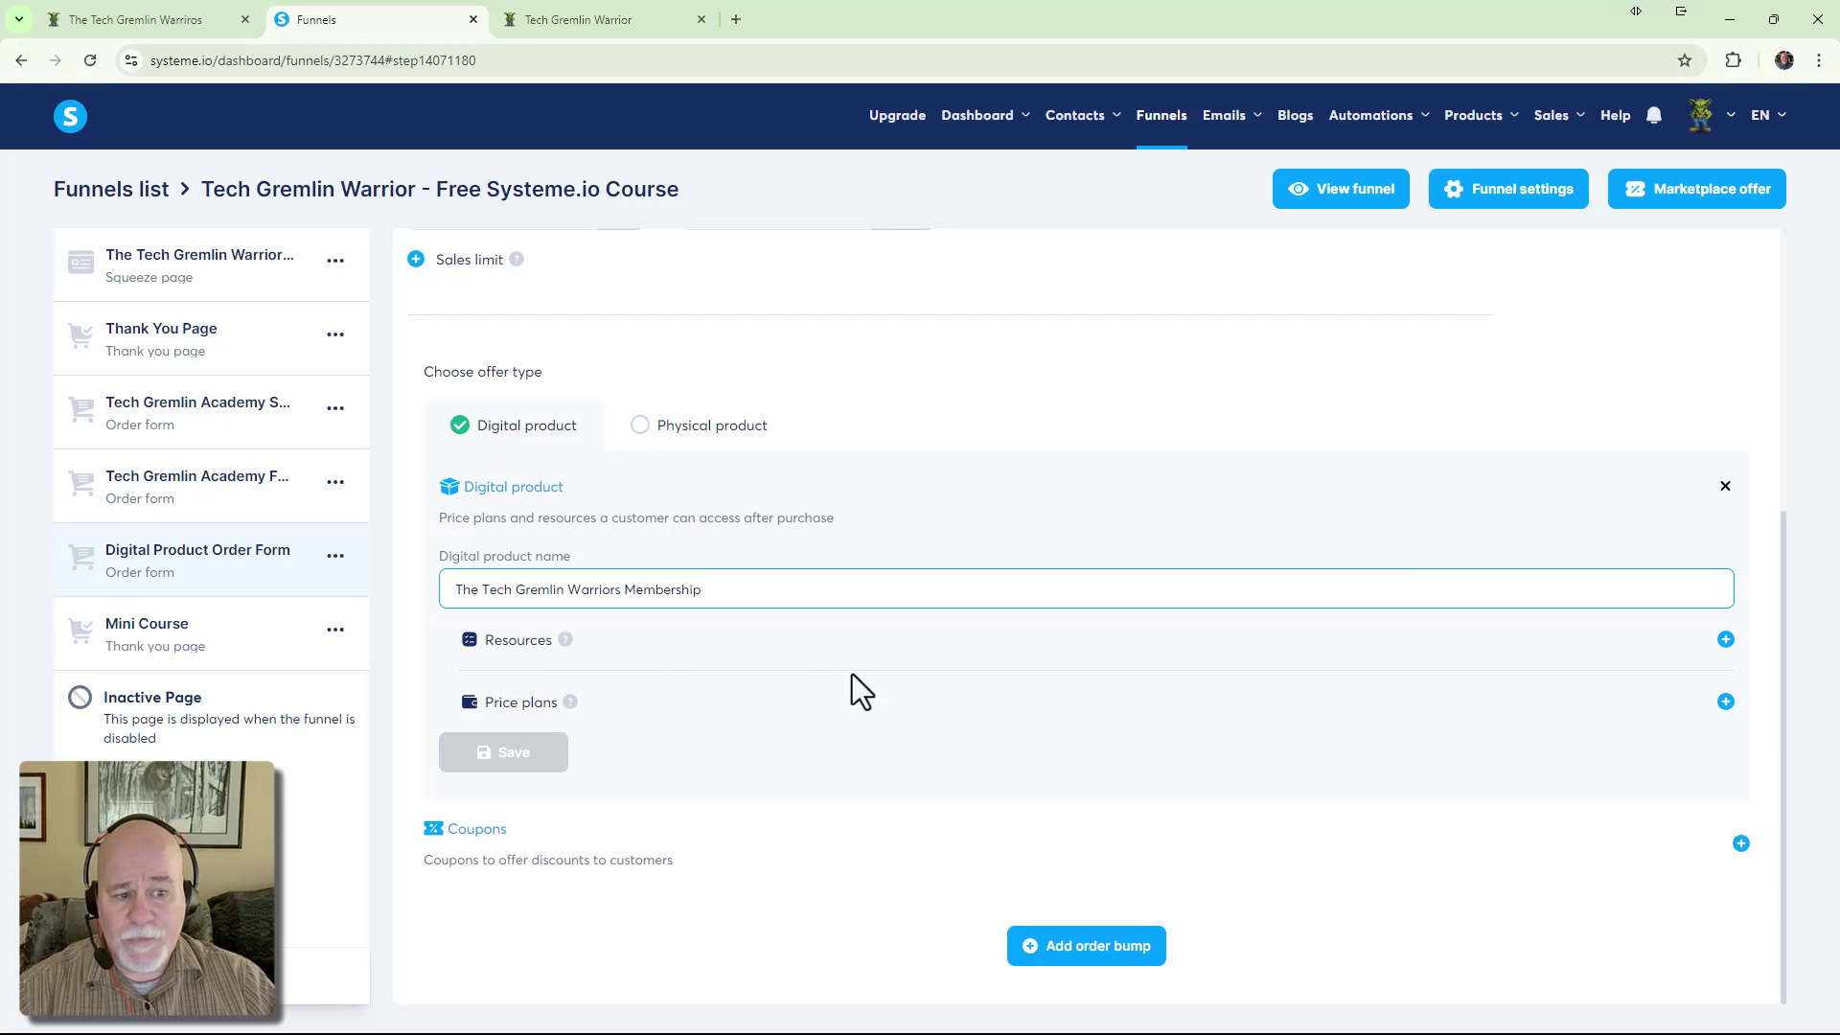
Add the Tech Gremlin Academy course as a resource of the new digital product with full access
{"action": "left_click", "coordinate": [1725, 640]}
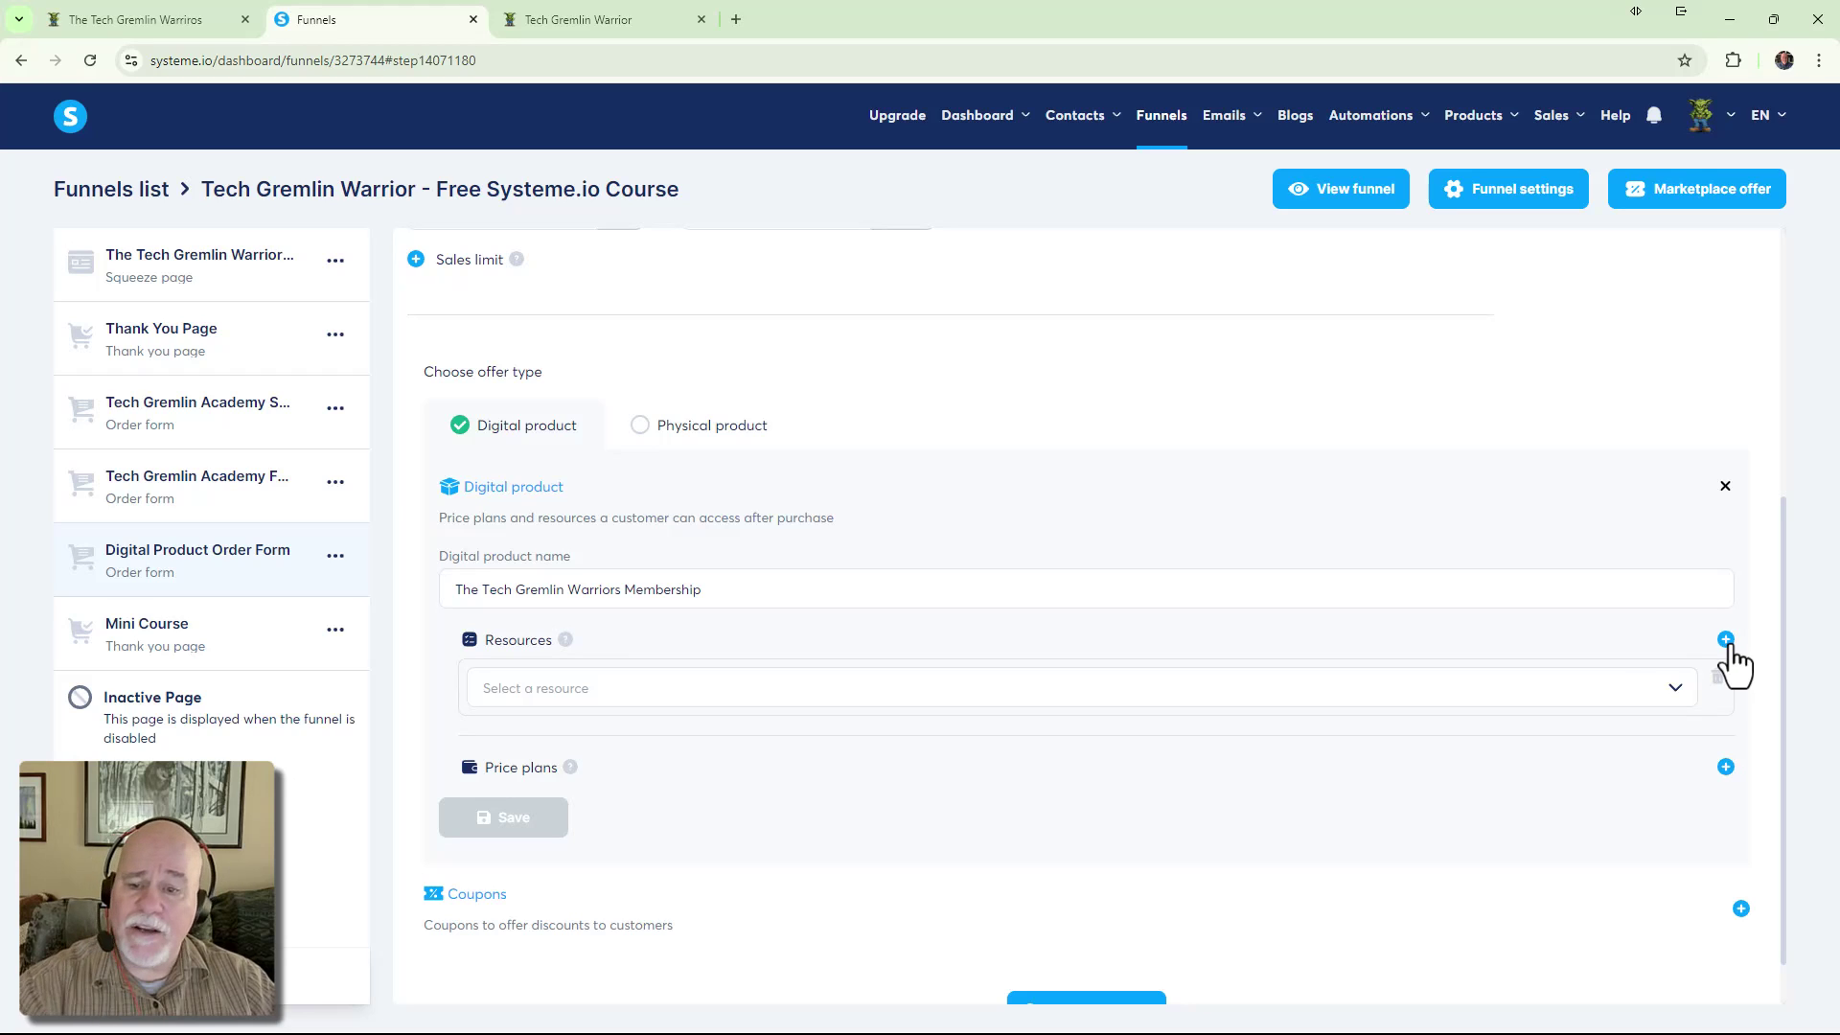
{"action": "left_click", "coordinate": [1233, 692]}
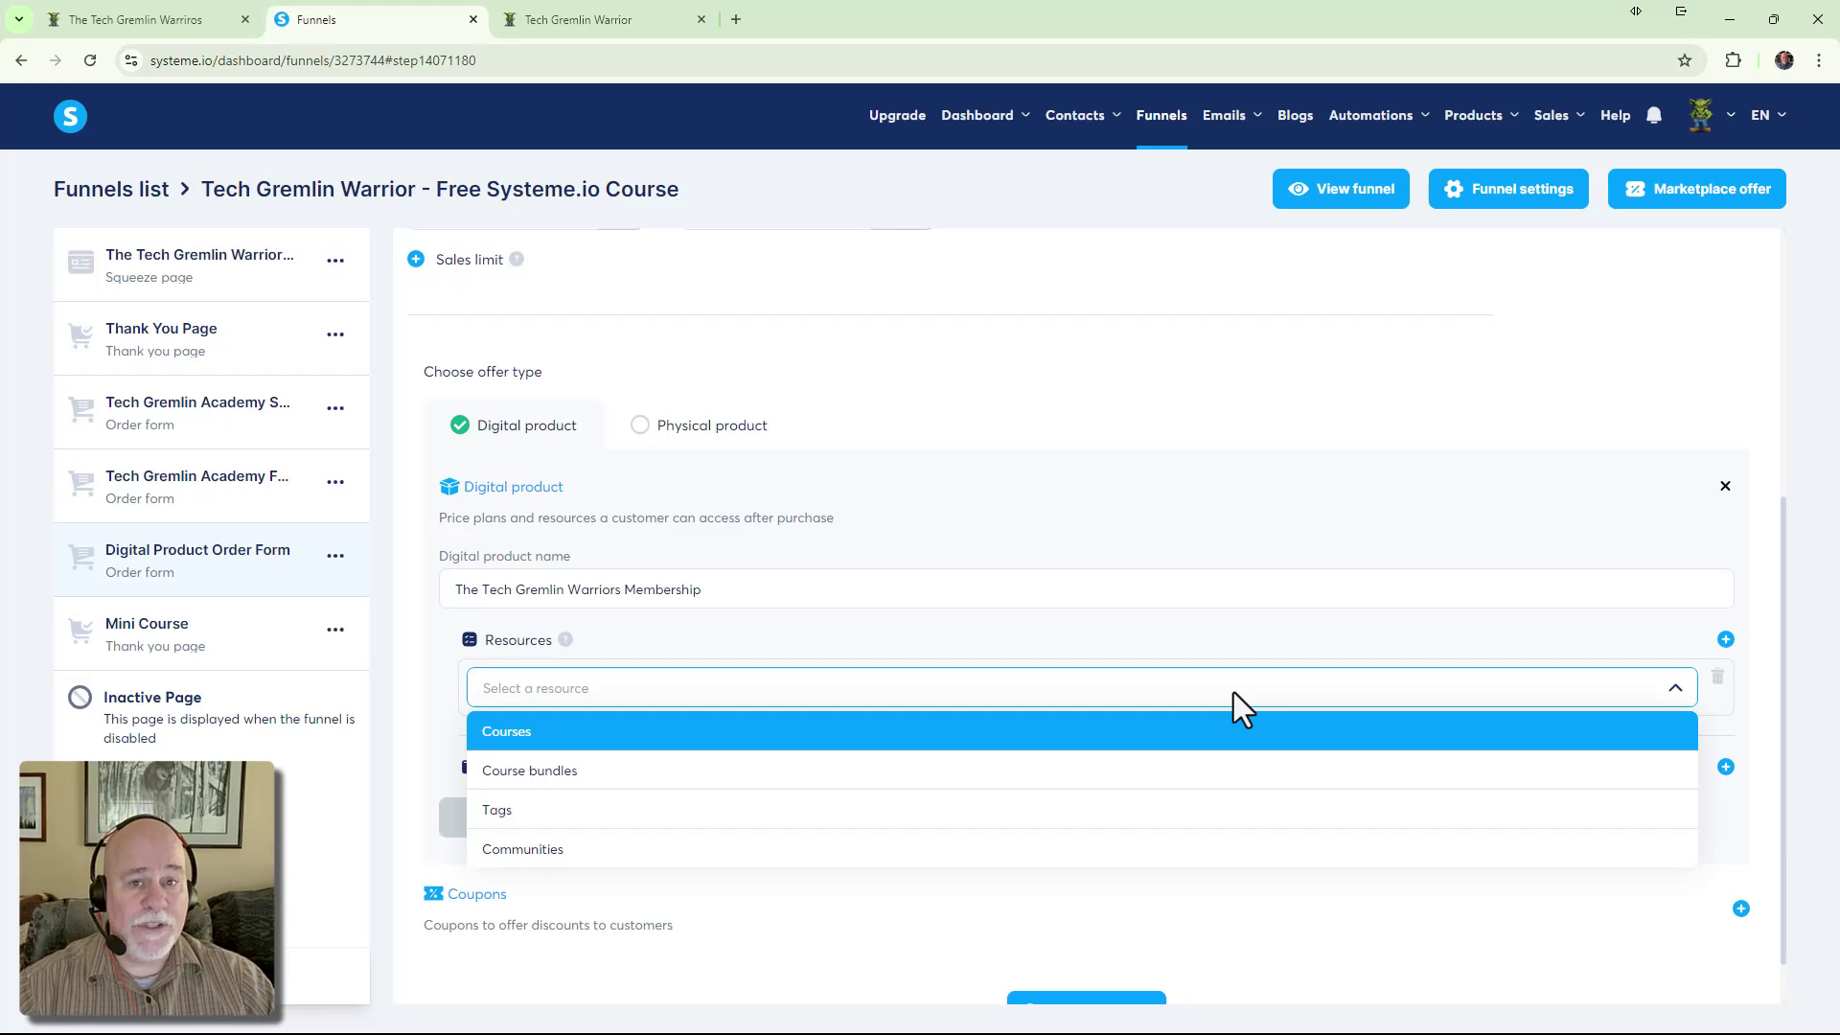
{"action": "left_click", "coordinate": [1229, 726]}
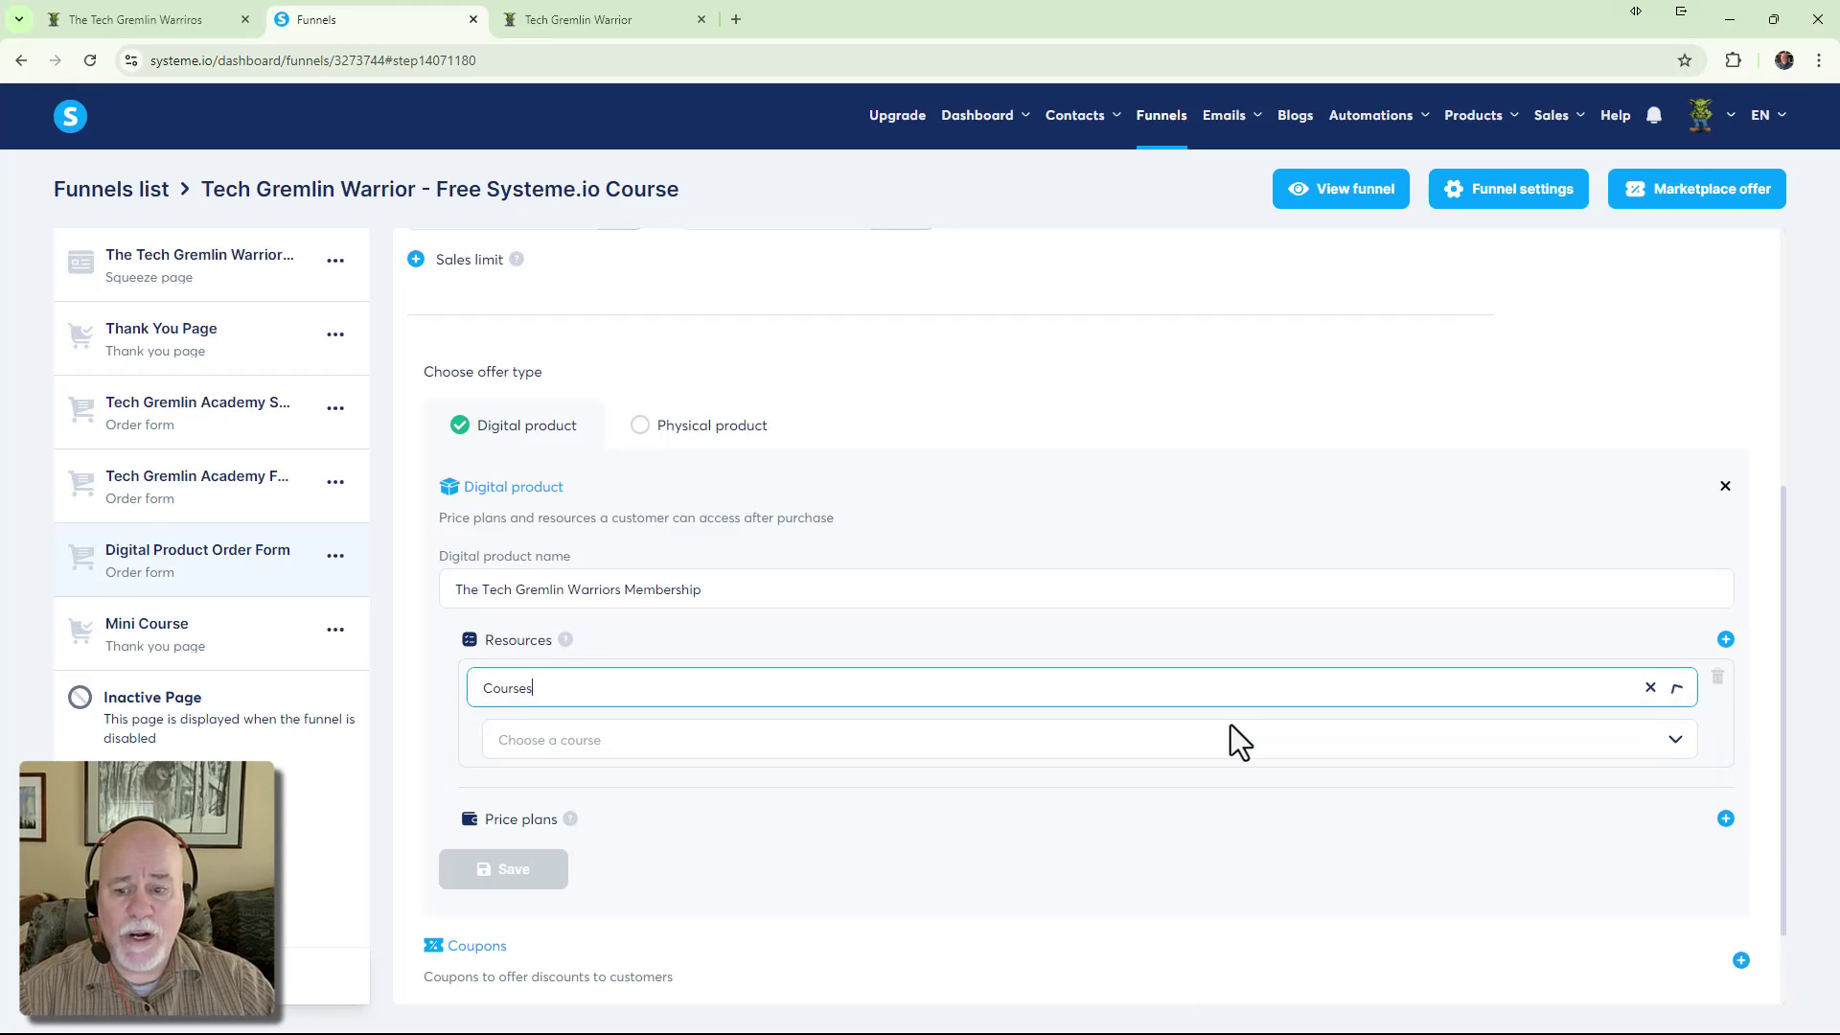
{"action": "left_click", "coordinate": [1223, 747]}
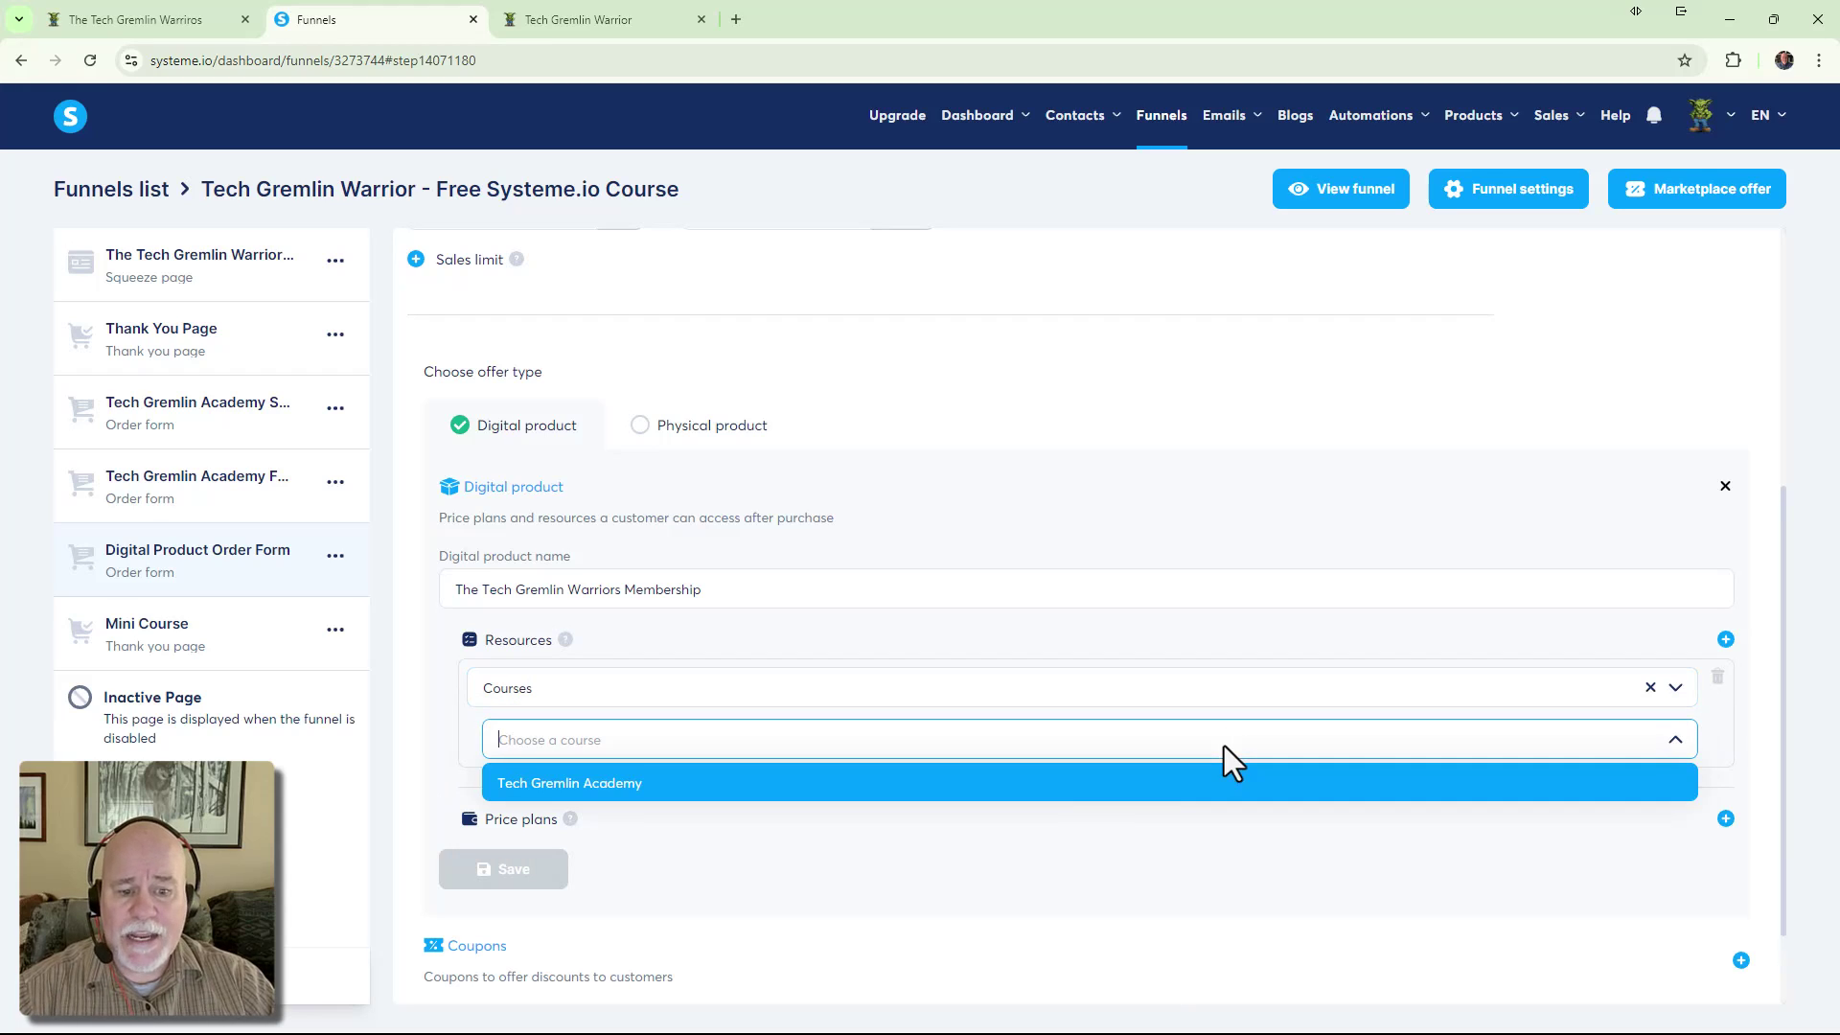
{"action": "left_click", "coordinate": [1059, 792]}
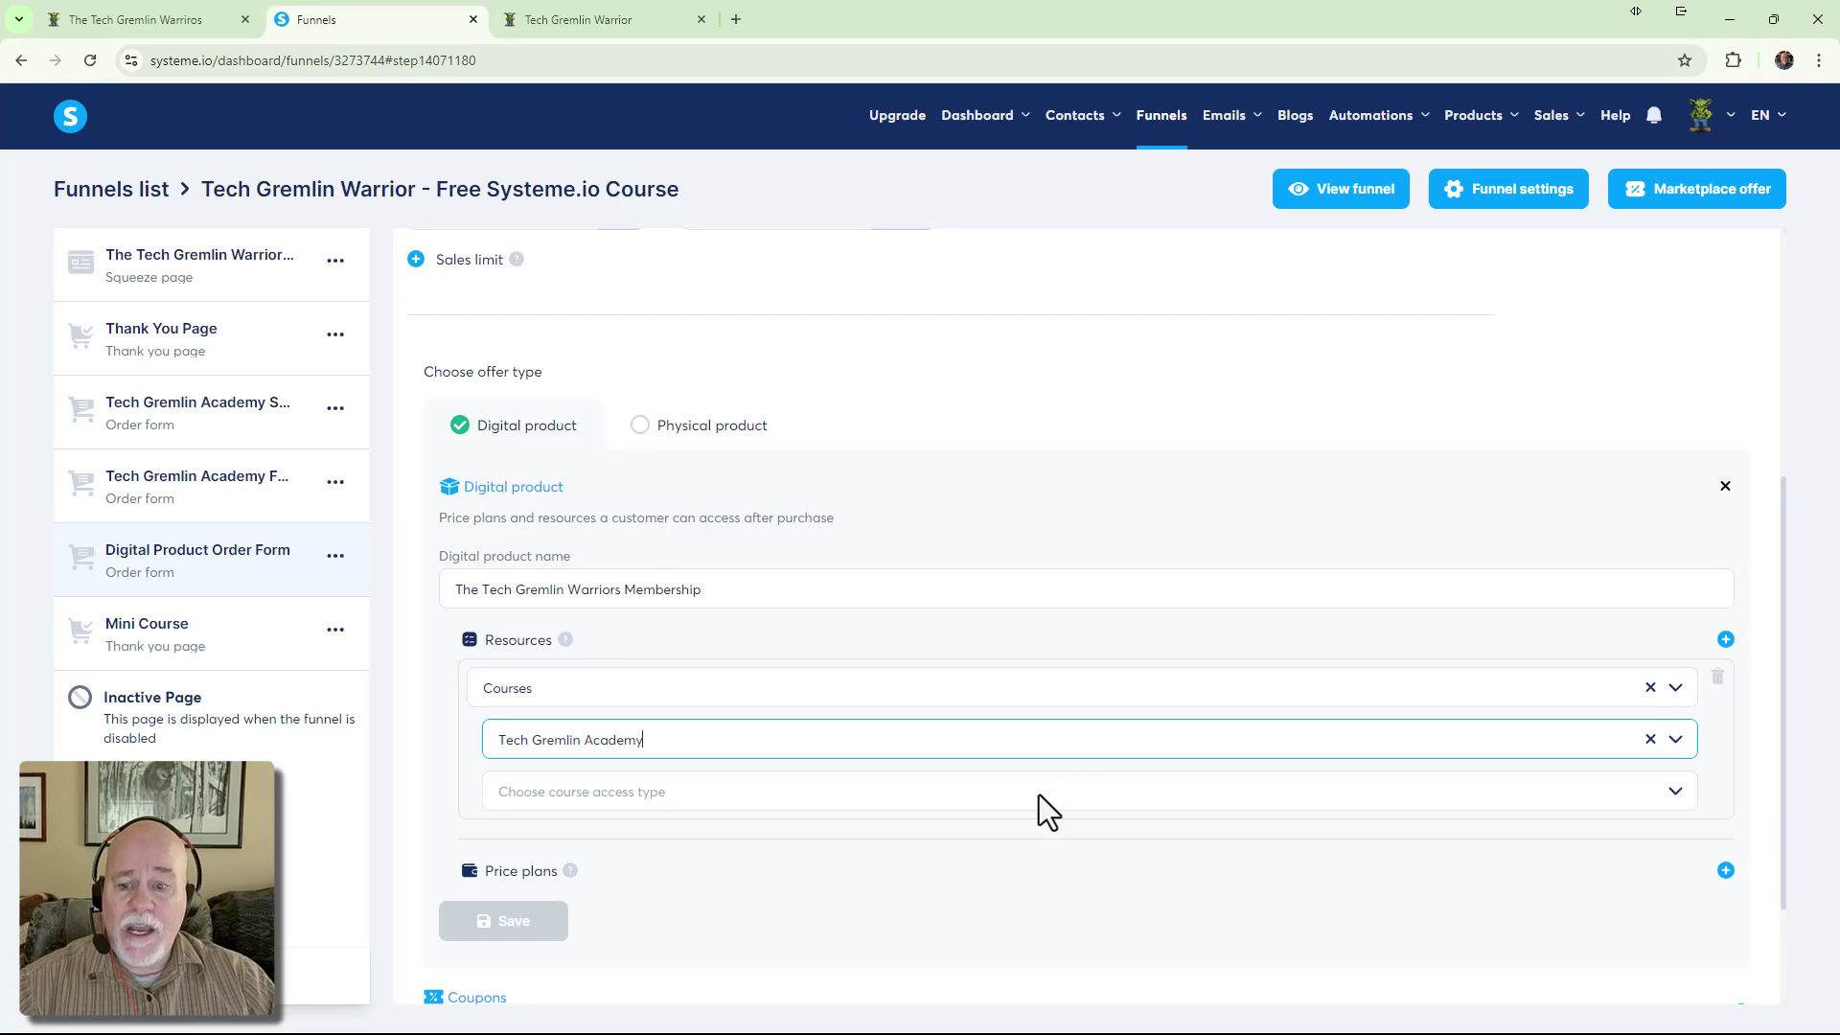
{"action": "left_click", "coordinate": [1039, 795]}
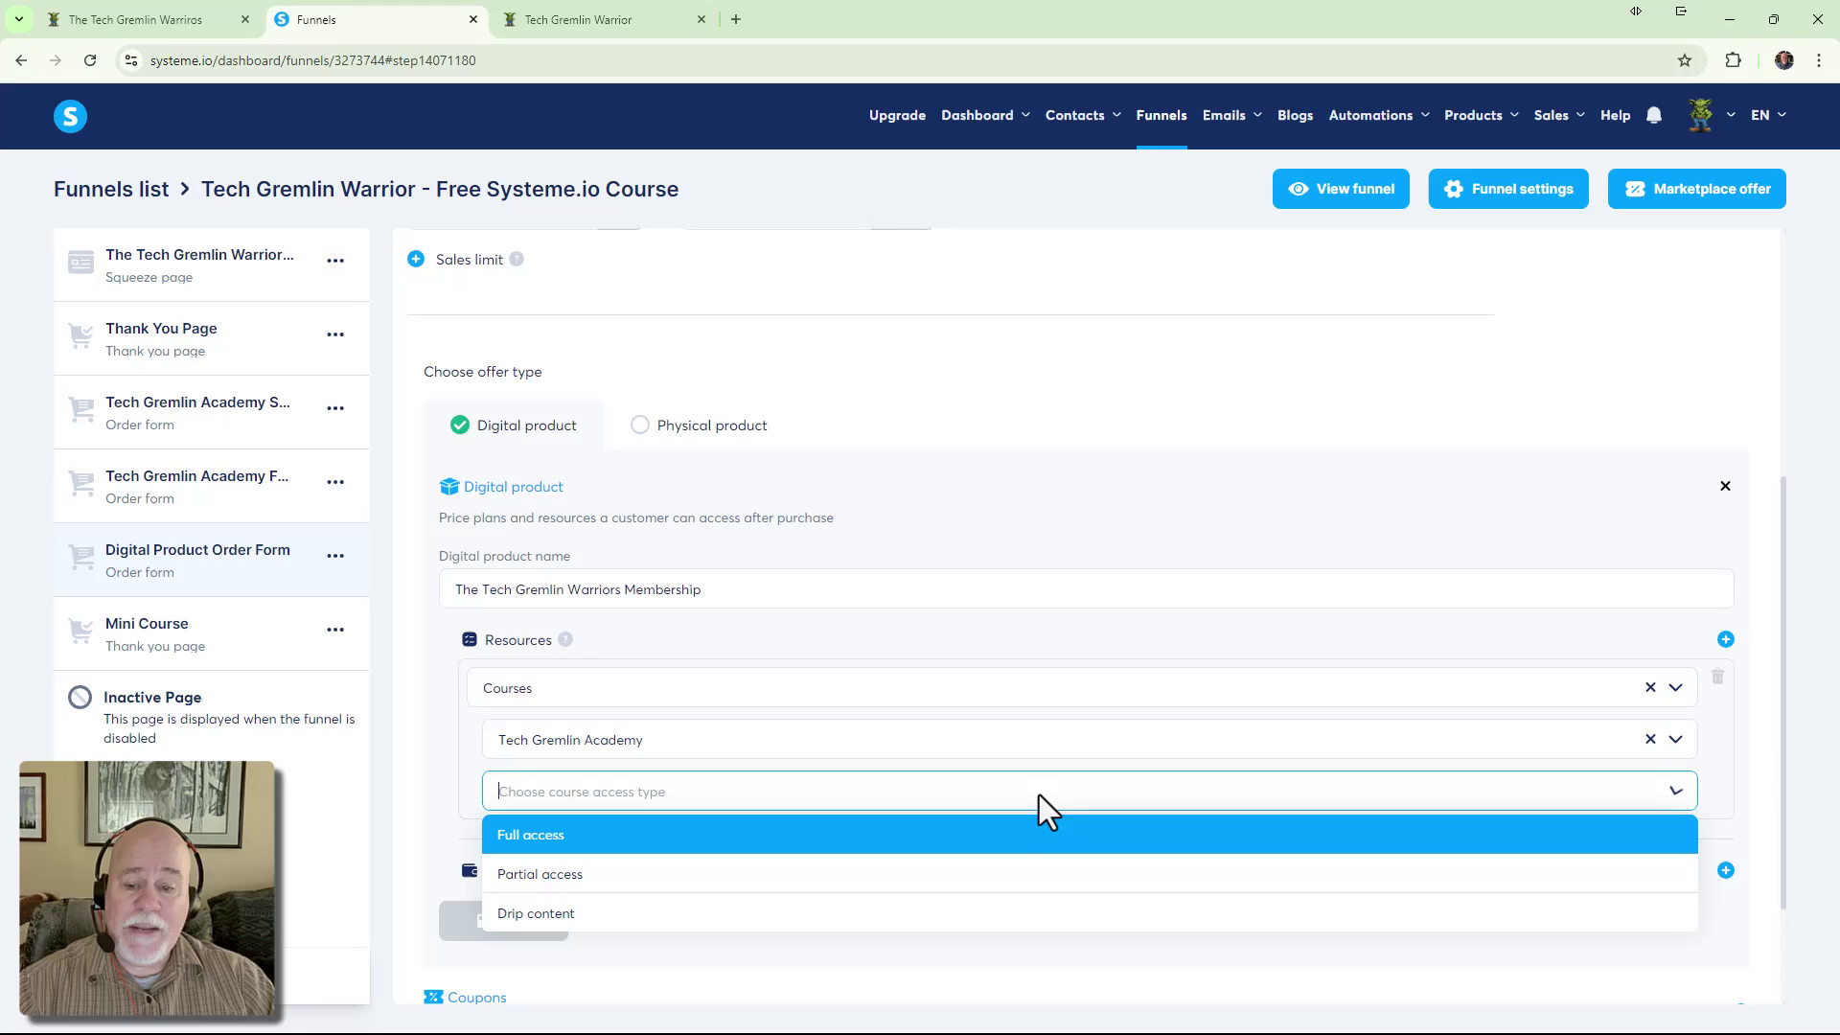
{"action": "left_click", "coordinate": [1007, 832]}
{"action": "scroll", "coordinate": [987, 832], "scroll_direction": "down", "scroll_amount": 1}
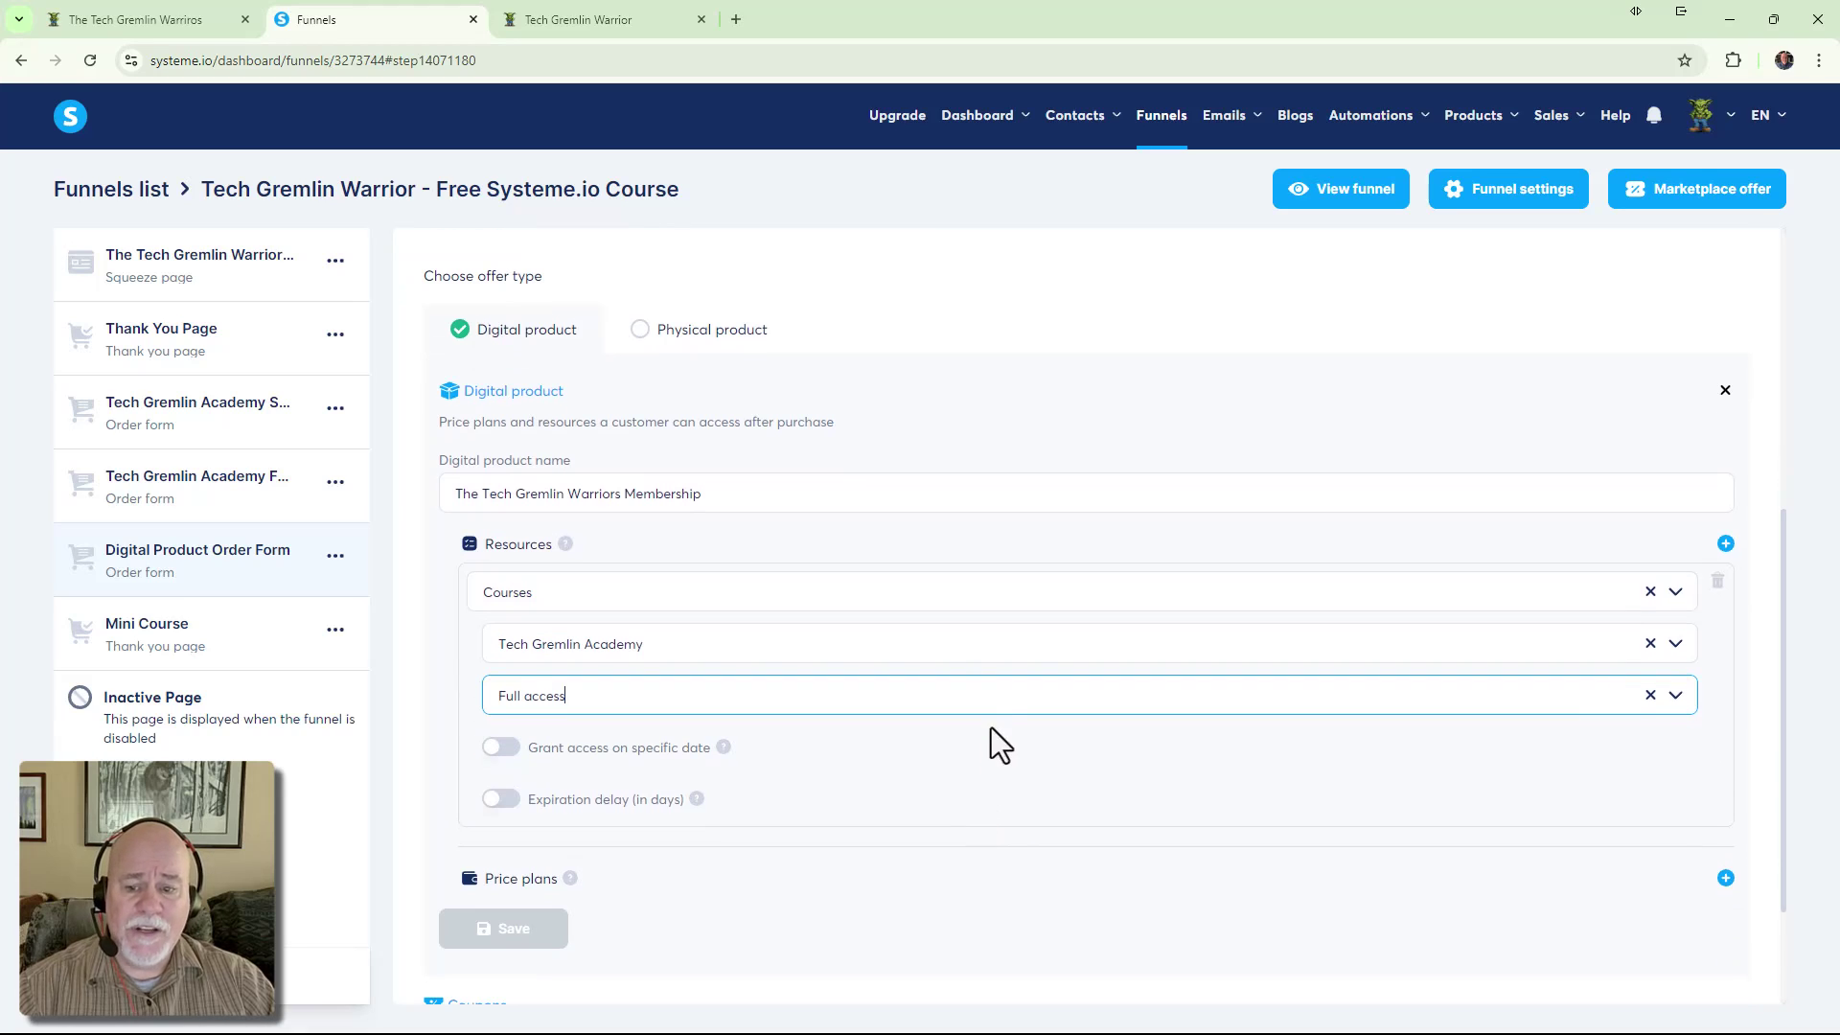
Try partial access for the Tech Gremlin Academy course resource, and set the access type back to full access
{"action": "left_click", "coordinate": [983, 703]}
{"action": "left_click", "coordinate": [904, 782]}
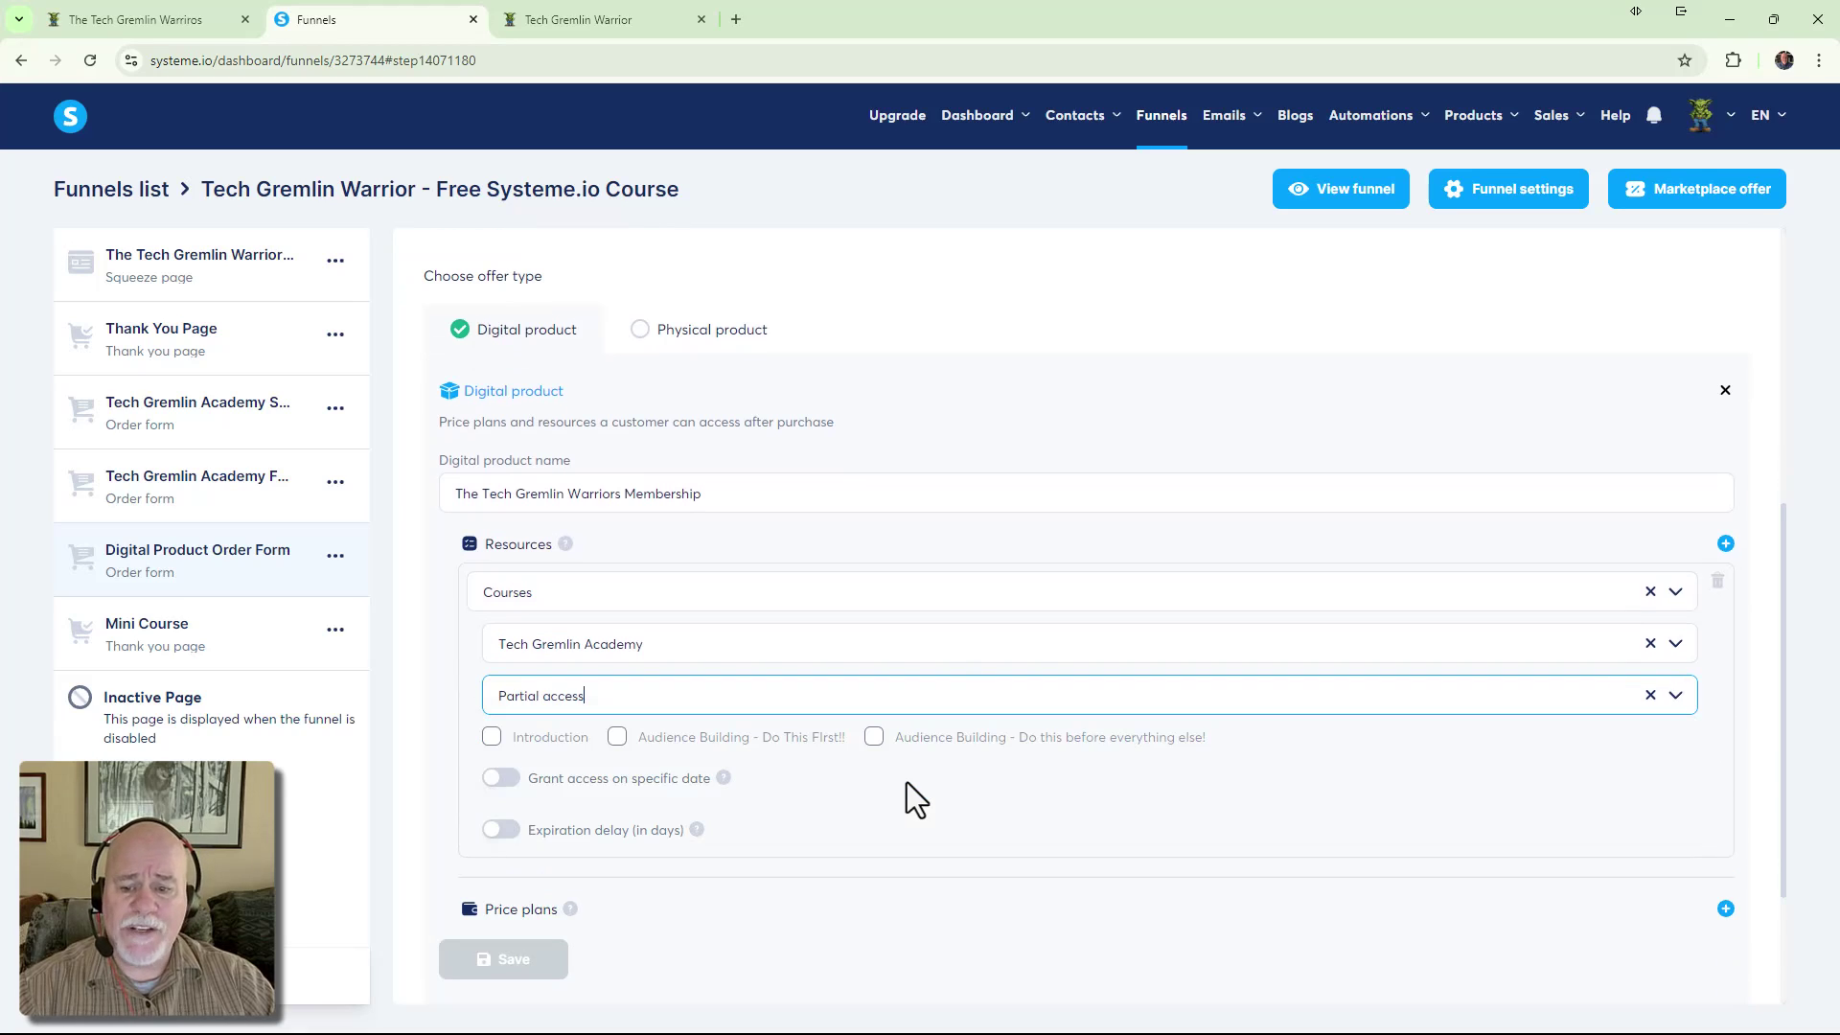
{"action": "scroll", "coordinate": [780, 721], "scroll_direction": "down", "scroll_amount": 1}
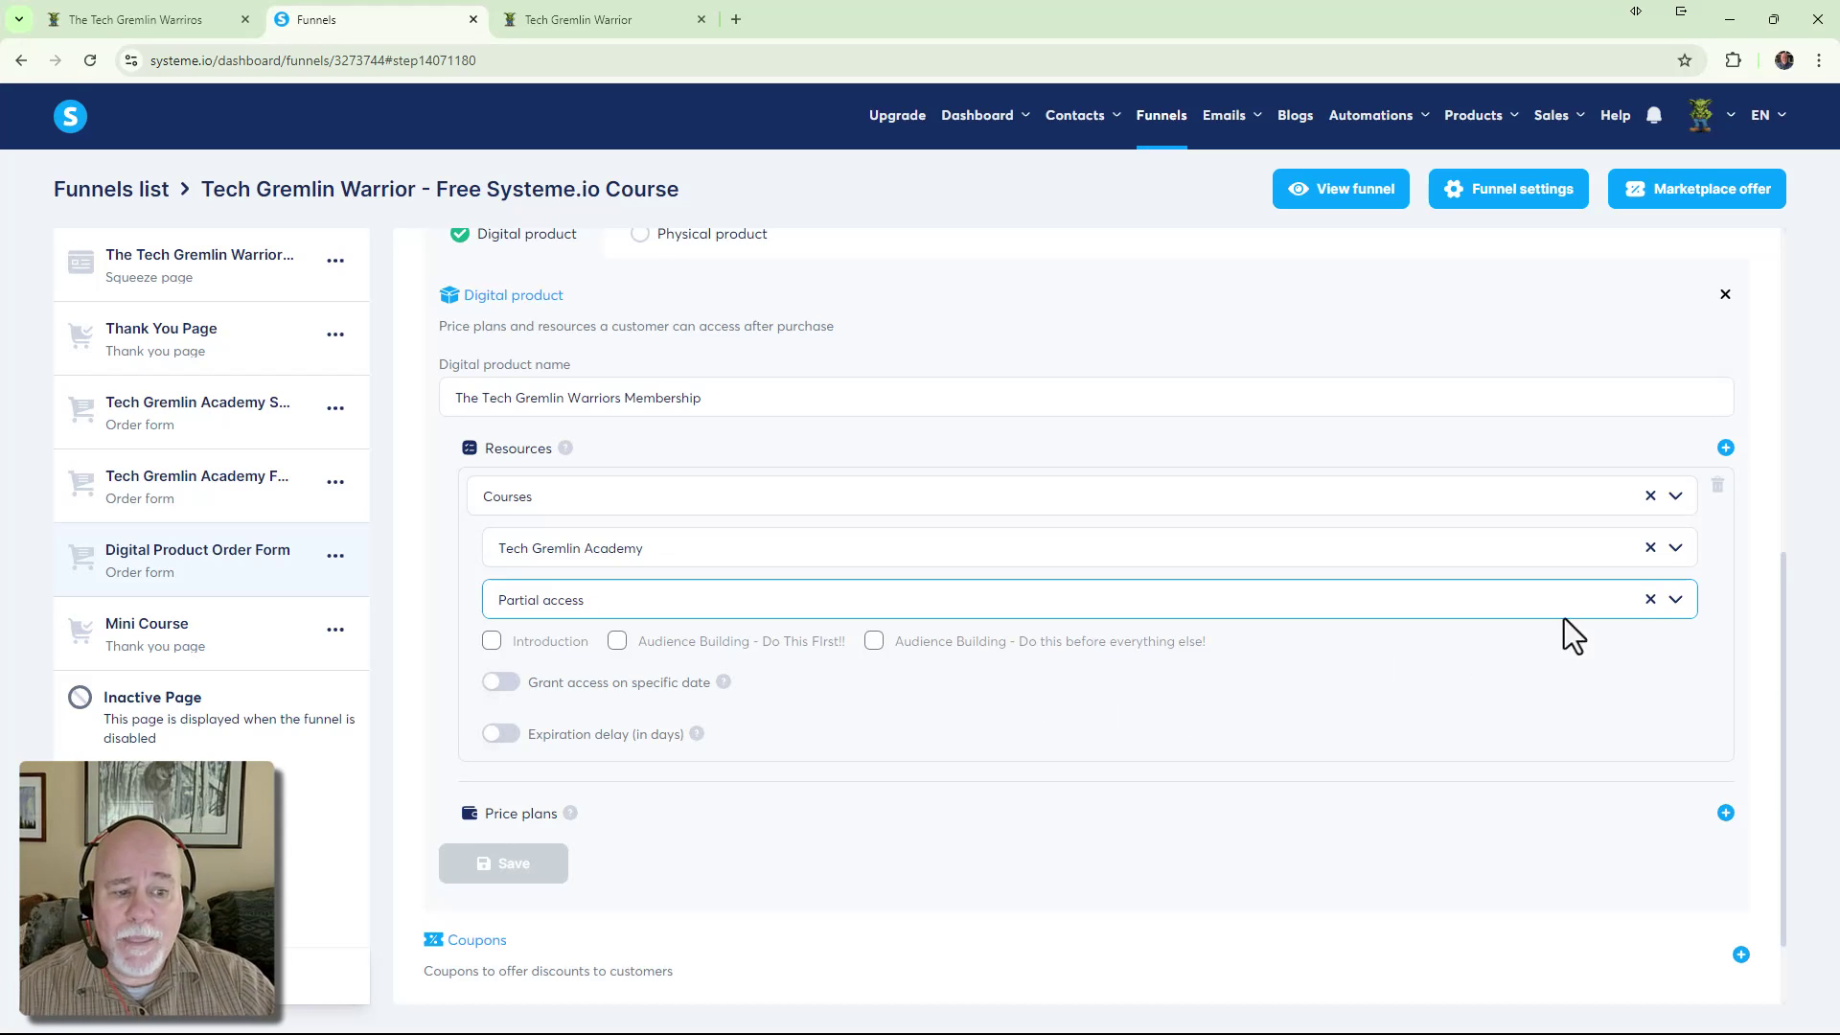
{"action": "left_click", "coordinate": [1649, 601]}
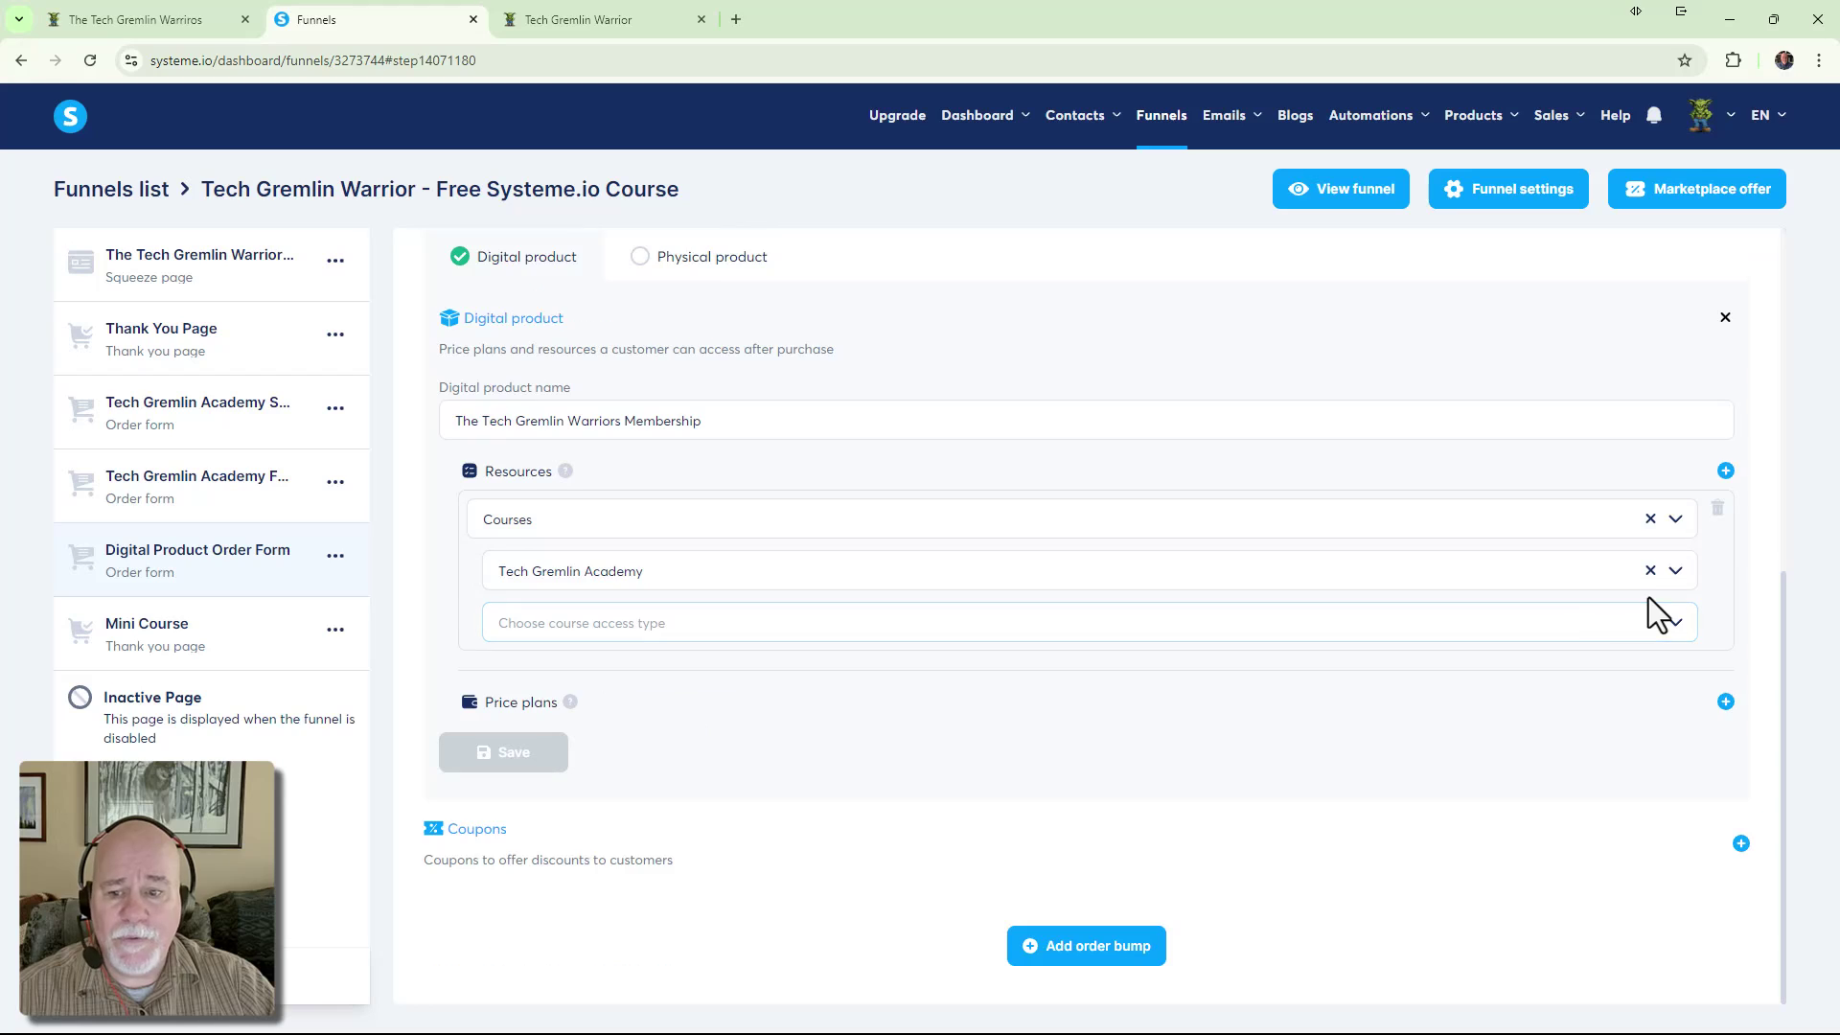
{"action": "left_click", "coordinate": [1671, 632]}
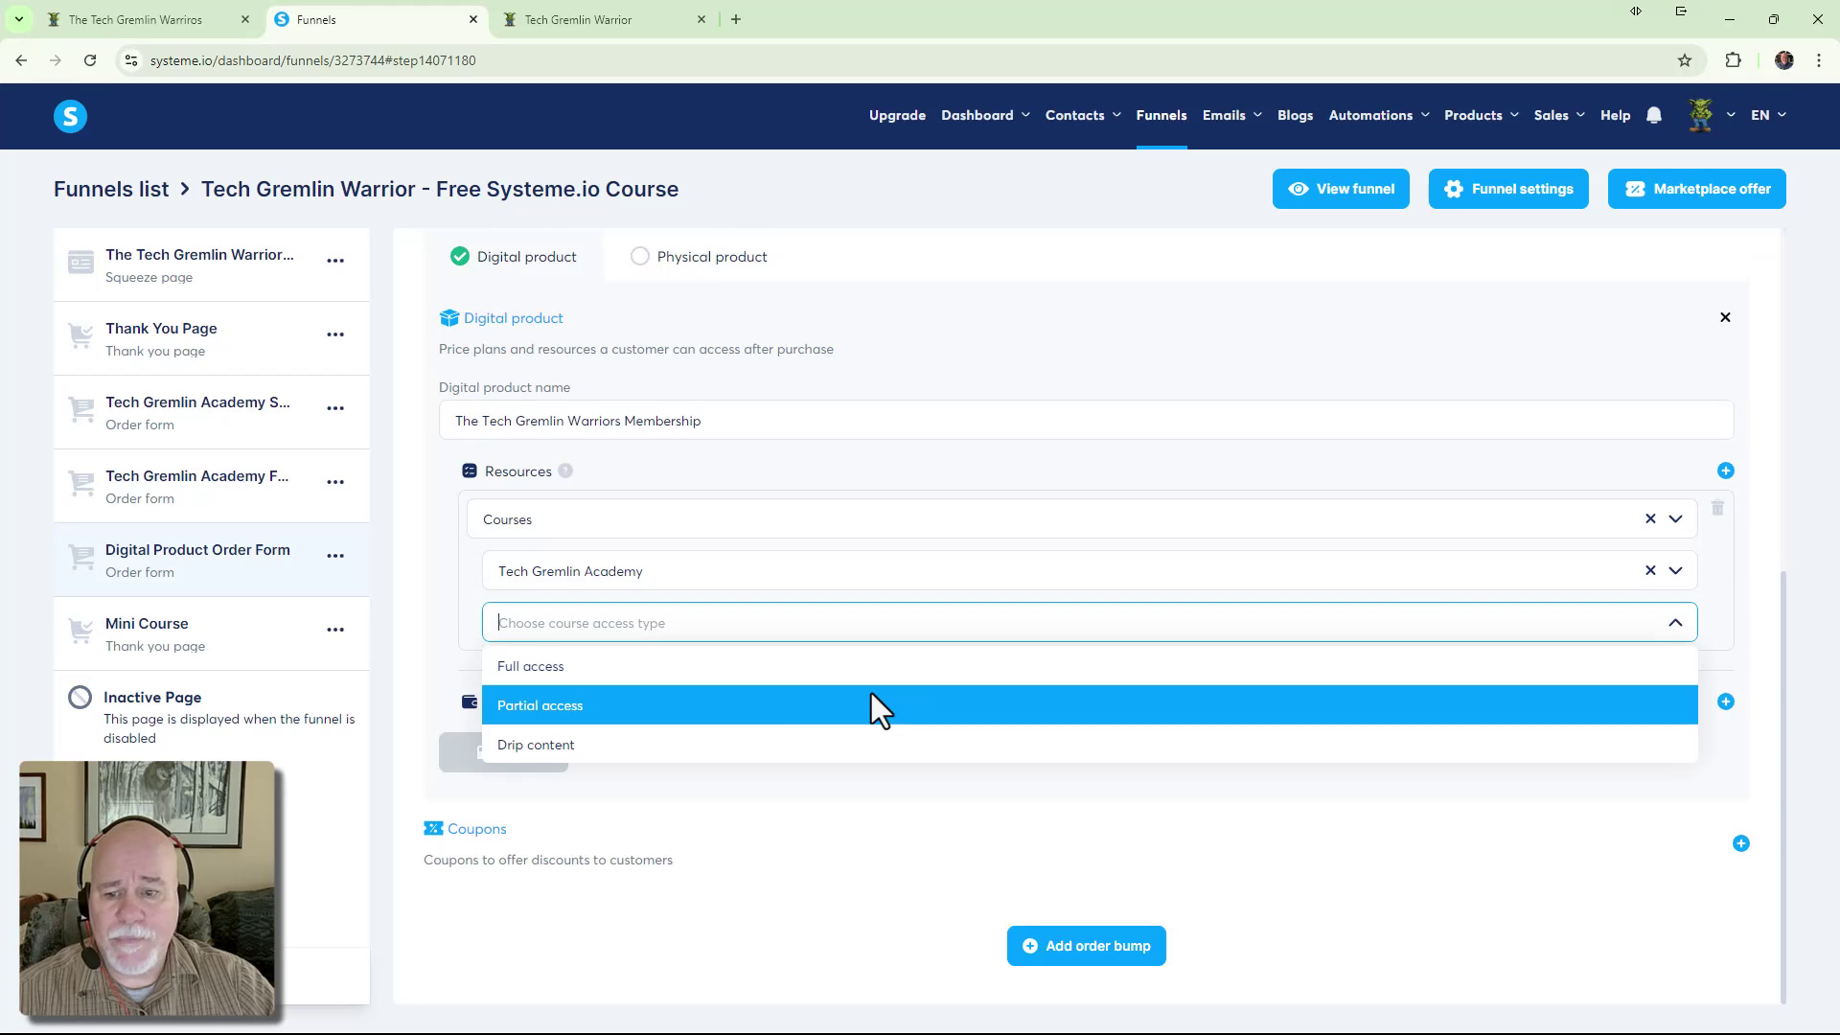
{"action": "left_click", "coordinate": [778, 669]}
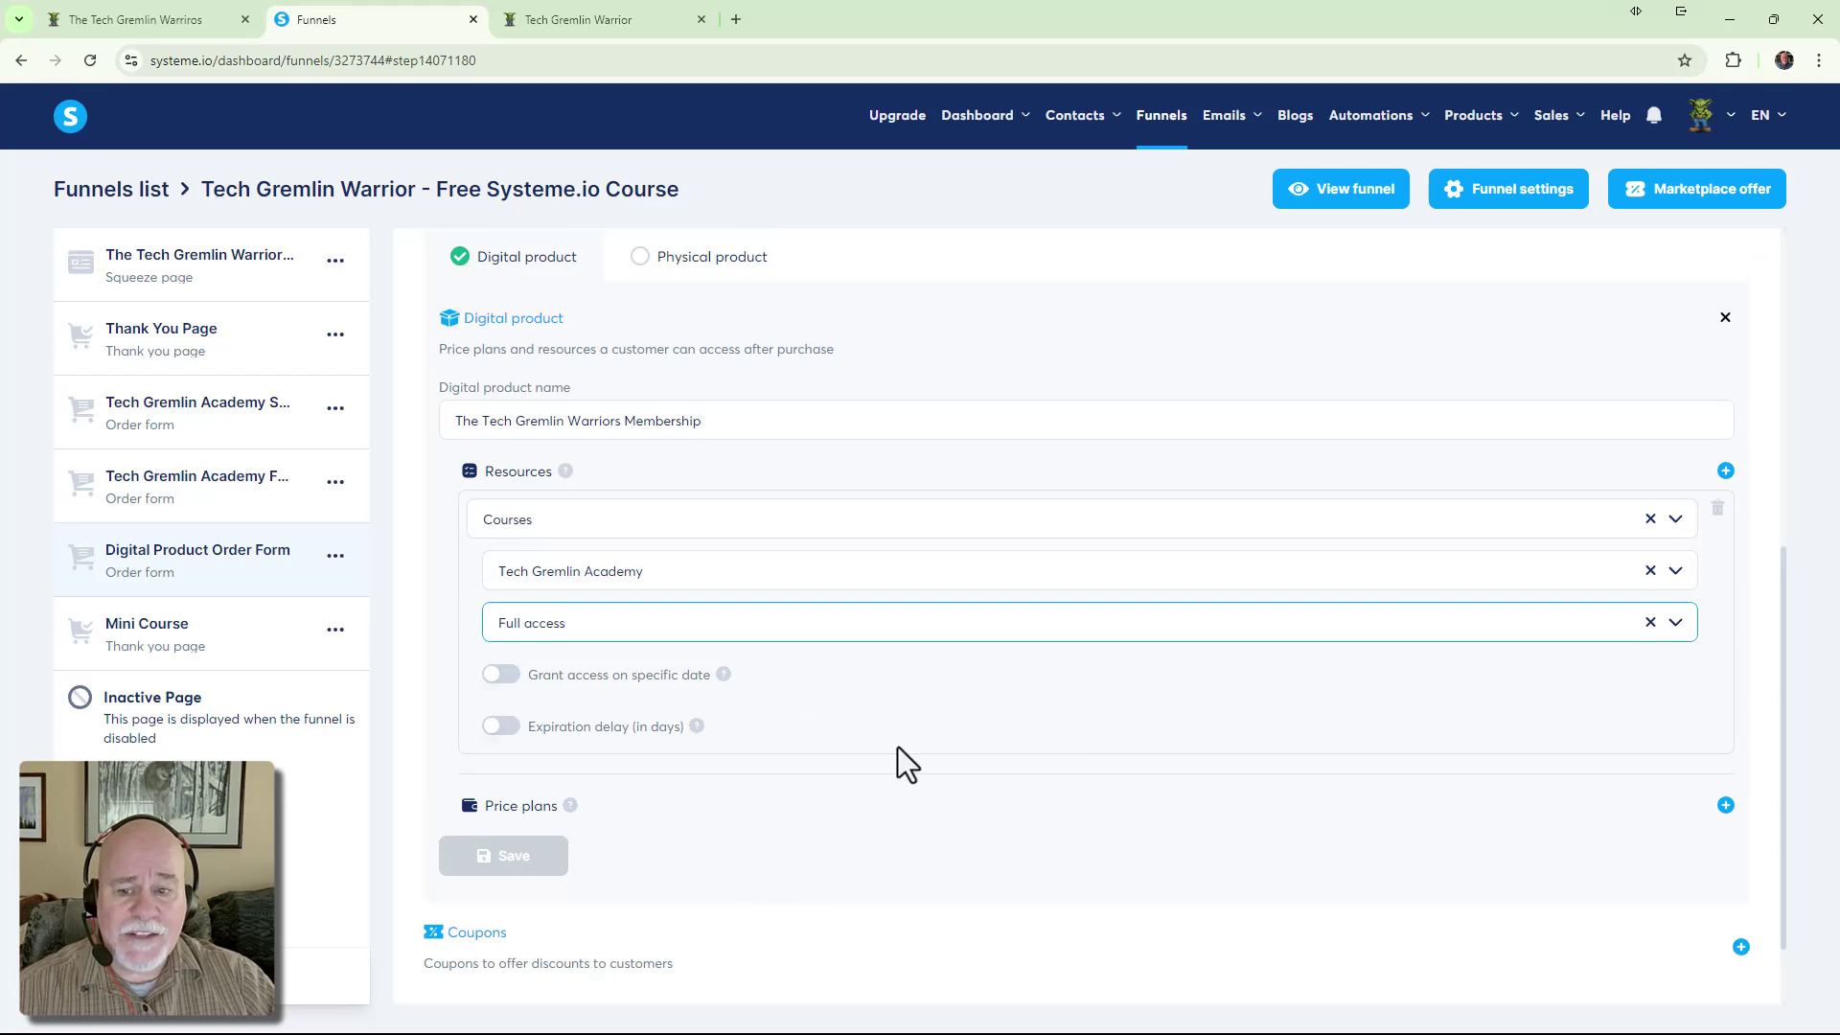
Add The Tech Gremlin Warriors community as a second resource and rename the digital product "The Tech Gremlin Warrior Membership"
{"action": "scroll", "coordinate": [897, 748], "scroll_direction": "down", "scroll_amount": 1}
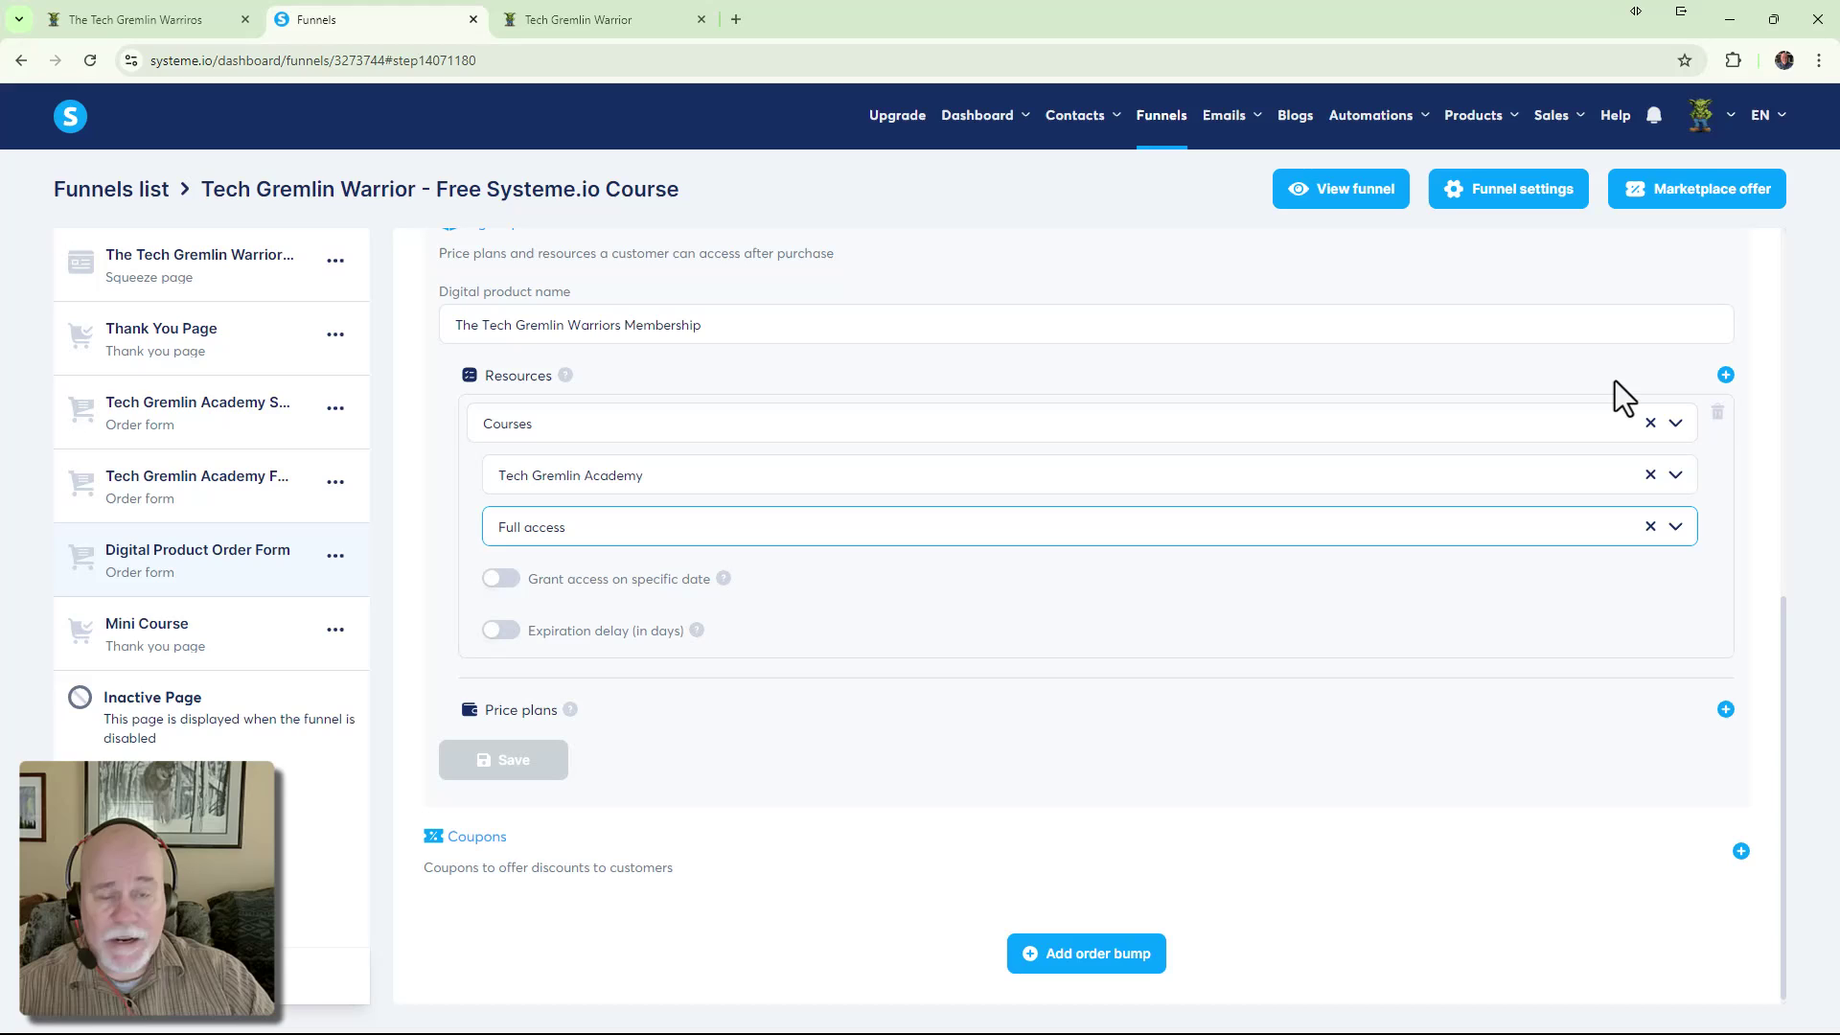
{"action": "left_click", "coordinate": [1726, 375]}
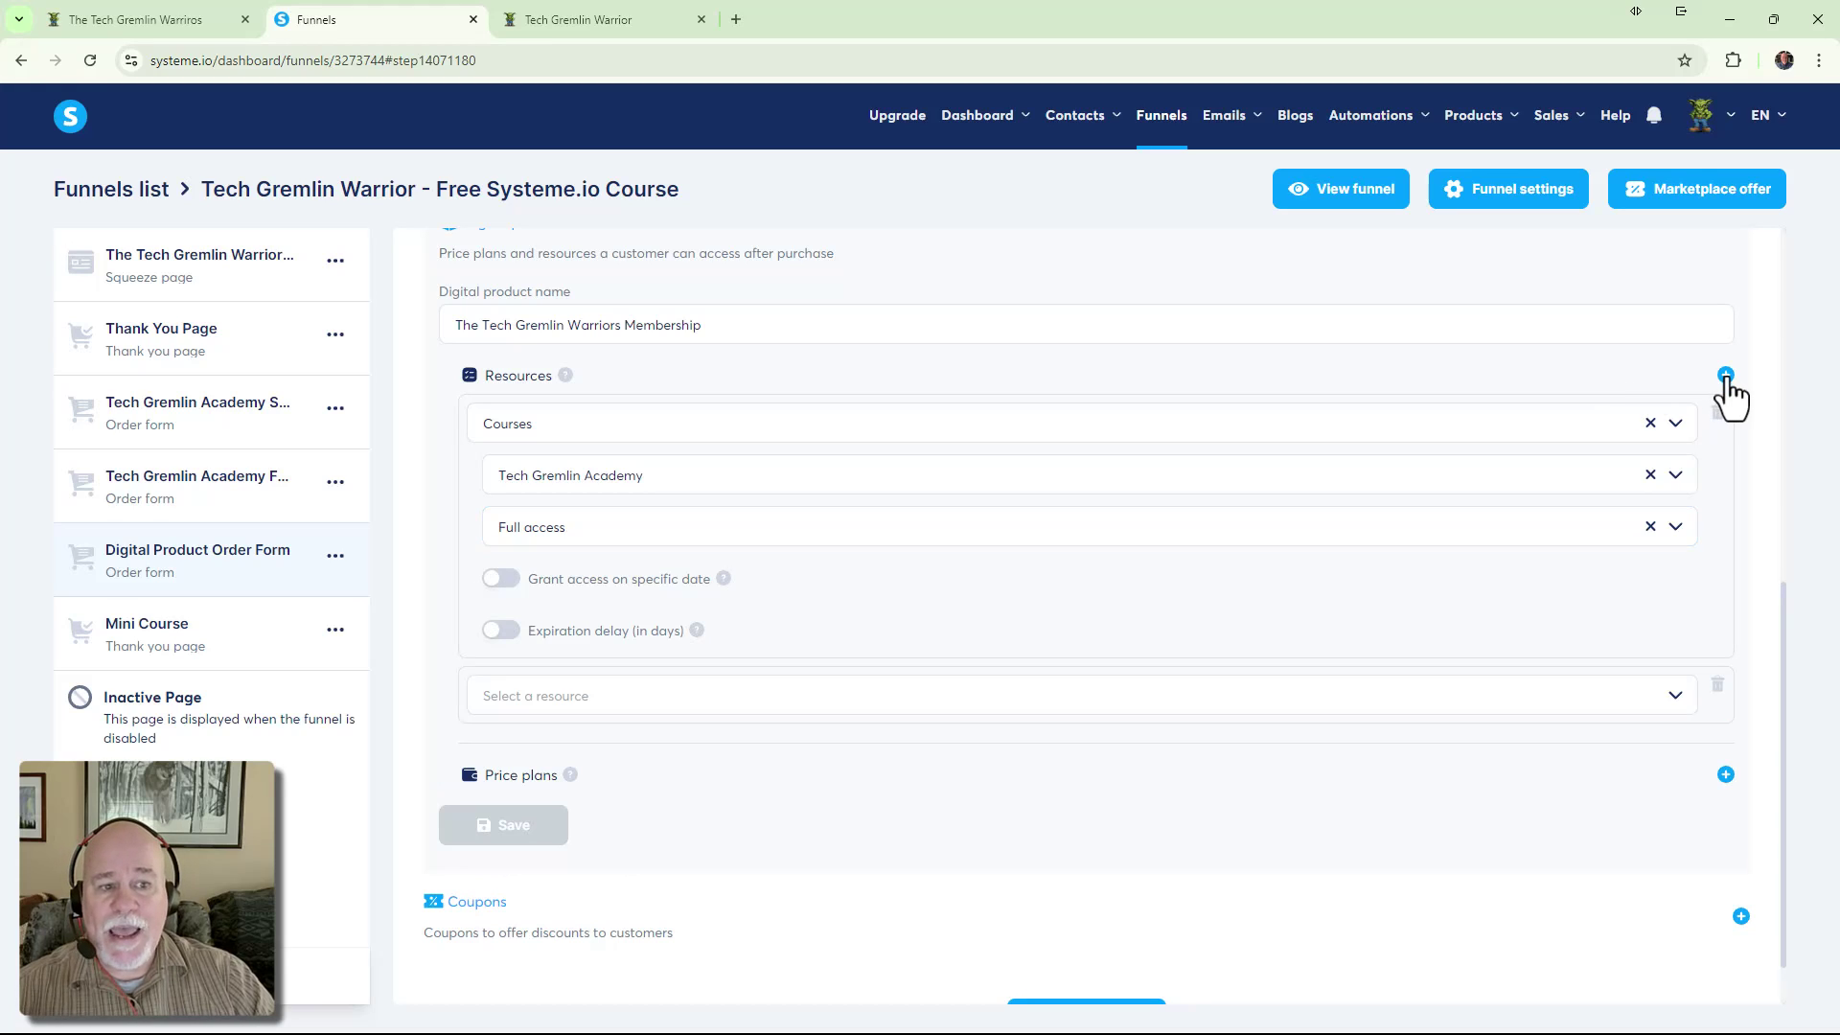
{"action": "scroll", "coordinate": [593, 724], "scroll_direction": "up", "scroll_amount": 3}
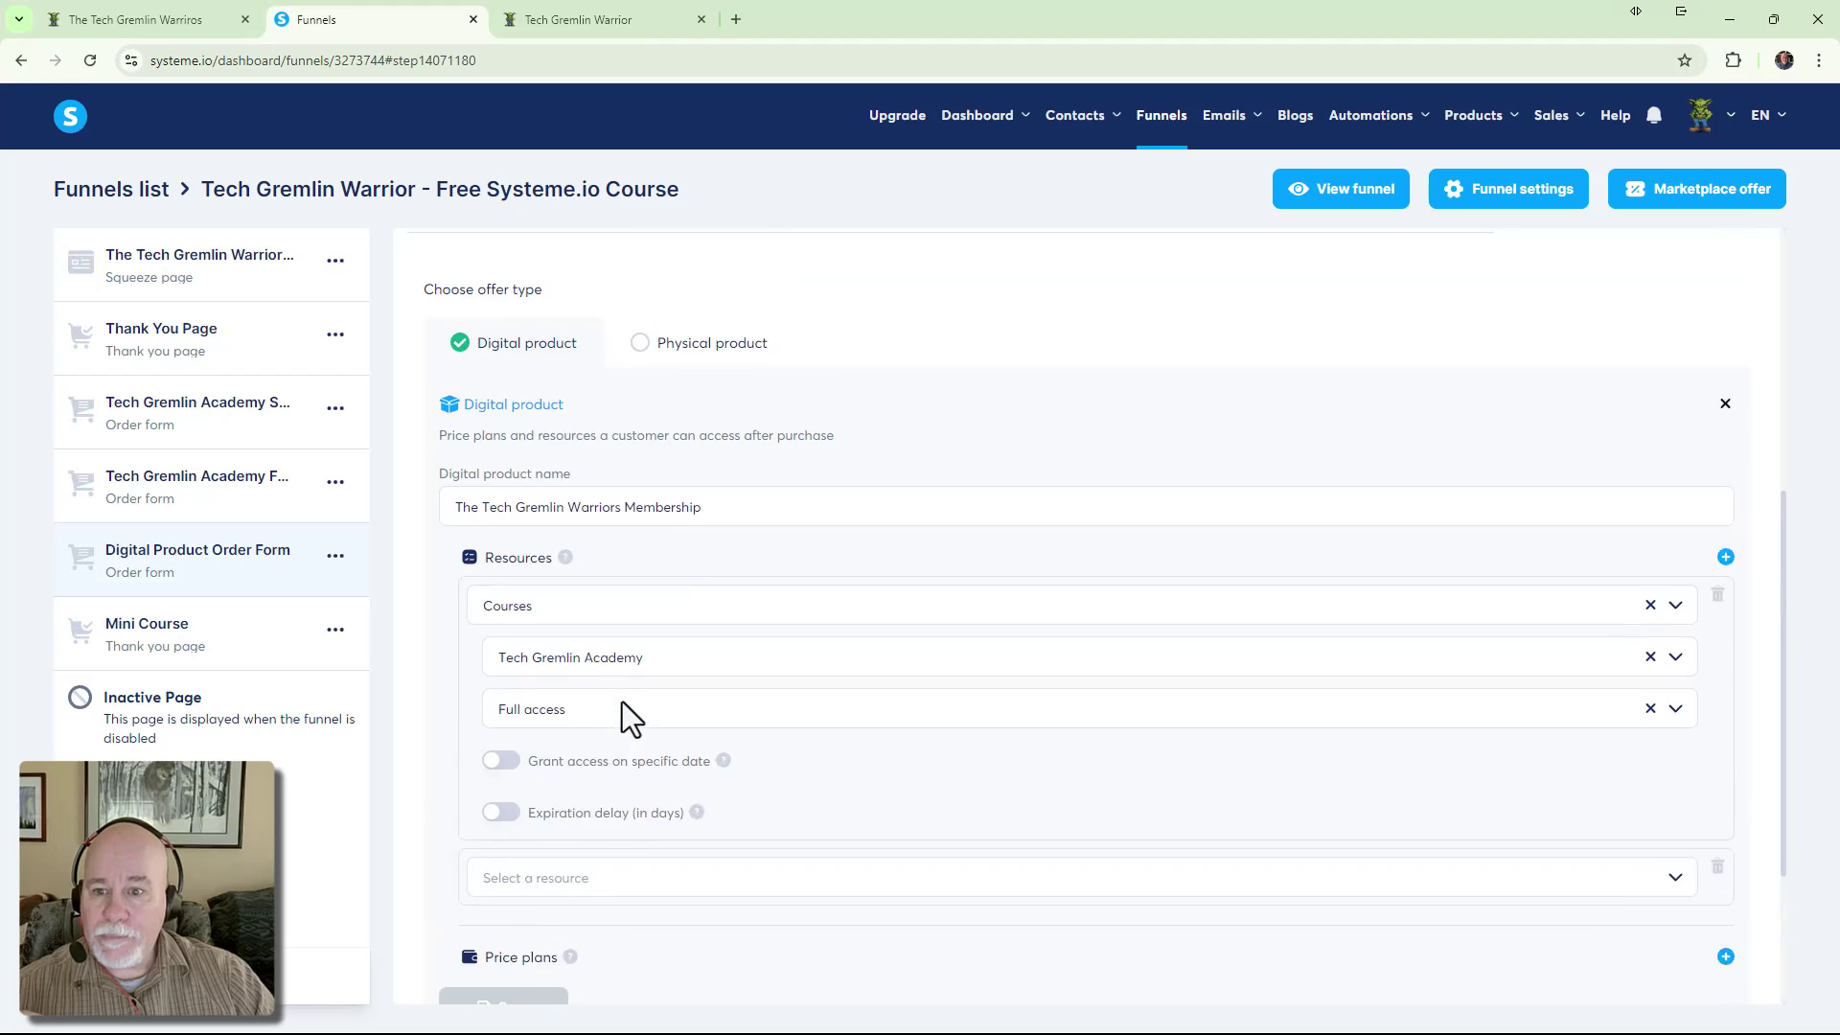
{"action": "scroll", "coordinate": [610, 658], "scroll_direction": "down", "scroll_amount": 3}
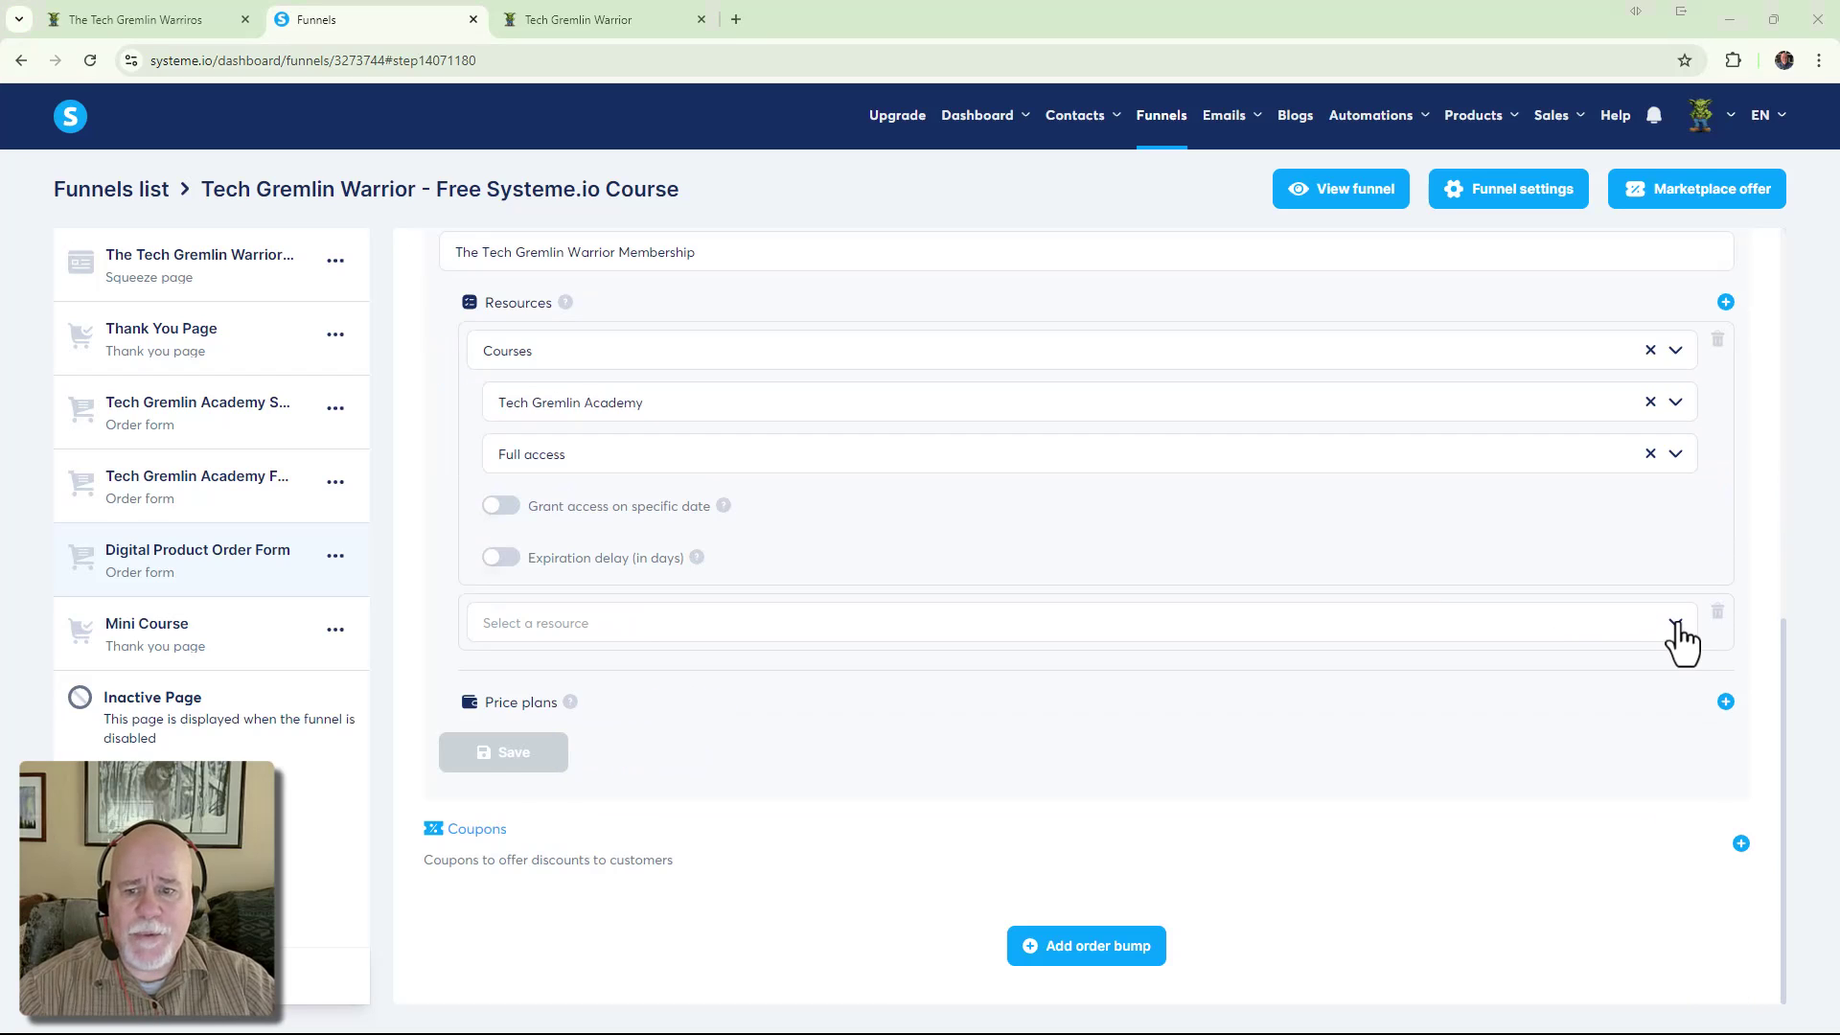
{"action": "left_click", "coordinate": [1677, 627]}
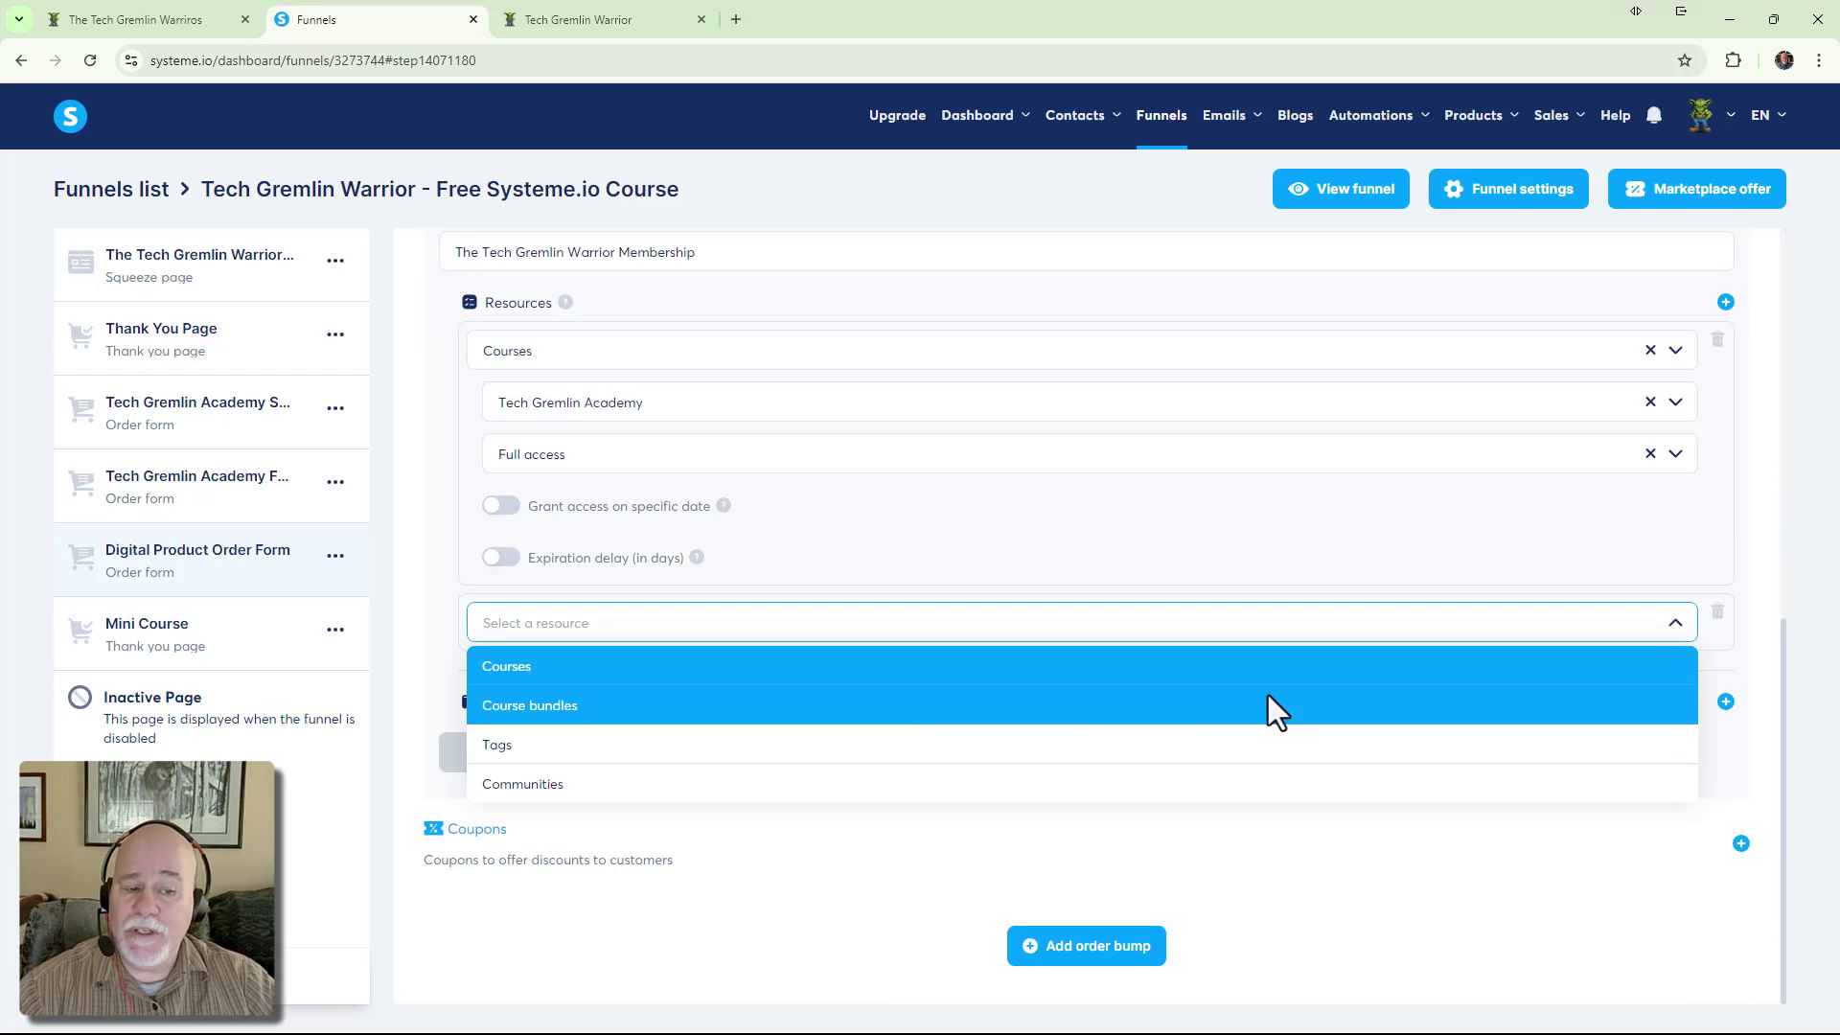
{"action": "left_click", "coordinate": [894, 785]}
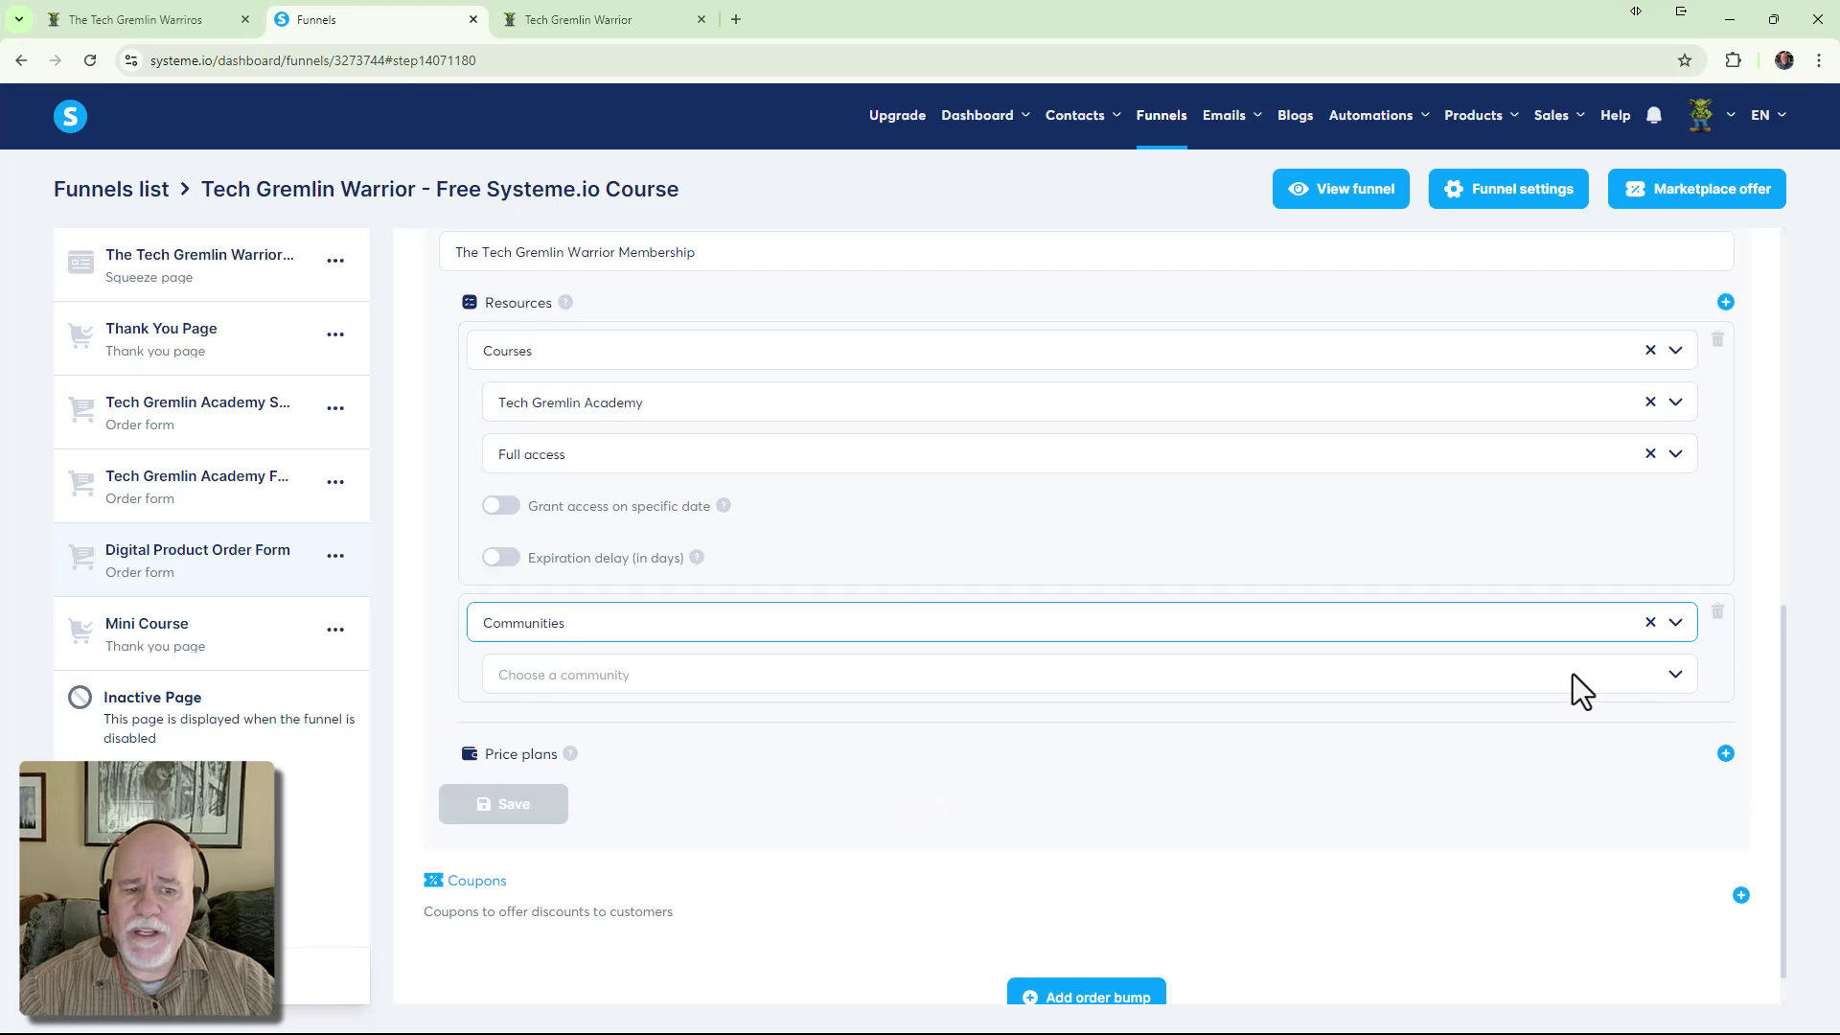
{"action": "left_click", "coordinate": [1676, 675]}
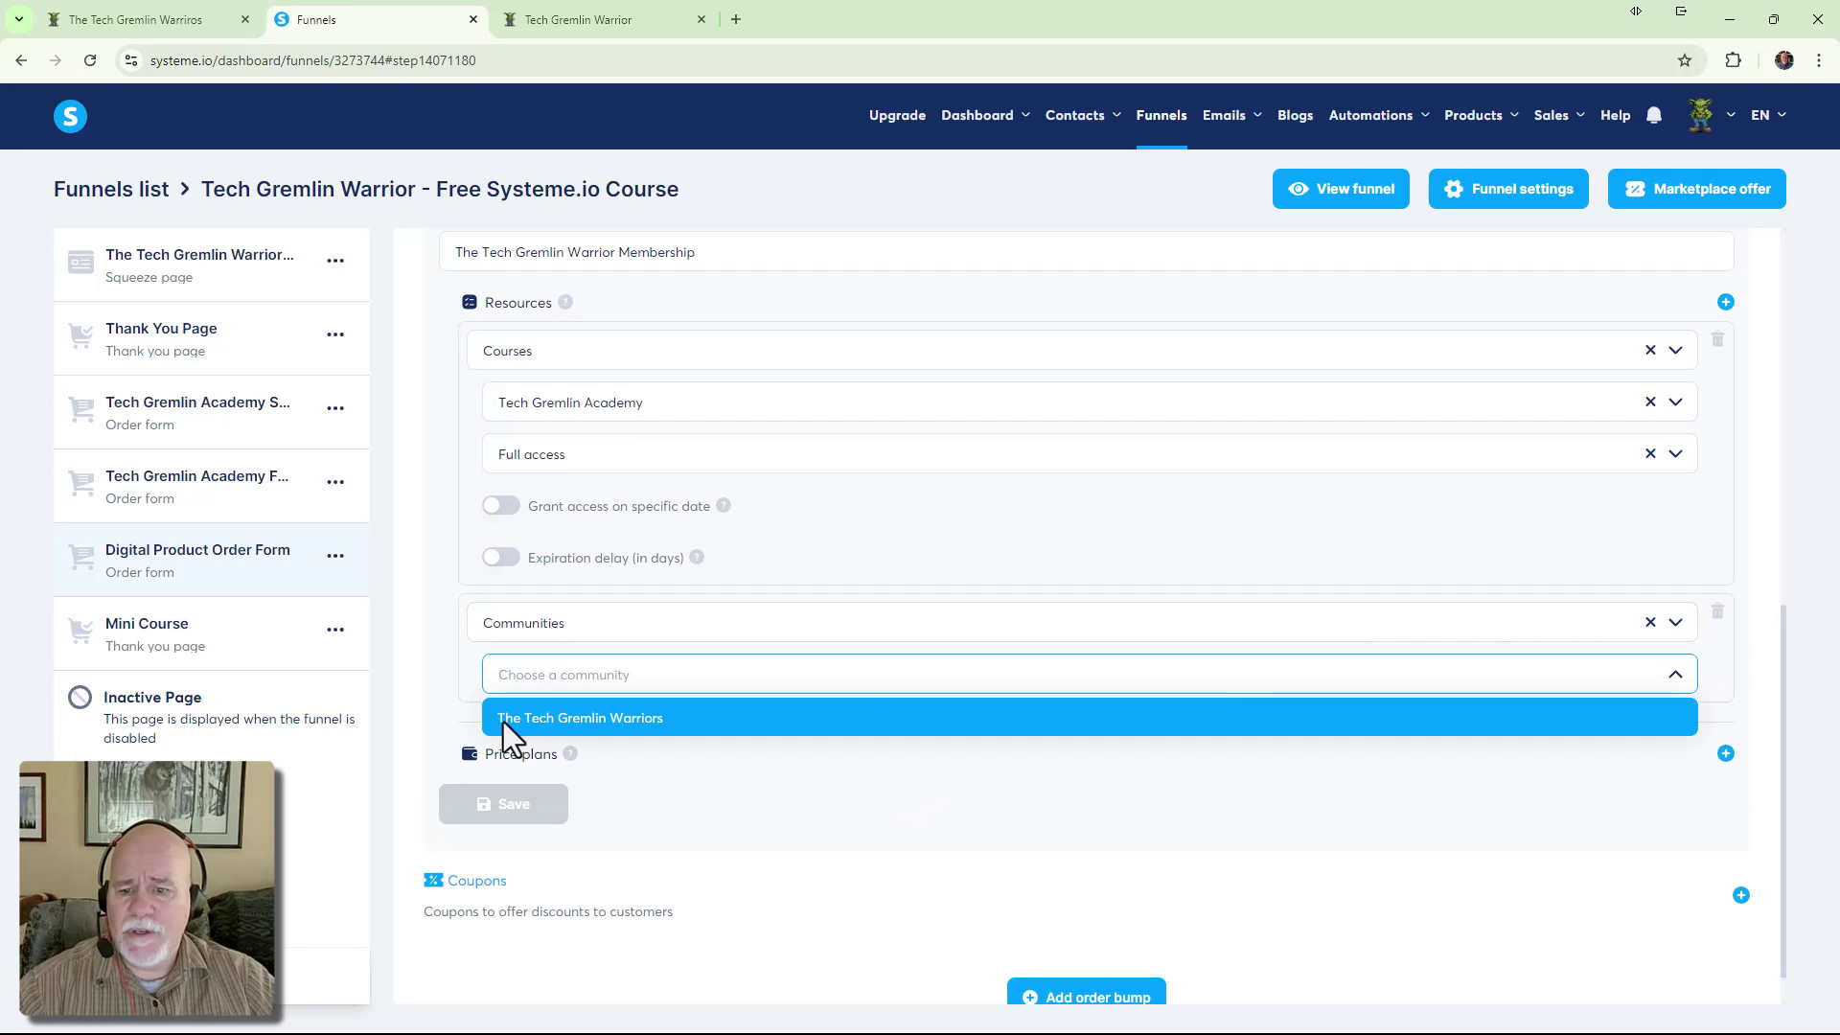
{"action": "left_click", "coordinate": [678, 727]}
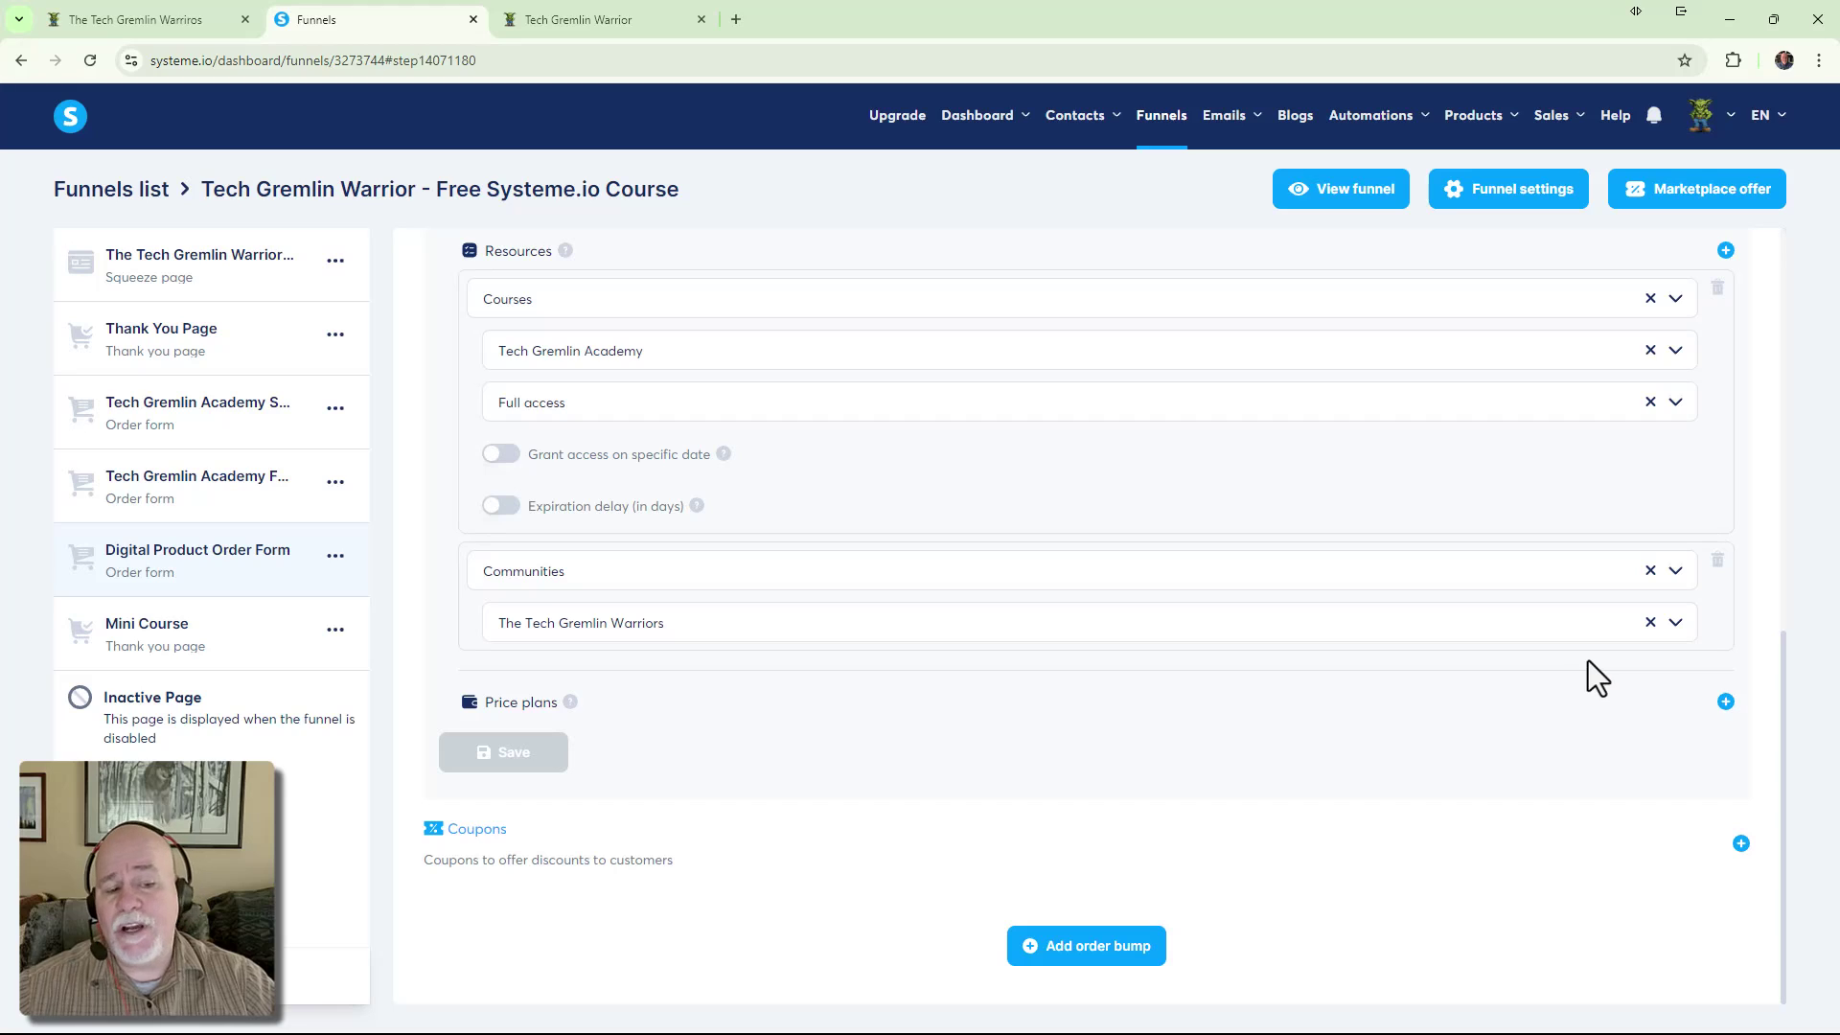
Add a price plan to the digital product, looking under the Subscription type, and start creating a new plan
{"action": "left_click", "coordinate": [1725, 702]}
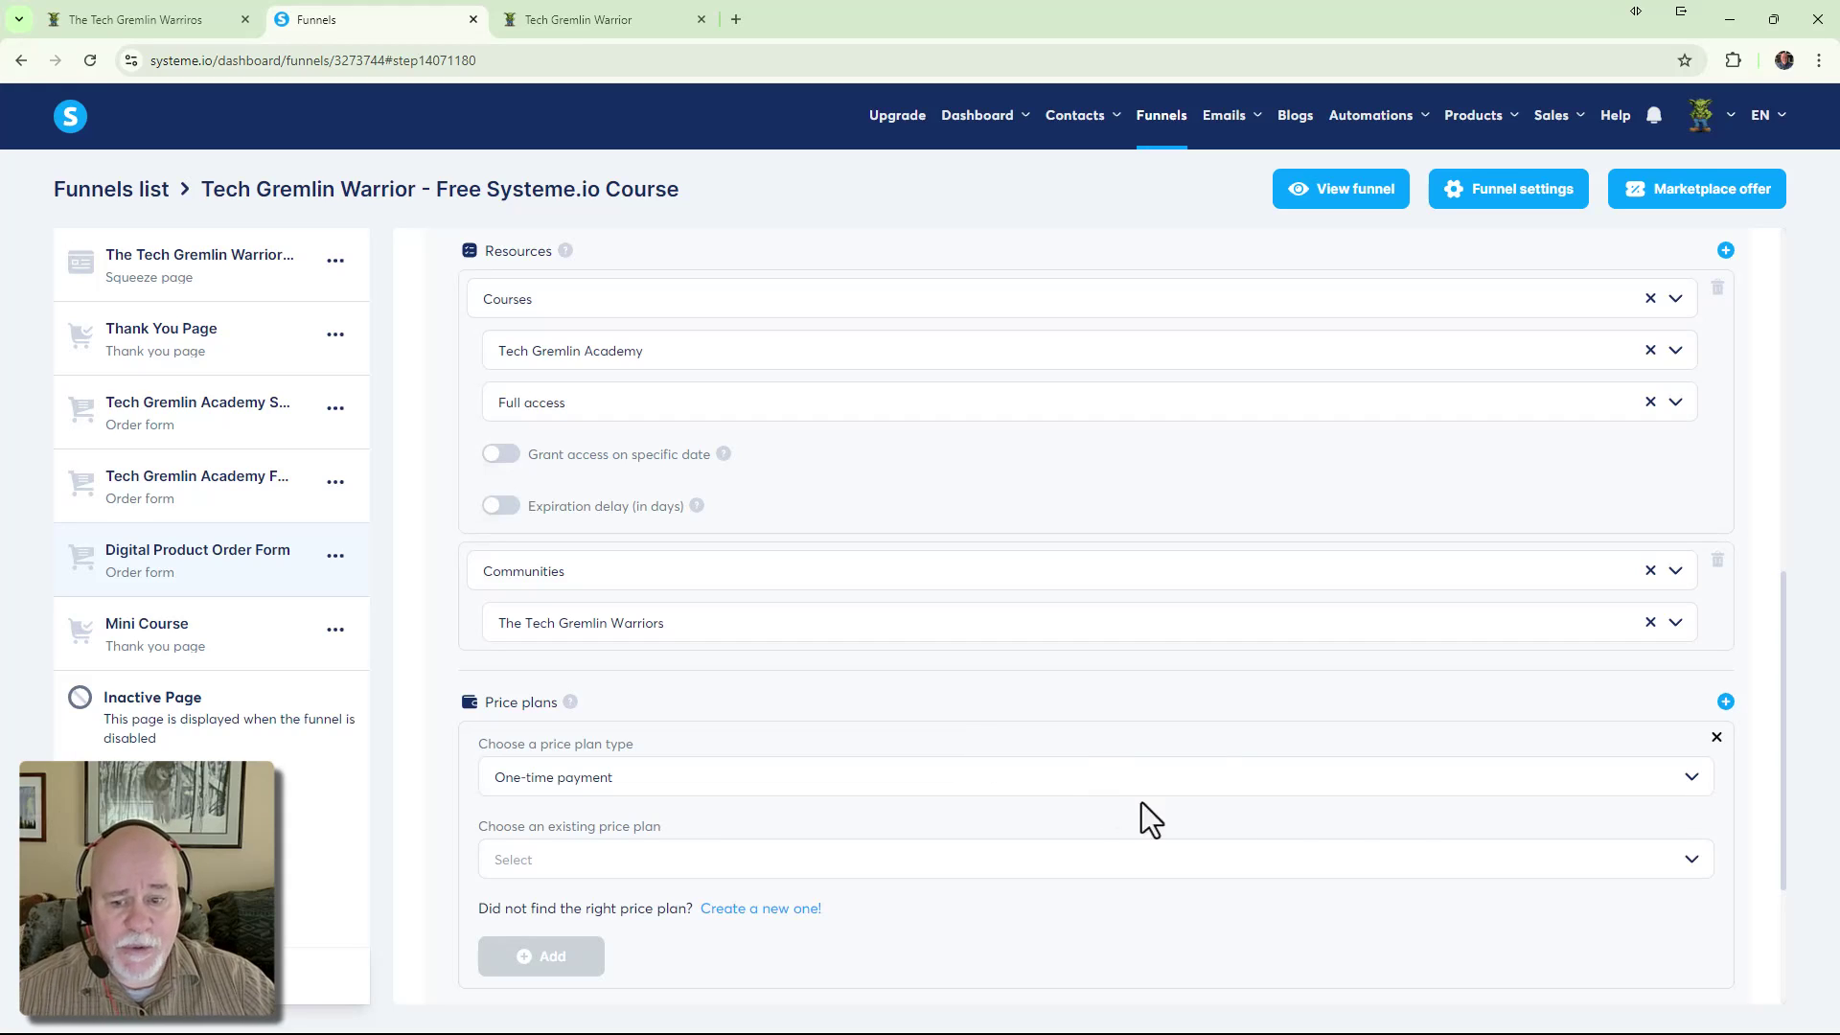
{"action": "left_click", "coordinate": [1692, 779]}
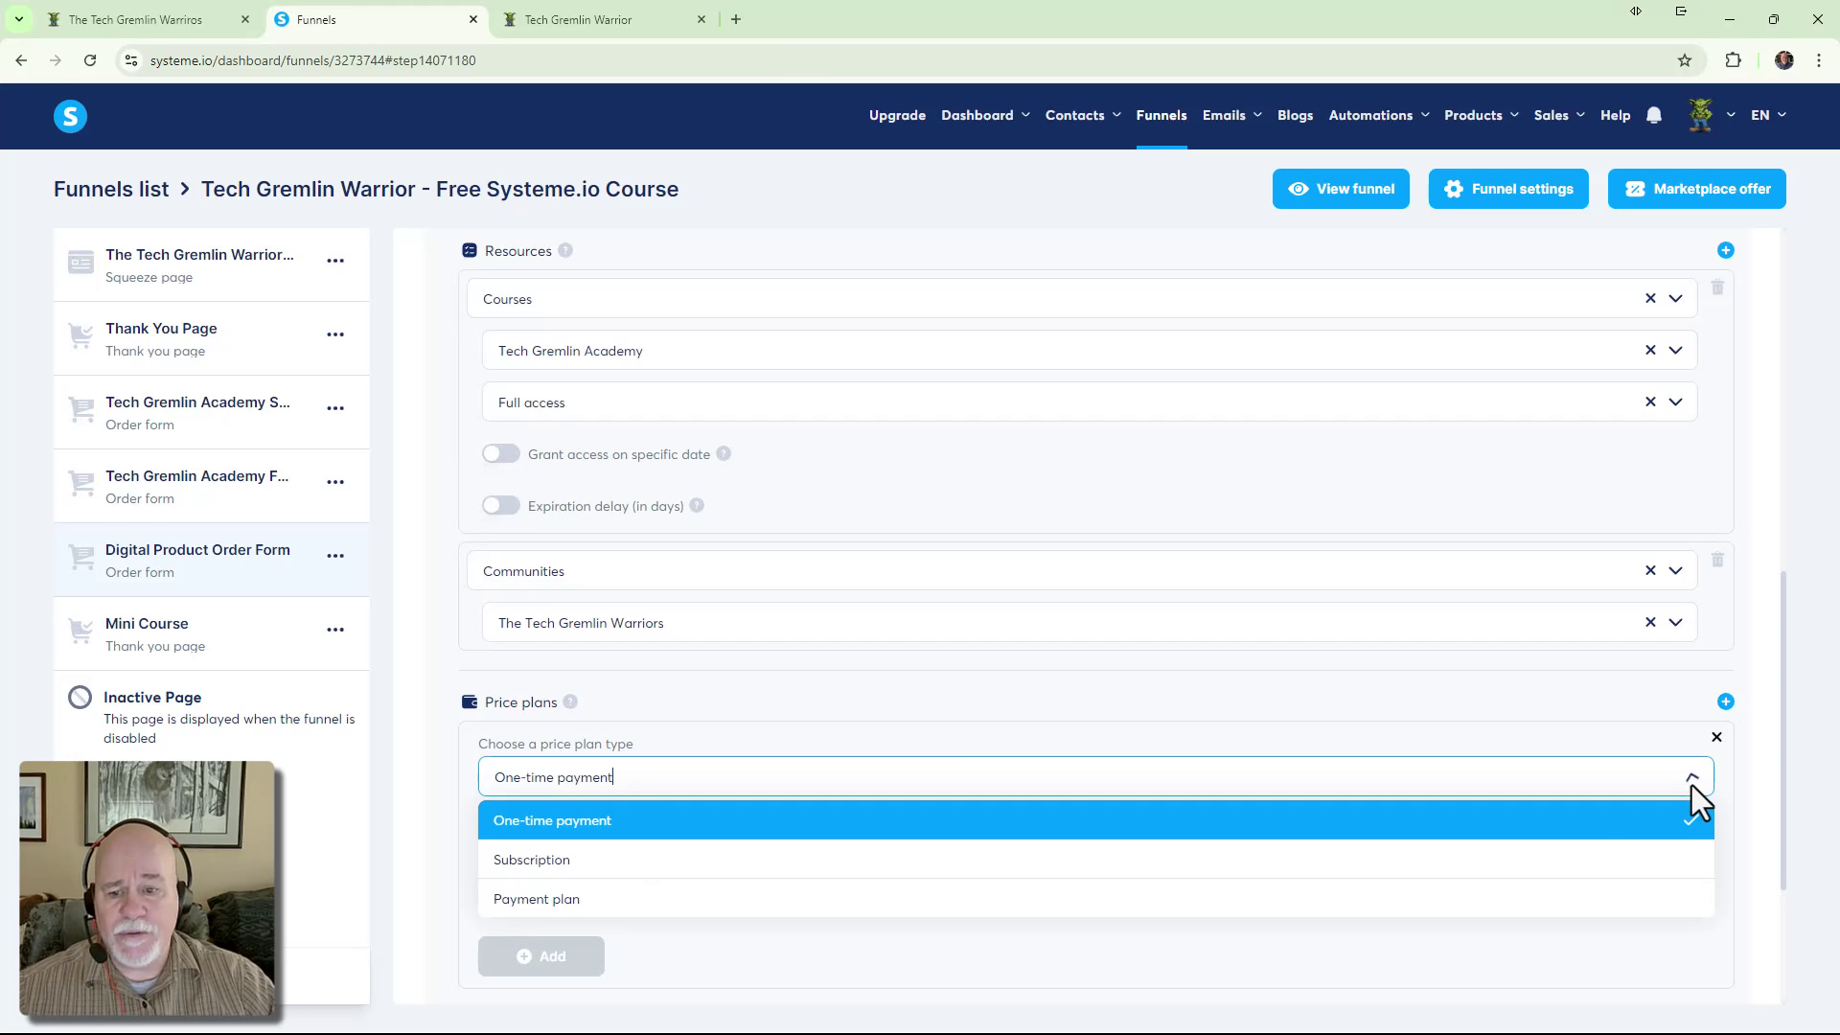
{"action": "left_click", "coordinate": [843, 859]}
{"action": "scroll", "coordinate": [871, 837], "scroll_direction": "down", "scroll_amount": 3}
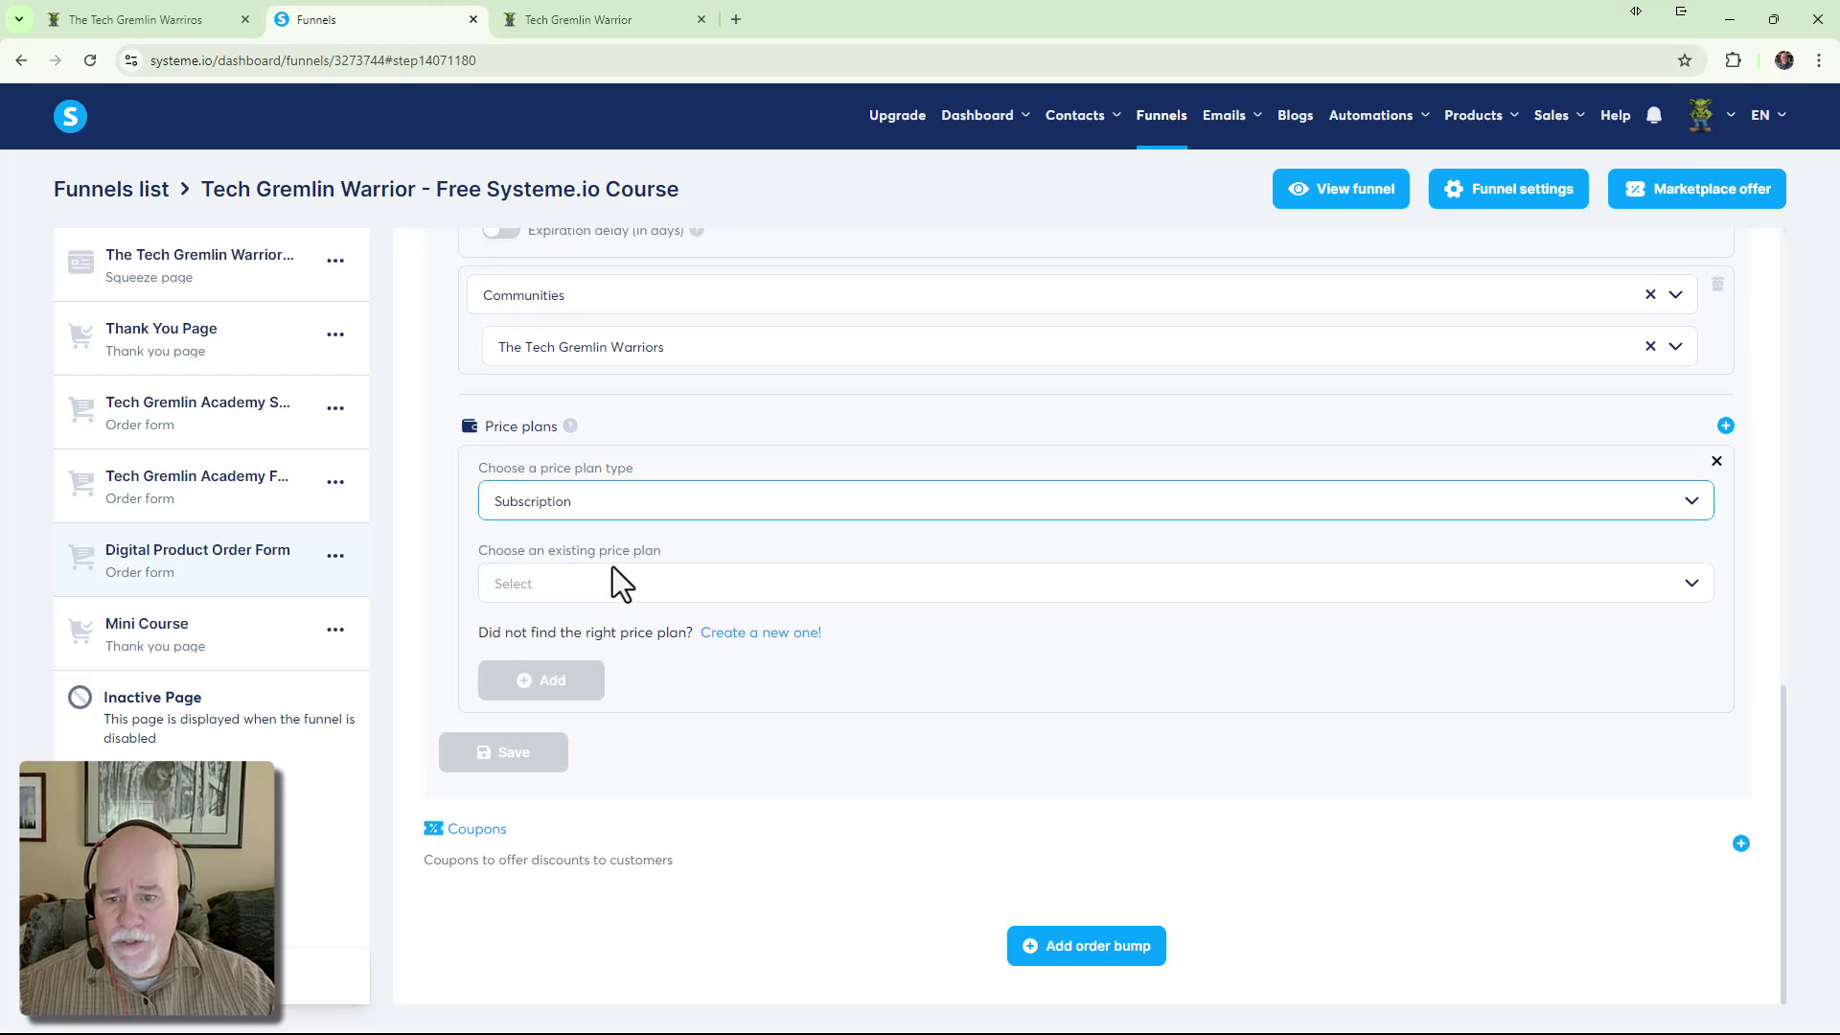
{"action": "left_click", "coordinate": [757, 633]}
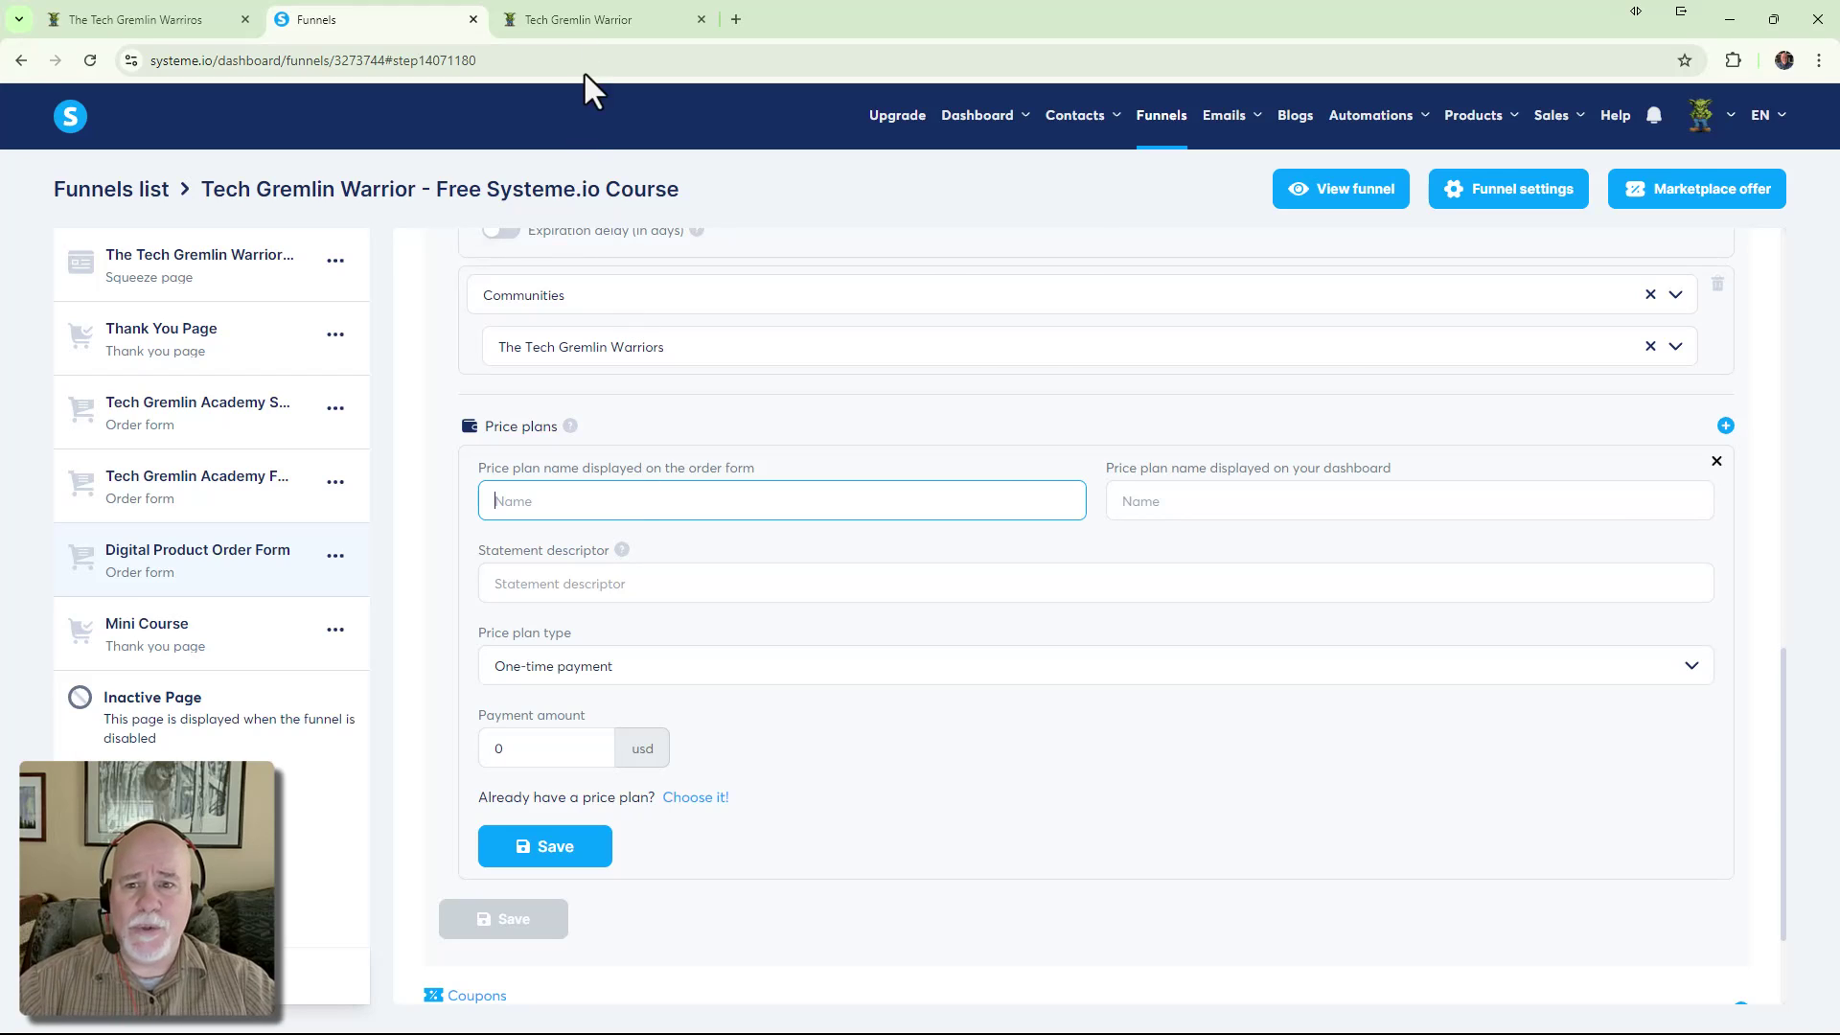
Name the new price plan "The Tech Gremlin Warriors Membership" for both the order form and the dashboard
{"action": "left_click", "coordinate": [628, 23]}
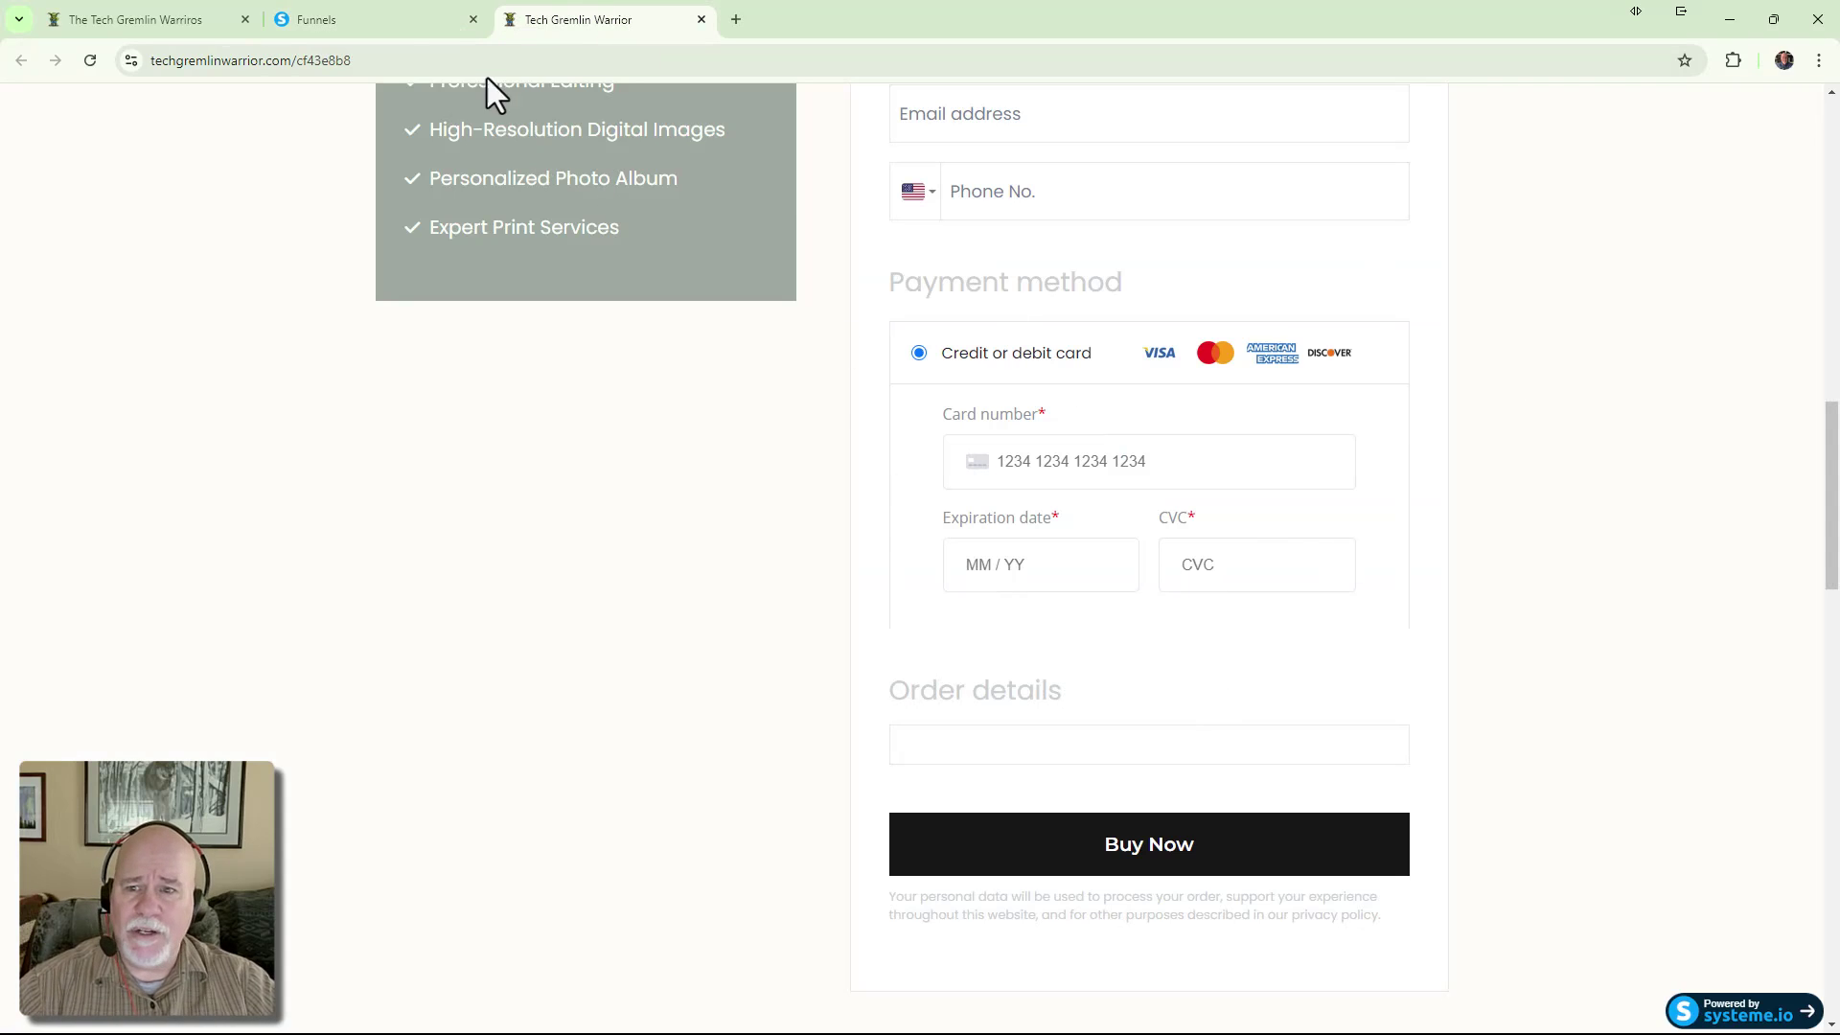
{"action": "left_click", "coordinate": [368, 19]}
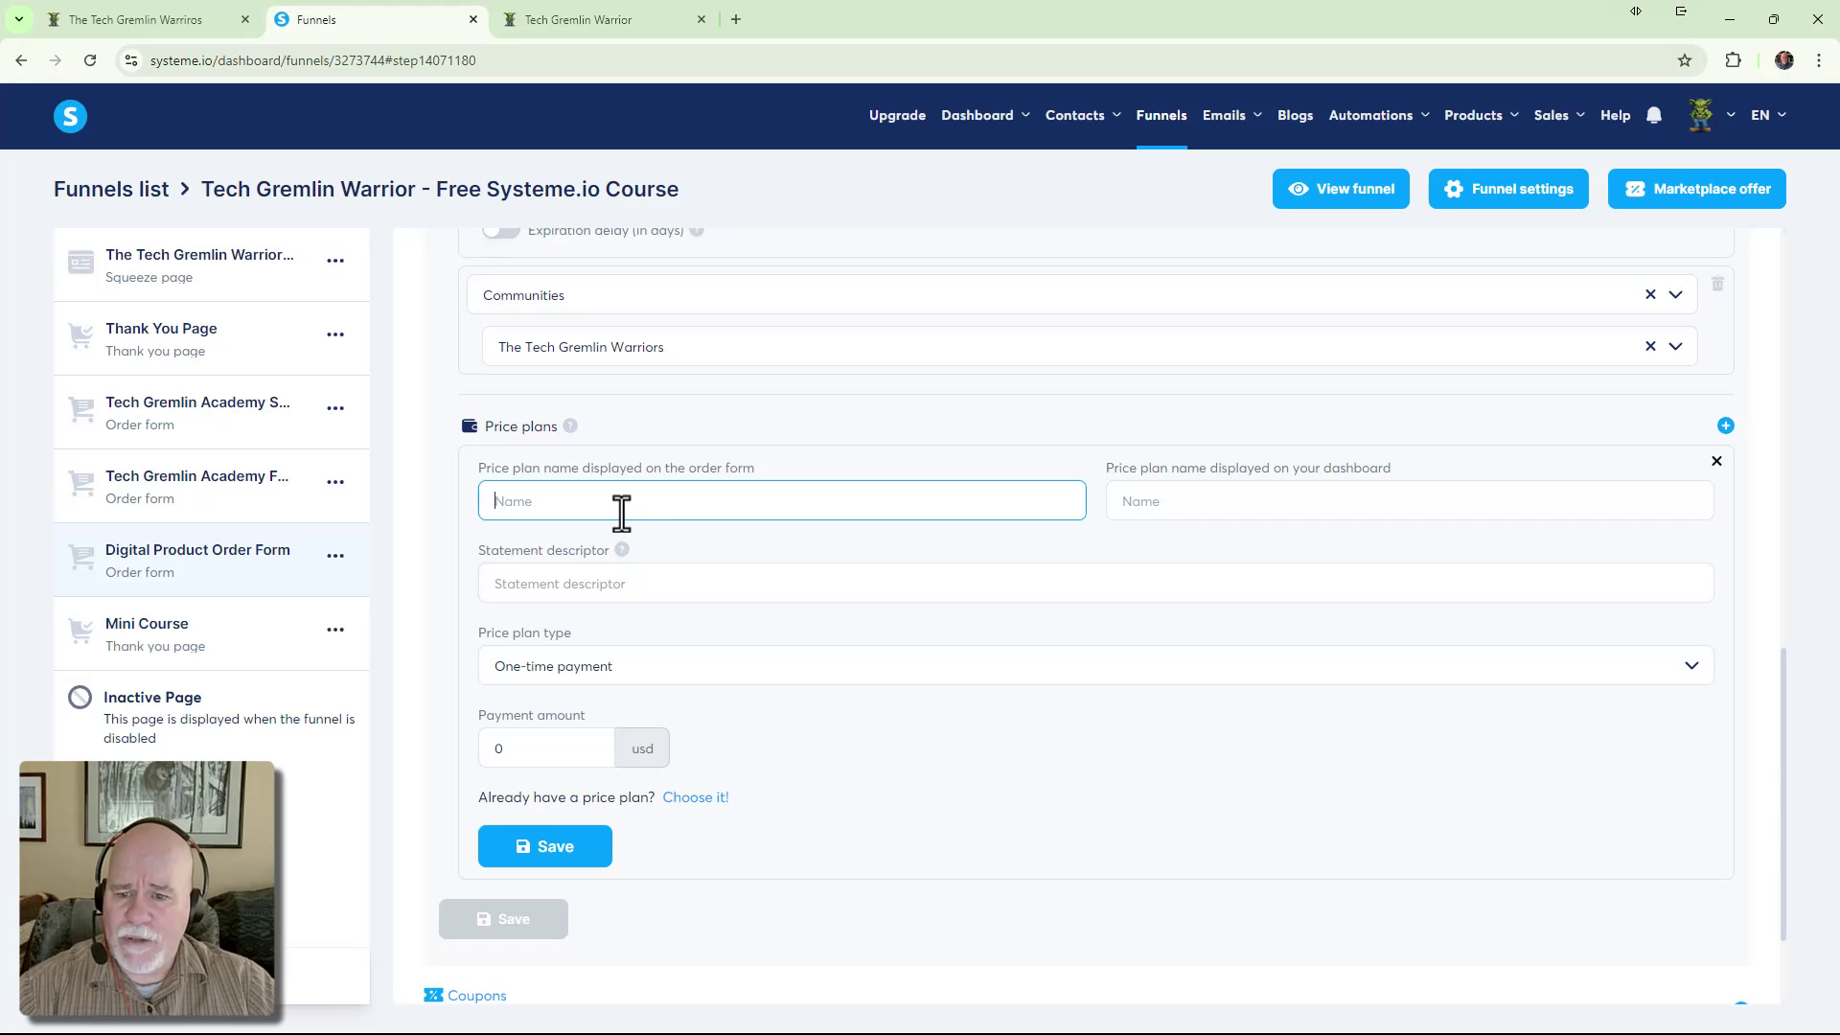
{"action": "type", "text": "The TechGr"}
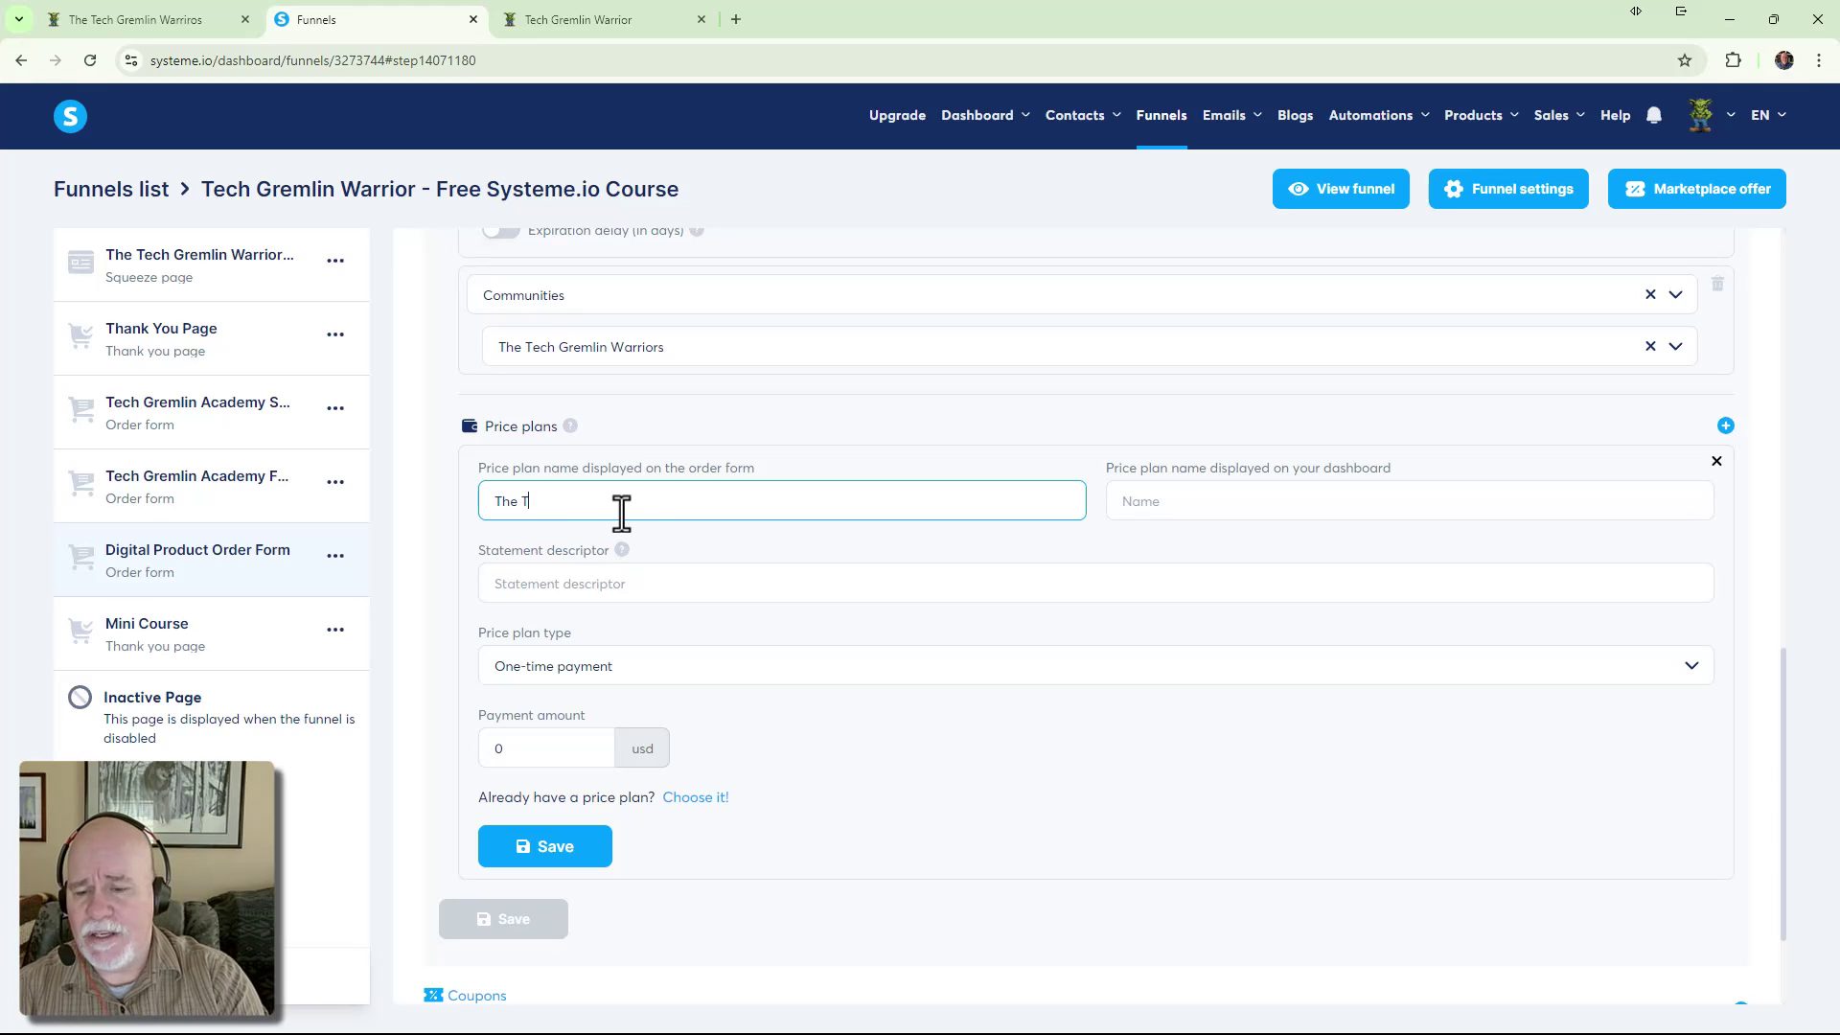
{"action": "key", "text": "BackSpace"}
{"action": "key", "text": "BackSpace"}
{"action": "type", "text": "Grem"}
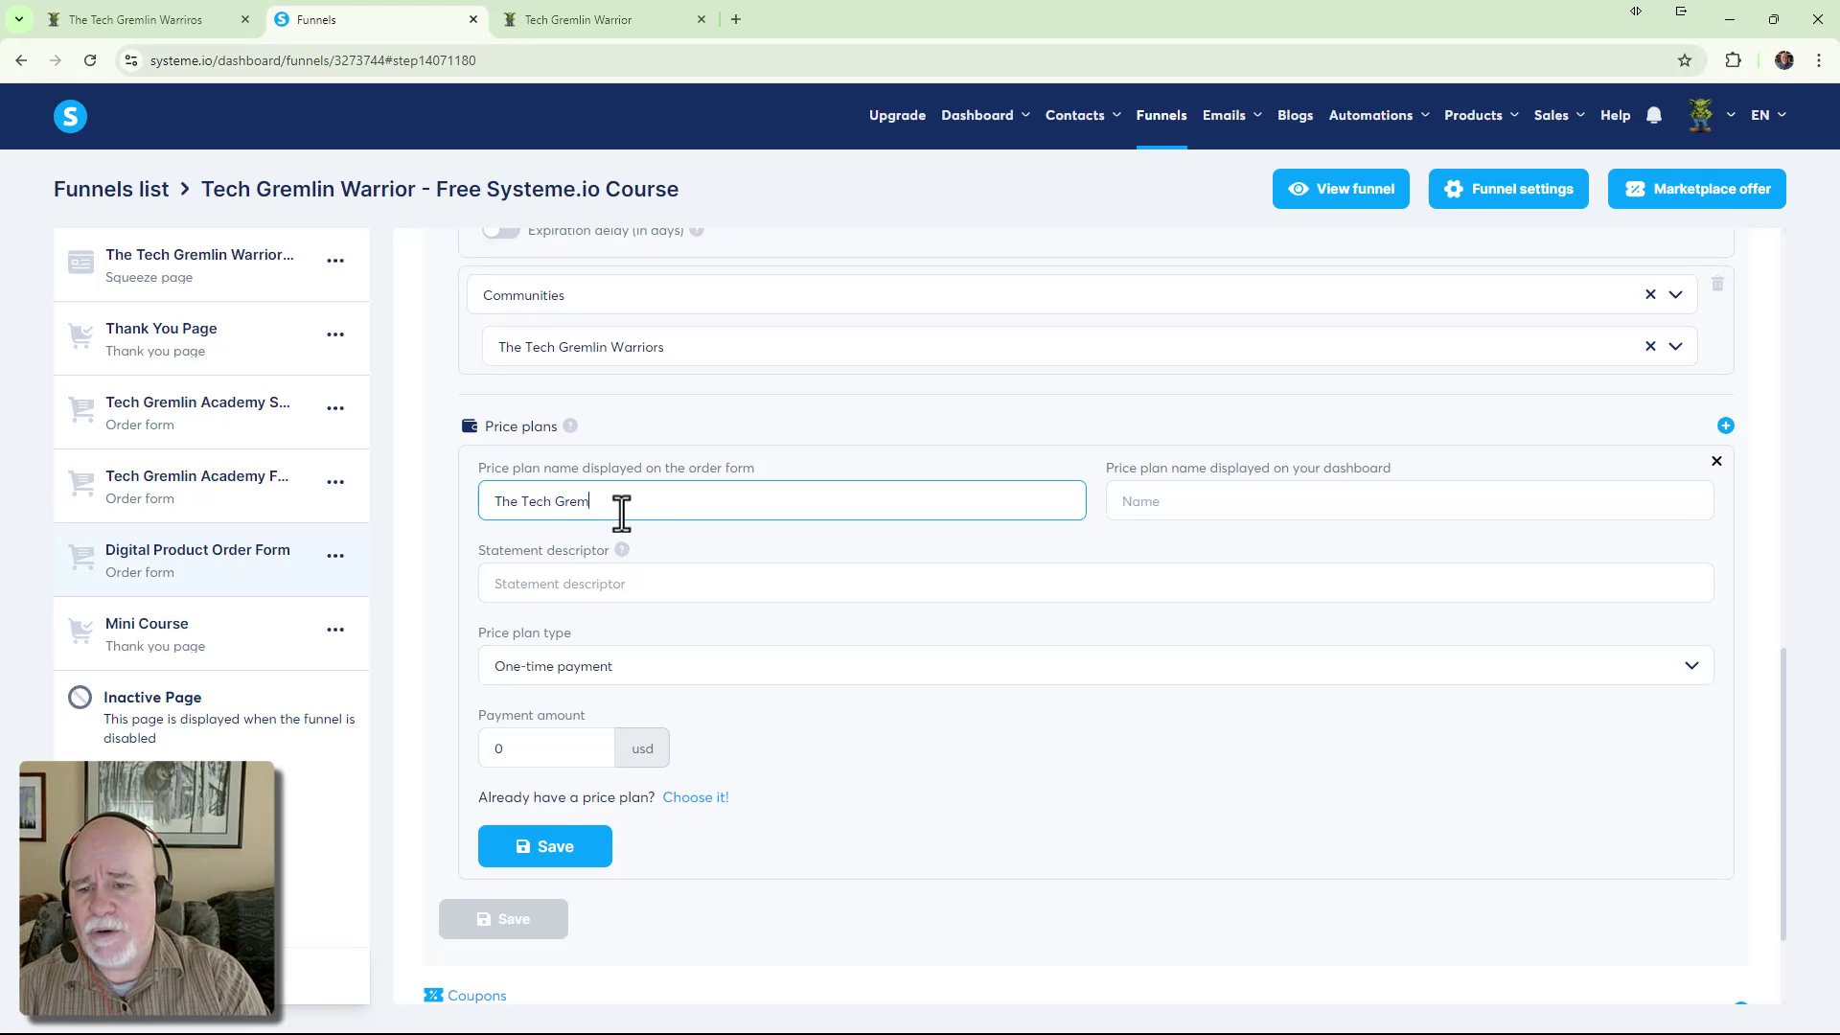
{"action": "type", "text": "lin War"}
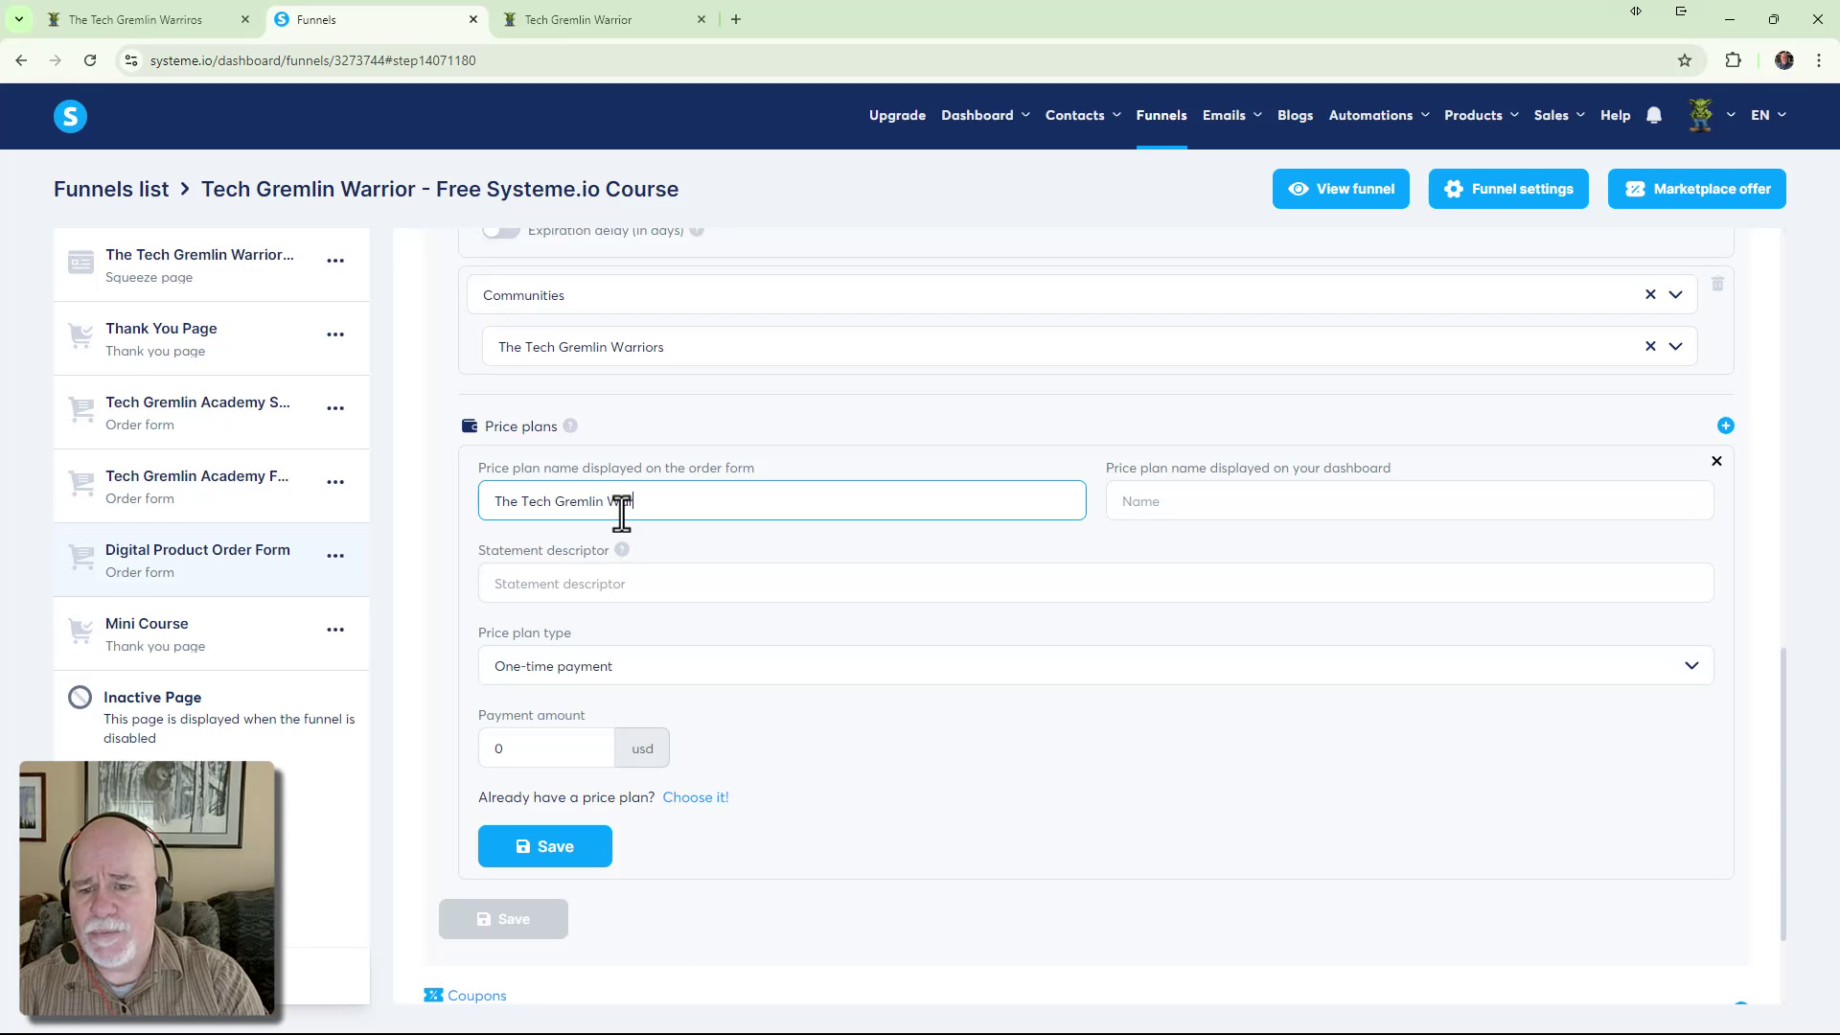
{"action": "type", "text": "riors Membership"}
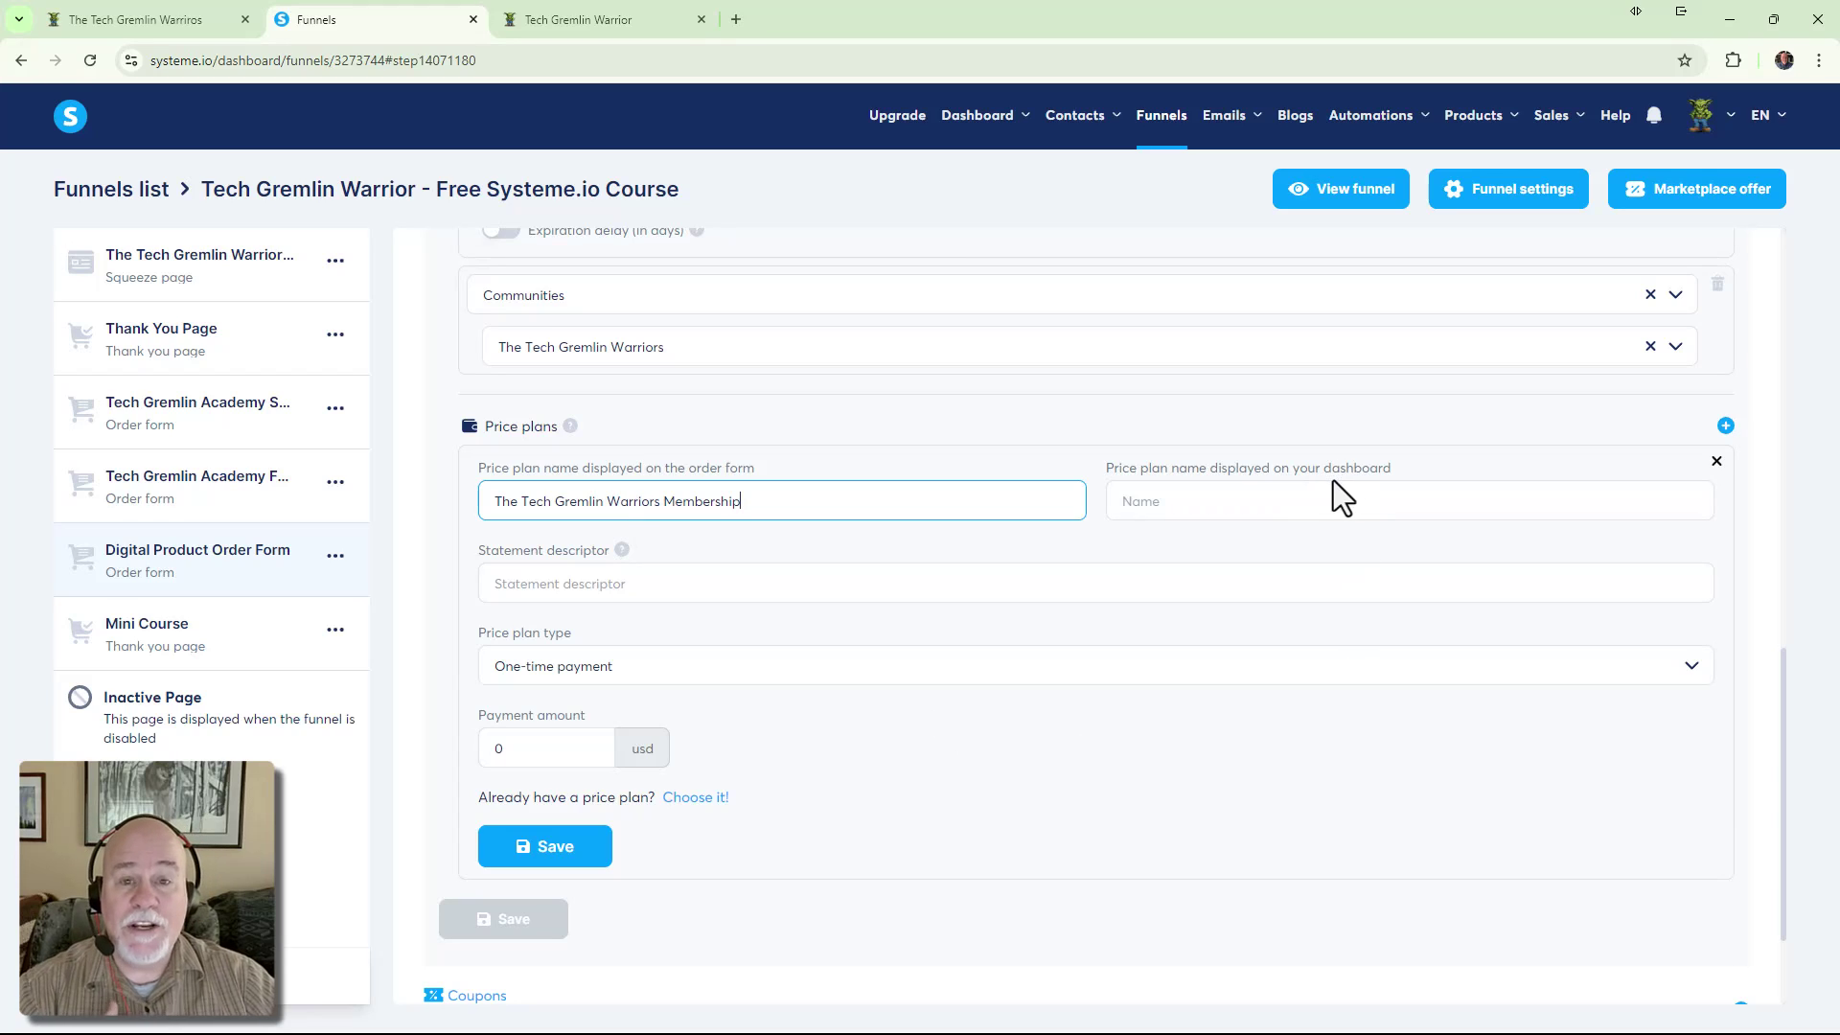
{"action": "left_click_drag", "start_coordinate": [739, 501], "coordinate": [423, 489]}
{"action": "key", "text": "ctrl+c"}
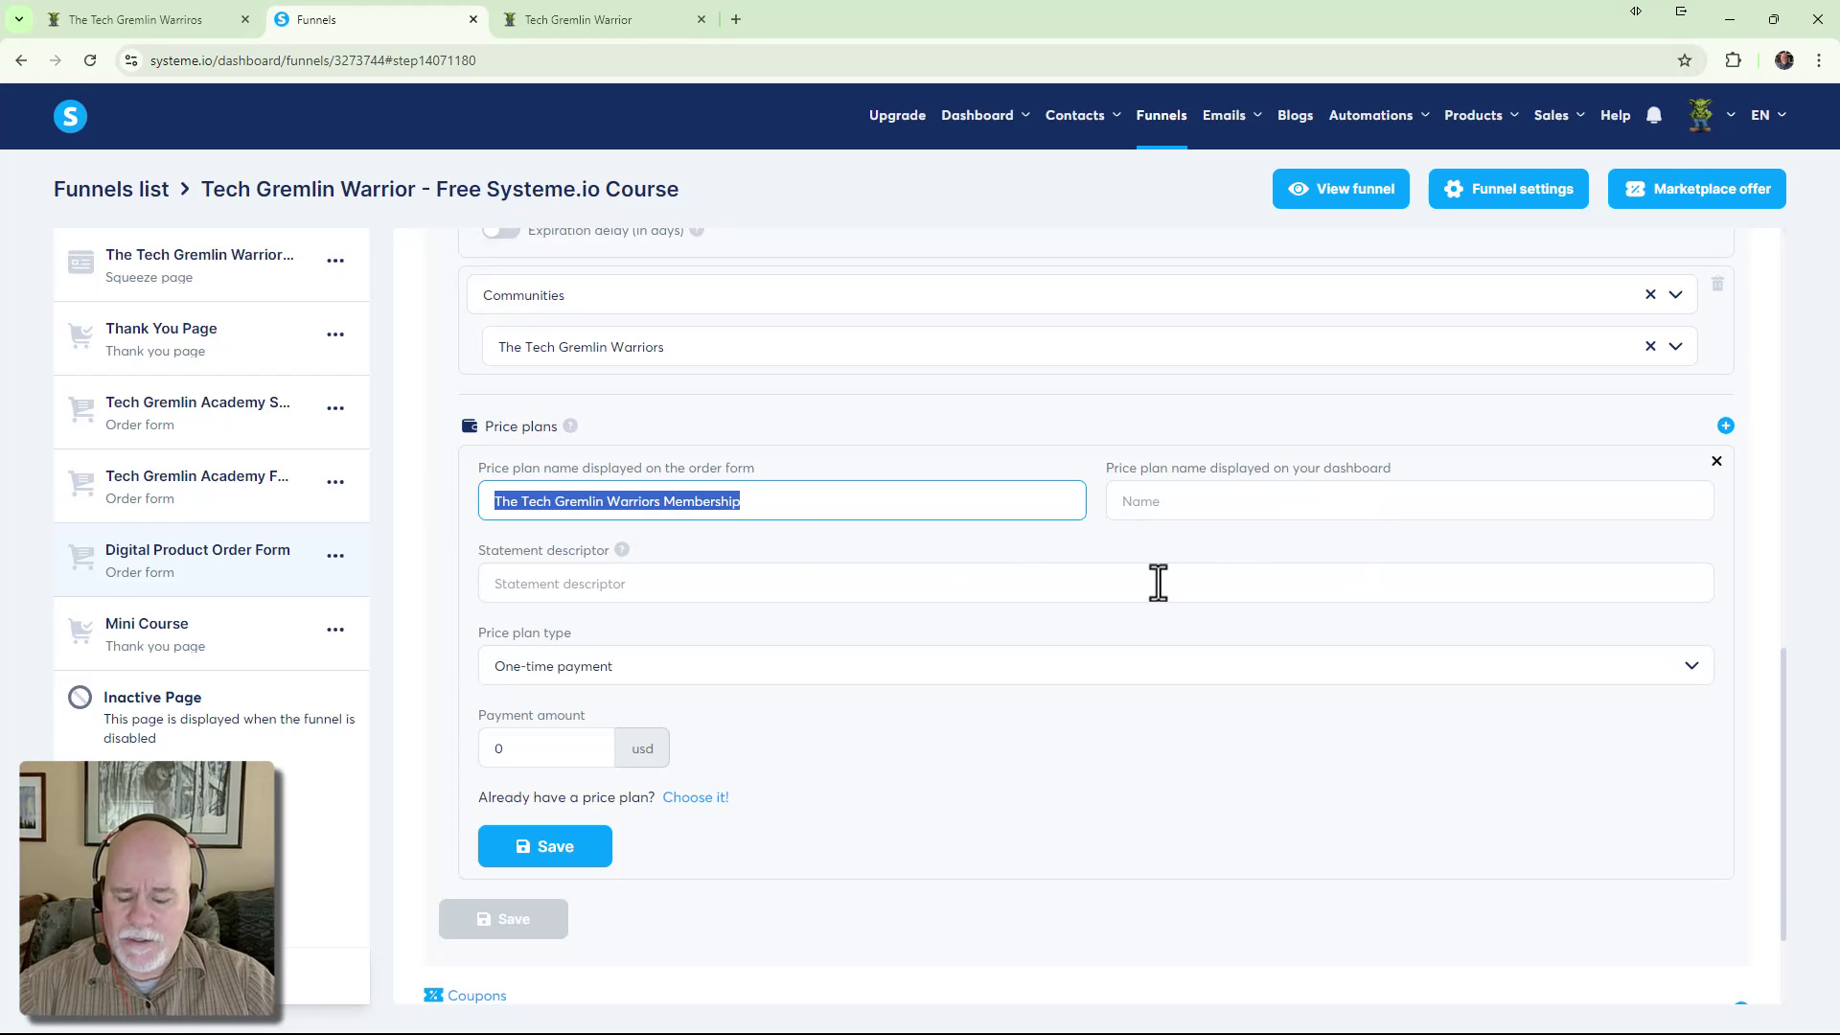
{"action": "left_click", "coordinate": [1236, 517]}
{"action": "key", "text": "ctrl+v"}
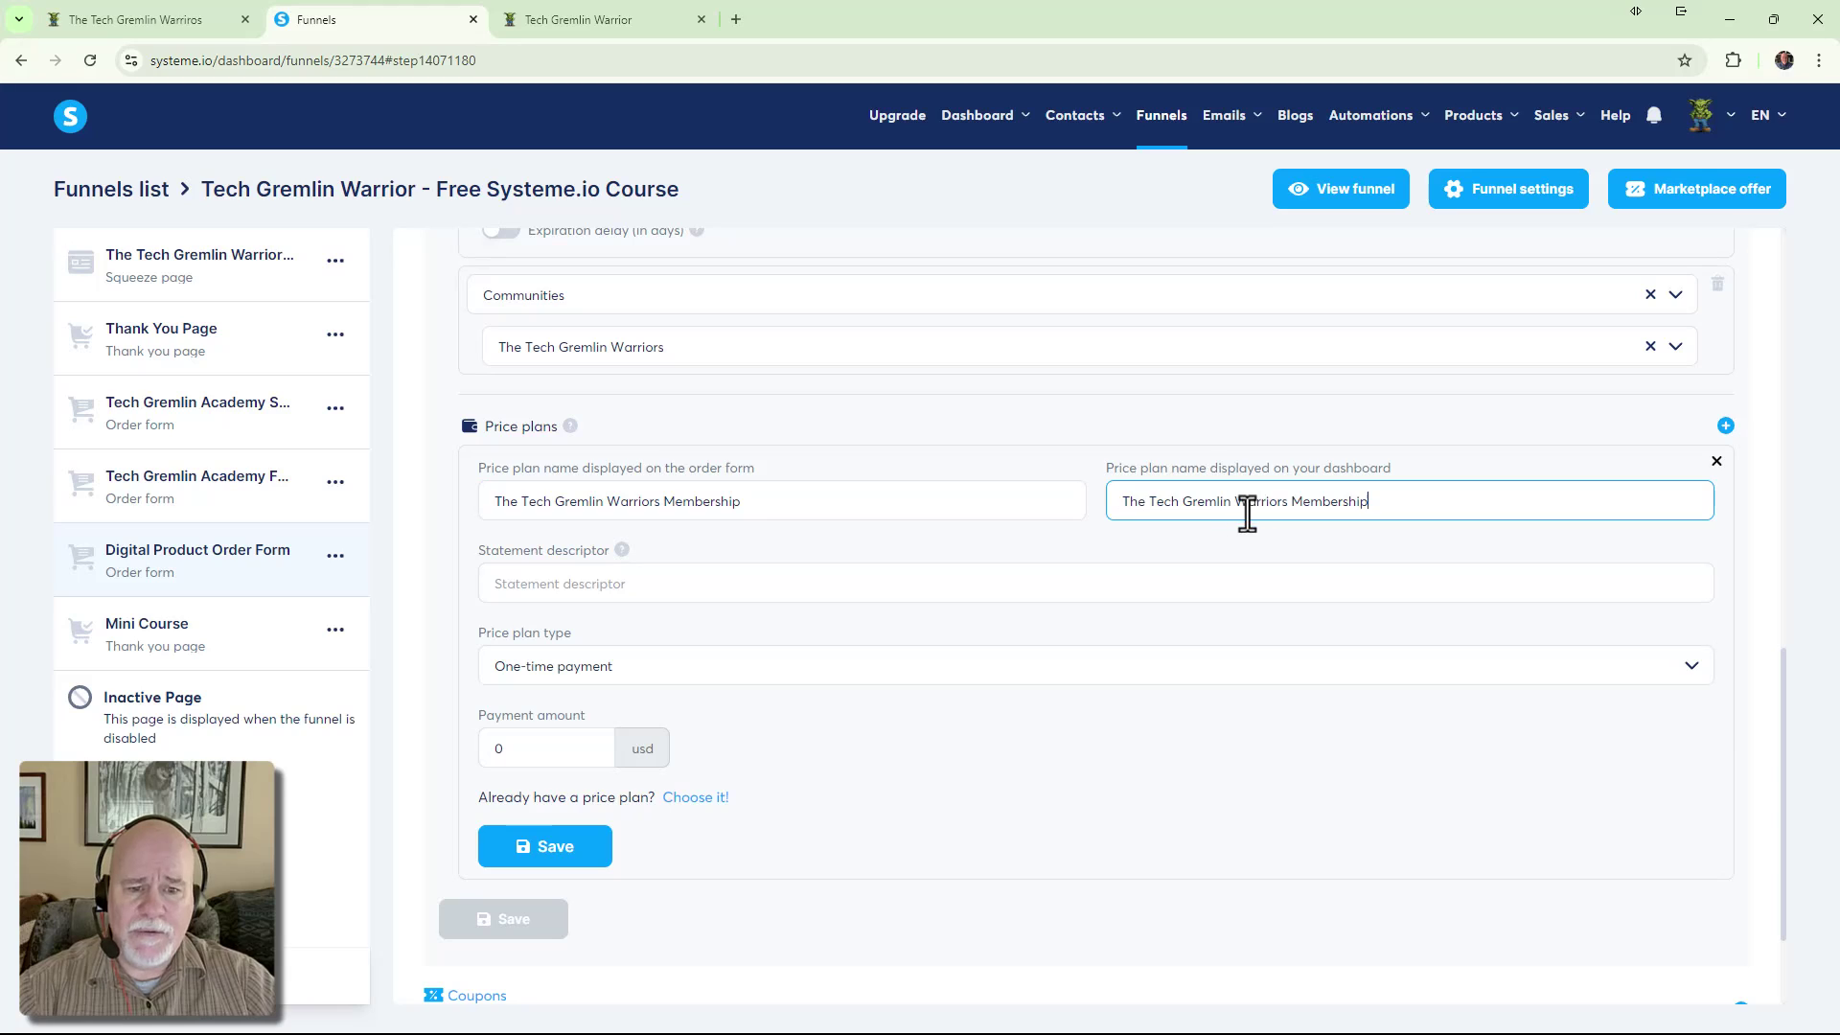
Check the help note on statement descriptors and set the price plan's statement descriptor to "TGA Membership"
{"action": "left_click", "coordinate": [622, 553]}
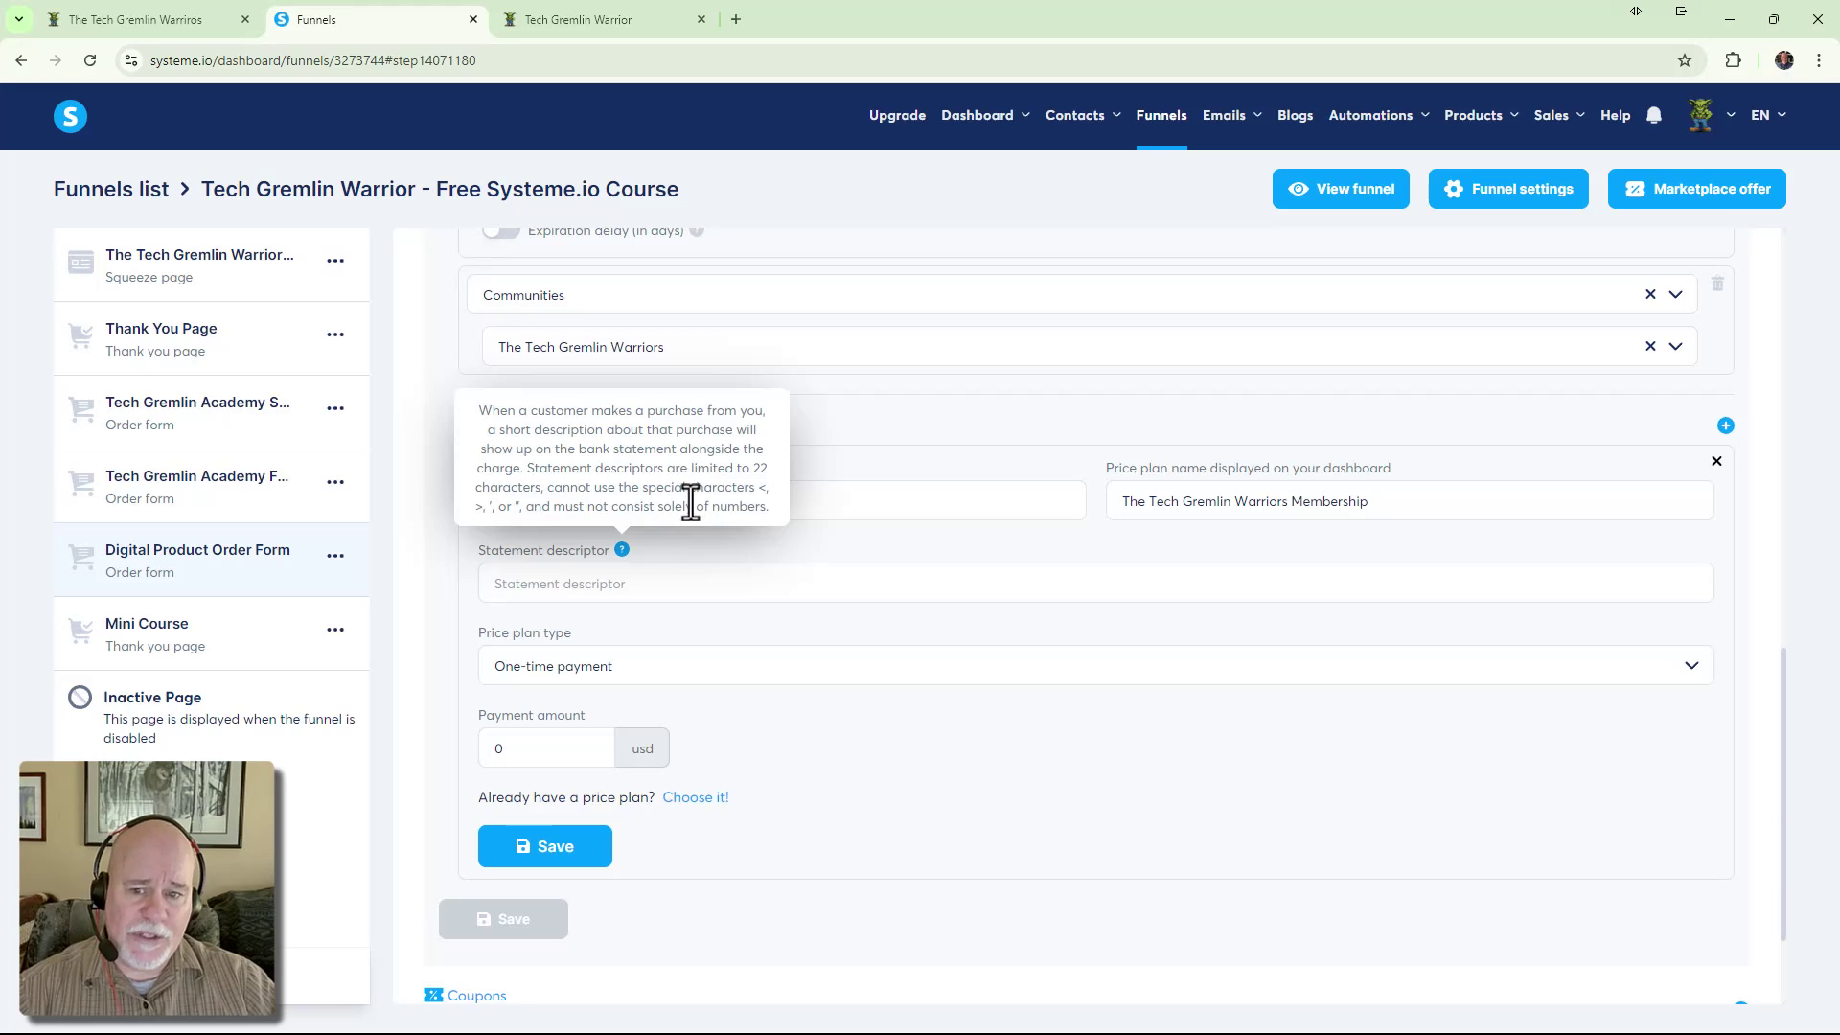
{"action": "left_click", "coordinate": [643, 589]}
{"action": "type", "text": "TG"}
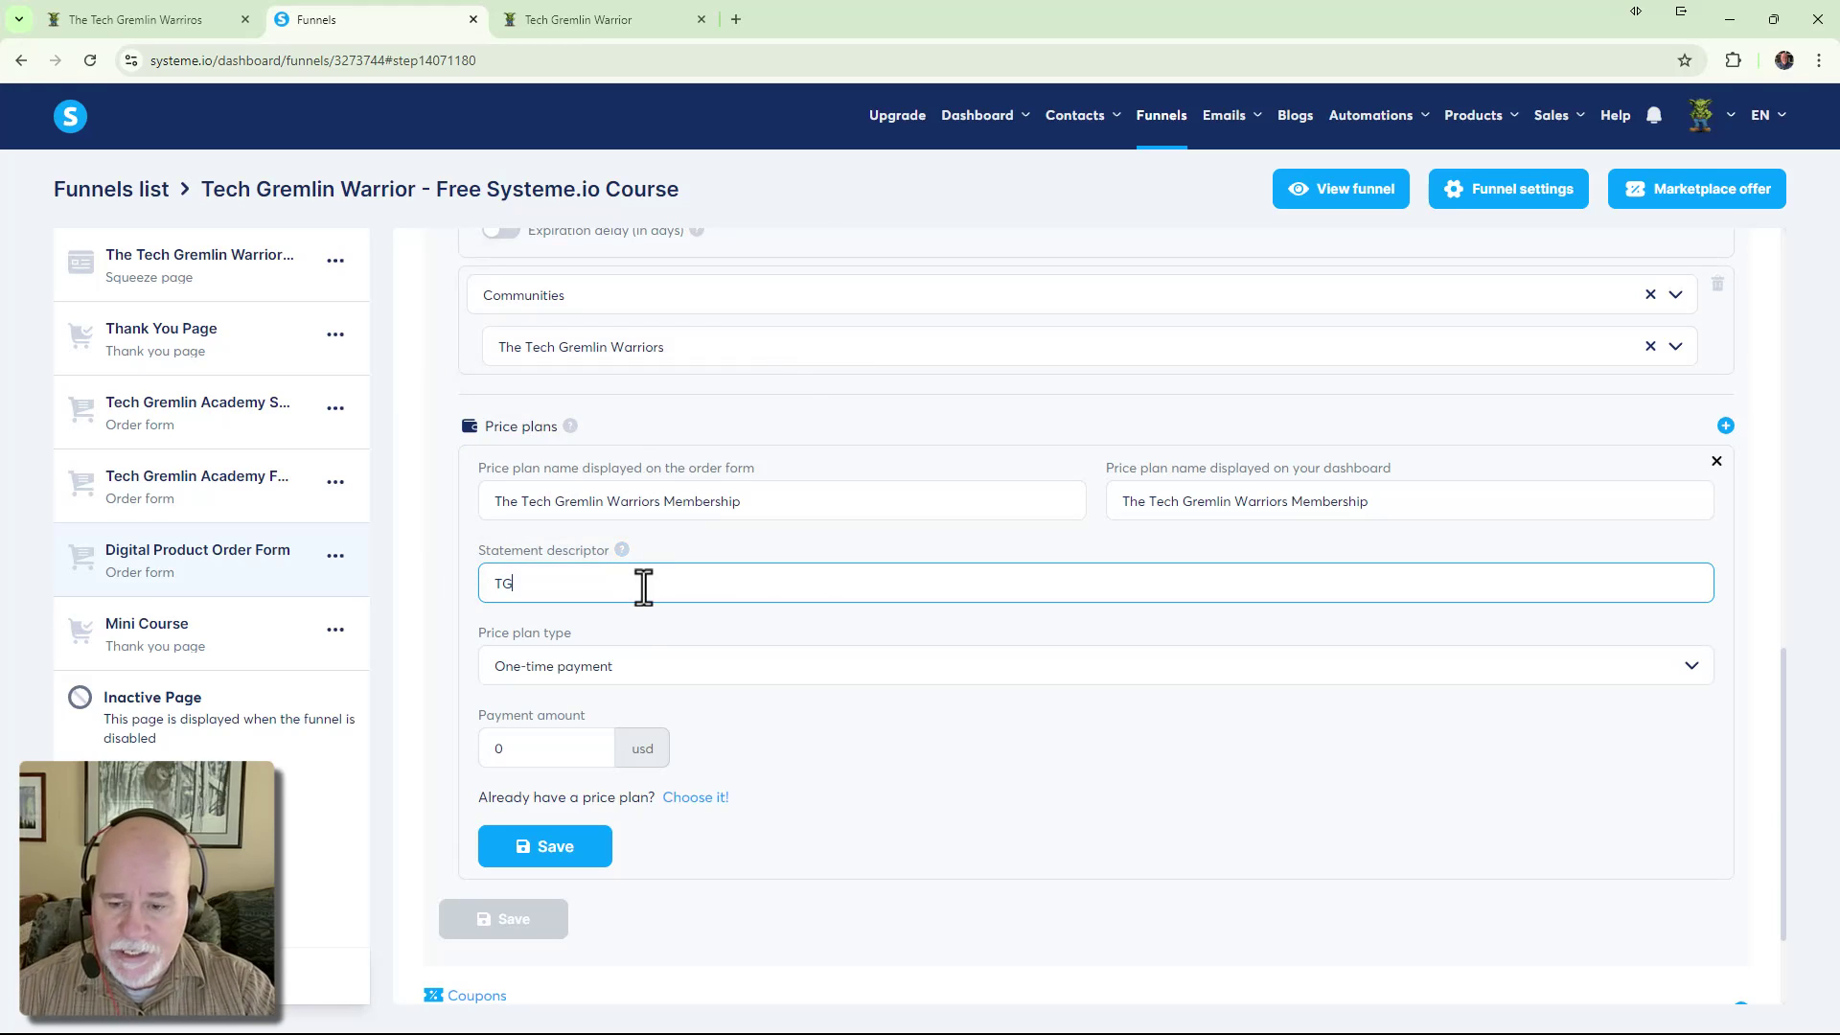
{"action": "type", "text": "A Membership"}
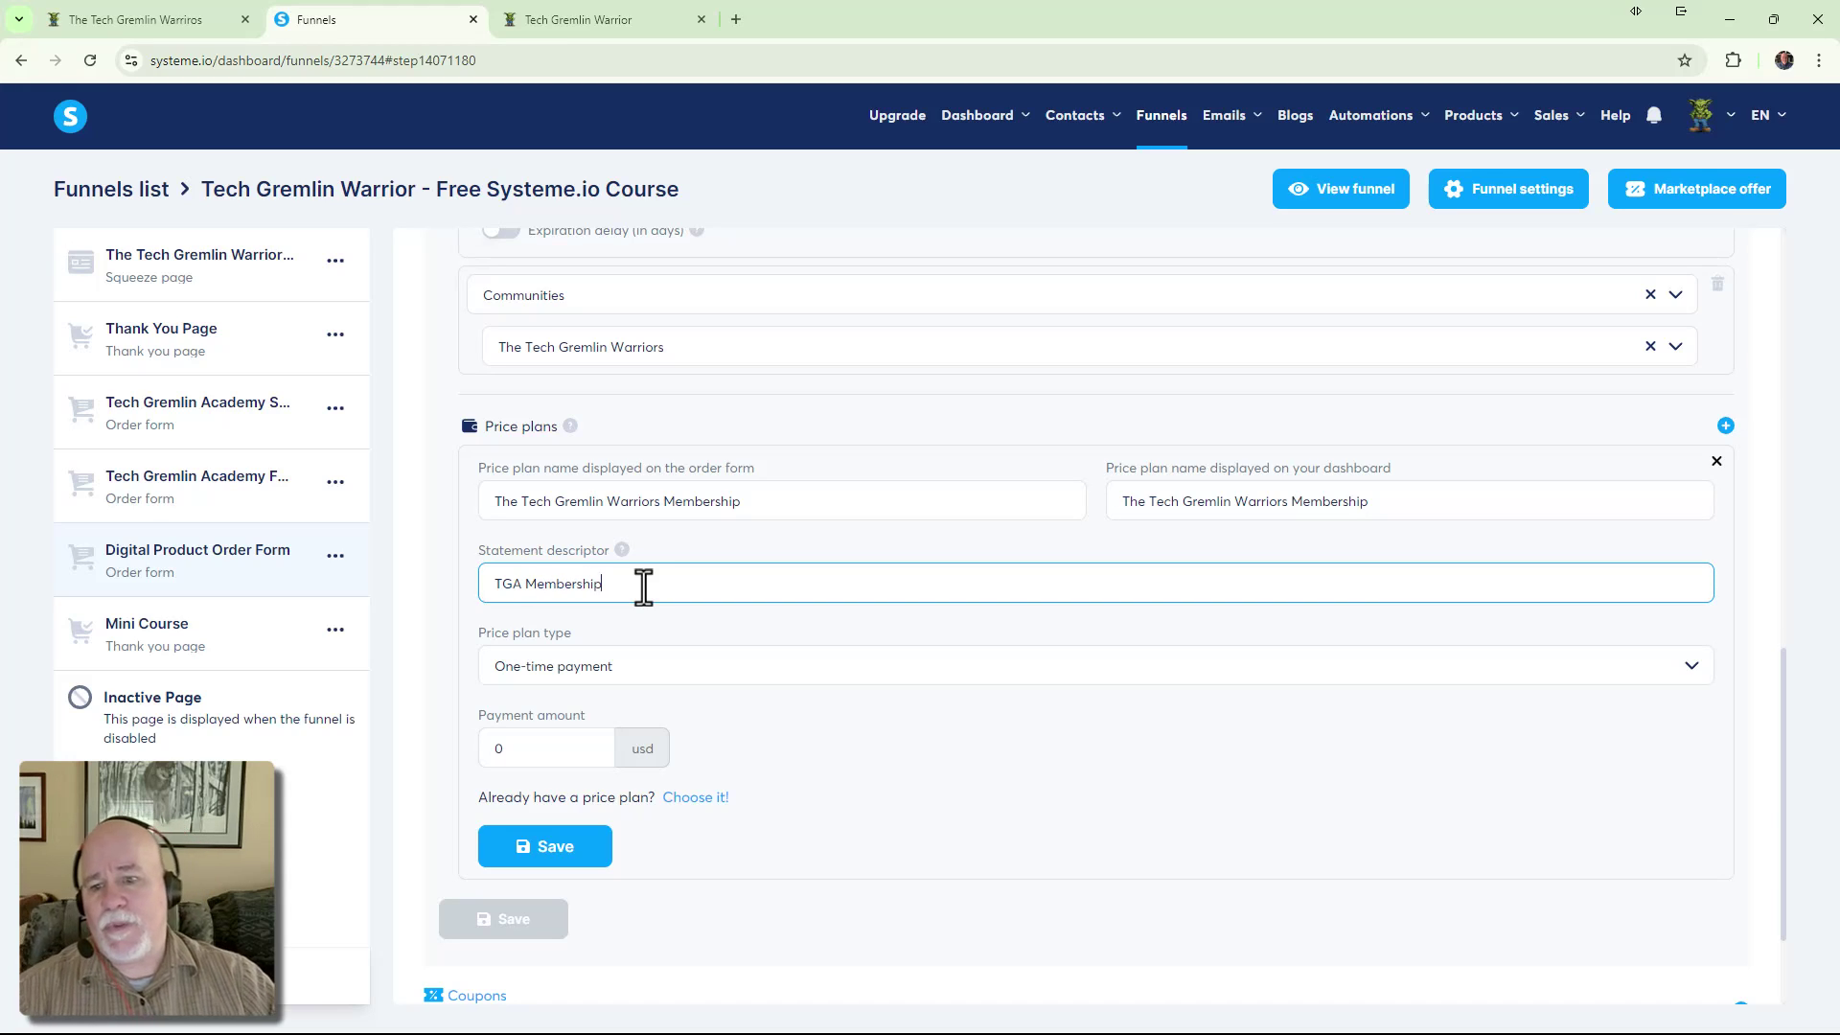
Change the price plan's statement descriptor to "TGW Membership"
{"action": "left_click_drag", "start_coordinate": [594, 587], "coordinate": [417, 577]}
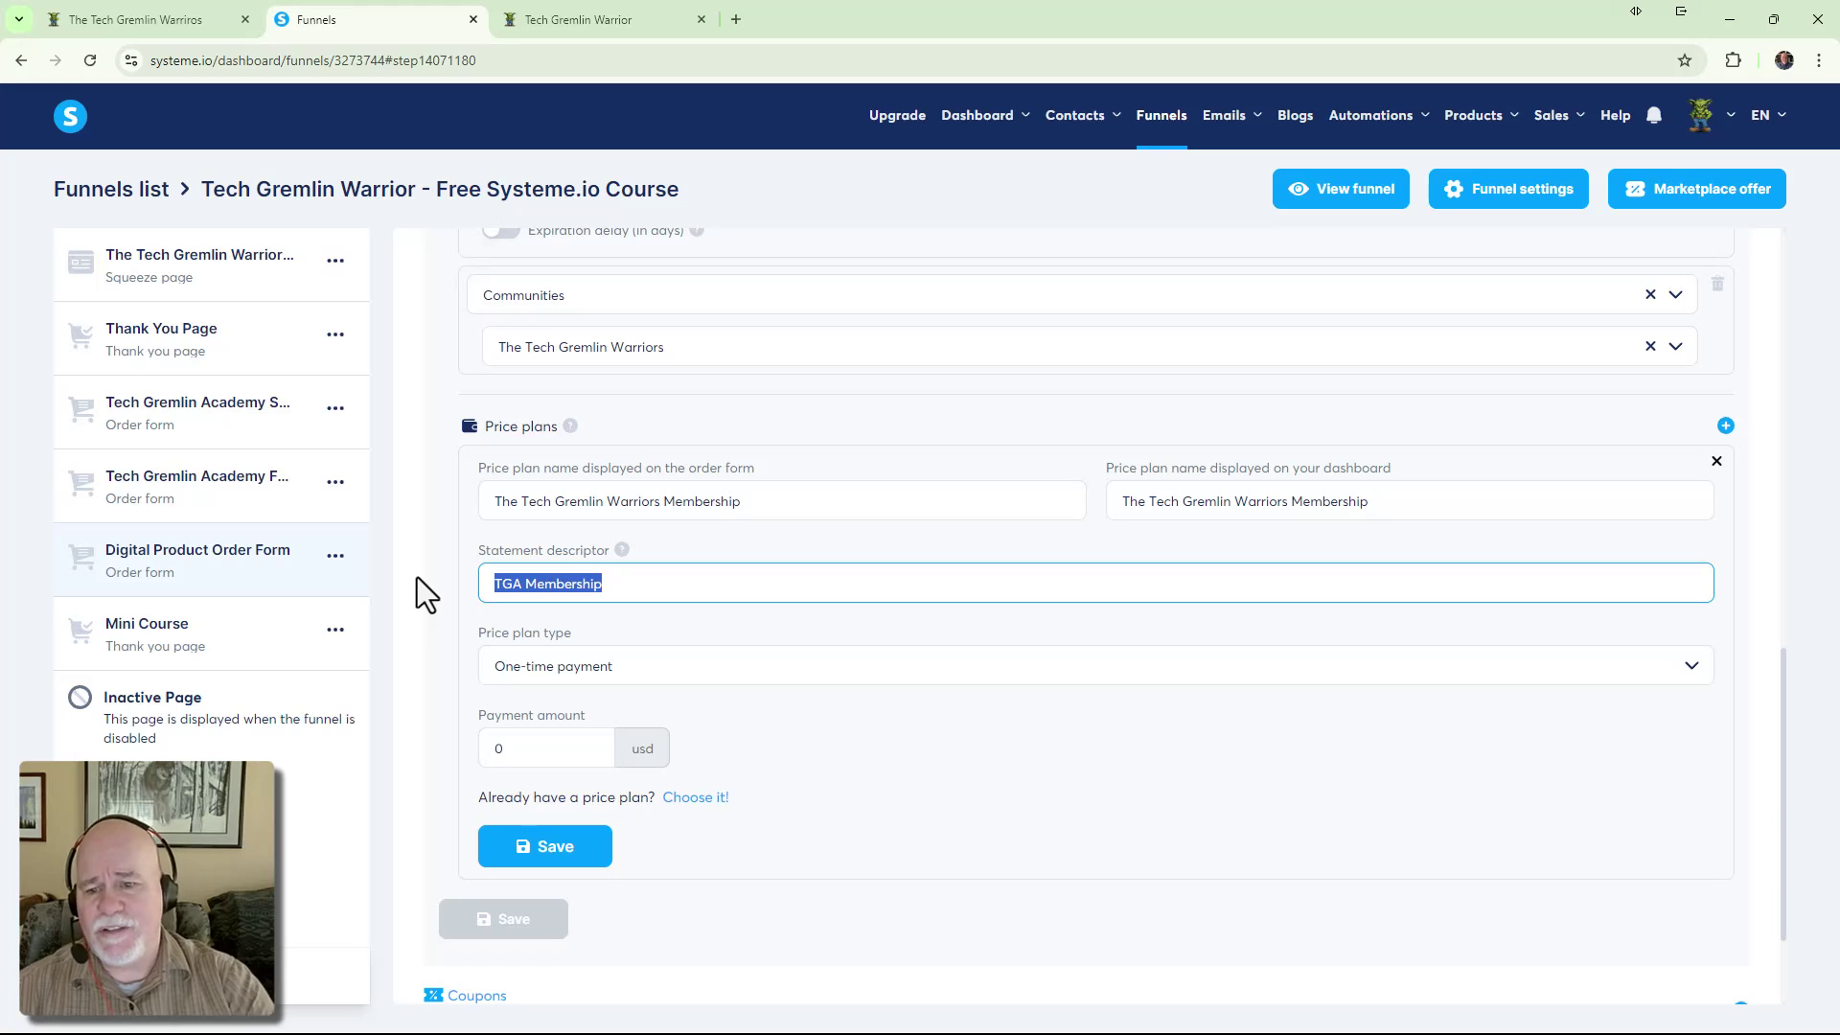
{"action": "type", "text": "TGW"}
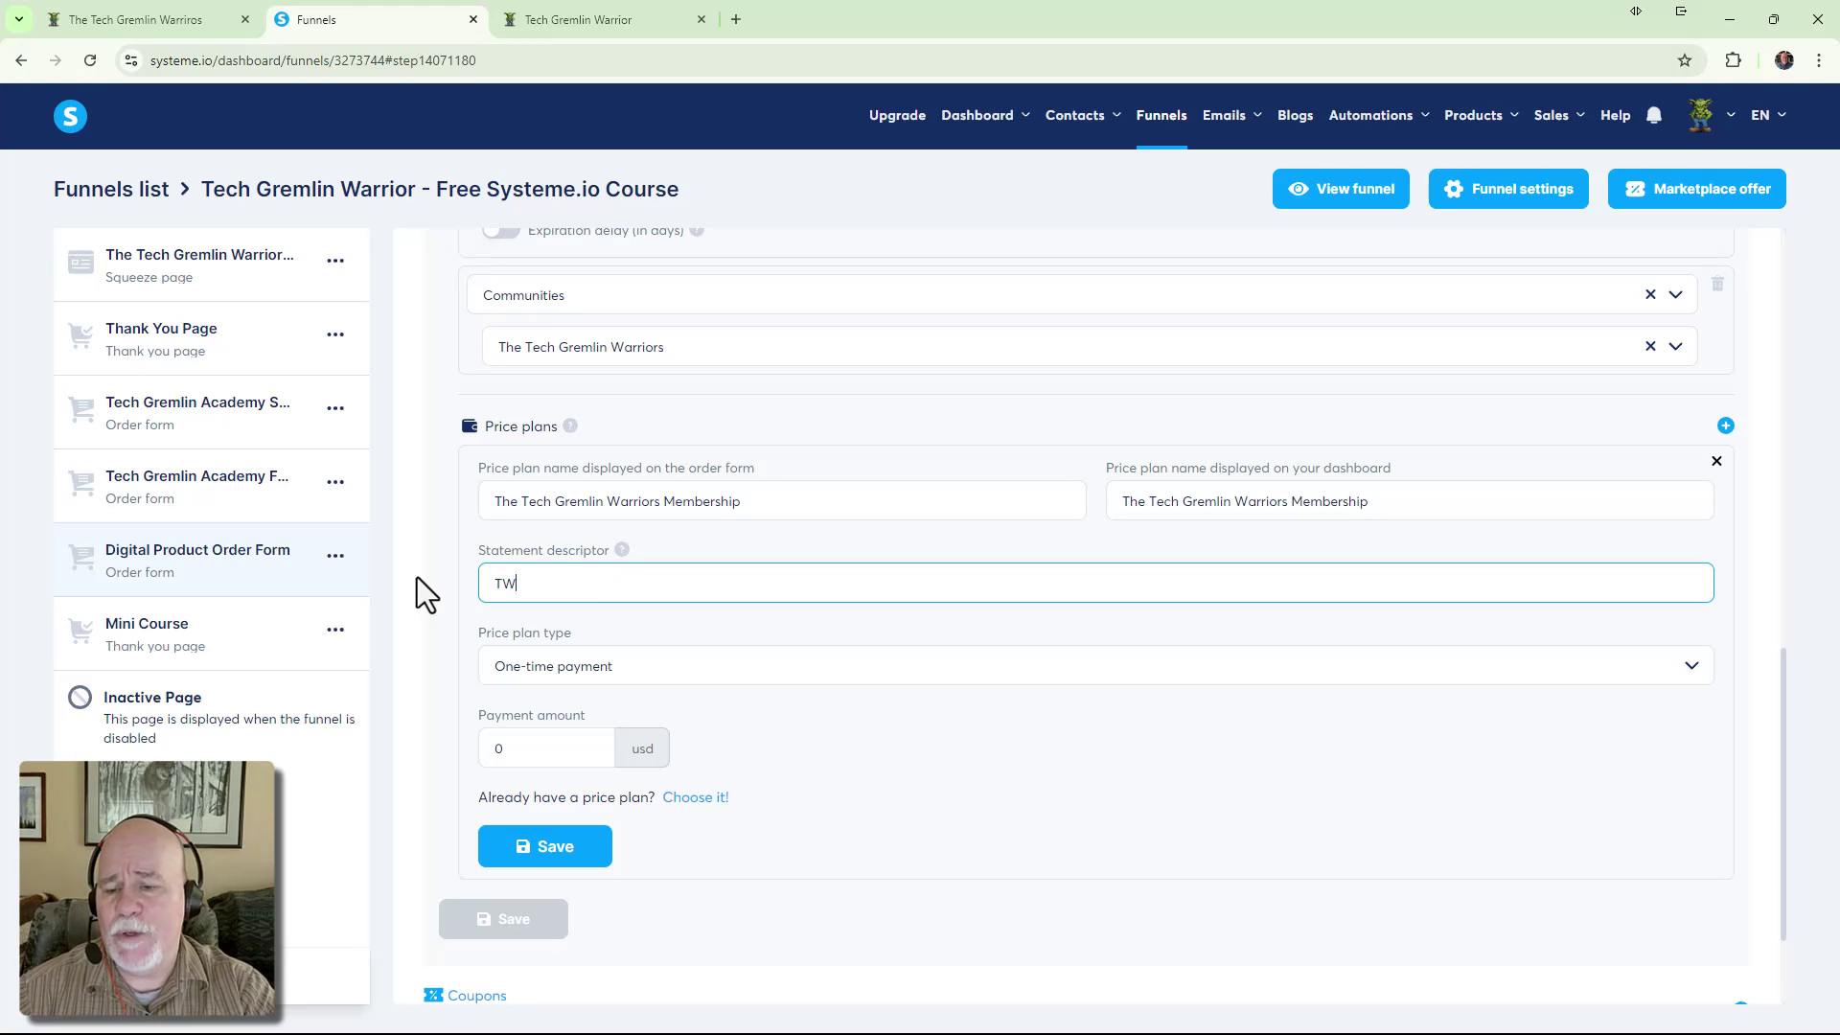
{"action": "type", "text": " Membership"}
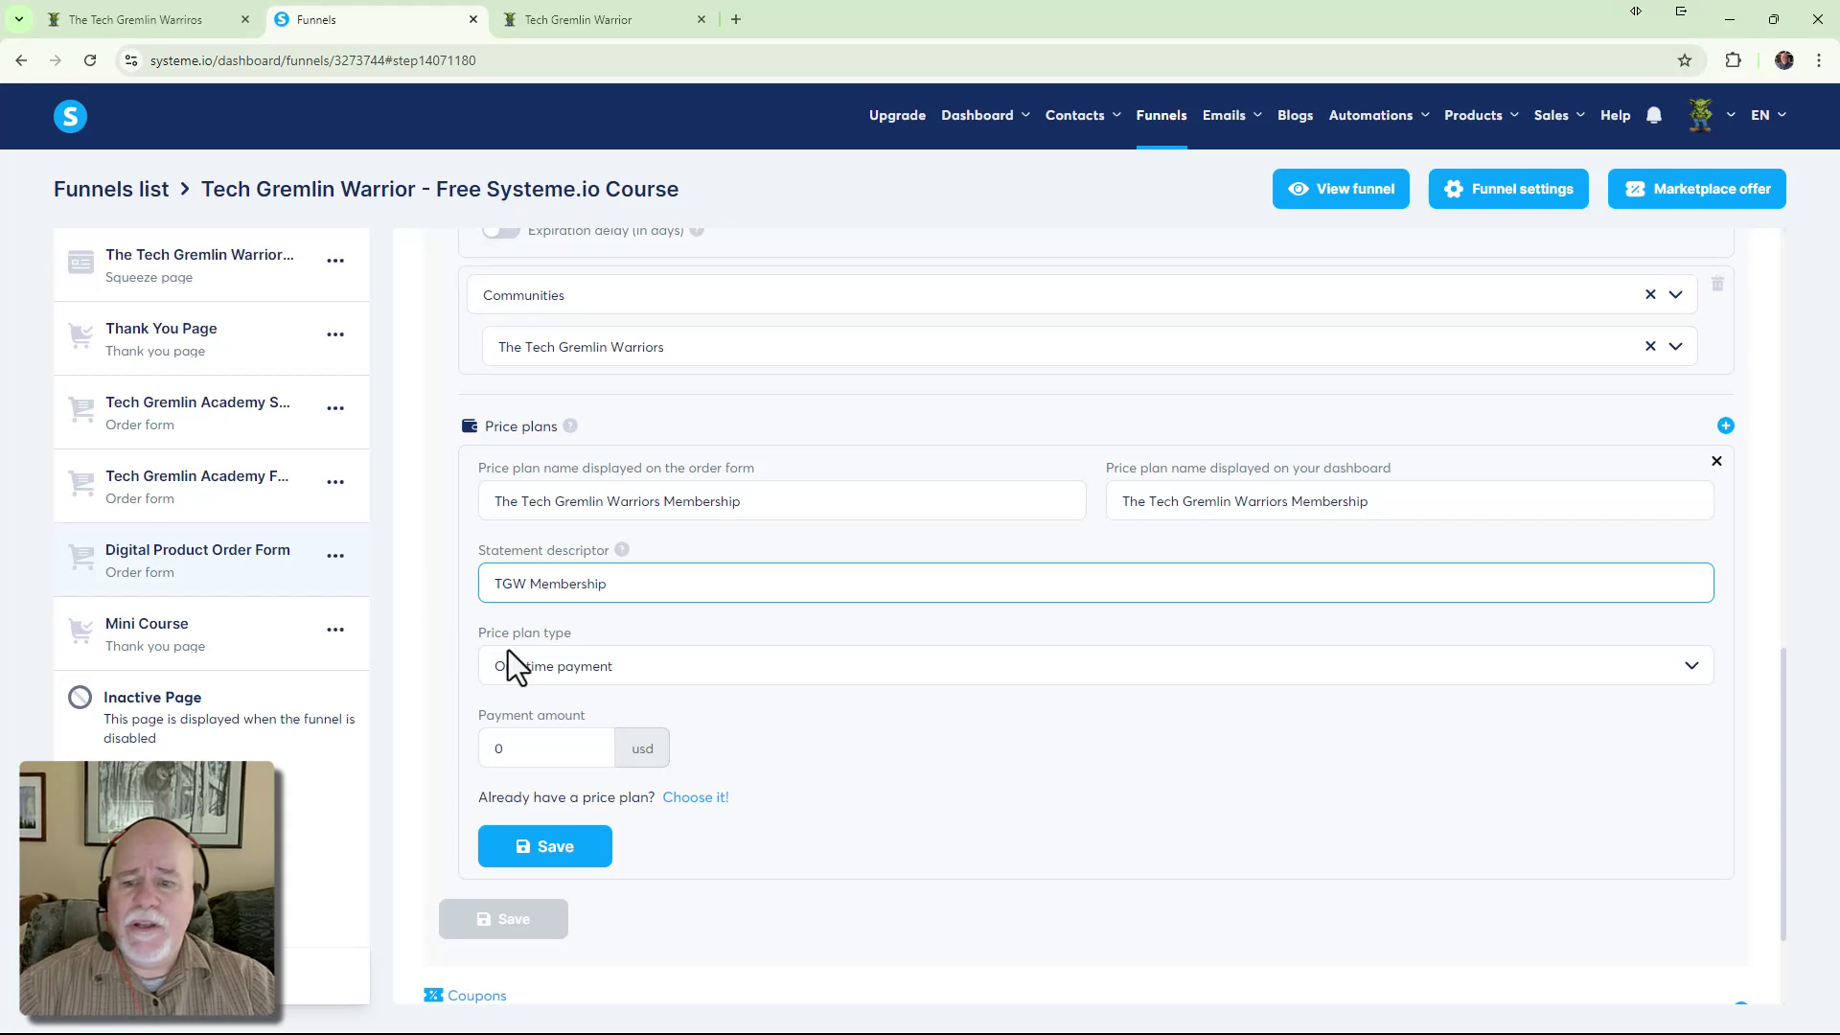
Make the price plan a Subscription and set the customer payment to 97.00 usd
{"action": "left_click", "coordinate": [665, 675]}
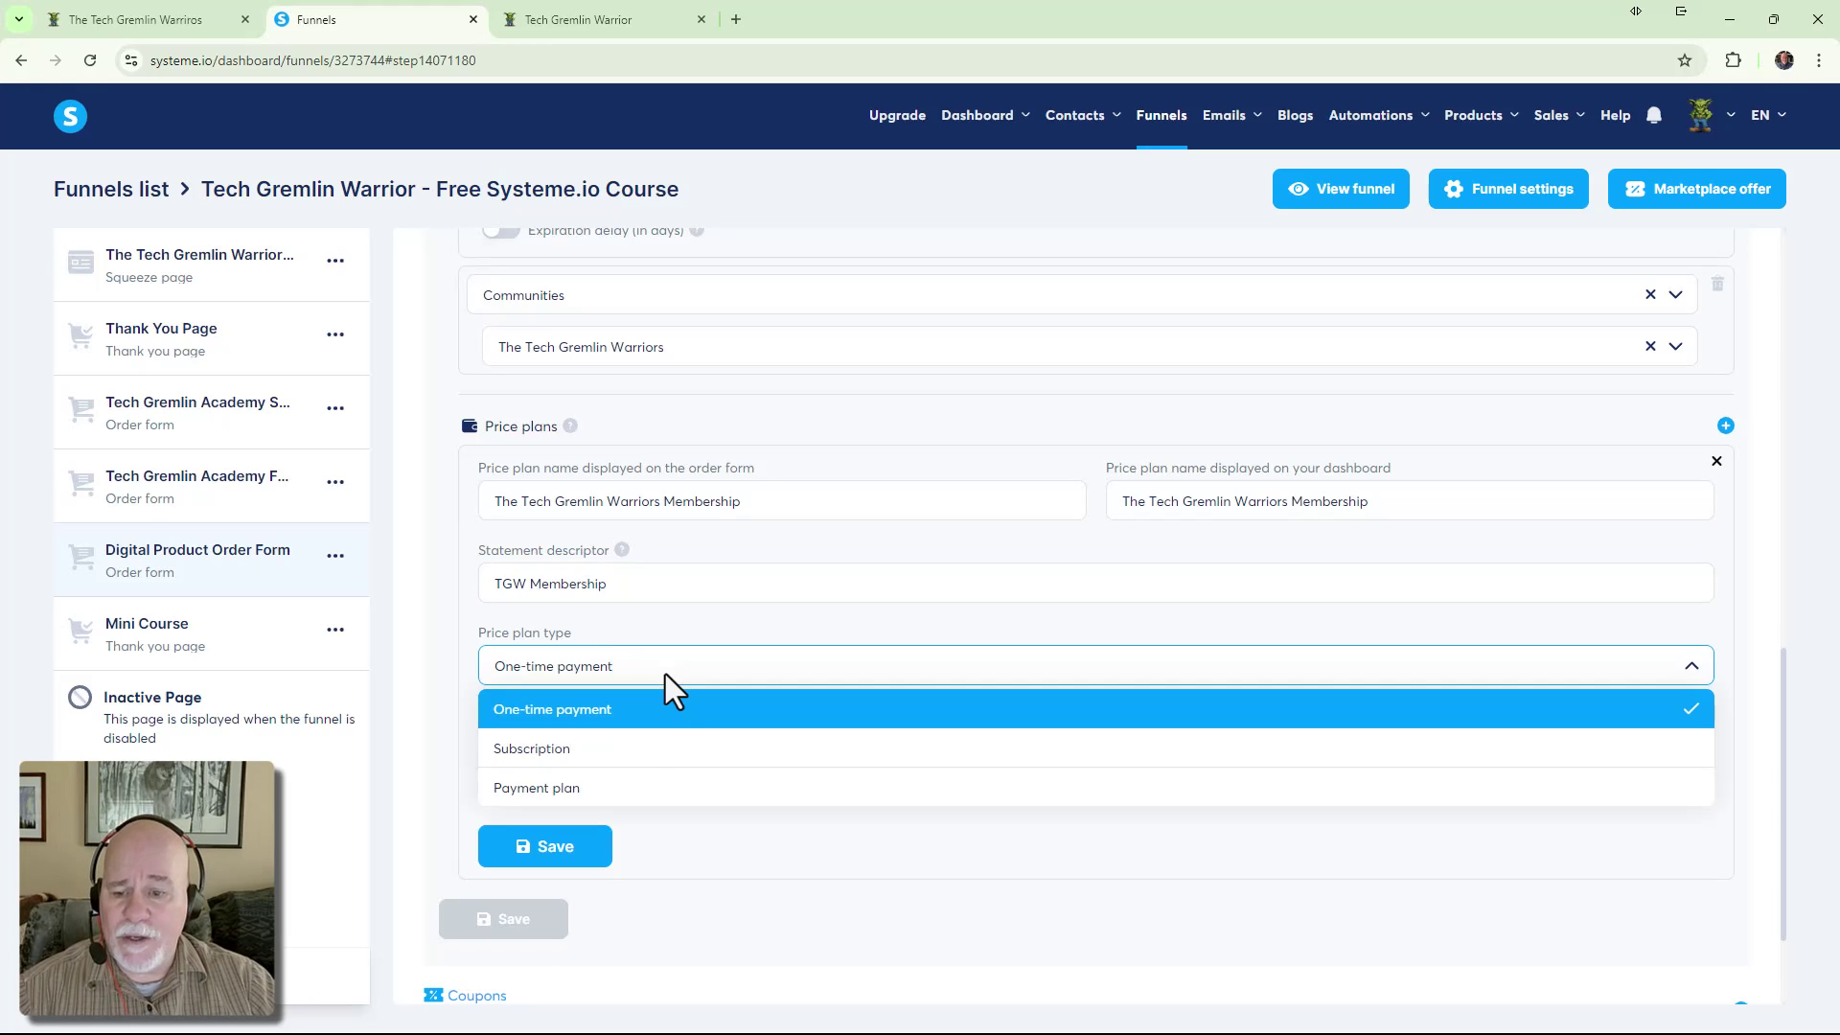
{"action": "left_click", "coordinate": [637, 750]}
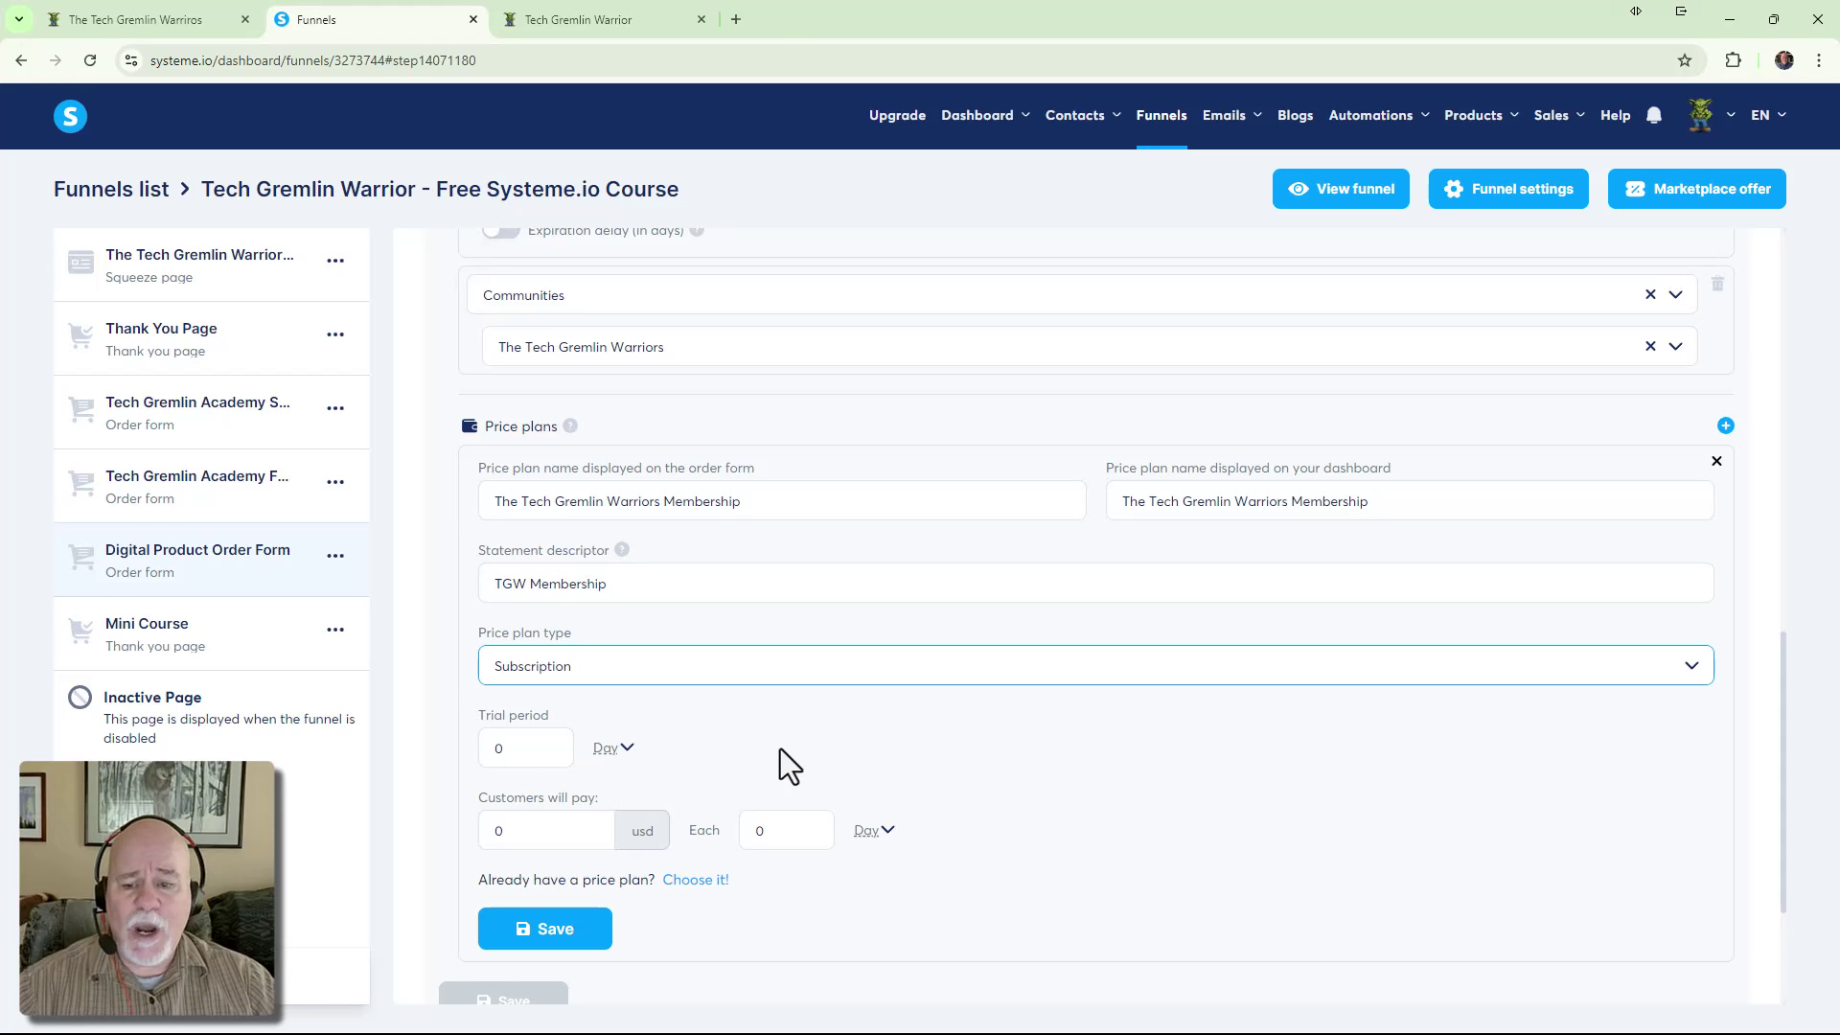
{"action": "scroll", "coordinate": [837, 757], "scroll_direction": "down", "scroll_amount": 3}
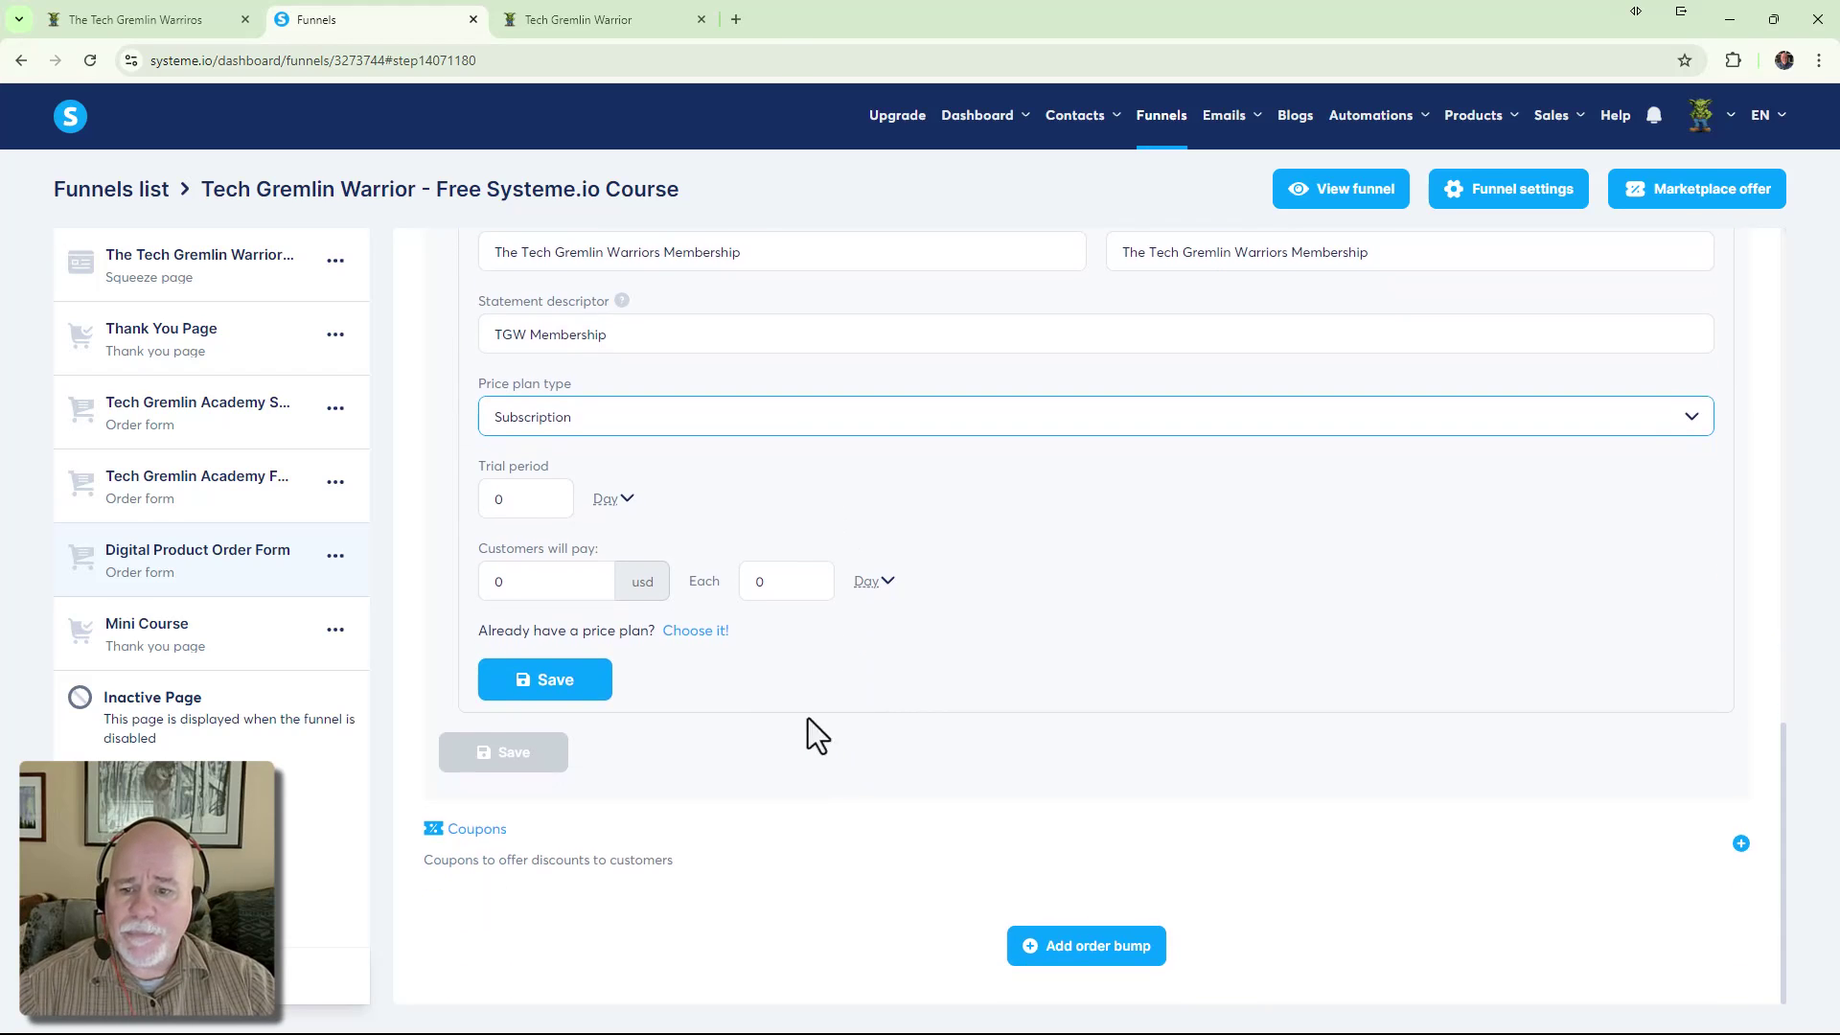
{"action": "left_click", "coordinate": [554, 584]}
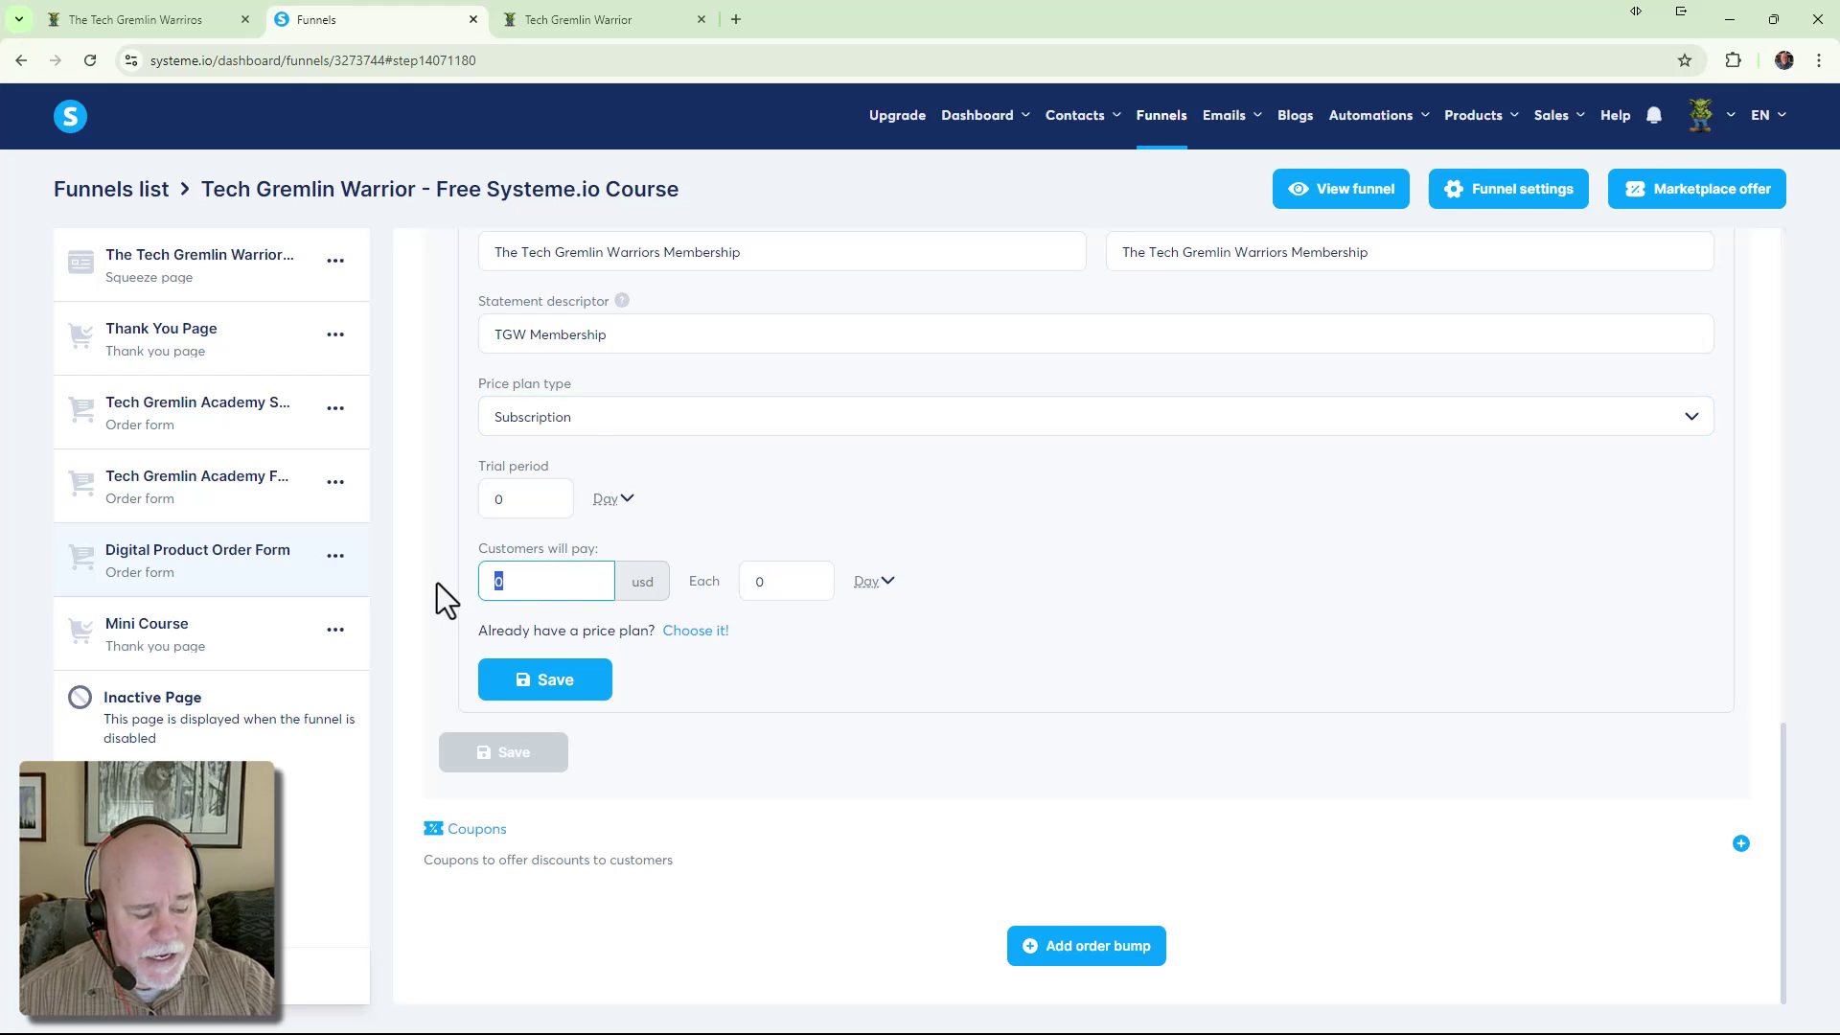
{"action": "type", "text": "97.00"}
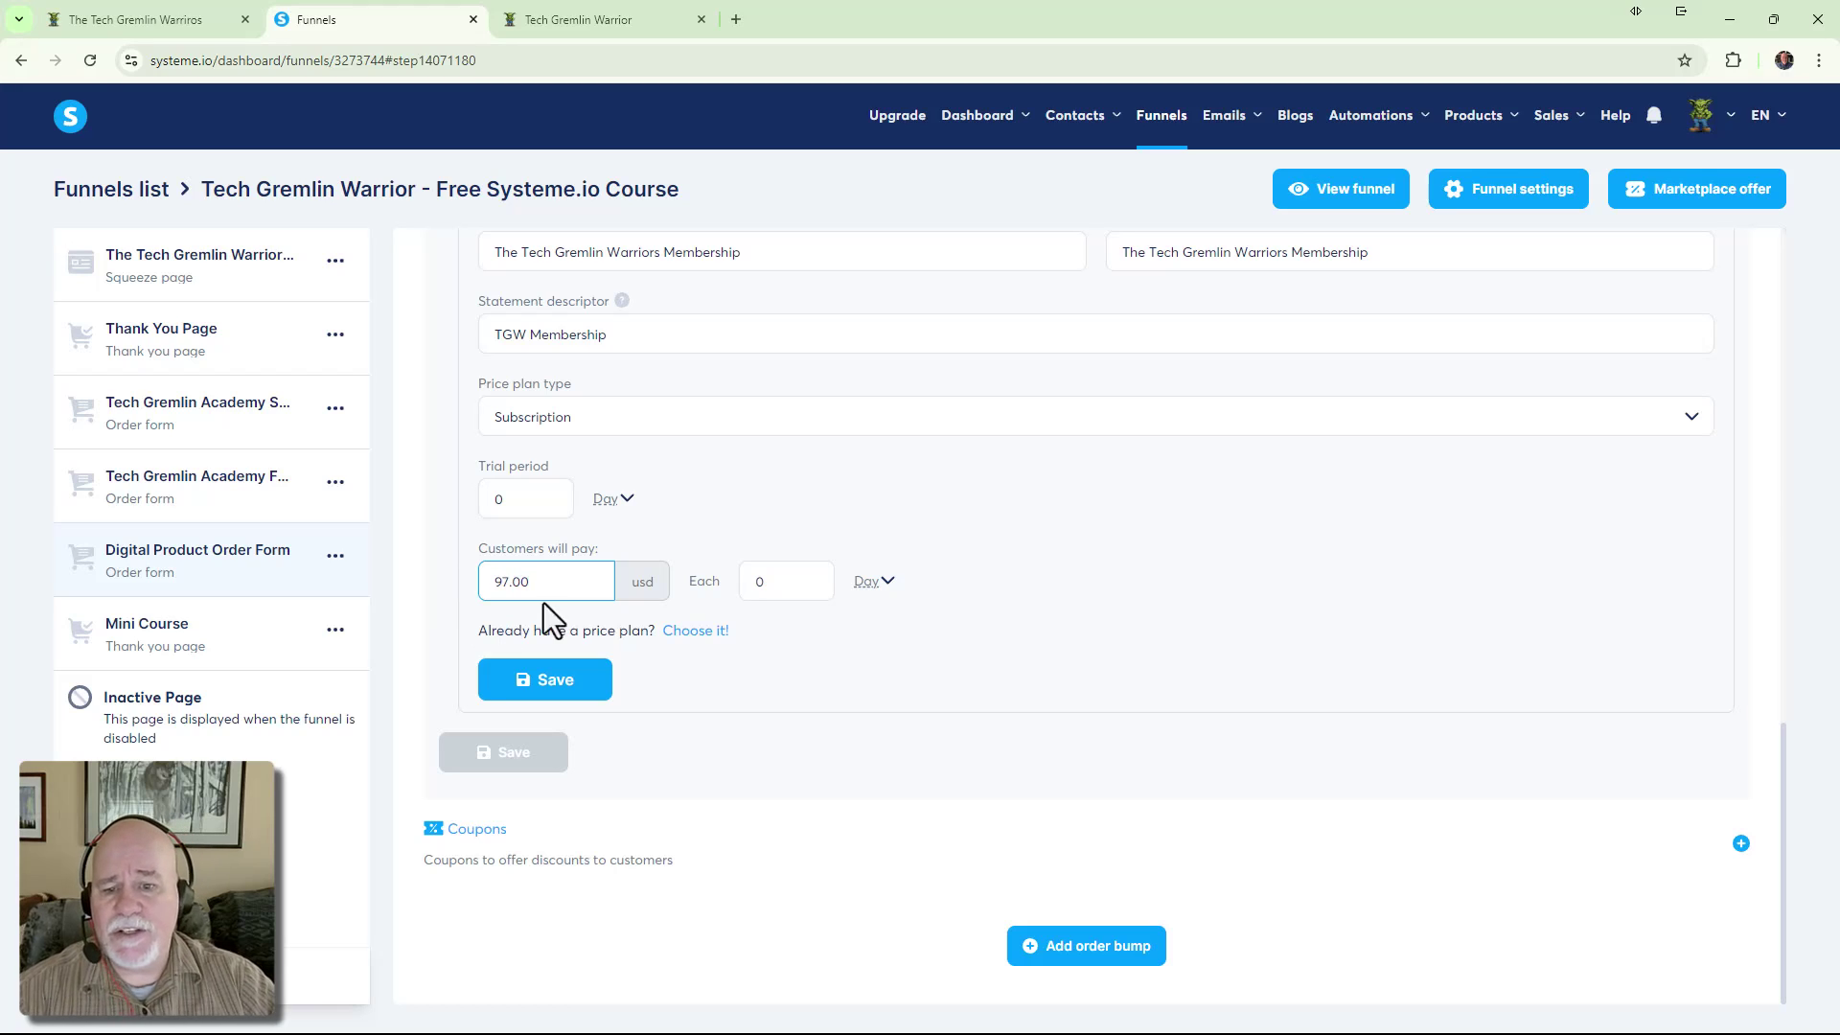
Set the subscription to bill each 1 month, then save the price plan and the digital product
{"action": "left_click", "coordinate": [879, 586]}
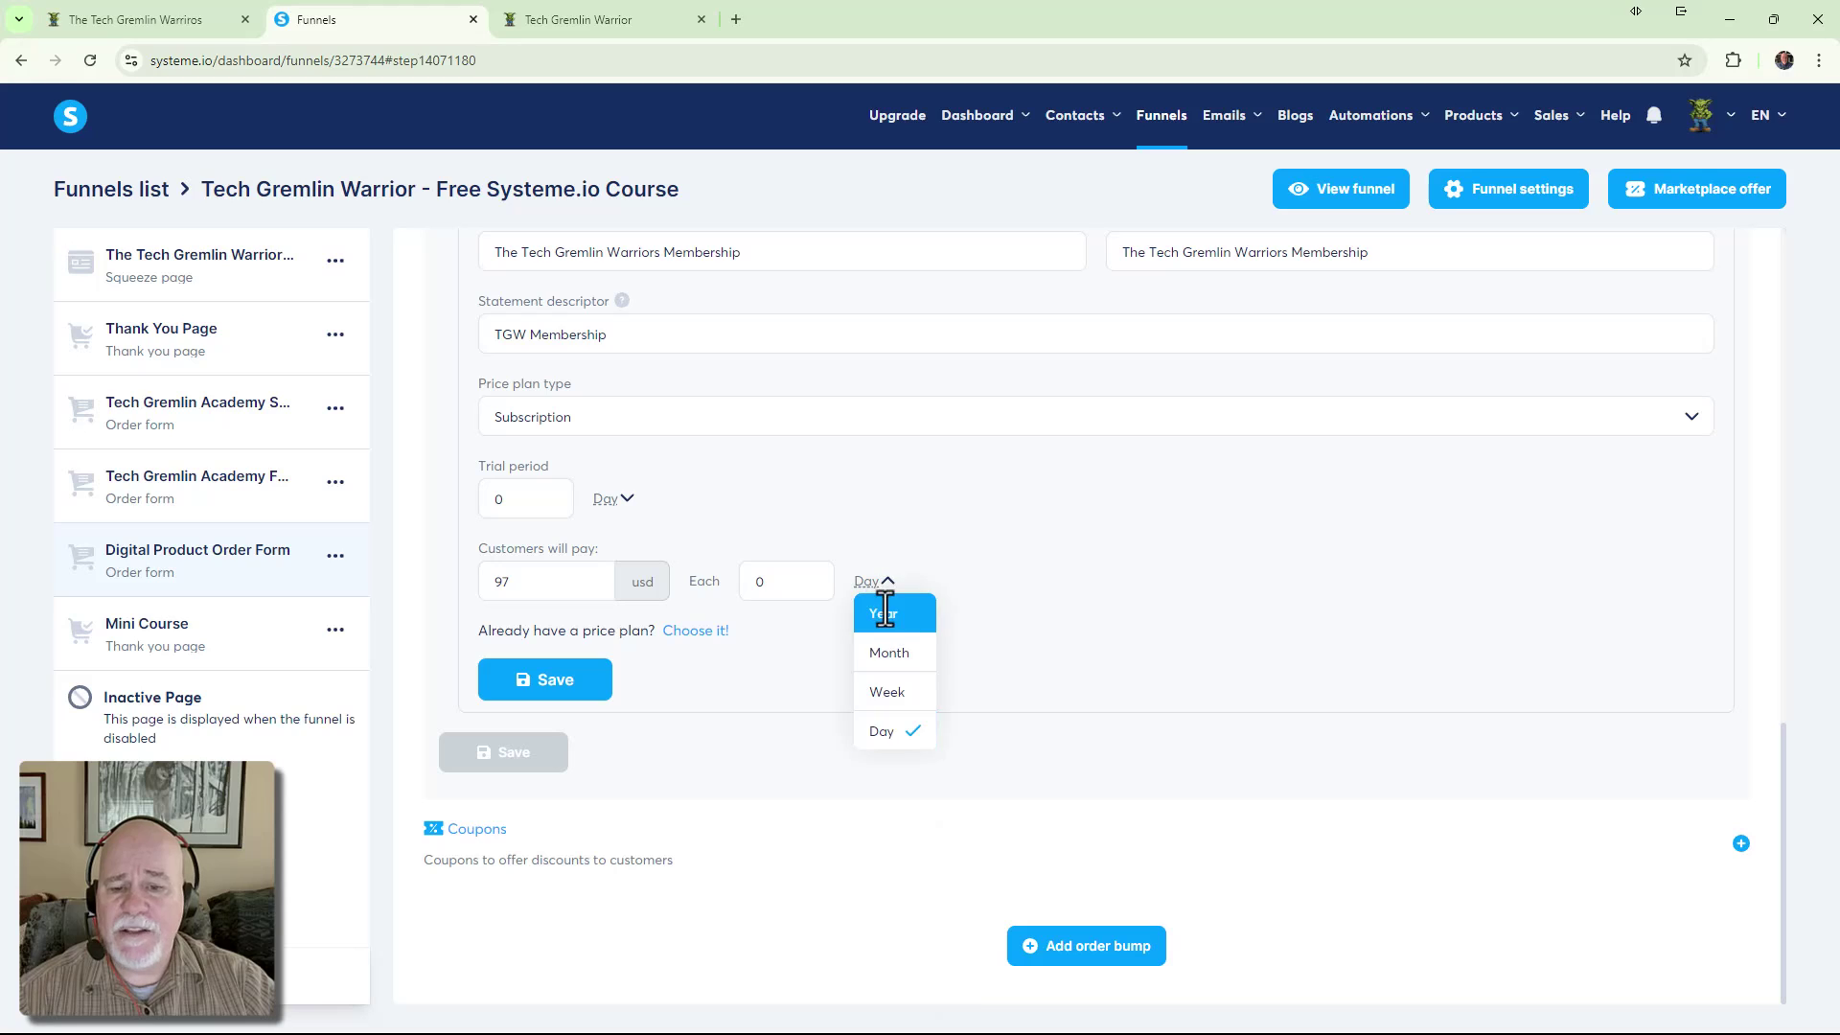
{"action": "left_click", "coordinate": [889, 656]}
{"action": "left_click_drag", "start_coordinate": [772, 584], "coordinate": [736, 589]}
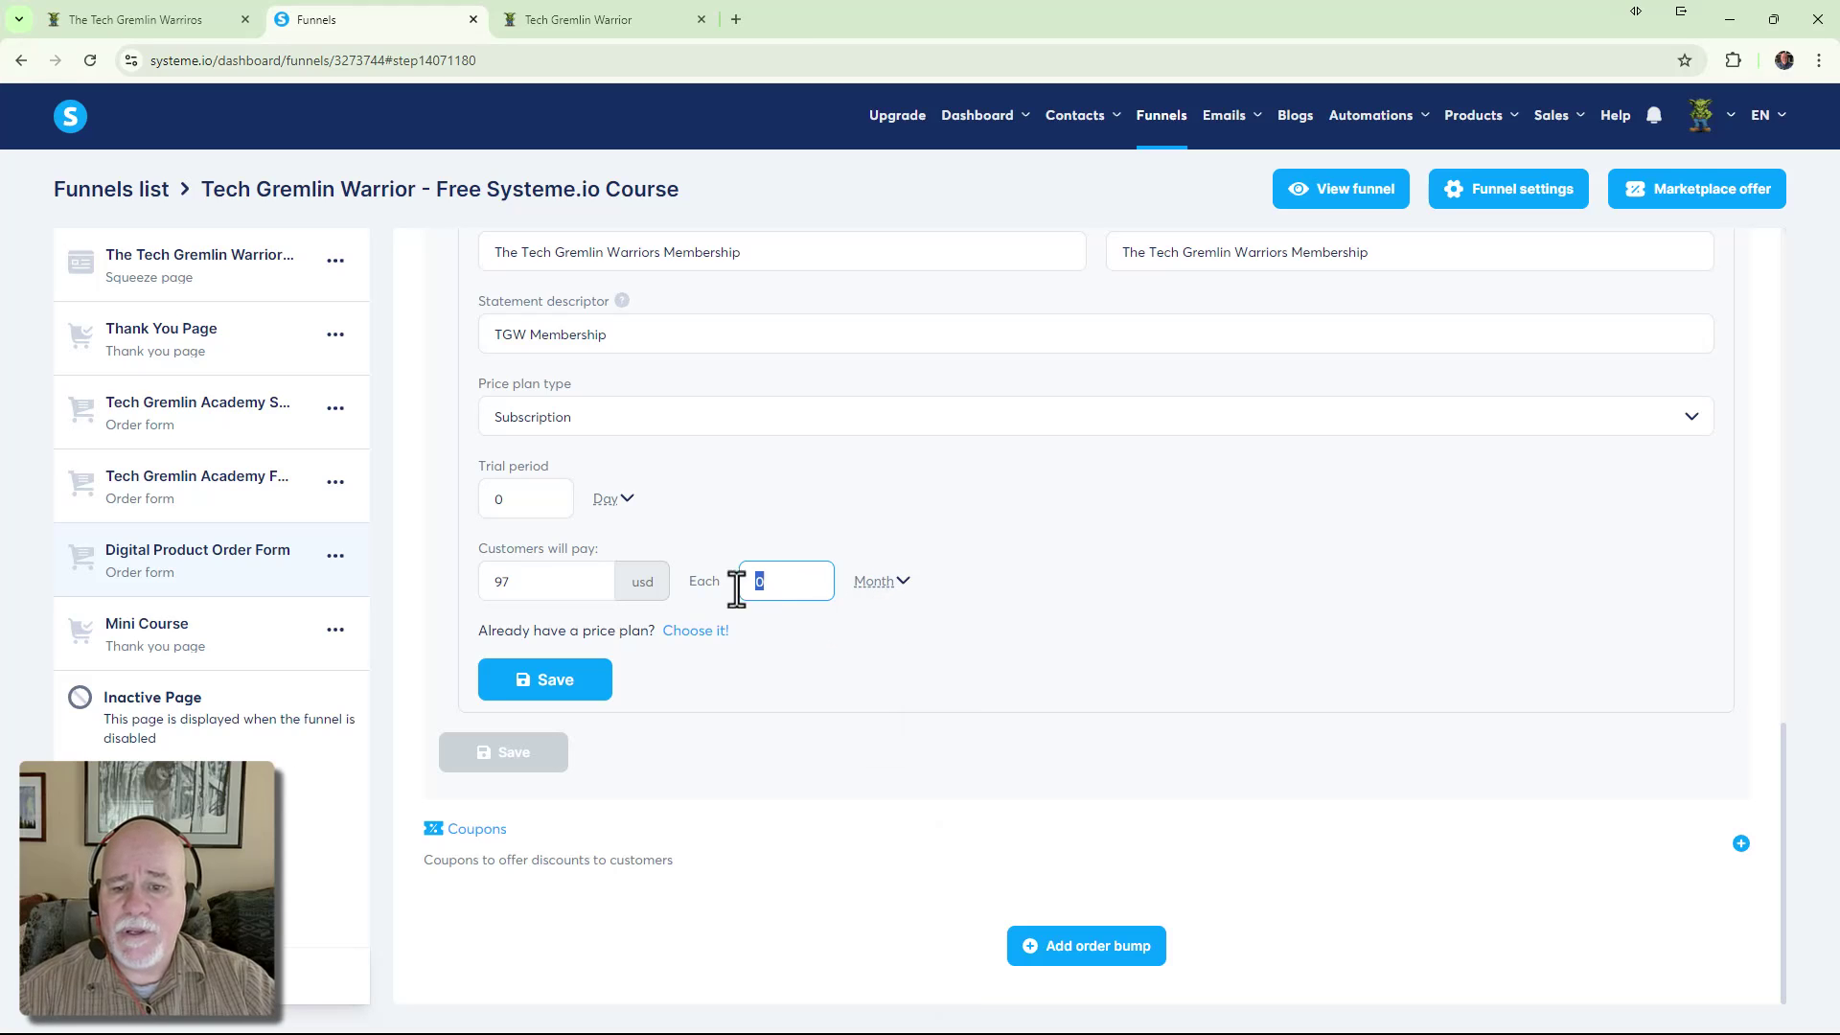
{"action": "left_click", "coordinate": [832, 651]}
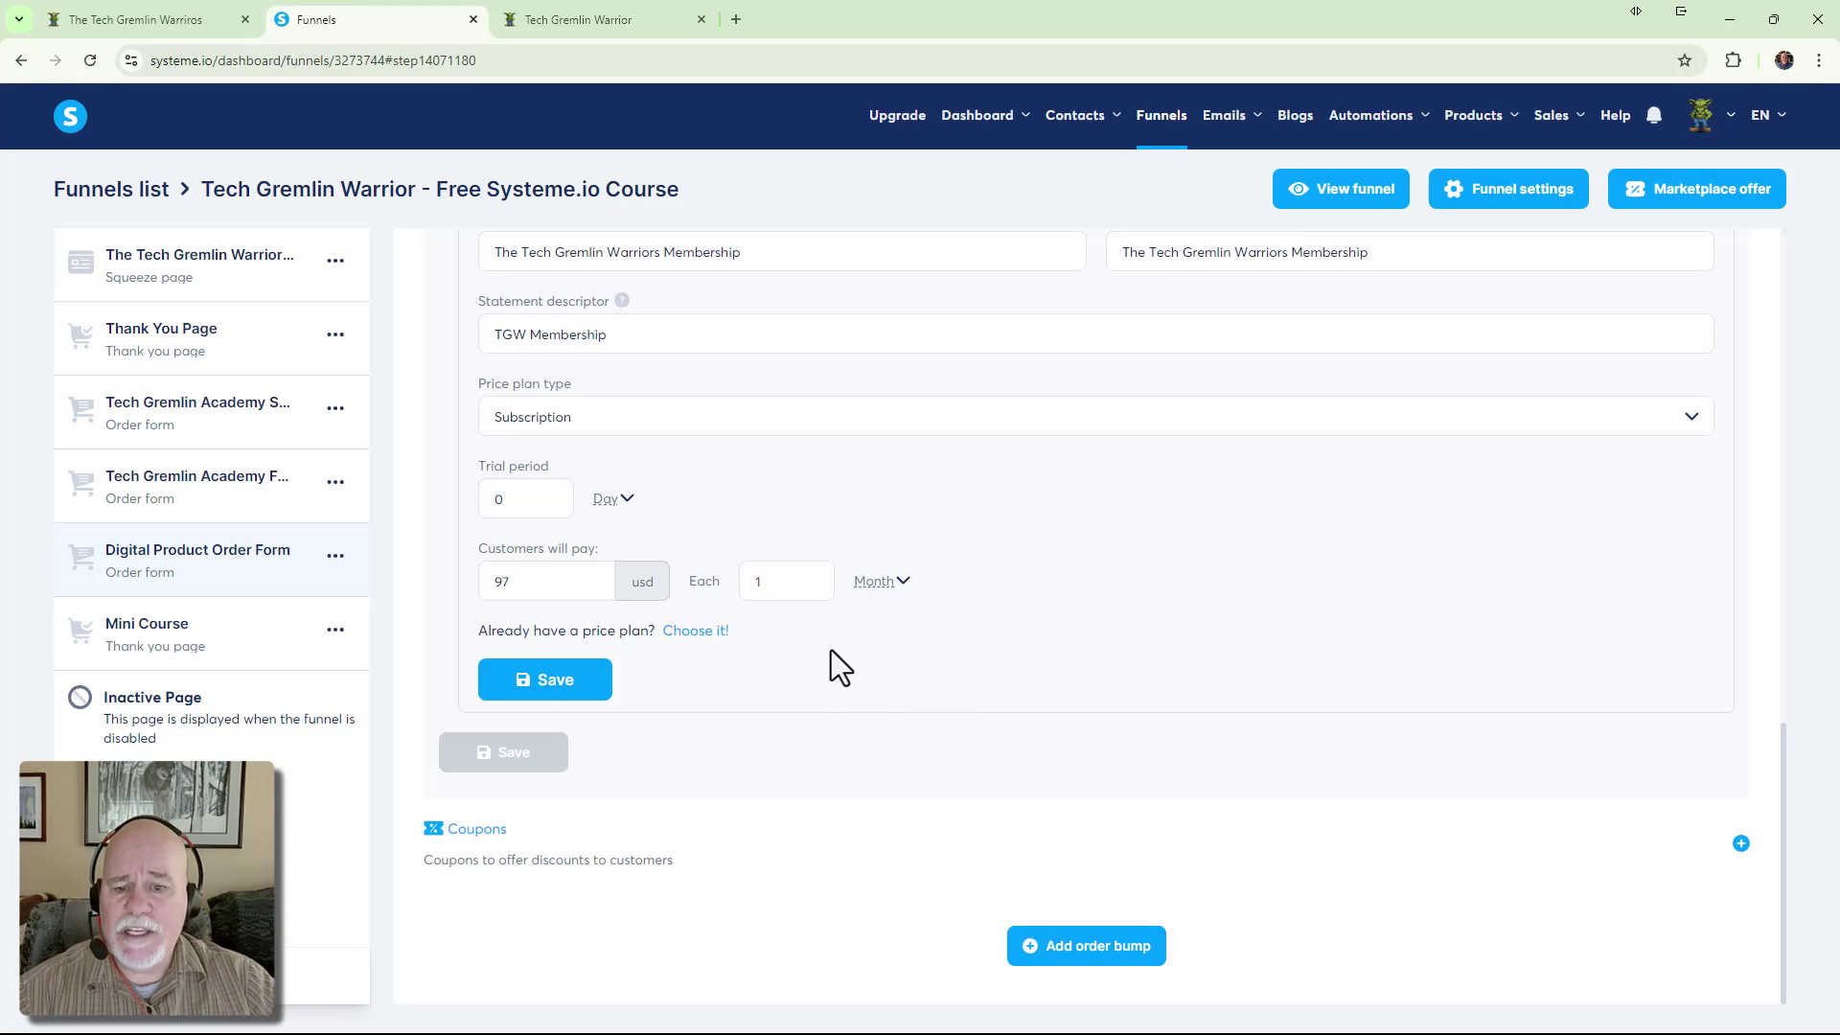
{"action": "left_click", "coordinate": [584, 692]}
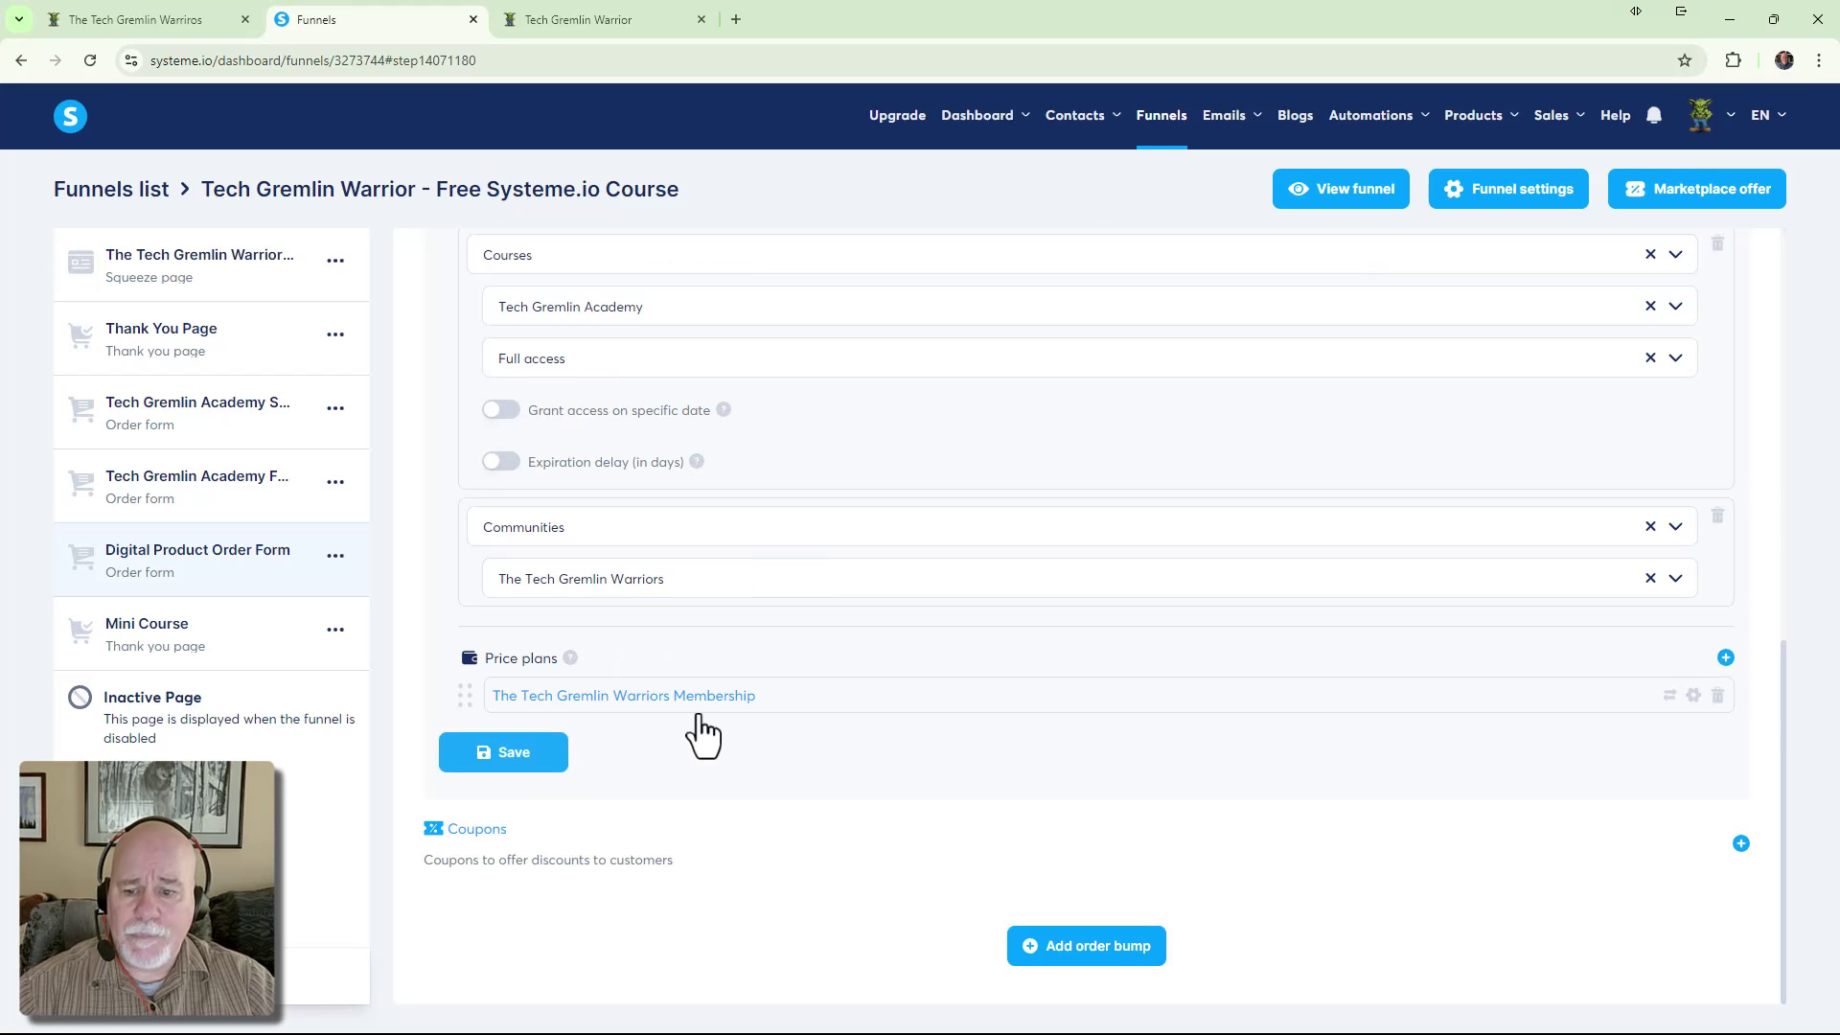
{"action": "left_click", "coordinate": [537, 757]}
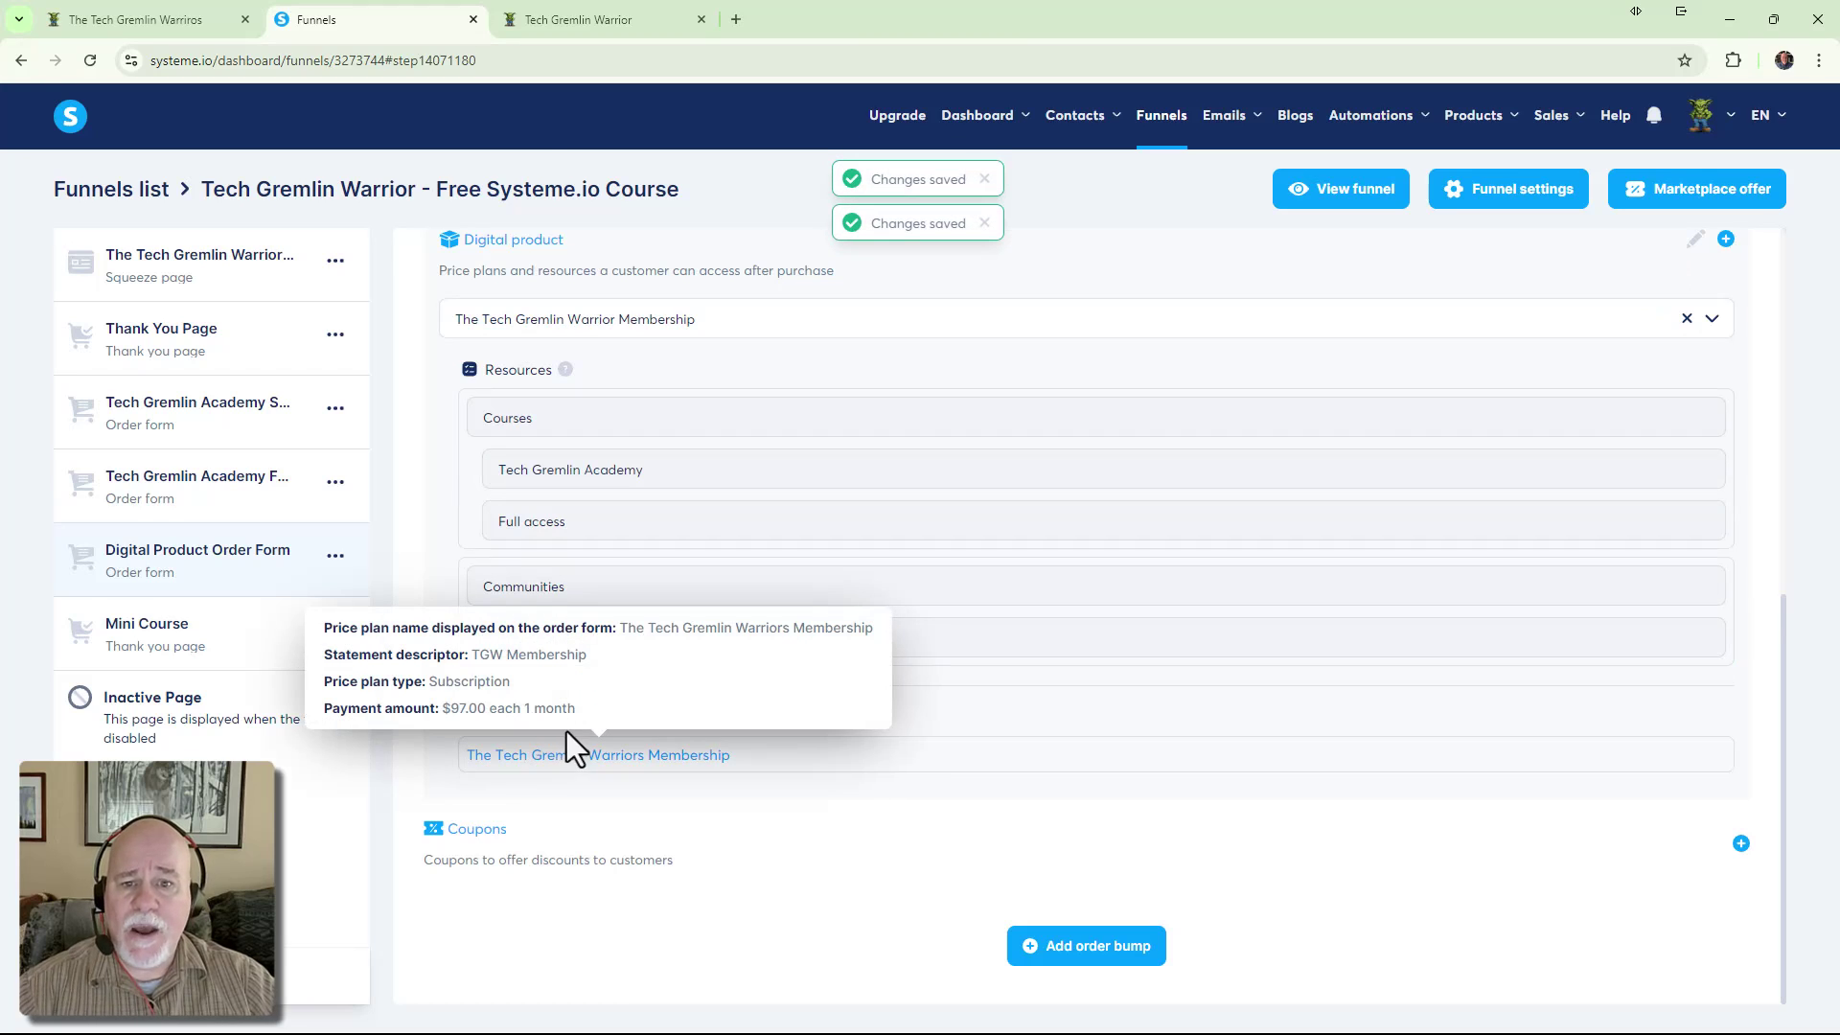
Reload the published Tech Gremlin Warrior order page and check the membership plan in its order details
{"action": "left_click", "coordinate": [602, 21]}
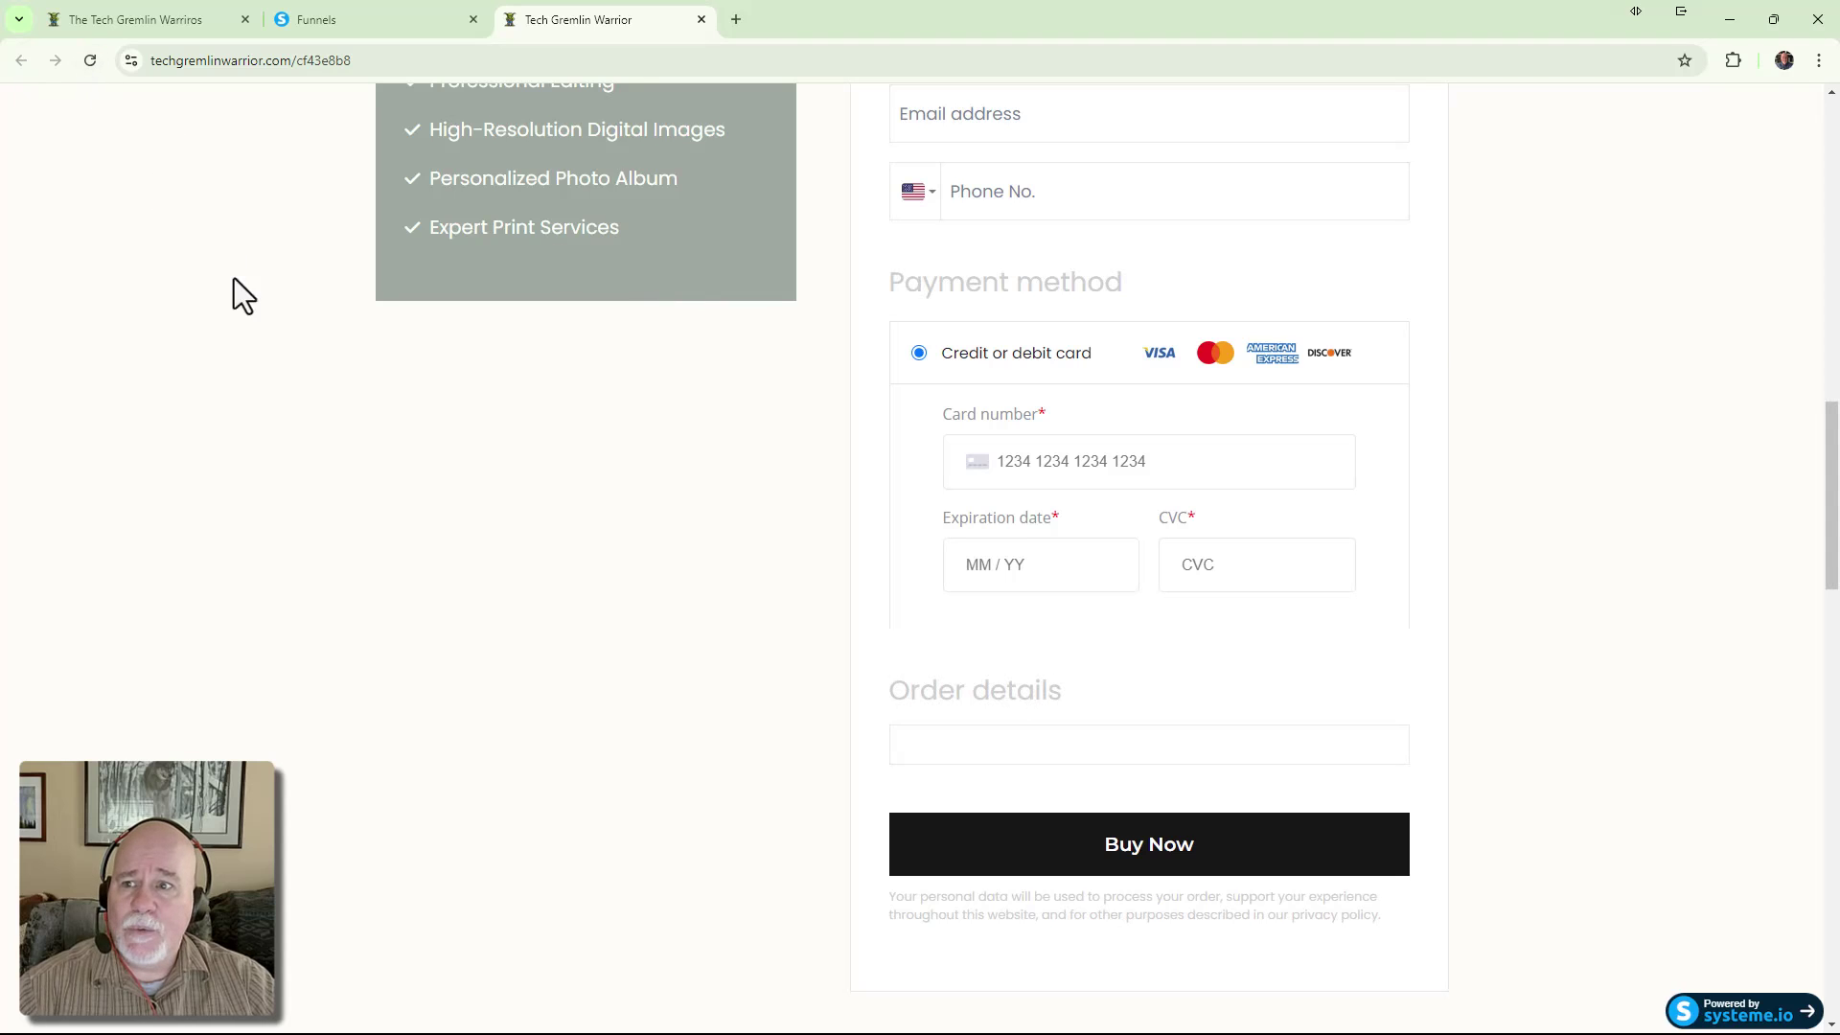
{"action": "scroll", "coordinate": [286, 392], "scroll_direction": "up", "scroll_amount": 15}
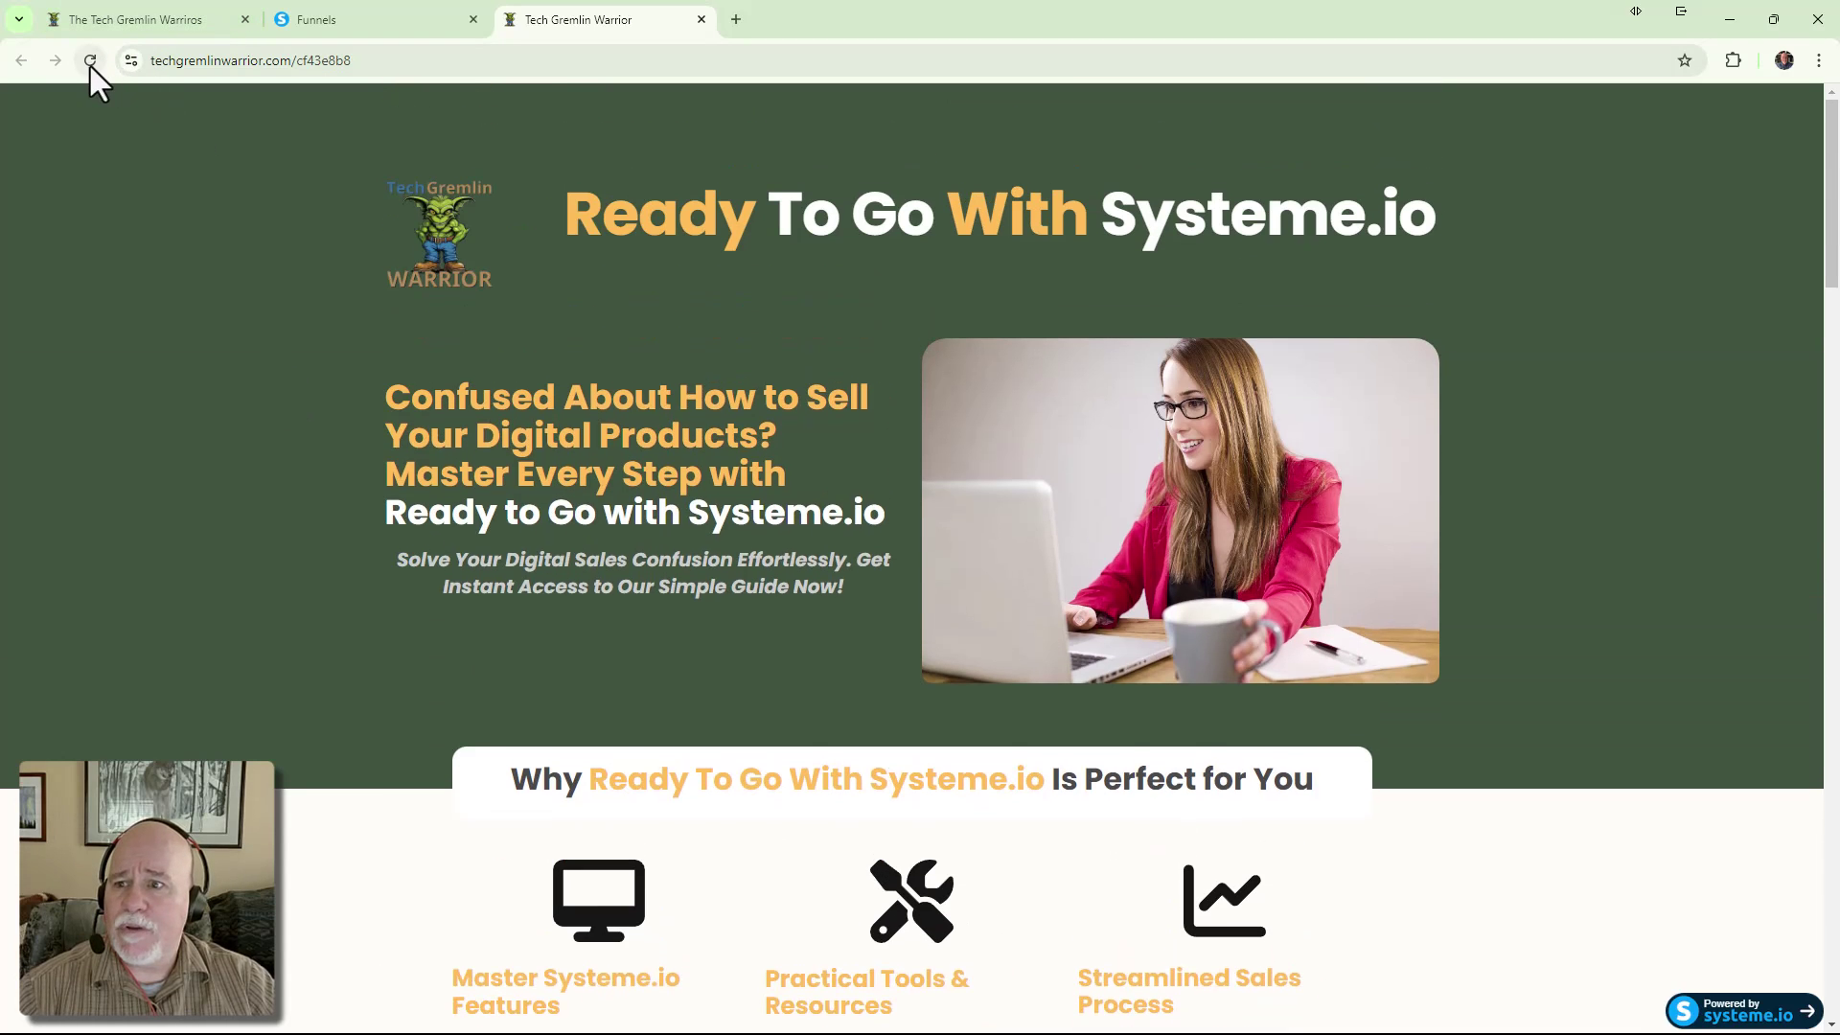
{"action": "left_click", "coordinate": [90, 61]}
{"action": "scroll", "coordinate": [156, 450], "scroll_direction": "down", "scroll_amount": 2}
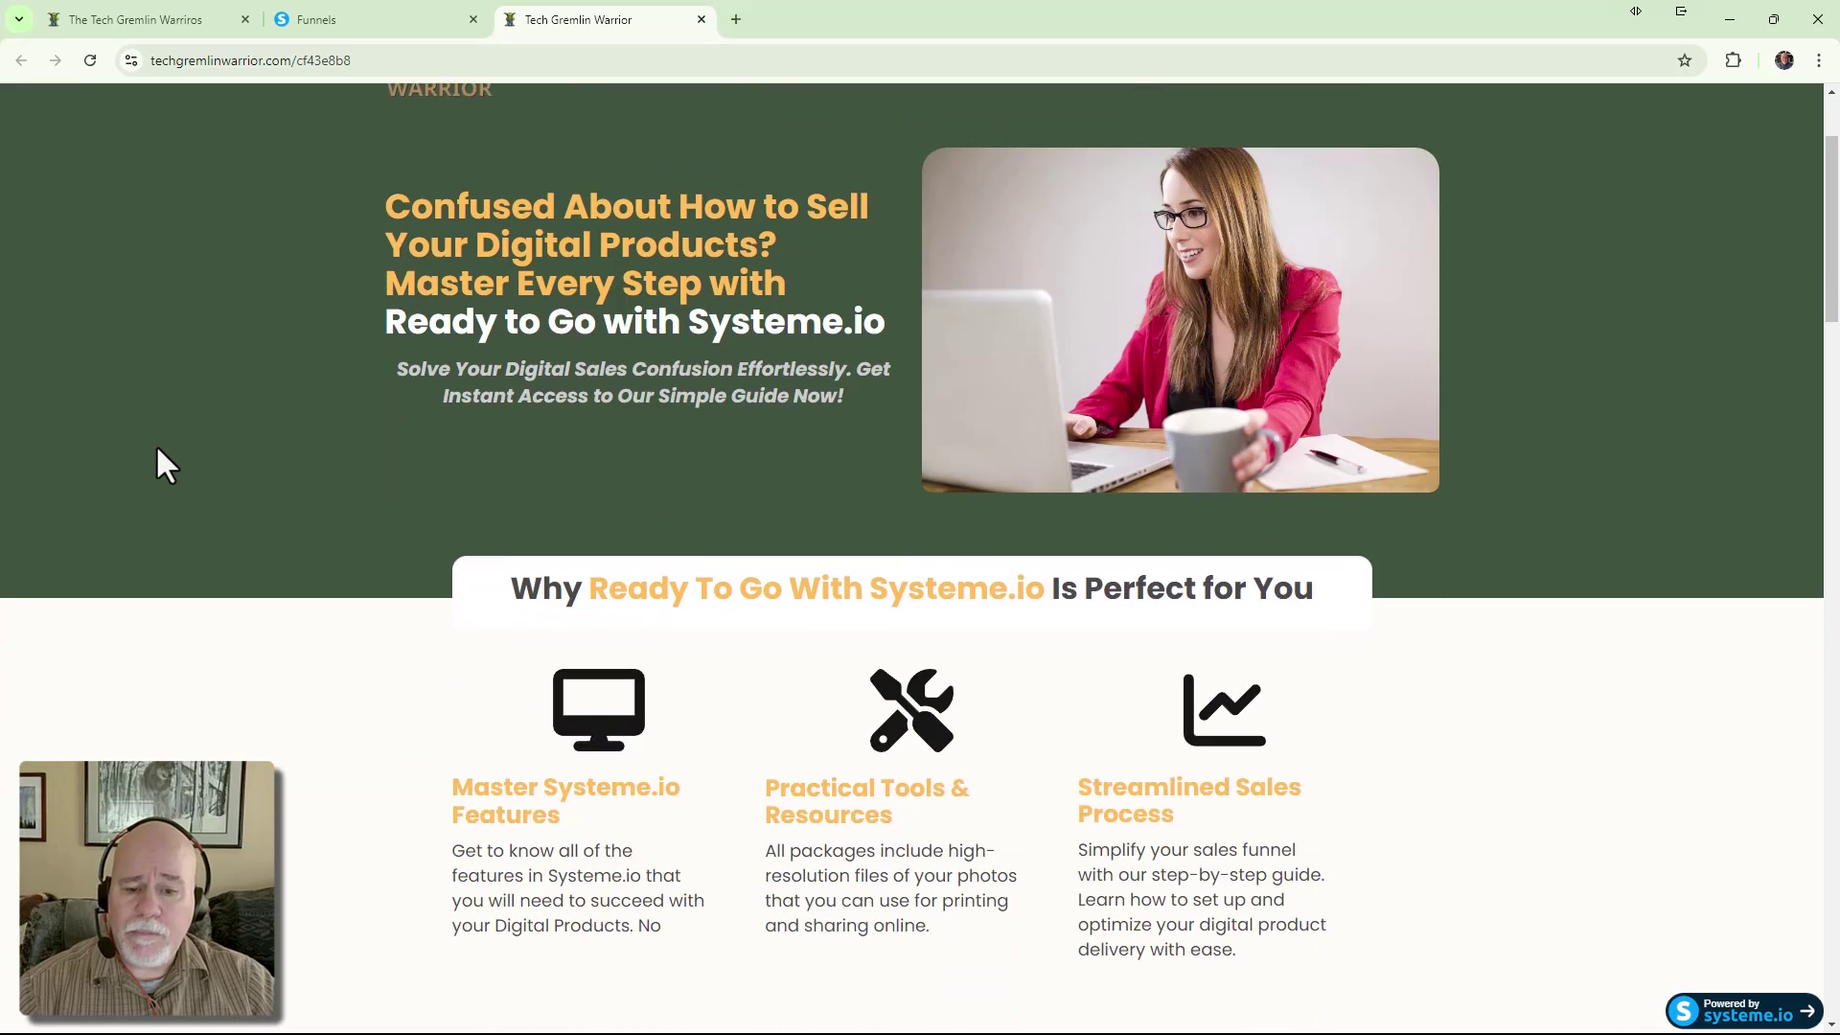
{"action": "scroll", "coordinate": [157, 446], "scroll_direction": "down", "scroll_amount": 8}
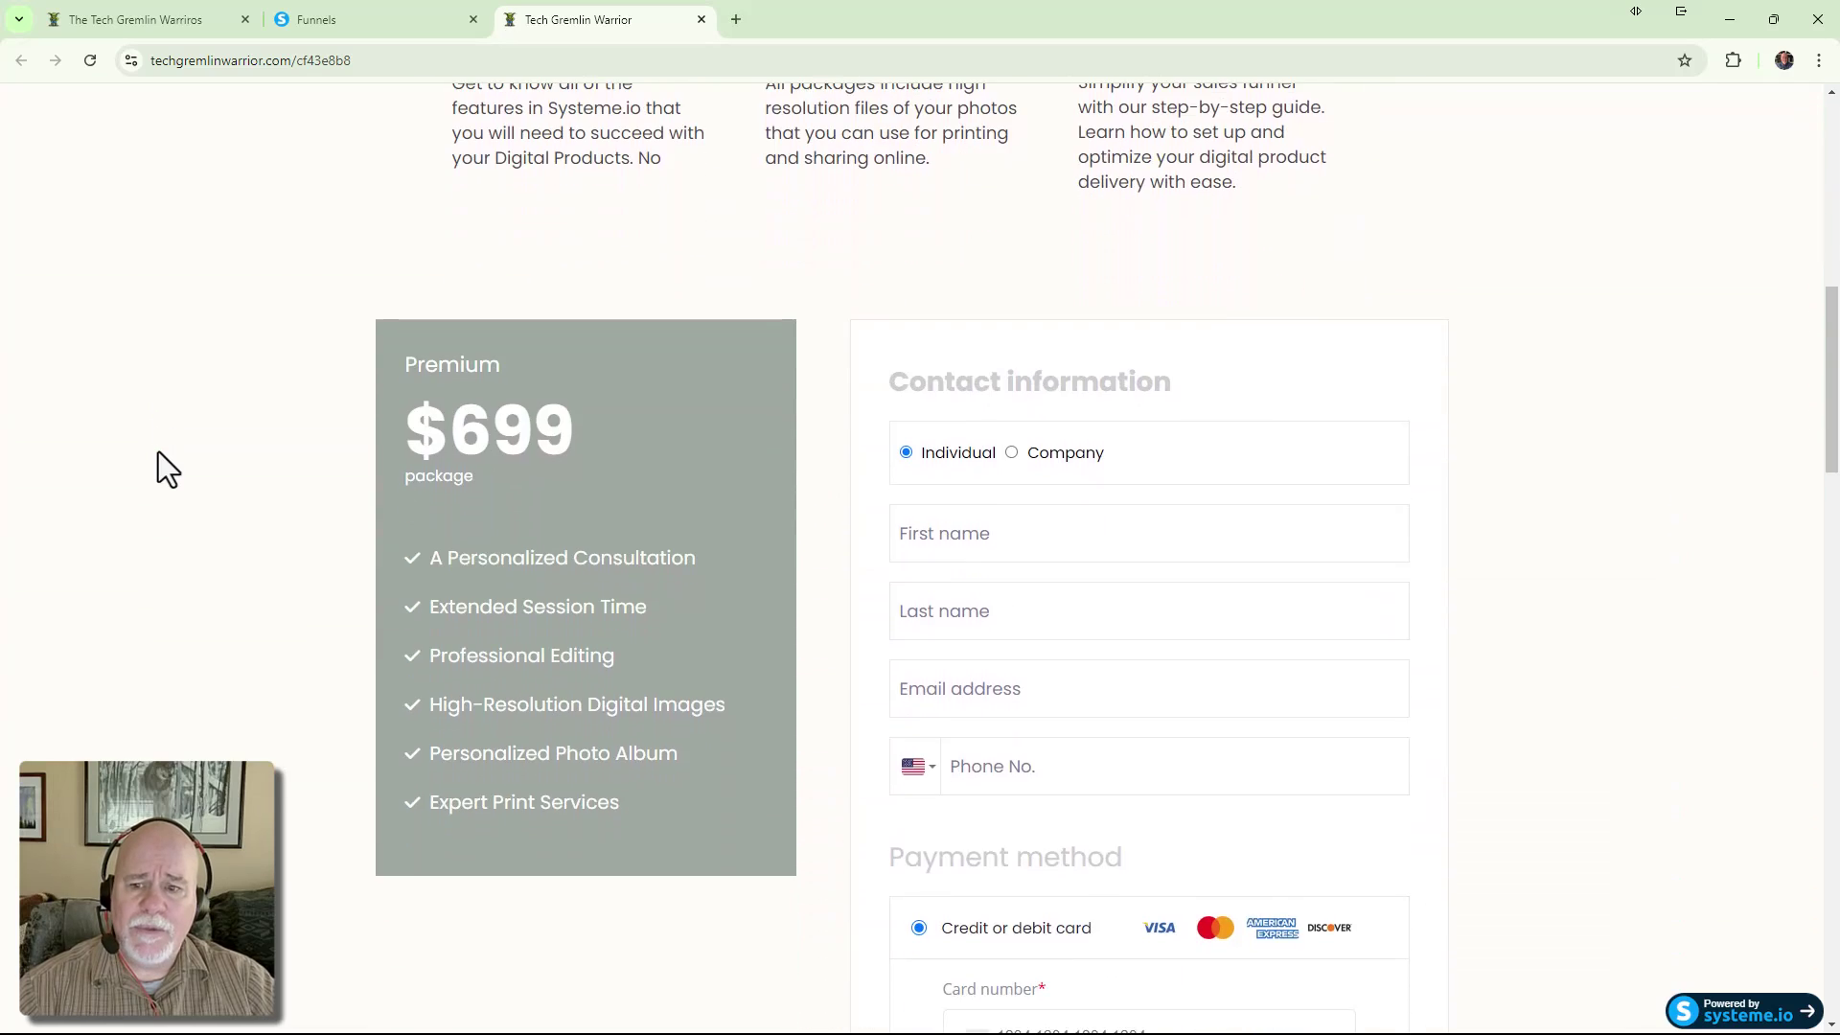
{"action": "scroll", "coordinate": [158, 451], "scroll_direction": "down", "scroll_amount": 7}
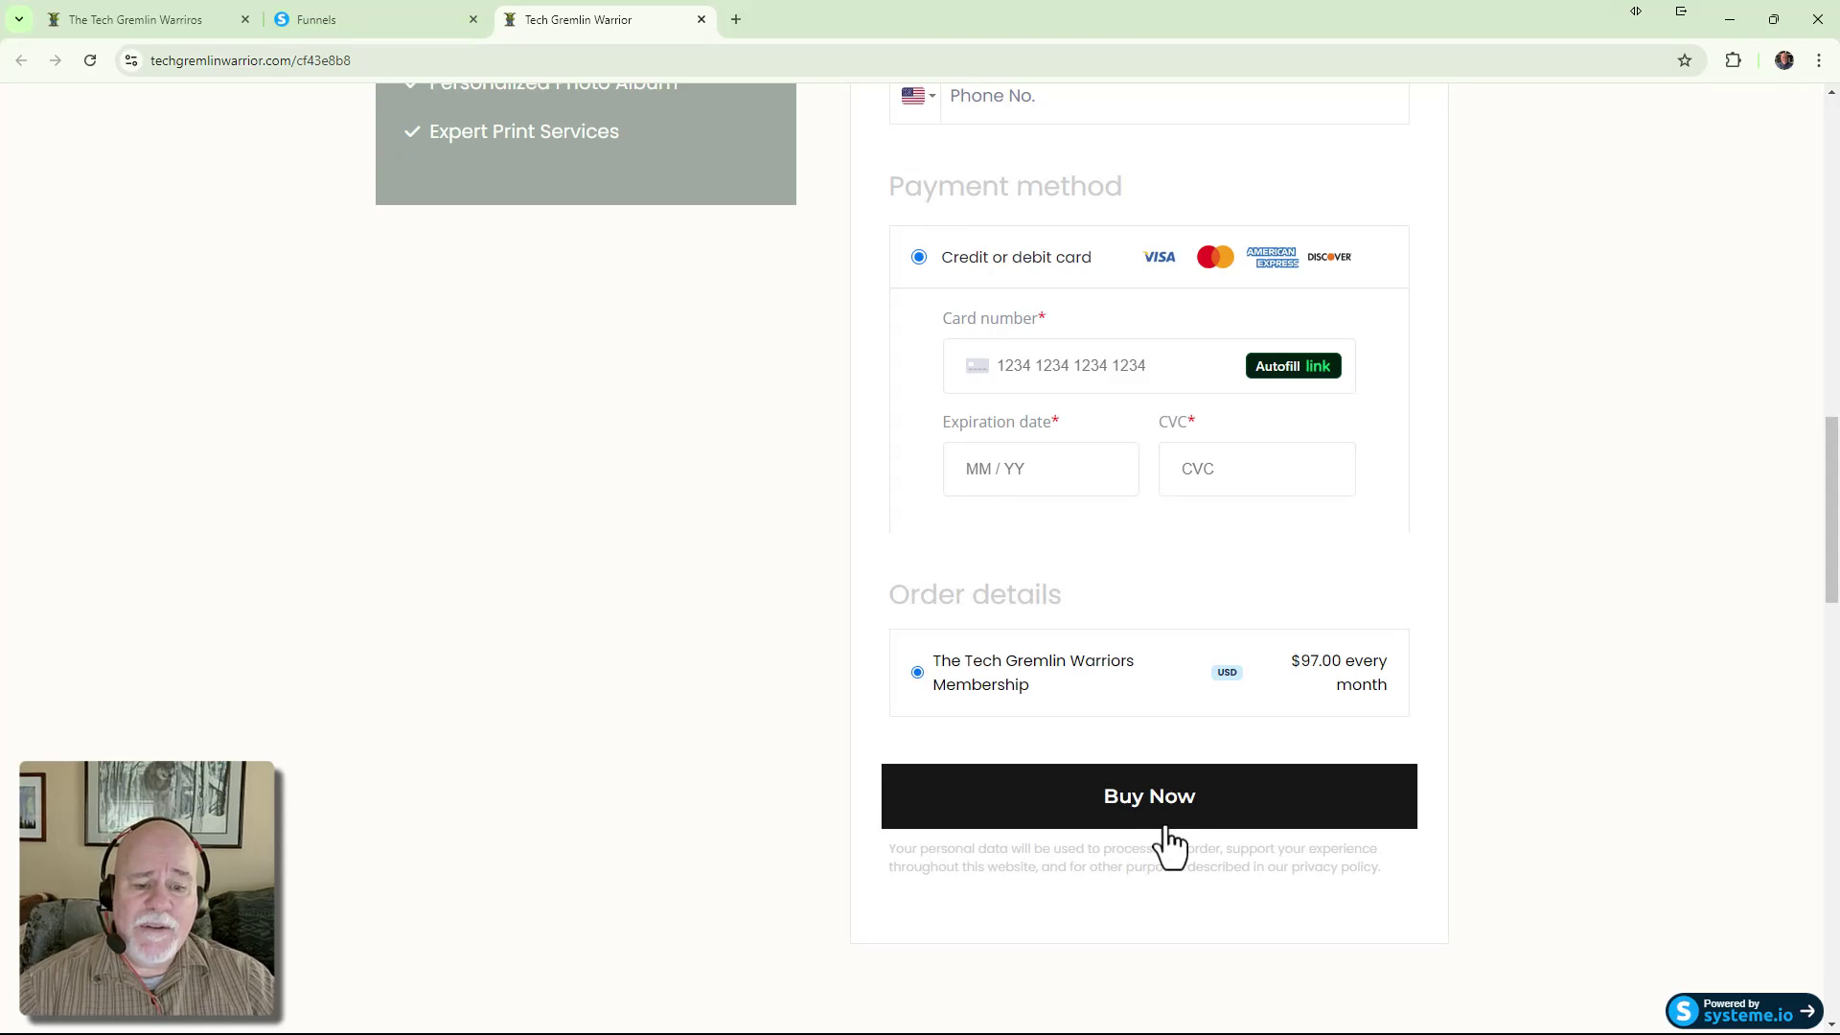
Compare the digital product settings in the funnel with the published order form, ending back at the funnel
{"action": "left_click", "coordinate": [364, 19]}
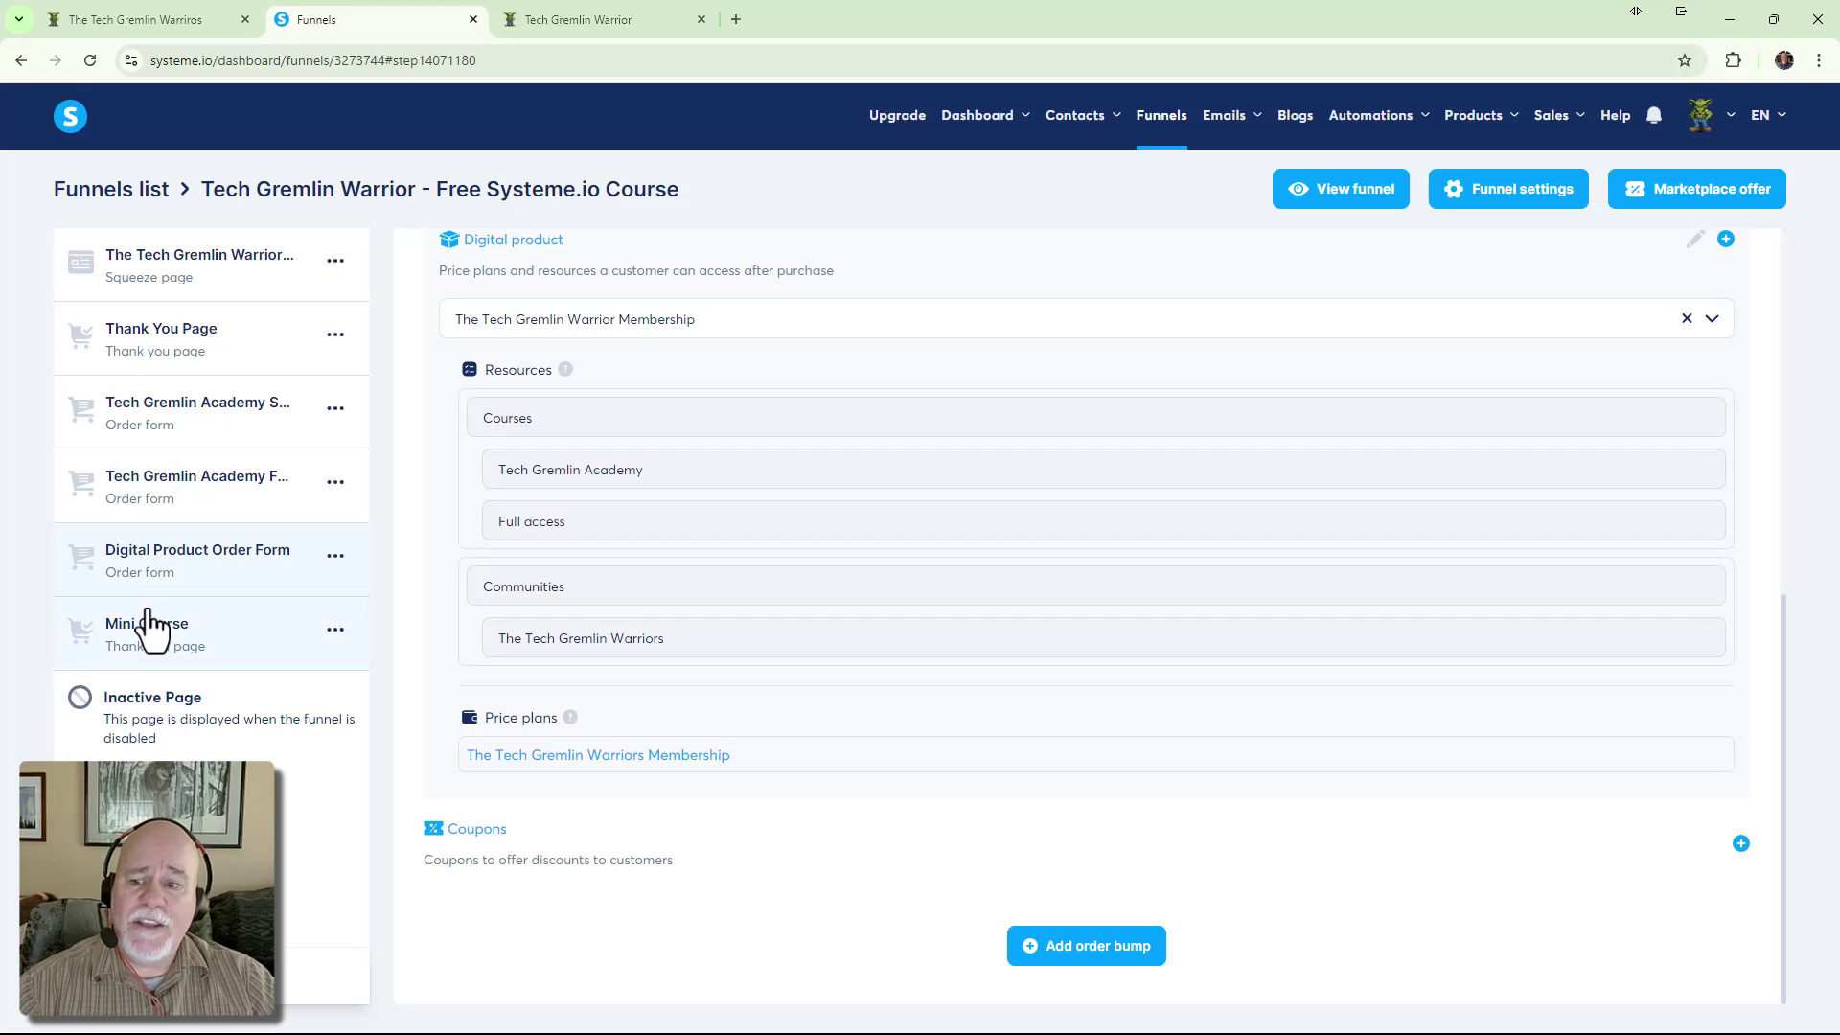
{"action": "left_click", "coordinate": [594, 21]}
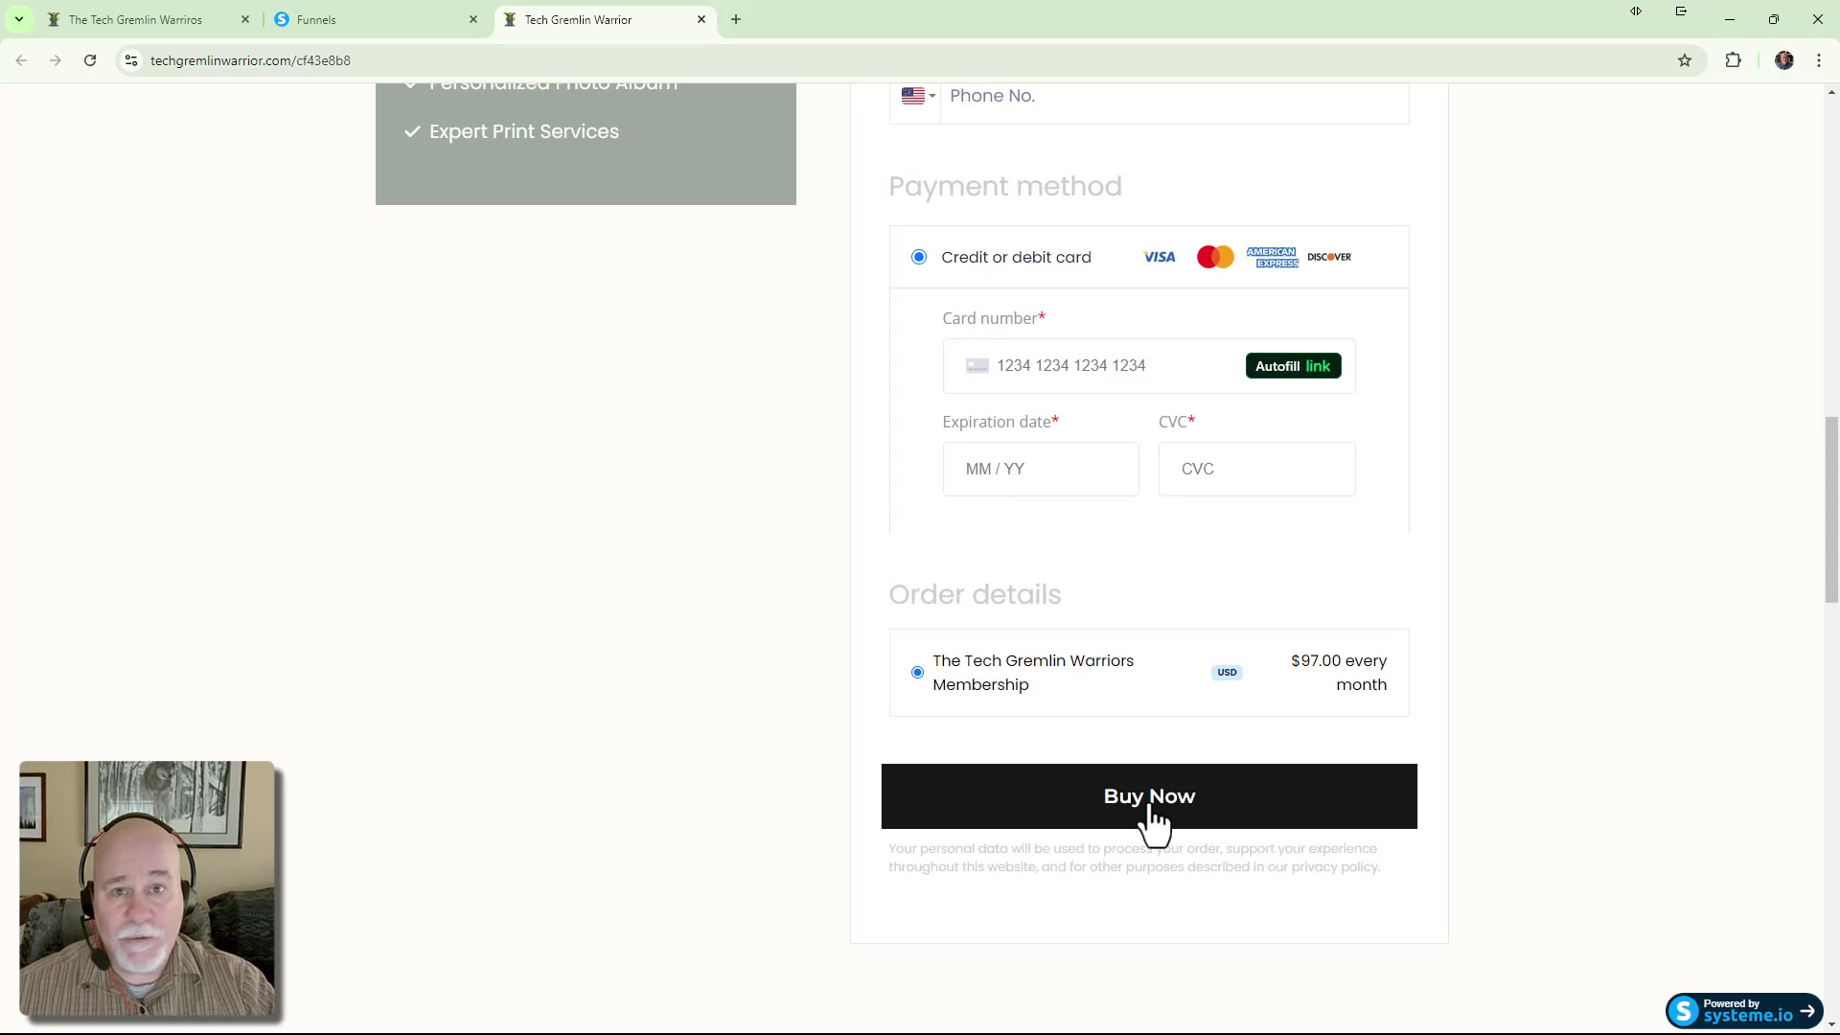
{"action": "left_click", "coordinate": [410, 14]}
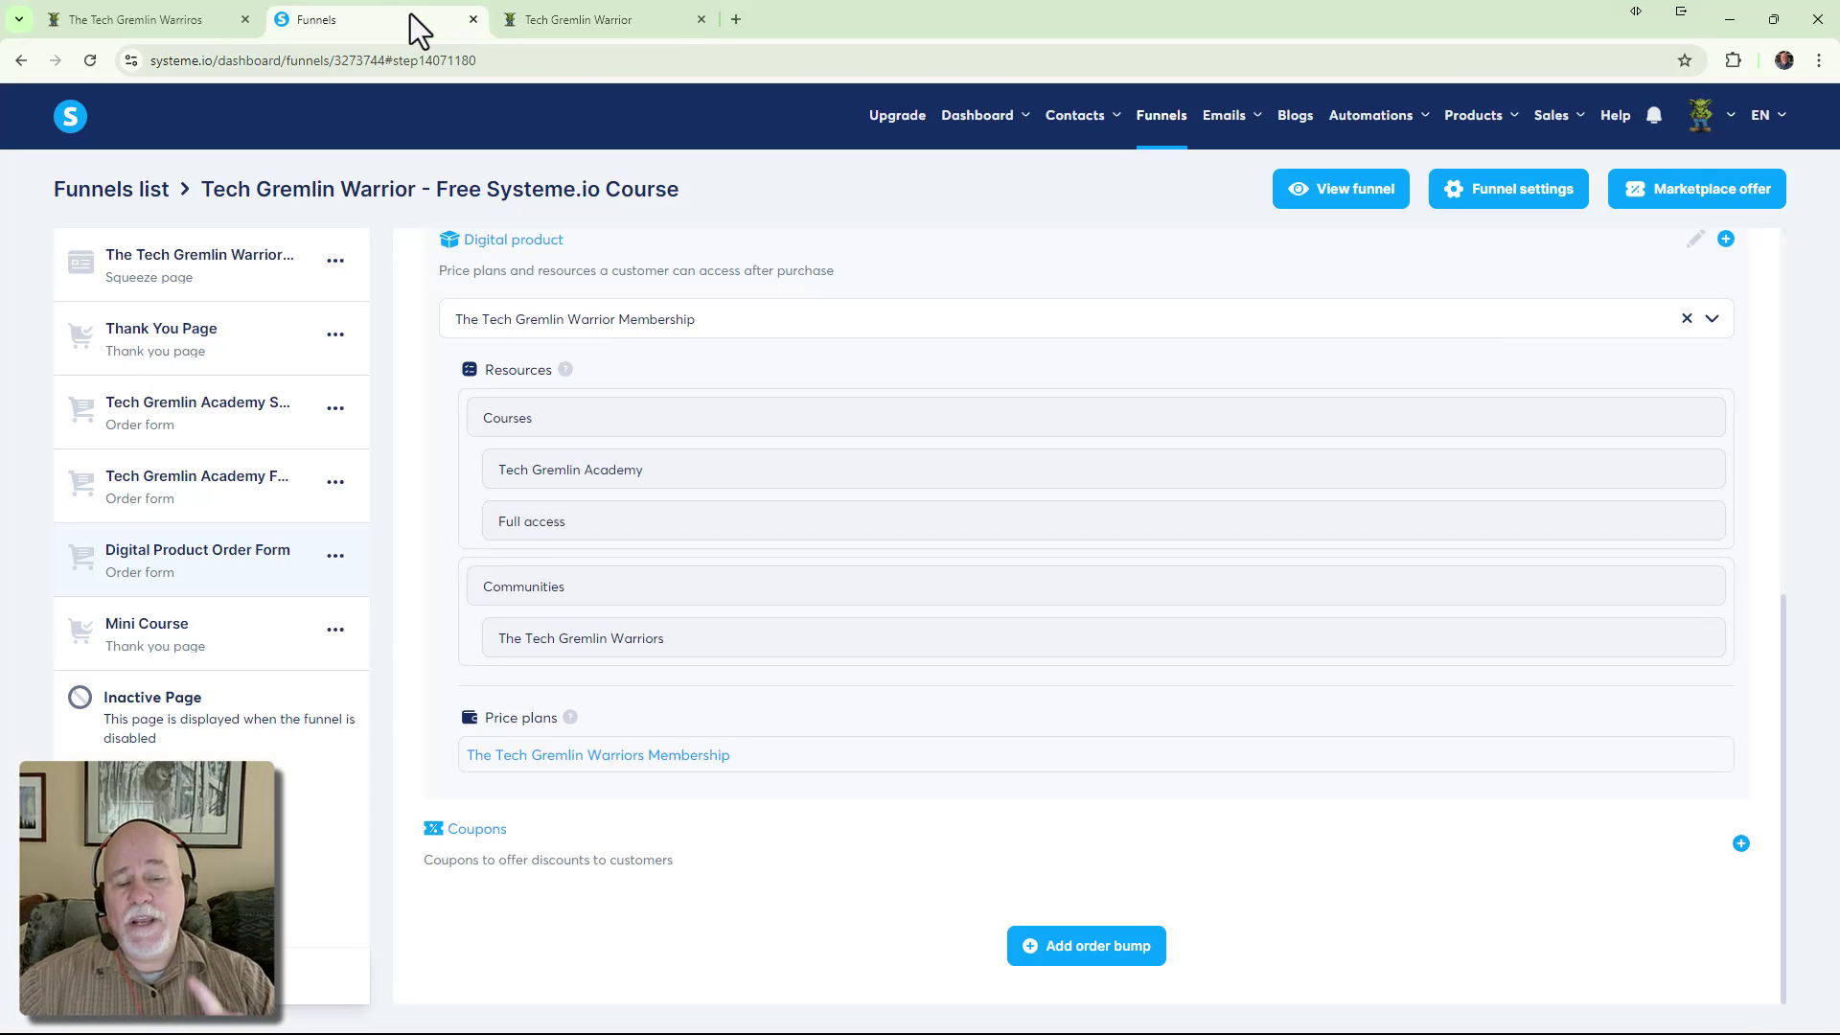